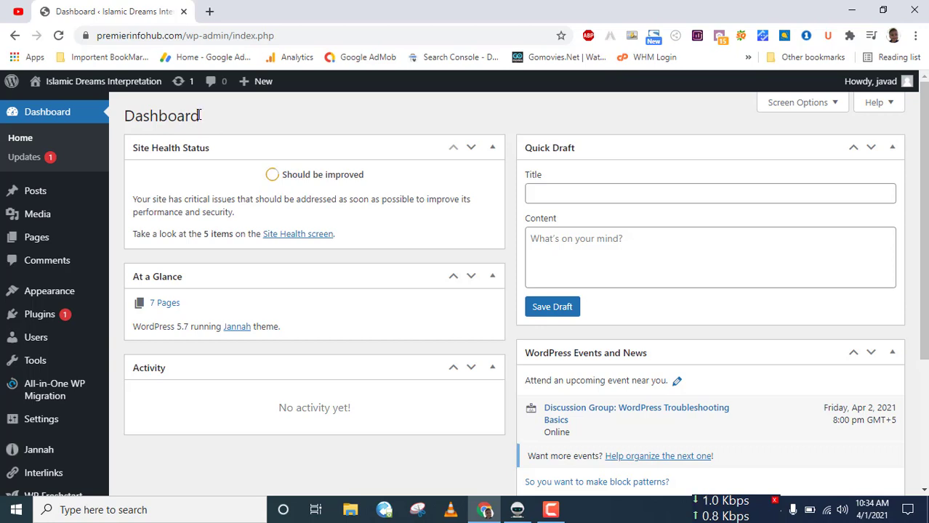
Step: Open elmstba.com in a new browser tab and return to the WordPress dashboard tab
drag(199, 116, 128, 115)
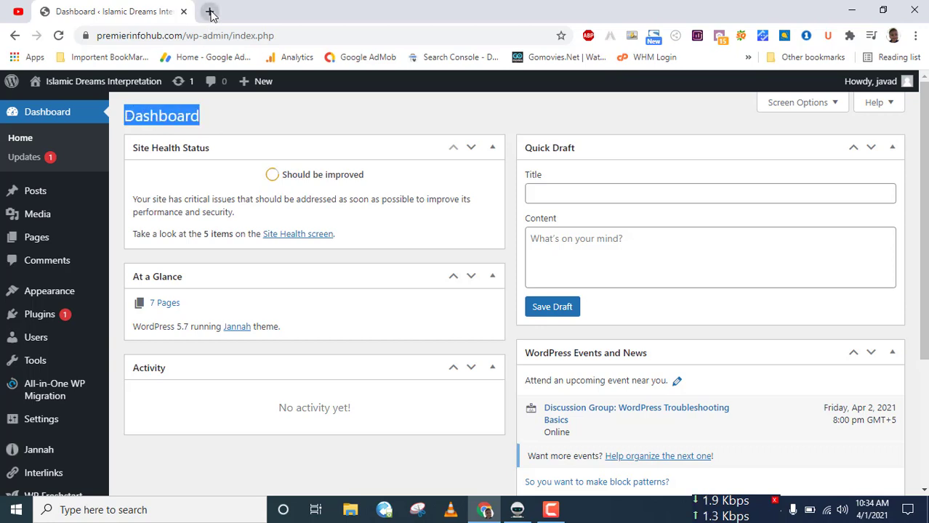
click(210, 12)
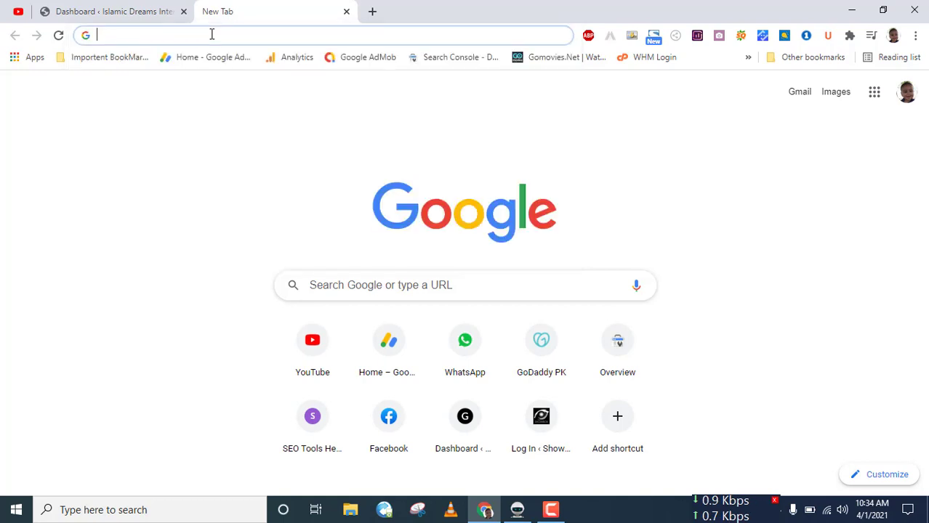
text(al)
key(BackSpace)
key(BackSpace)
text(l)
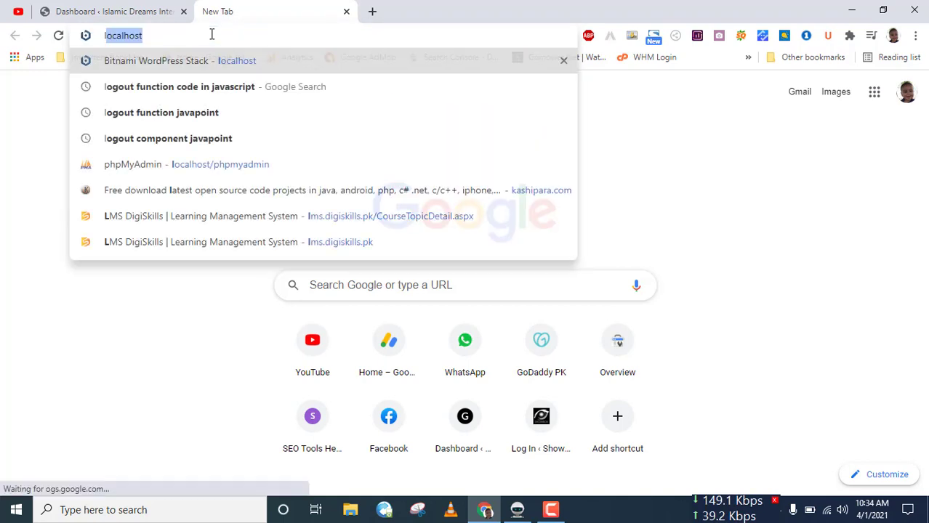
key(BackSpace)
key(BackSpace)
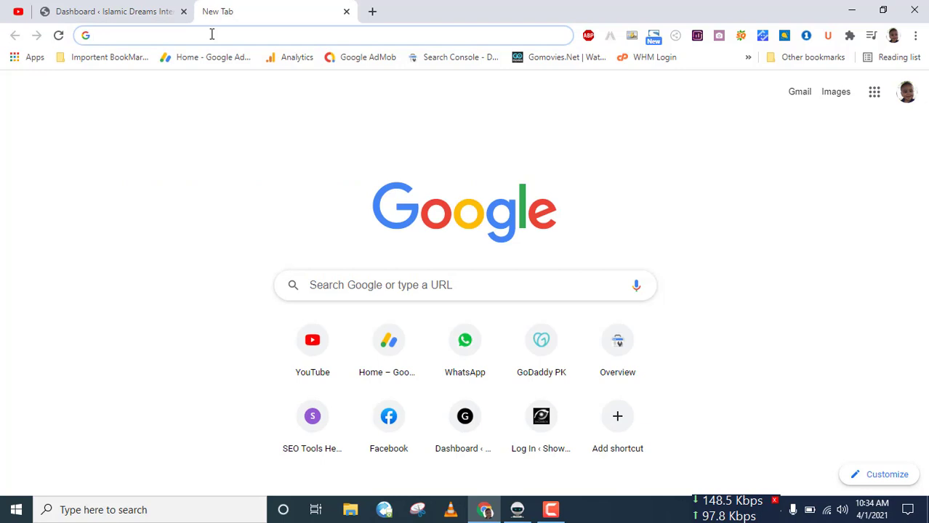
text(emla)
key(BackSpace)
key(BackSpace)
key(BackSpace)
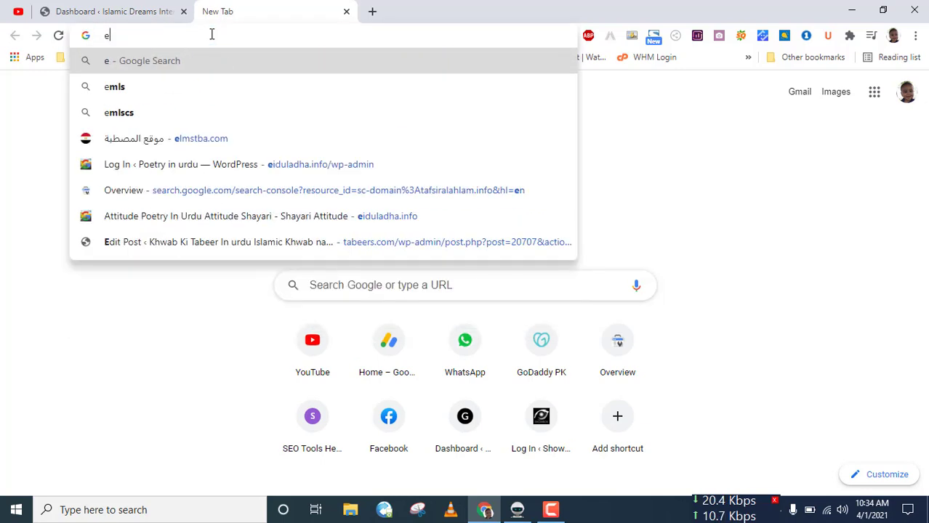
text(ls)
key(BackSpace)
text(m)
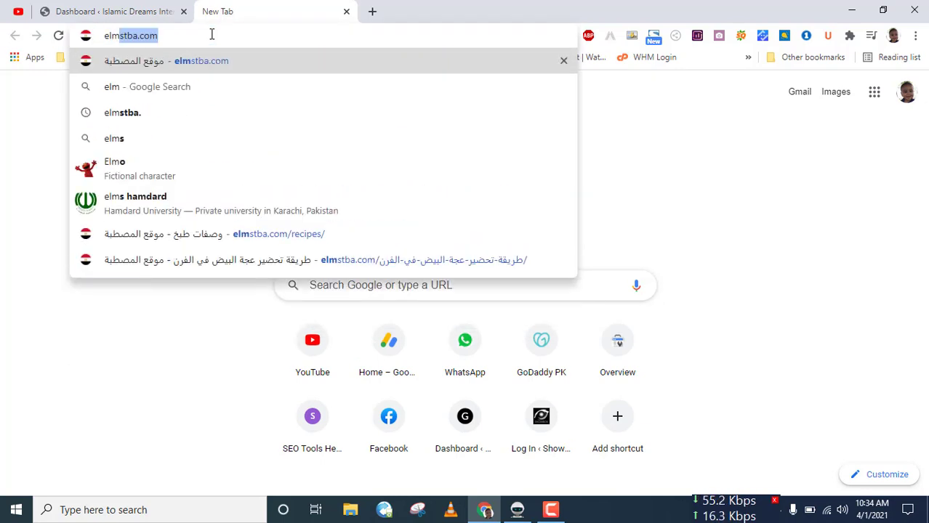
key(Return)
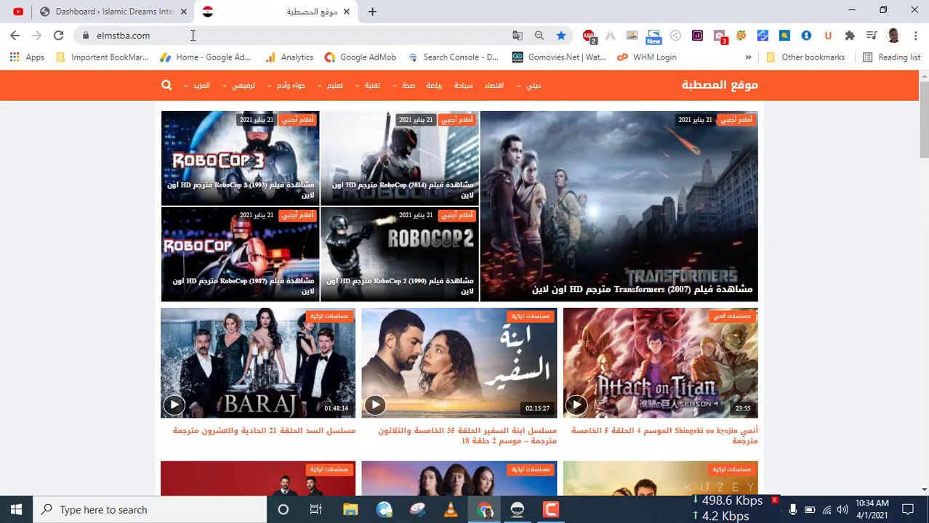
click(124, 6)
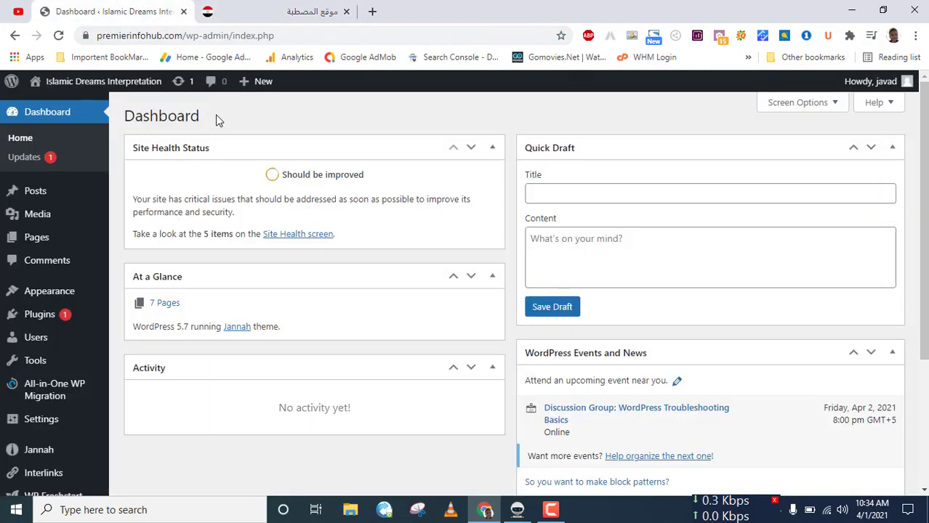
drag(162, 116, 198, 118)
click(127, 121)
click(195, 115)
click(122, 119)
click(197, 121)
click(125, 117)
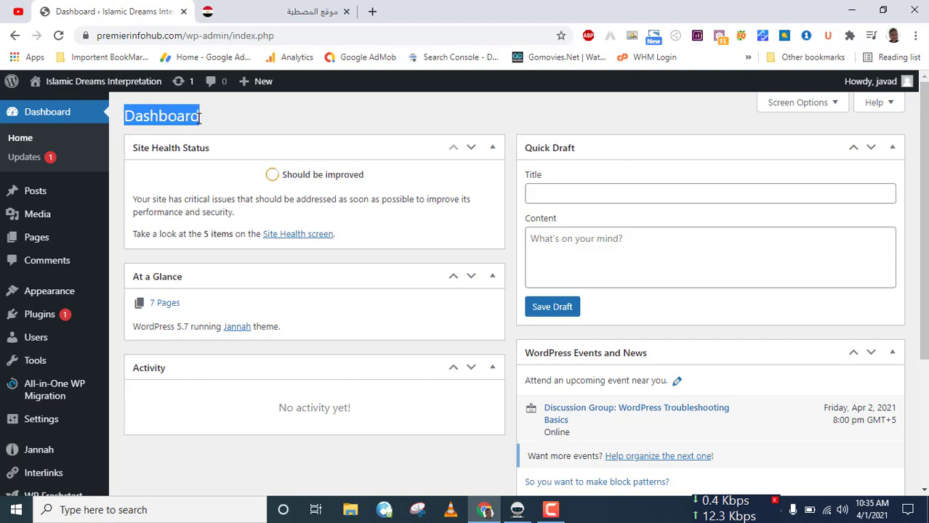
click(199, 119)
Step: Change the site title to "Chicken Recipes" in the general settings and save the changes
scroll(138, 327, down, 3)
mouse_move(48, 379)
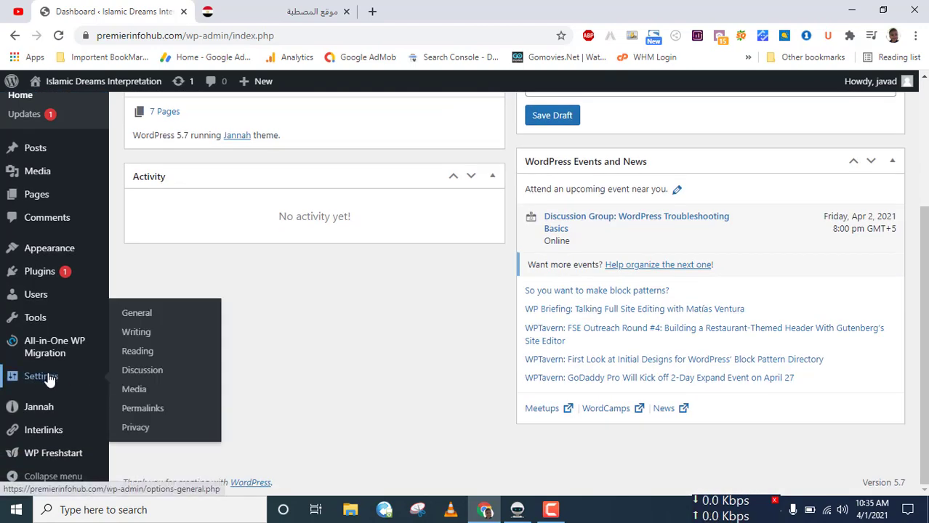
click(48, 378)
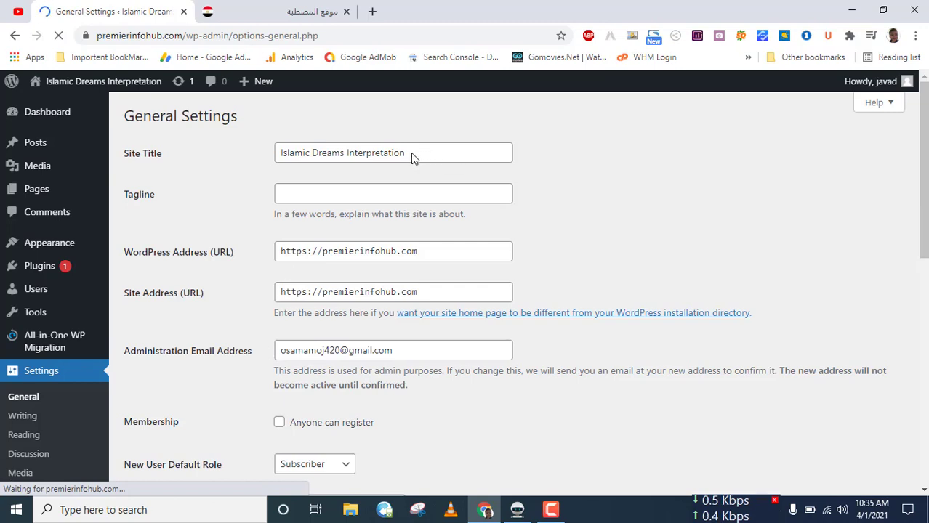
triple_click(409, 152)
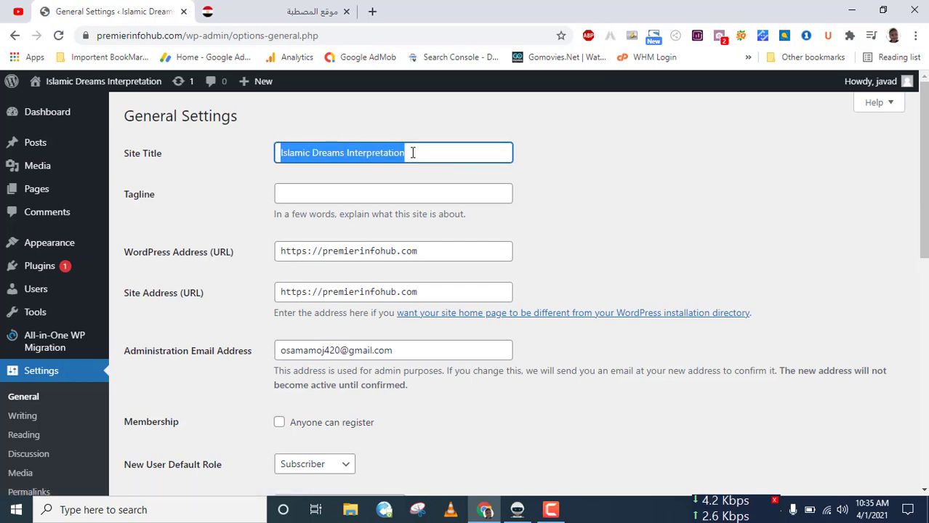
text(C)
key(BackSpace)
text(Ch)
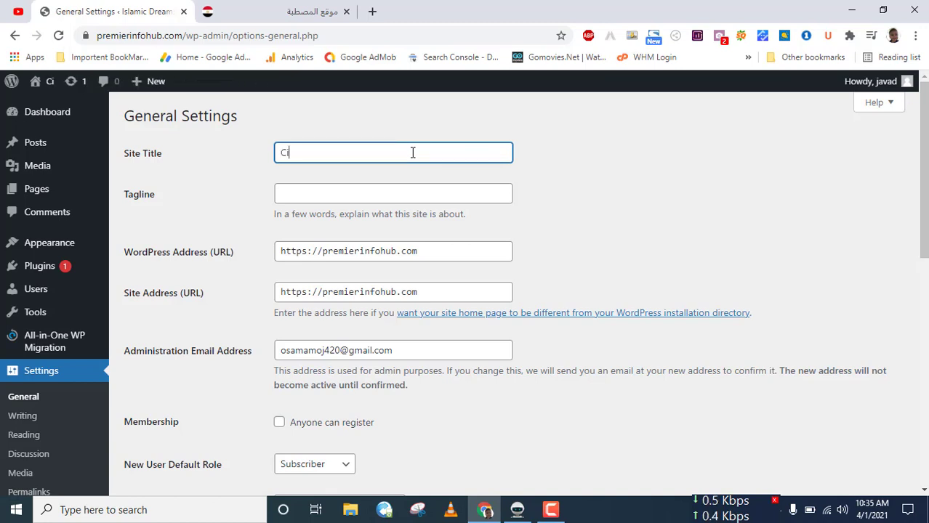
text(ic)
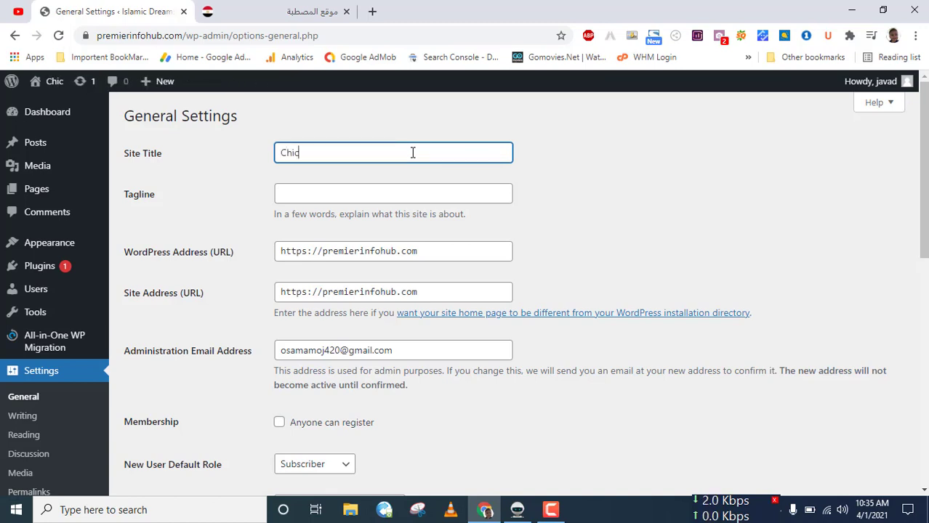
text(ken Recip)
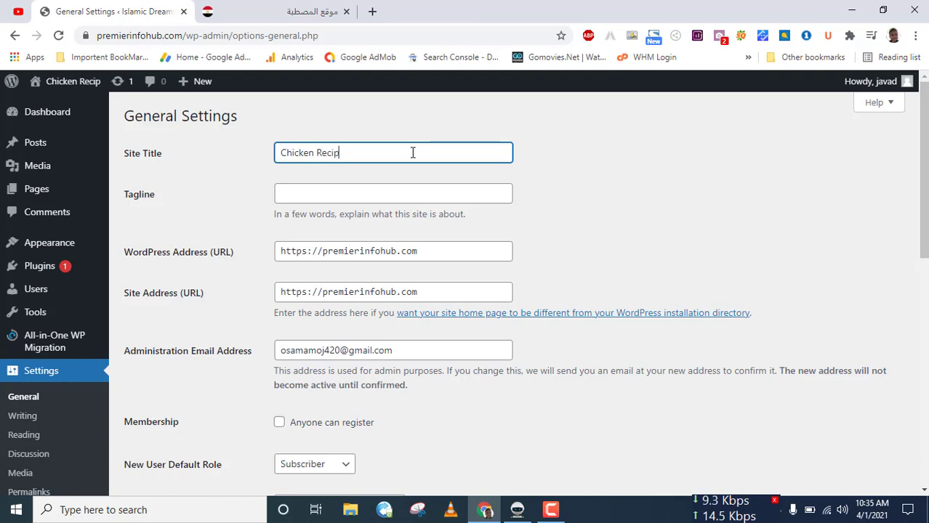
text(es)
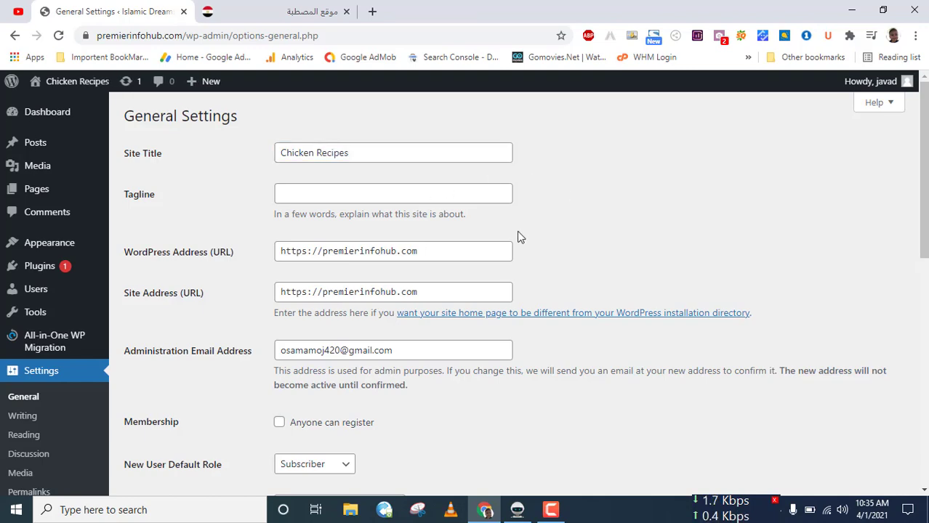
scroll(516, 233, down, 8)
mouse_move(128, 440)
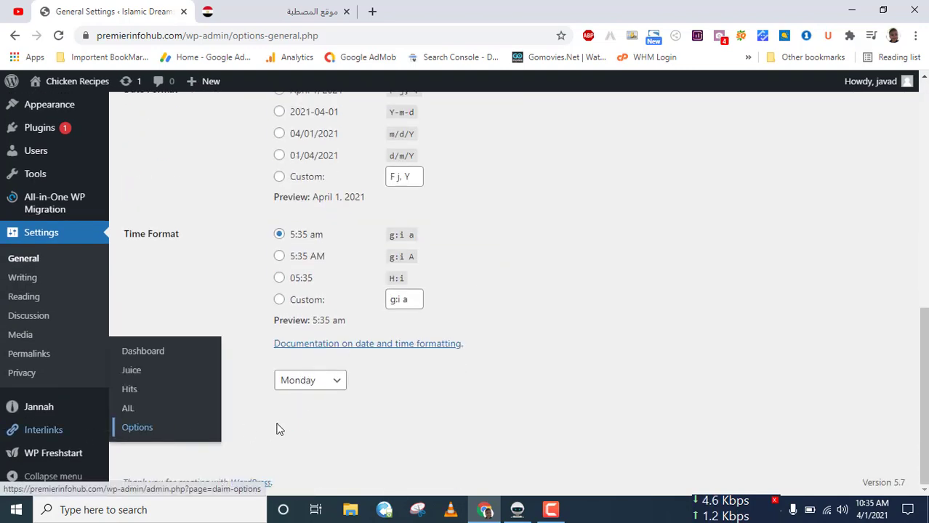
click(166, 429)
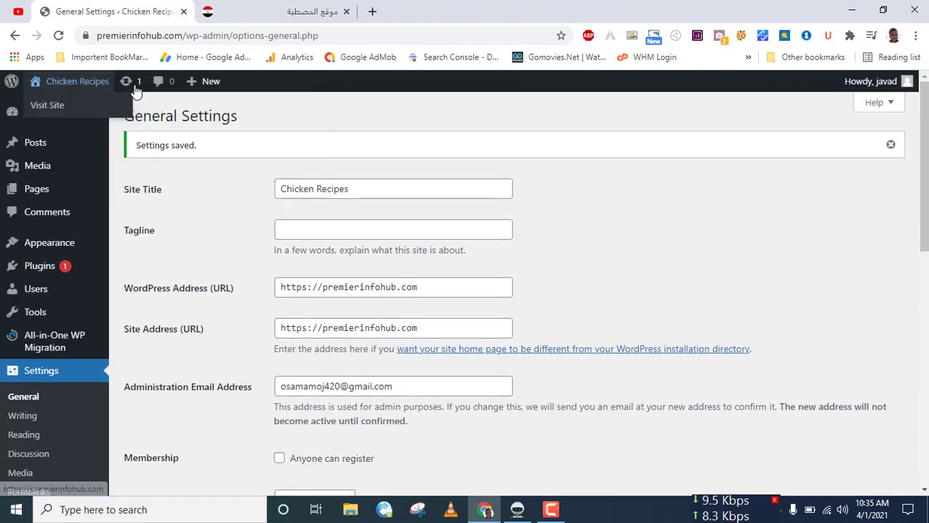
Step: Check the site title on the live homepage in a separate tab, close it, and return to the WordPress dashboard
middle_click(72, 87)
click(247, 12)
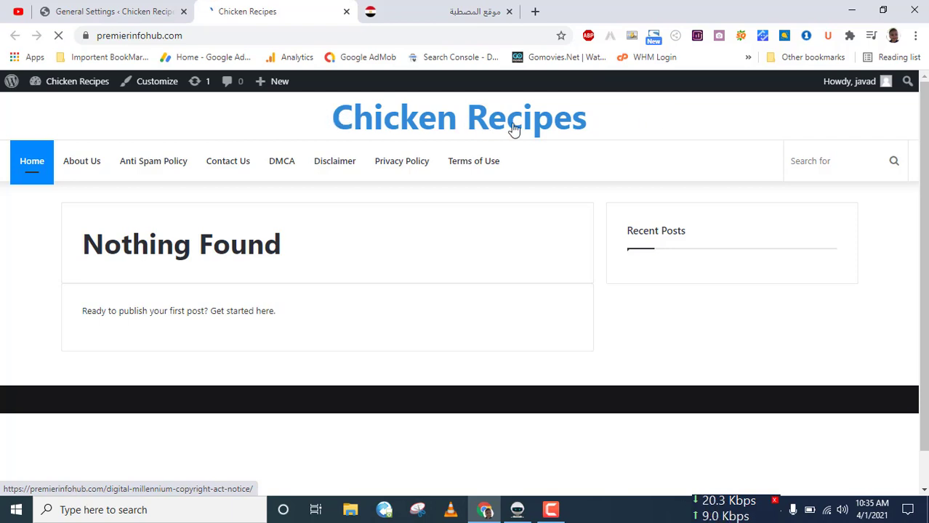
click(347, 13)
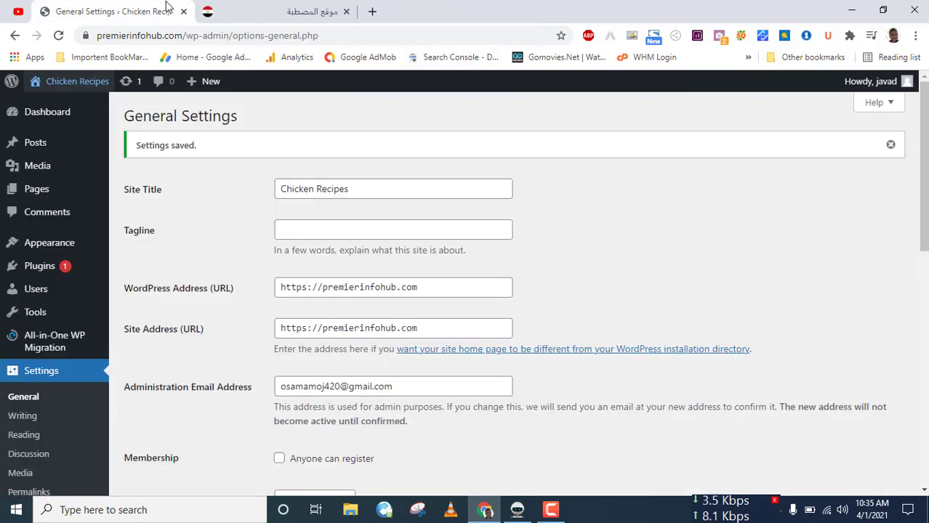
click(264, 5)
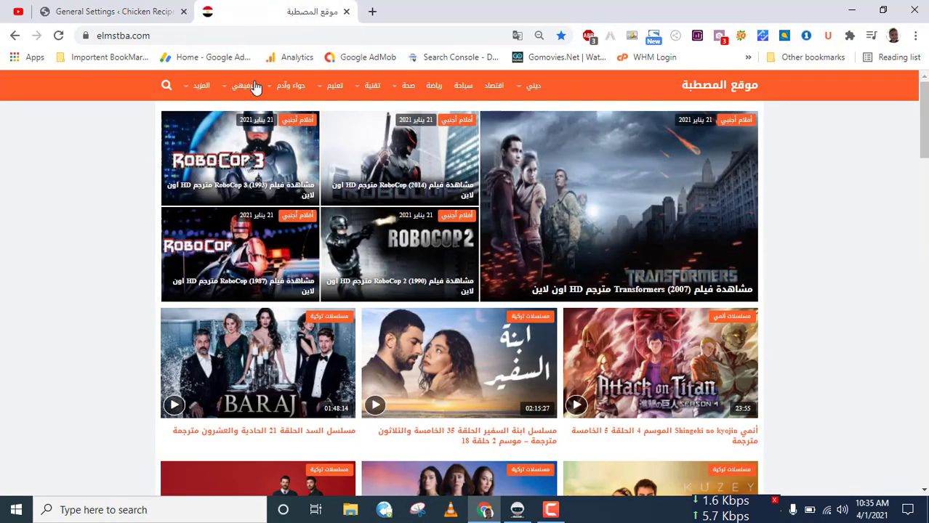
click(139, 7)
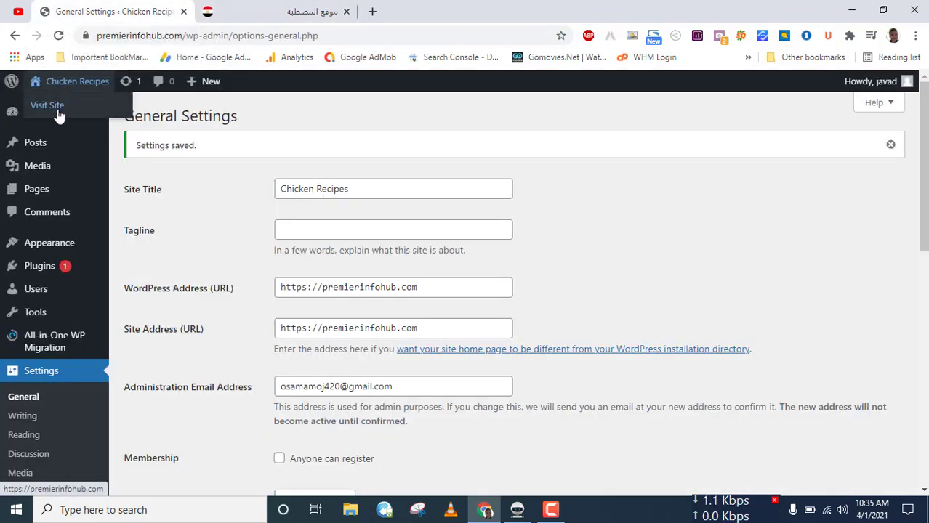
click(73, 121)
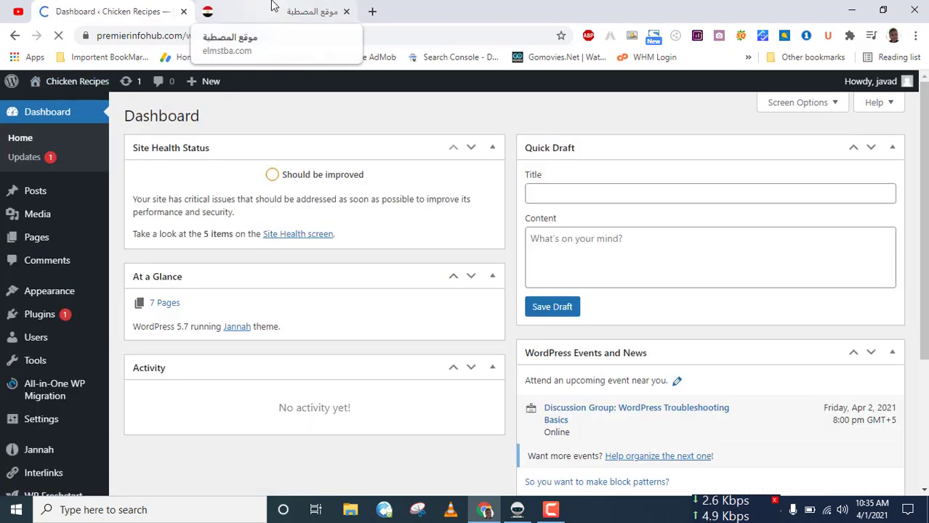
Step: Open the recipes category (وصفات طبخ) on elmstba.com
click(270, 8)
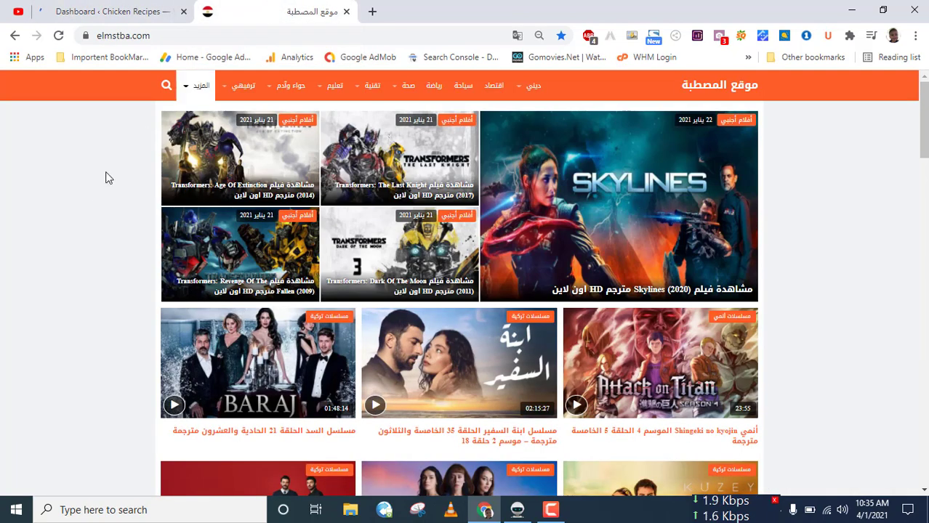
mouse_move(291, 86)
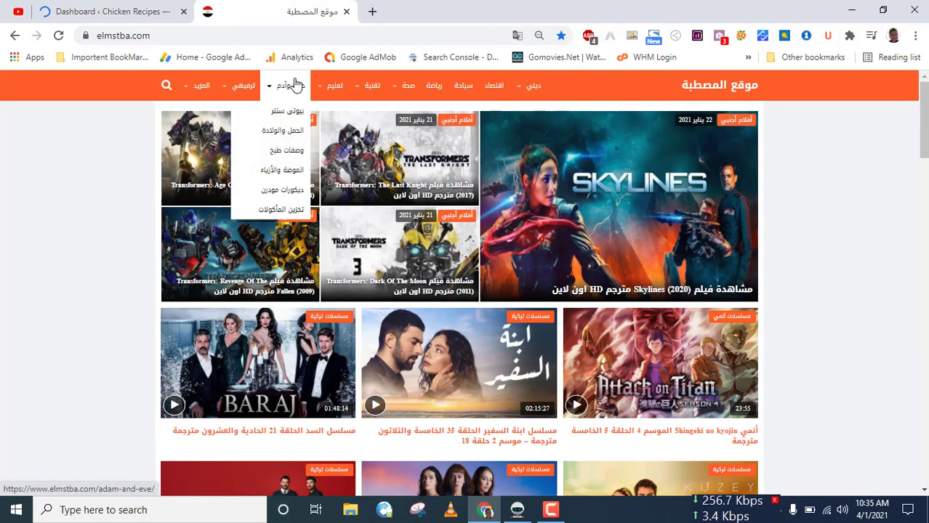
click(291, 155)
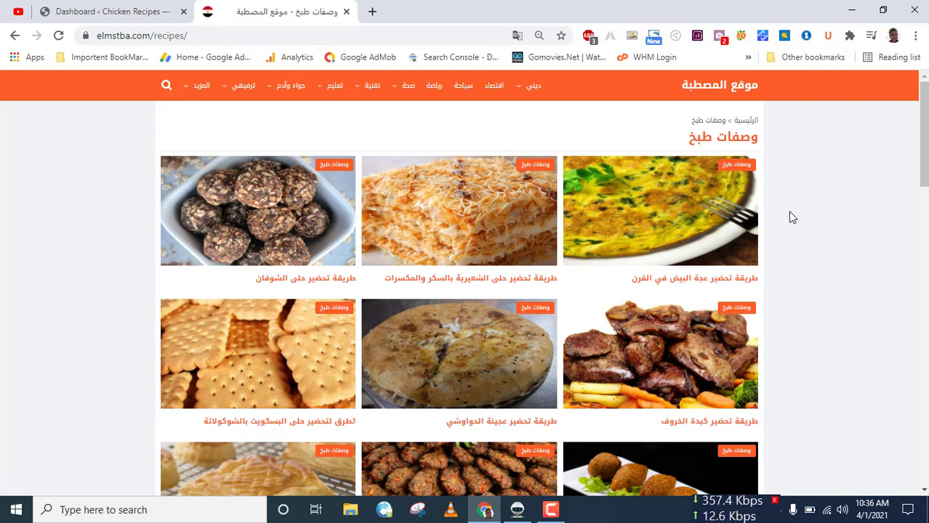
Step: Open the first six recipe articles in background tabs and place the recipes category tab after them
middle_click(685, 235)
middle_click(432, 230)
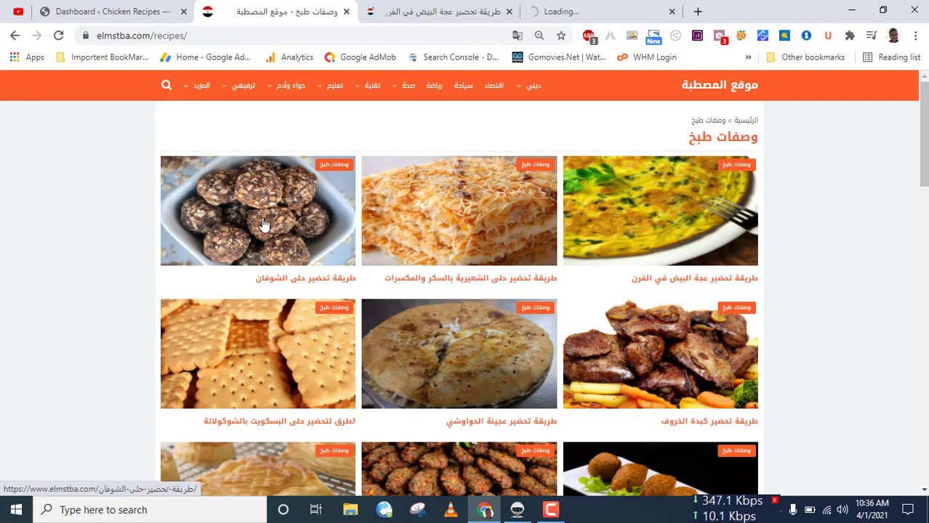
middle_click(266, 223)
middle_click(607, 320)
middle_click(438, 348)
middle_click(325, 338)
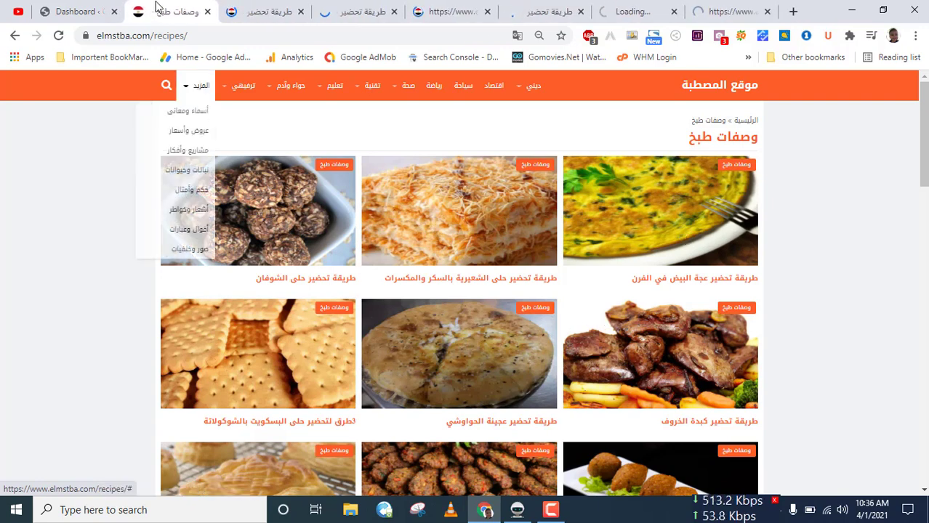
drag(207, 10, 767, 7)
Step: Open two new-post editors in separate background tabs from the WordPress dashboard
click(79, 11)
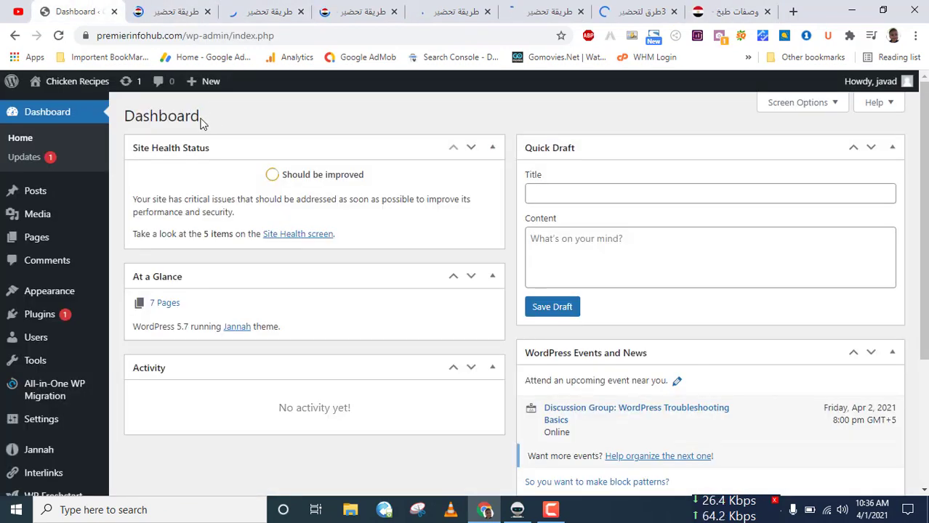
mouse_move(63, 202)
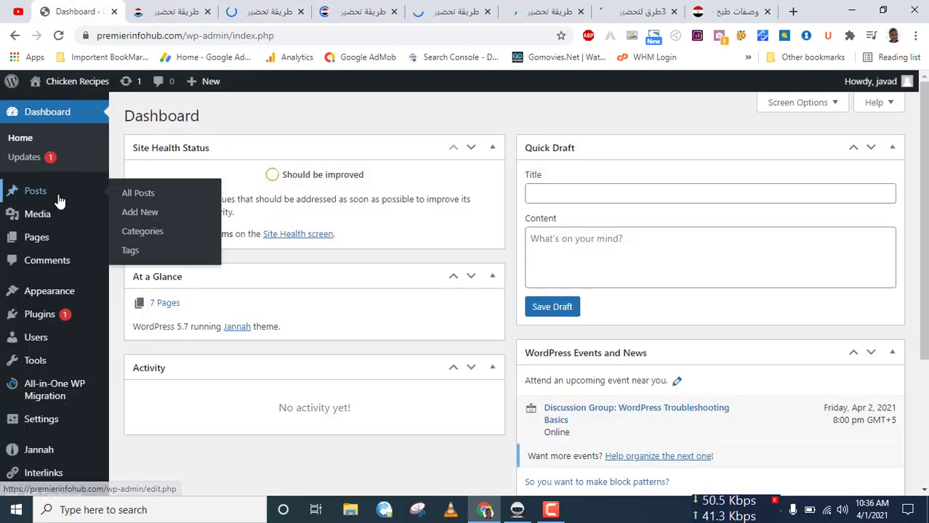
middle_click(166, 216)
middle_click(166, 216)
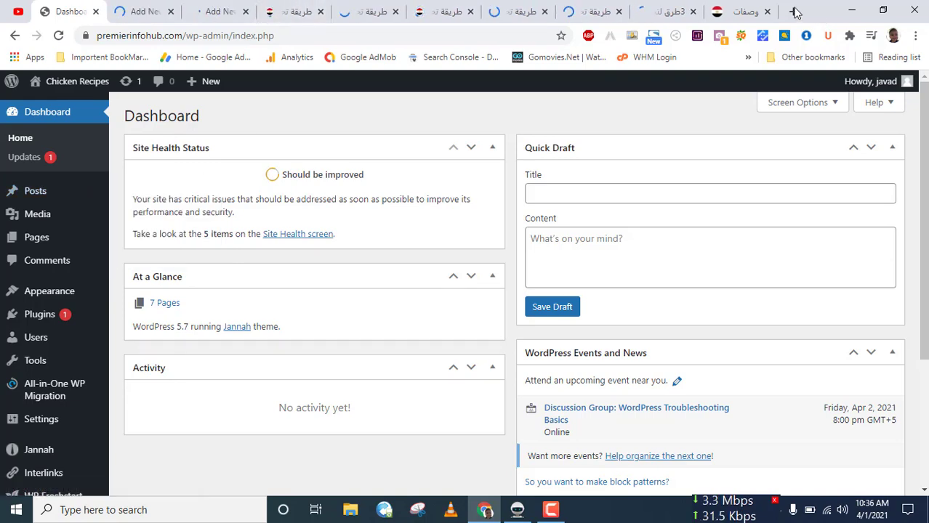
Step: Open Google Translate at translate.google.com in a new browser tab
click(794, 12)
click(451, 33)
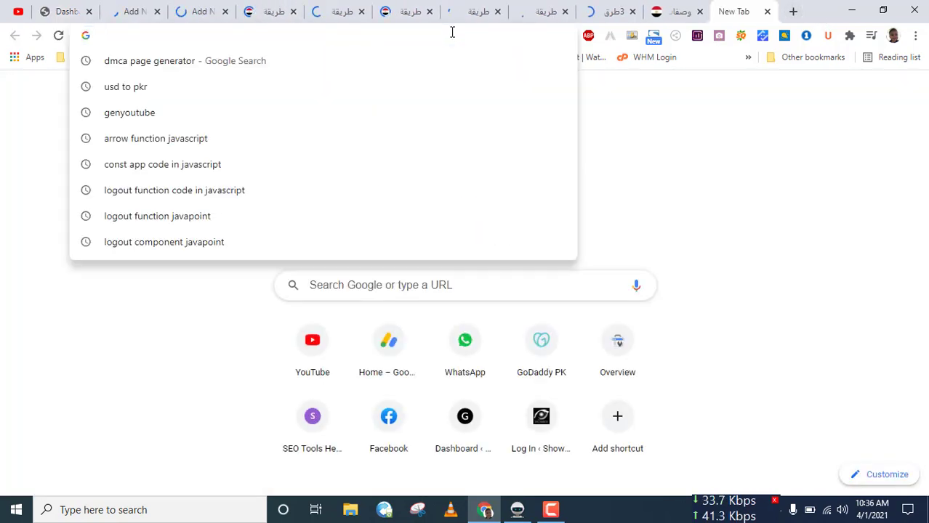
text(translate.google.com)
key(Return)
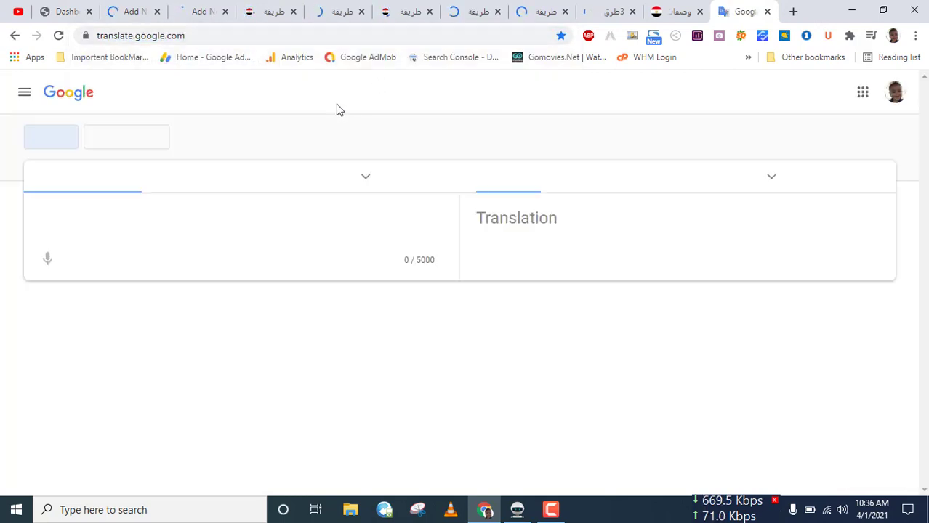
Step: Copy the Arabic title of the first recipe article and translate it to English in Google Translate
click(273, 7)
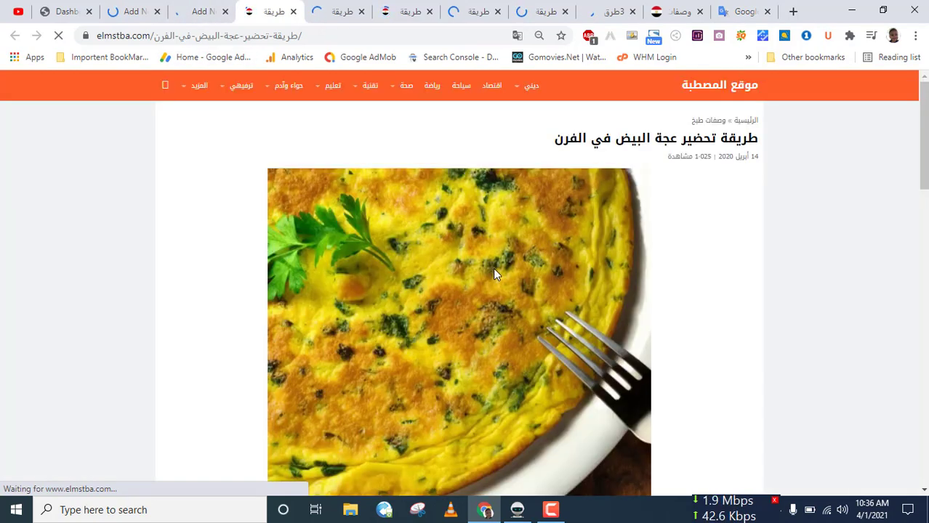
triple_click(668, 140)
key(ctrl+c)
click(743, 10)
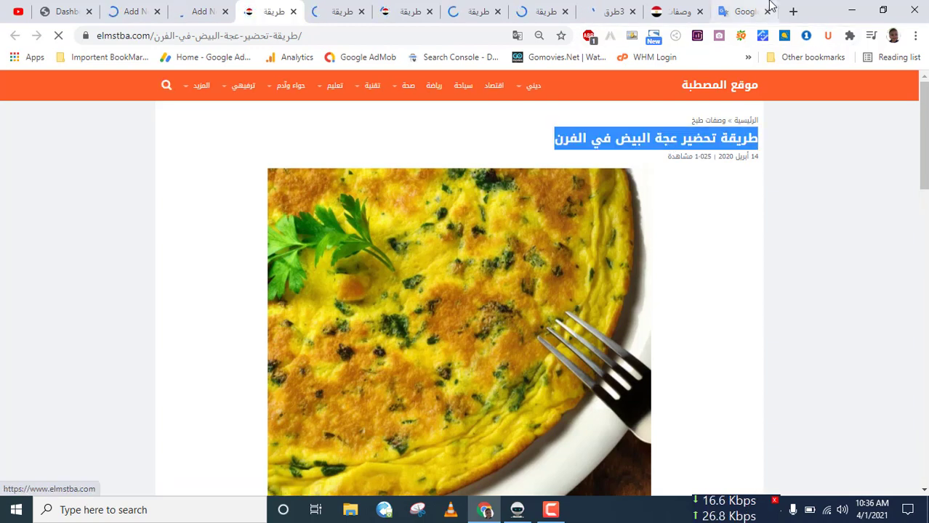
key(ctrl+v)
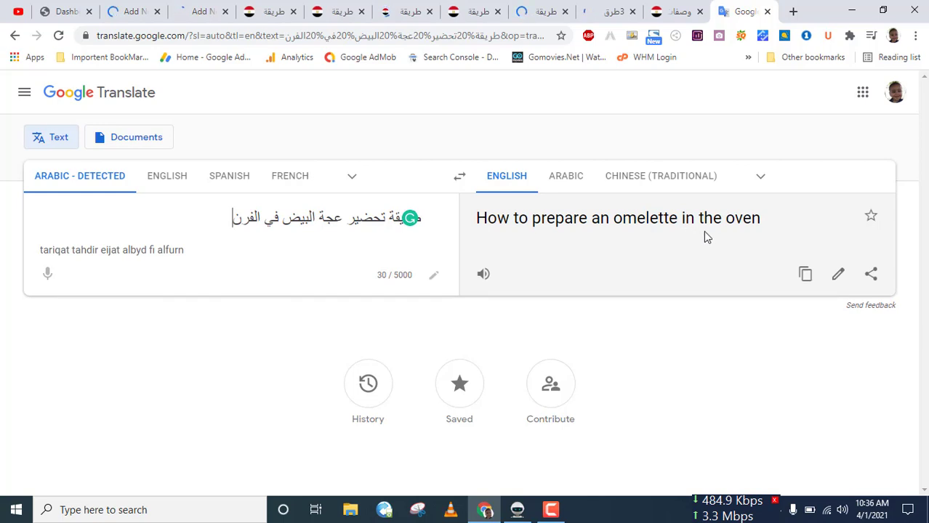
Step: Copy the English translation and enter it as the new WordPress post's title, "How to prepare an omelette in the oven"
drag(815, 234, 483, 228)
click(556, 248)
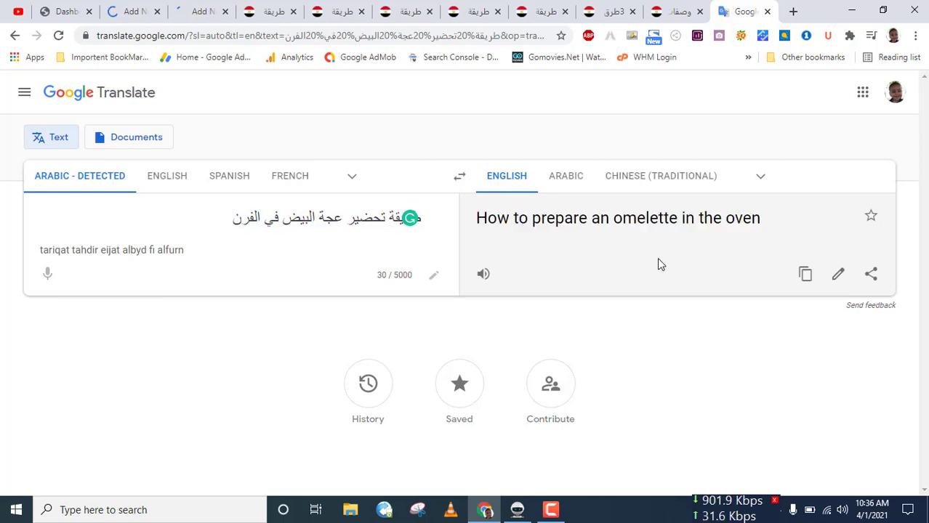
drag(799, 232, 479, 233)
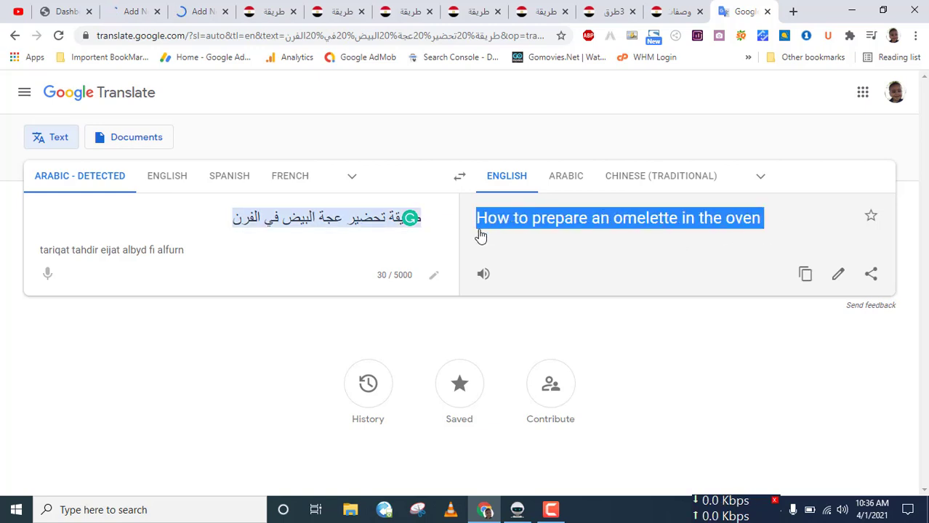
click(500, 248)
click(806, 275)
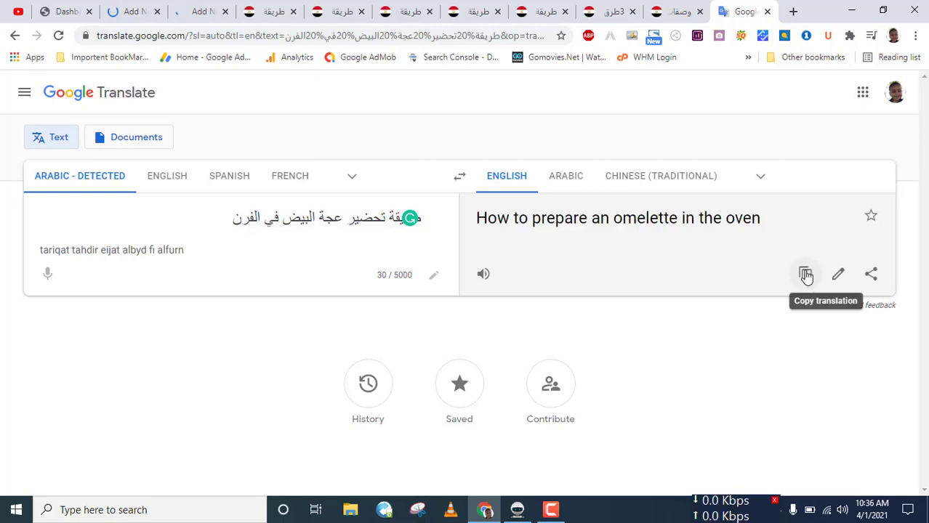
click(202, 11)
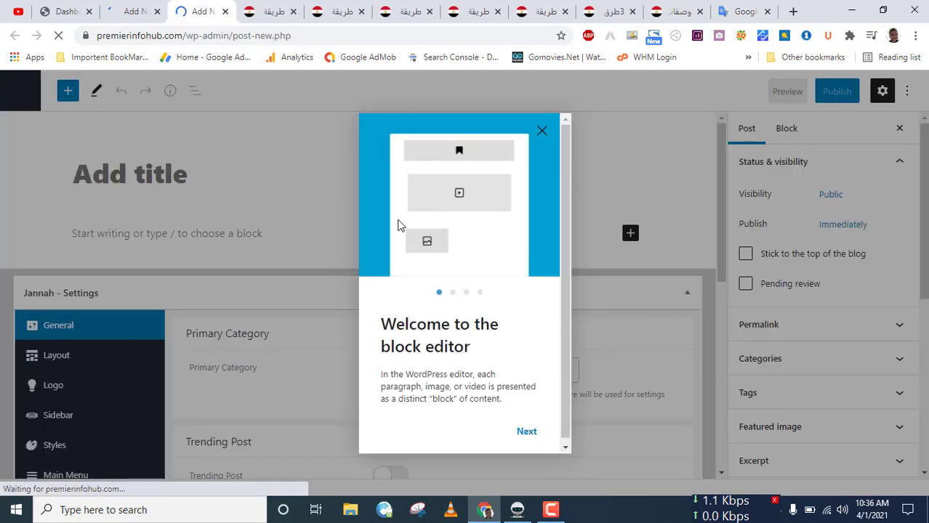
click(539, 132)
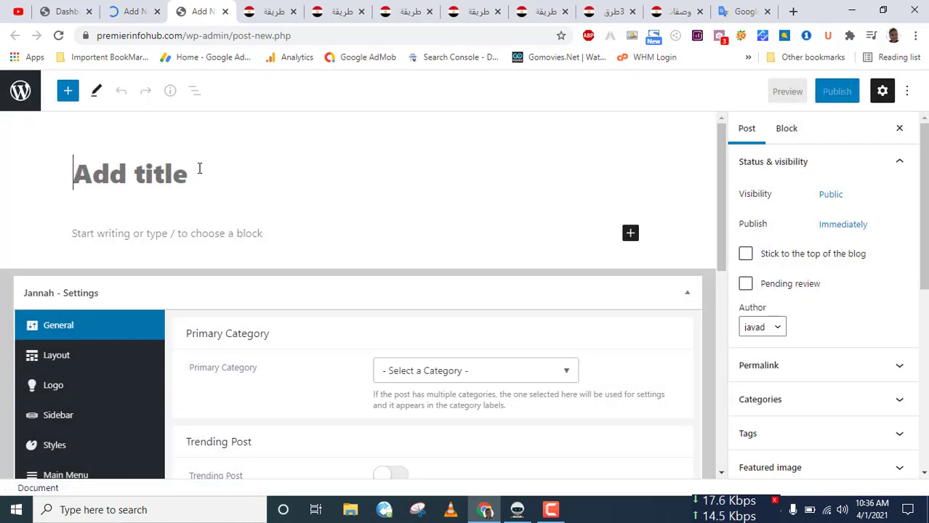
key(ctrl+v)
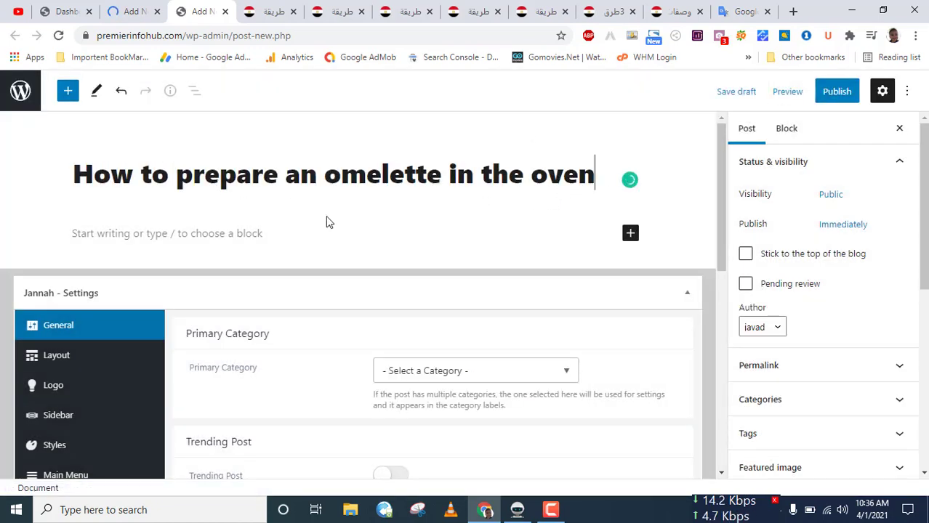
Step: Repeat the title text in the post body as an H2 heading and start an empty paragraph below it
click(274, 233)
key(ctrl+v)
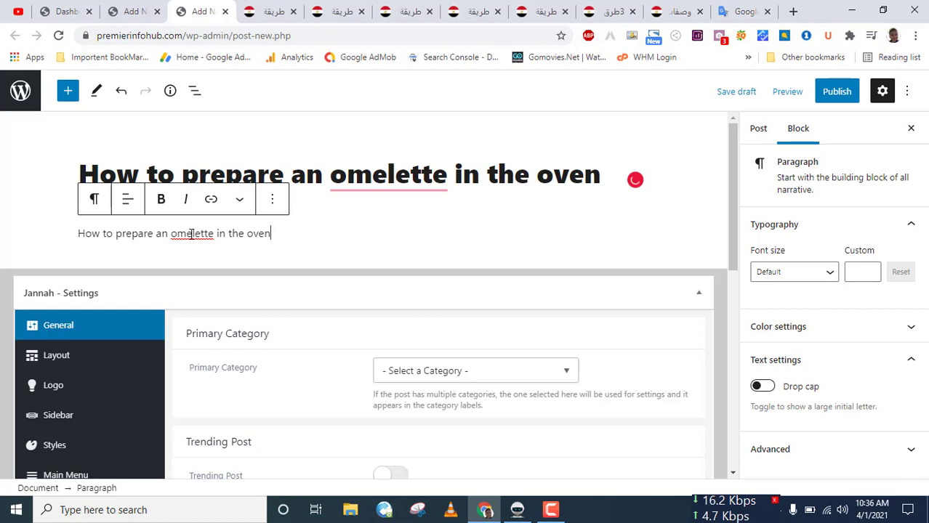
click(94, 200)
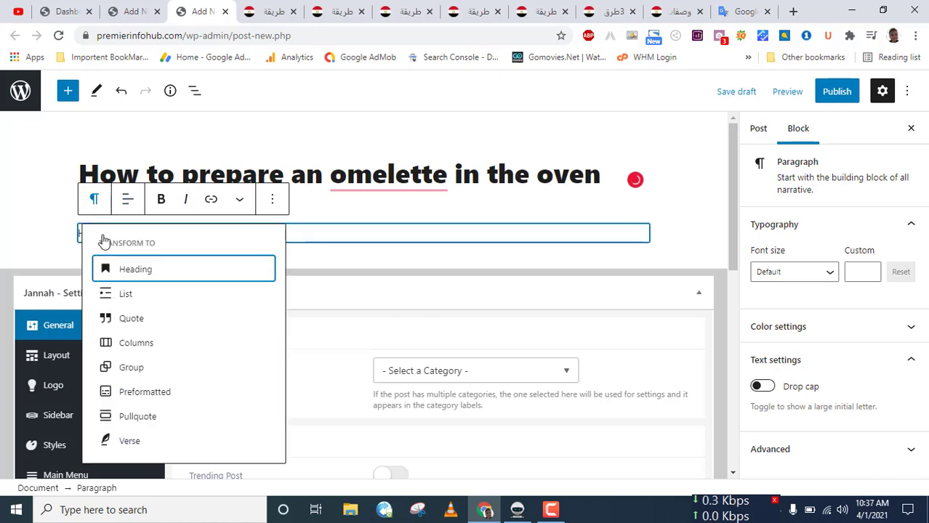
click(124, 270)
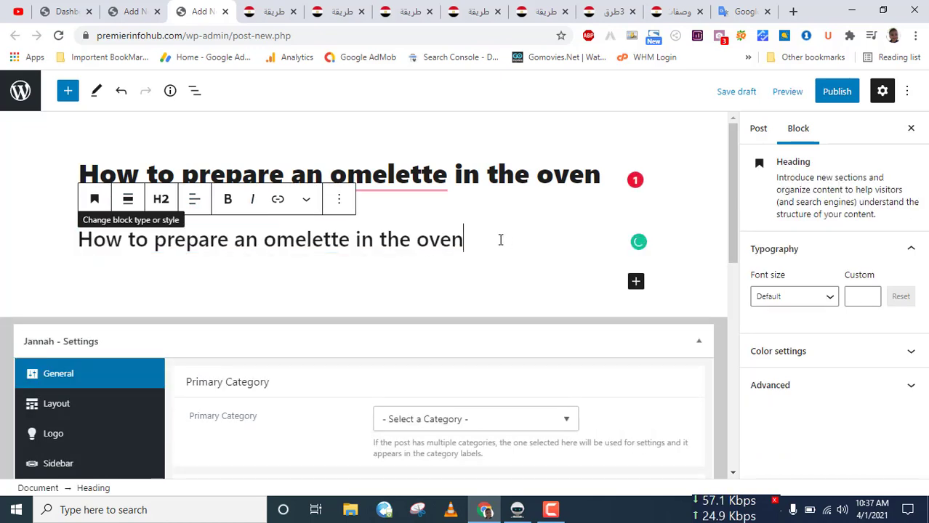
key(Return)
Step: Switch to the original omelette article and capture its main photo with Snipping Tool
click(737, 8)
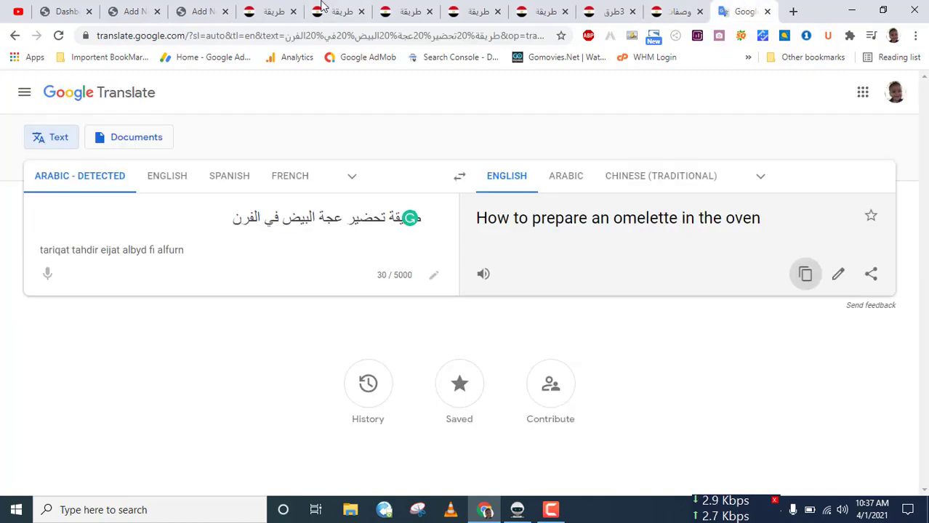
click(275, 11)
drag(923, 168, 926, 186)
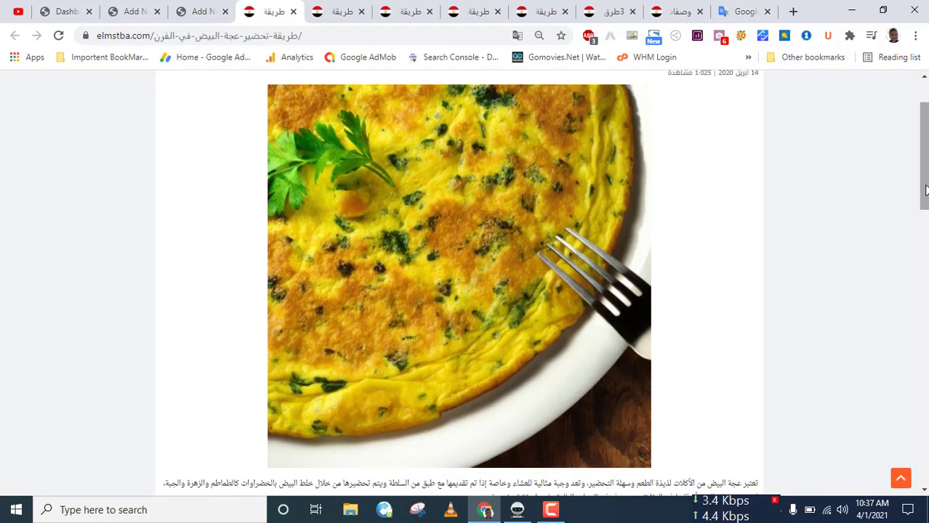
click(419, 511)
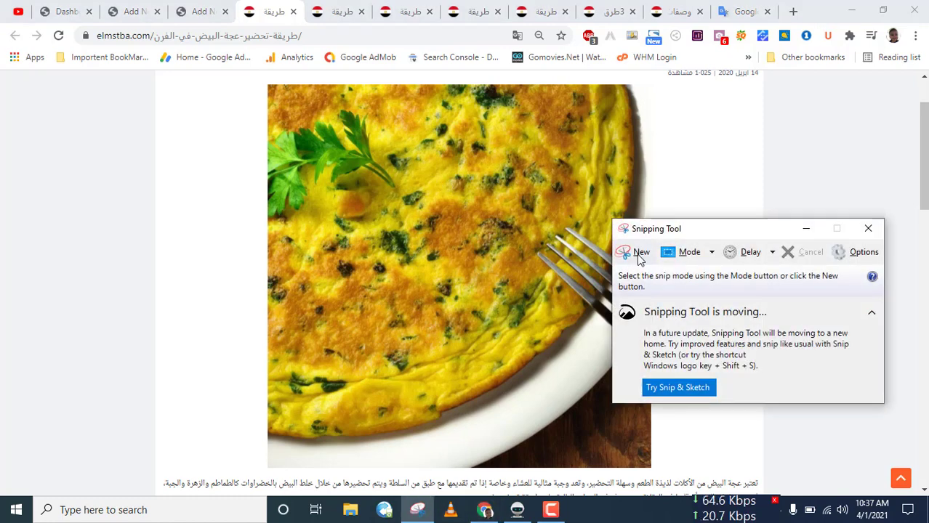
click(634, 252)
drag(271, 88, 645, 462)
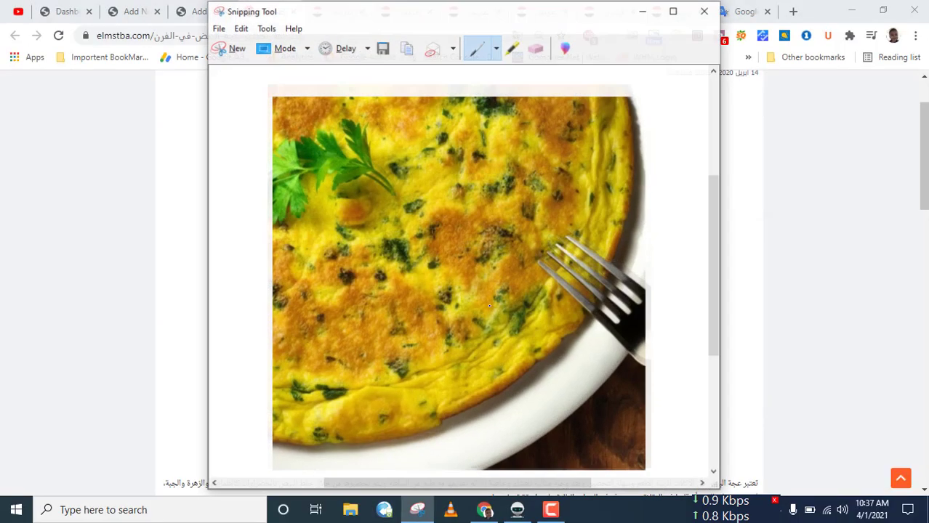
Step: Save the snip to the Desktop as a PNG named "How to prepare an omelette in the oven" and close Snipping Tool
key(ctrl+s)
key(ctrl+v)
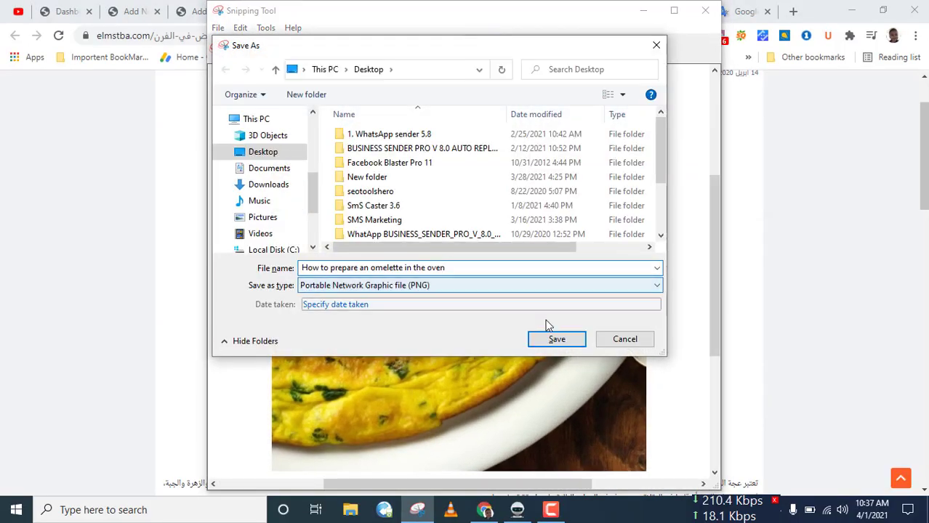
click(554, 338)
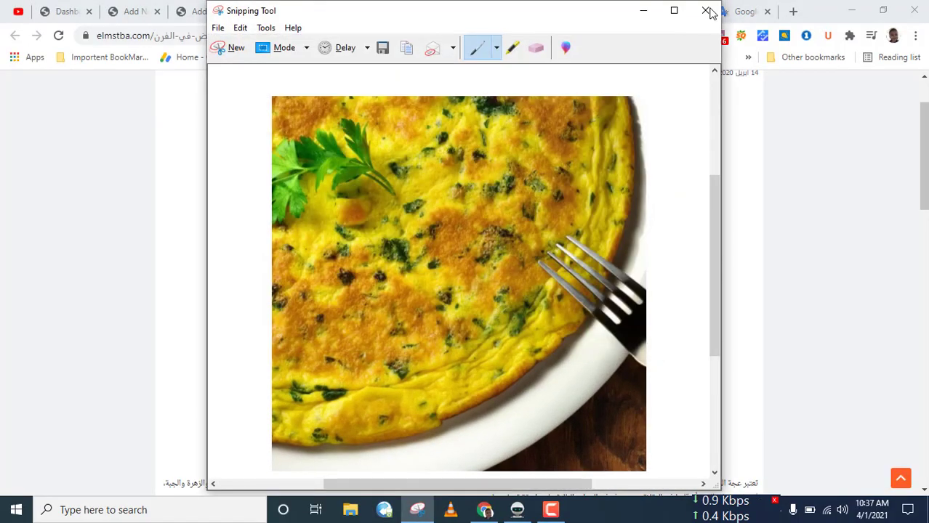
click(706, 10)
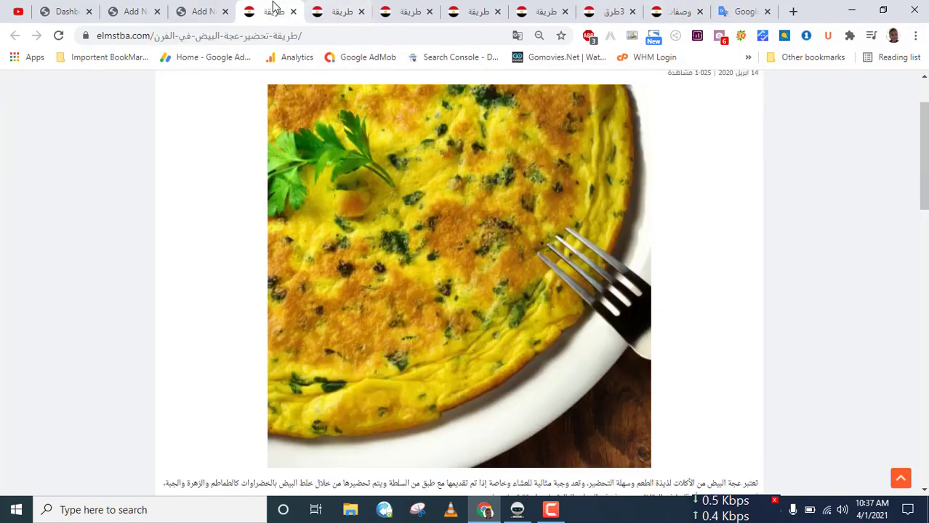
Step: Translate the omelette article's introductory paragraph to English in Google Translate and copy the translation
scroll(688, 241, down, 3)
triple_click(730, 279)
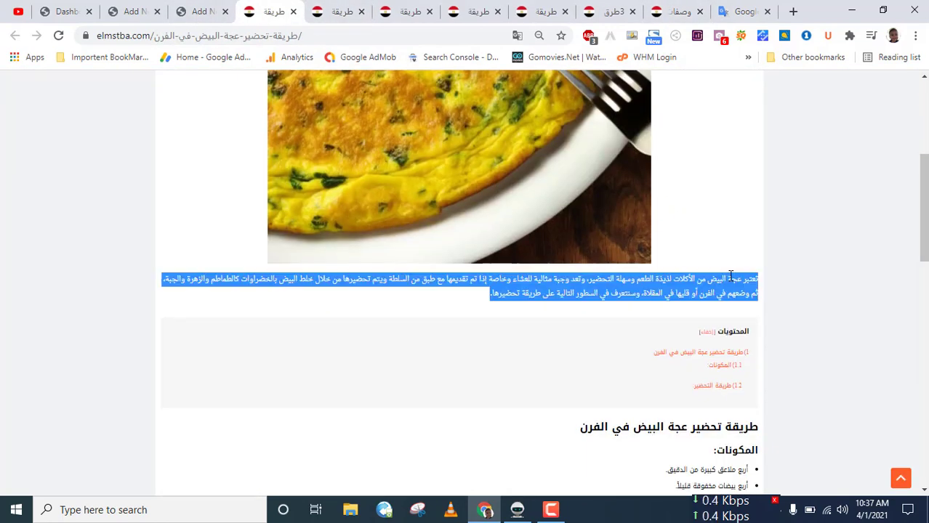
scroll(730, 273, down, 1)
click(716, 6)
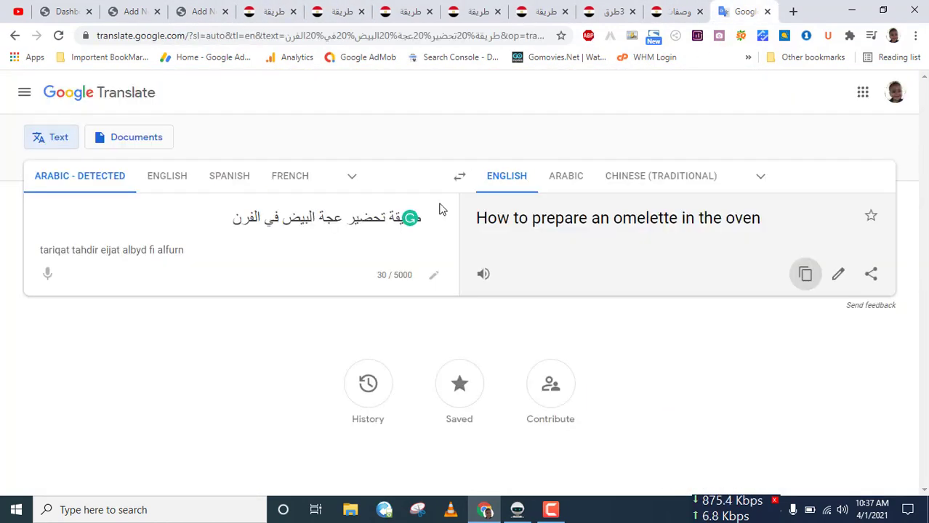
key(ctrl+a)
text(تعتبر عجة البيض من الأكلات لذيذة الطعم وسهلة التحضير، وتعد وجبة مثالية للعشاء وخاصة إذا تم تقديمها مع طبق من السلطة ويتم تحضيرها من خلال خلط البيض بالخضراوات كالطماطم والزهرة والجبنة، ثم وضعهم في الفرن أو قليها في المقلاة، وستتعرف في السطور التالية على طريقة تحضيرها.)
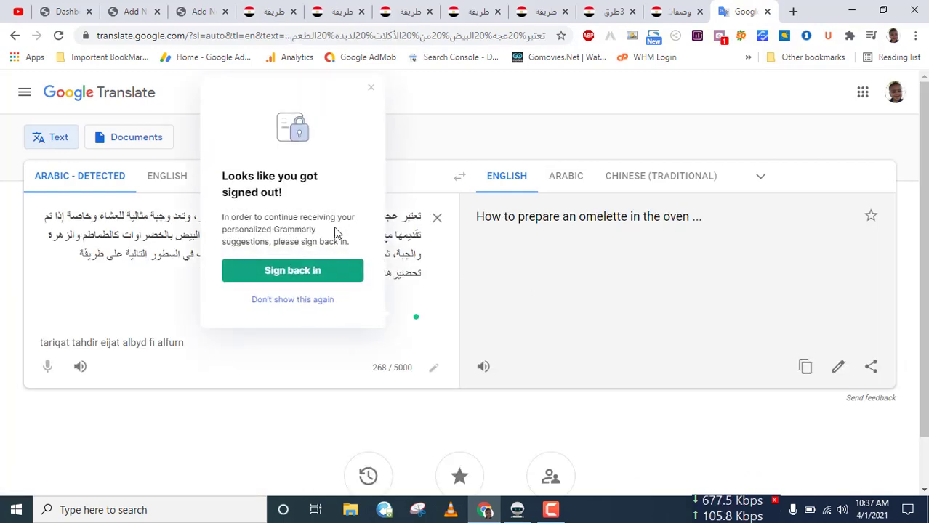
click(372, 88)
click(805, 417)
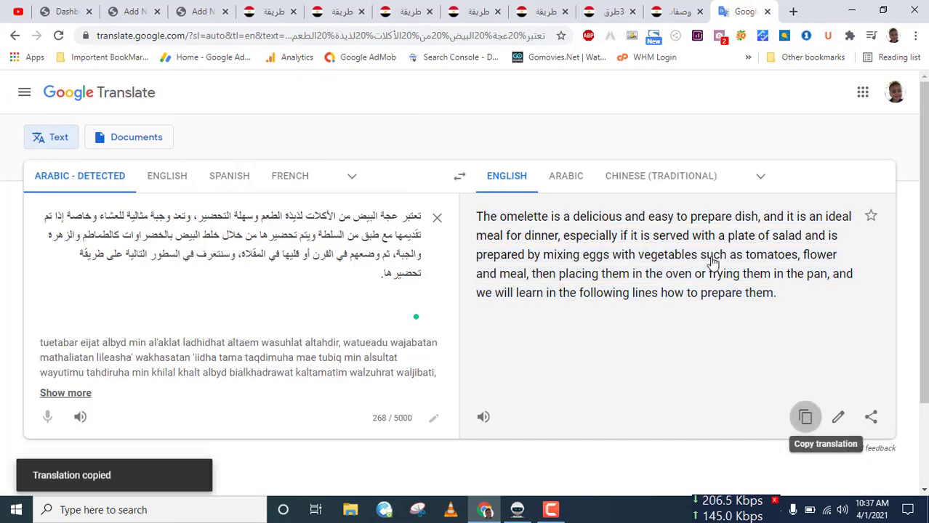
Step: Return to the omelette article and translate the whole page to English with the browser's page translation
click(273, 11)
click(772, 242)
right_click(773, 242)
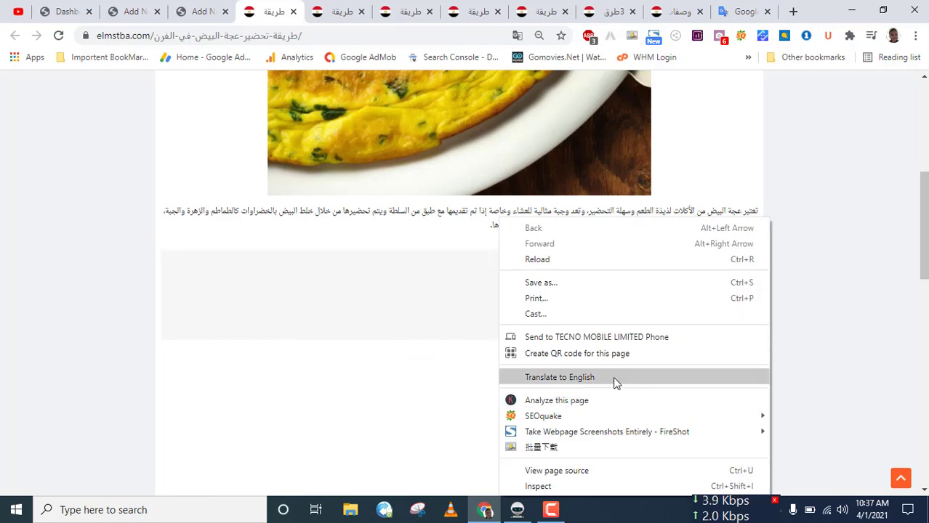
scroll(613, 377, down, 3)
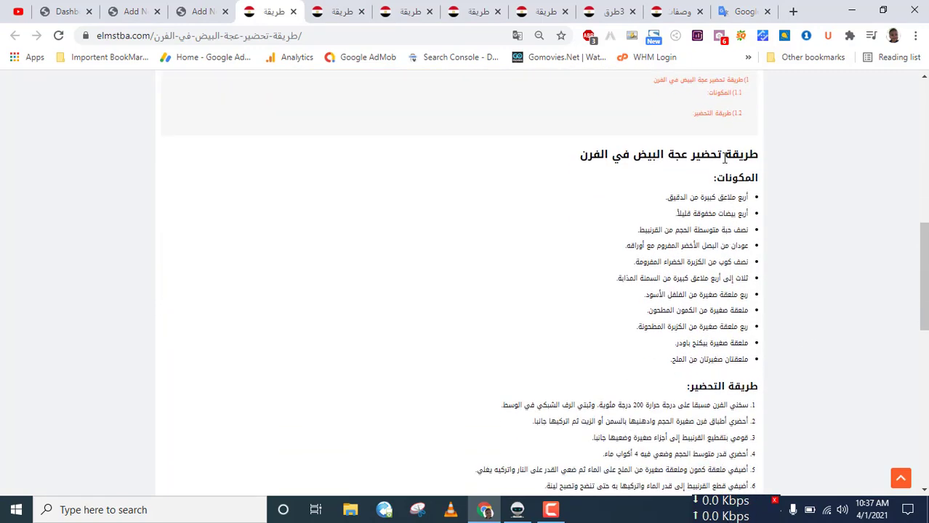
drag(725, 158, 609, 156)
click(711, 176)
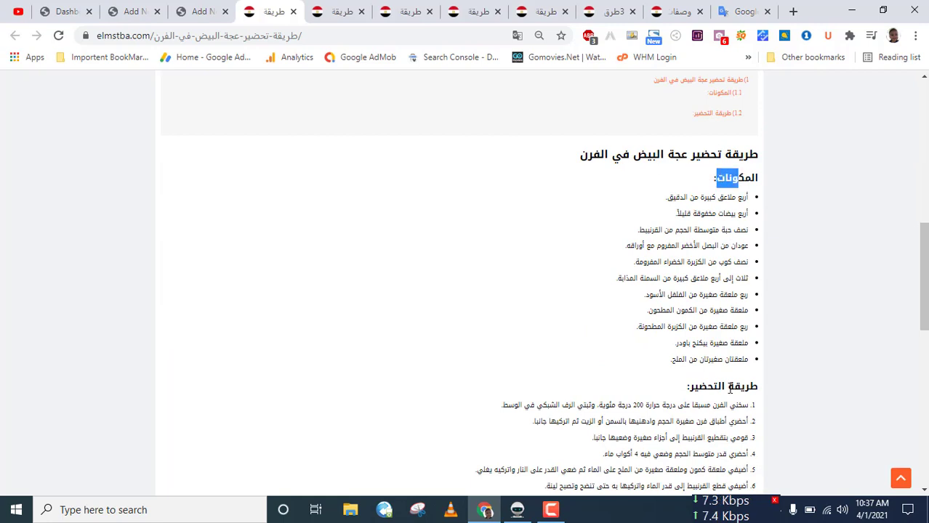
drag(730, 389, 698, 387)
click(786, 357)
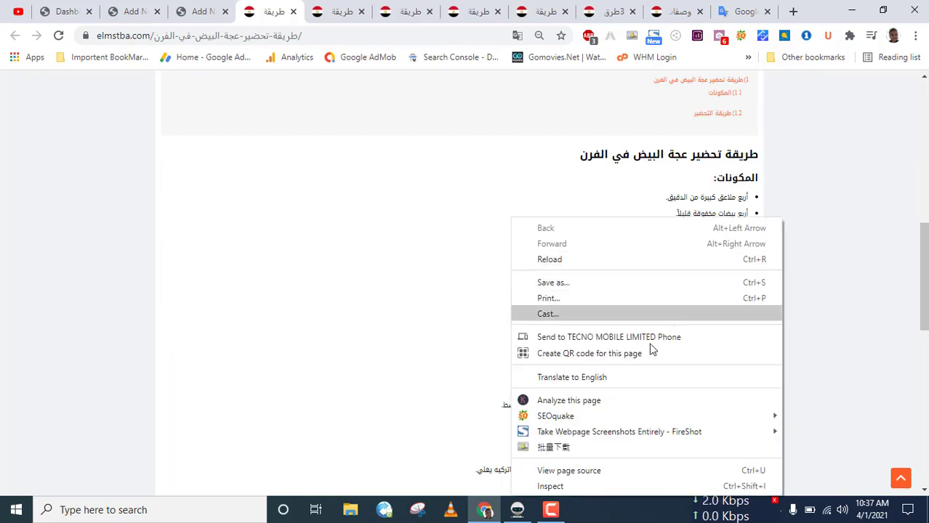
click(628, 378)
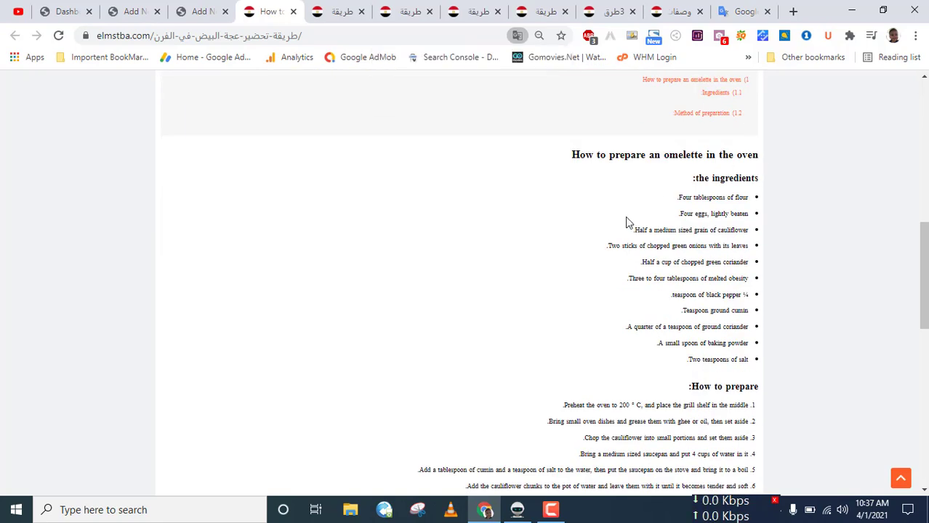
Step: Copy the translated recipe from its main heading through preparation step 15 and paste it below the heading in the WordPress post
scroll(606, 224, down, 8)
drag(571, 155, 437, 223)
scroll(608, 221, up, 2)
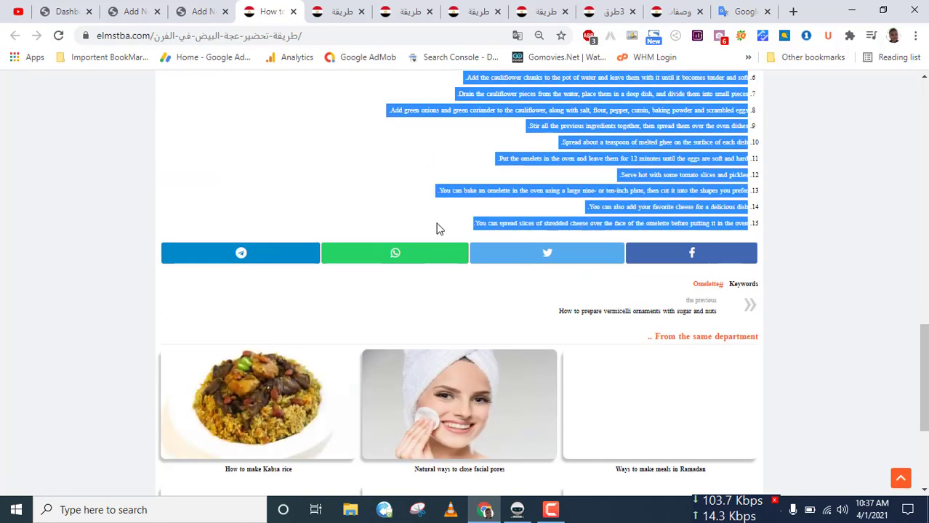
click(204, 11)
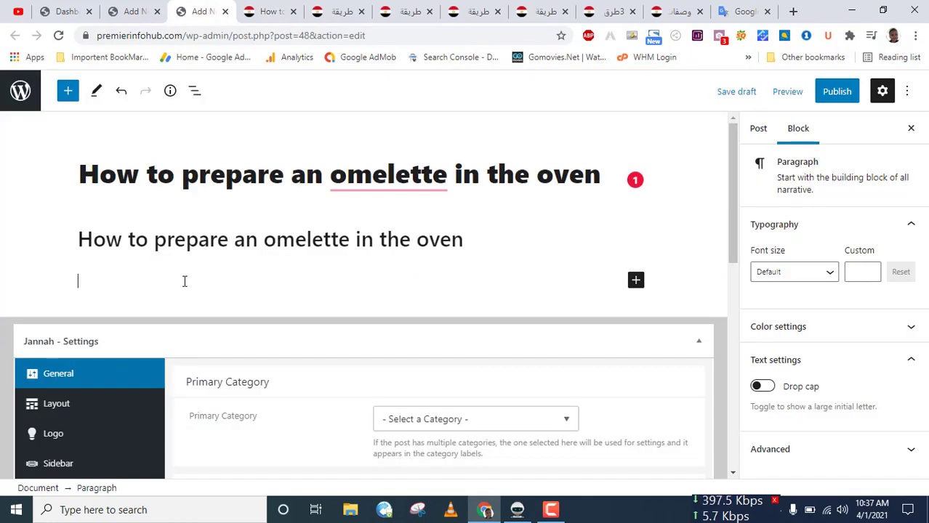
key(ctrl+v)
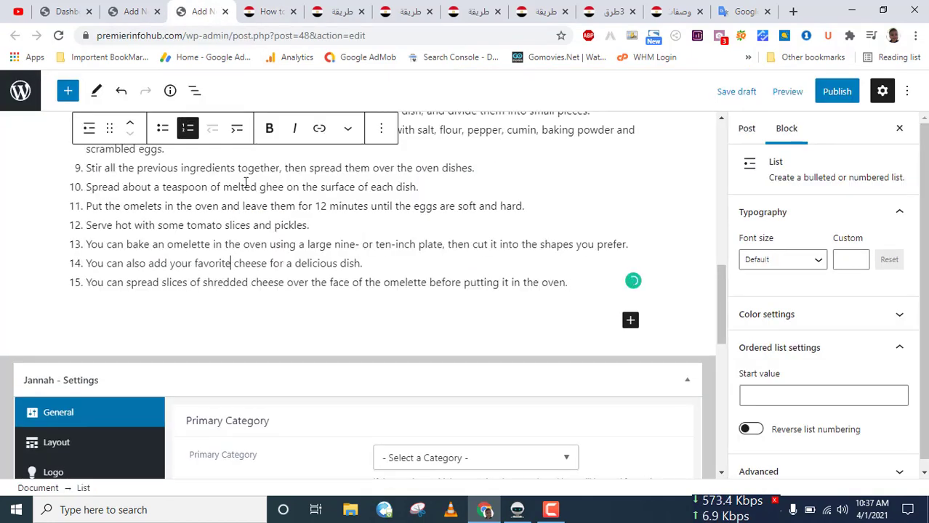
Step: Switch the numbered preparation list to HTML editing
click(347, 130)
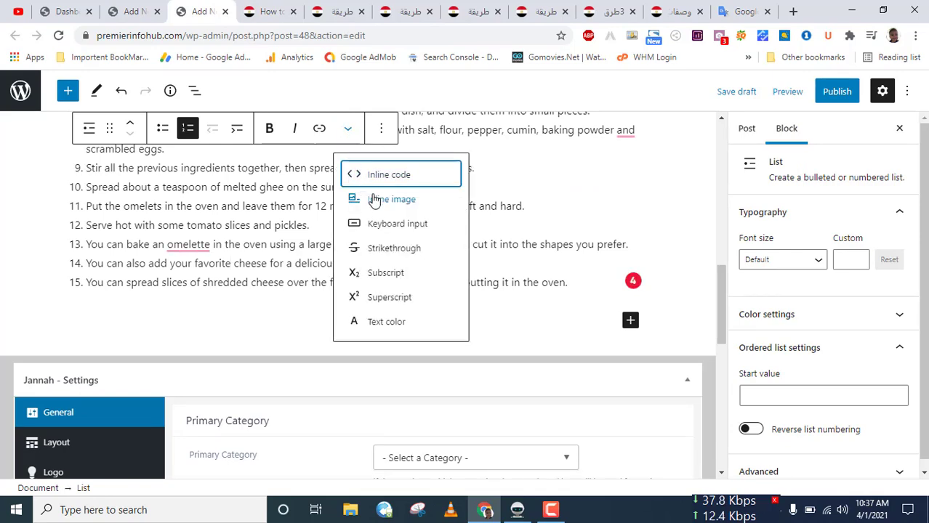
click(381, 128)
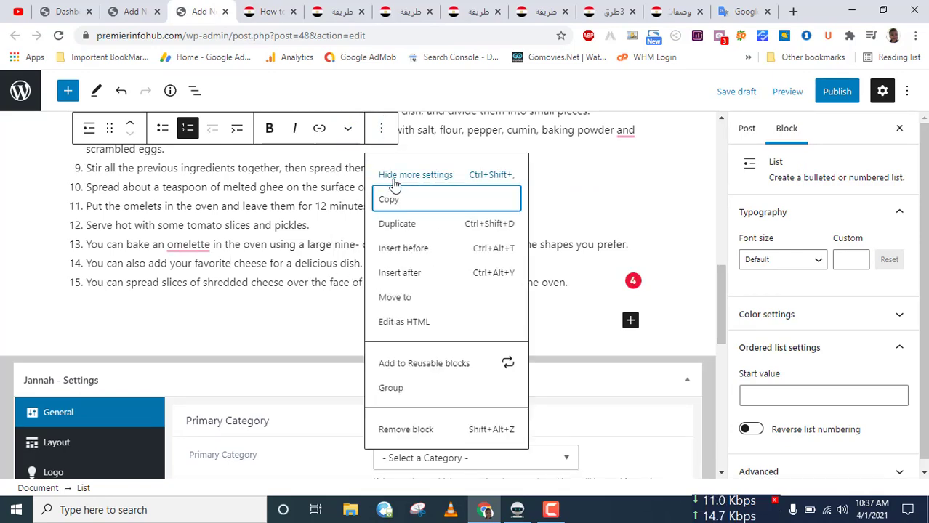
click(404, 322)
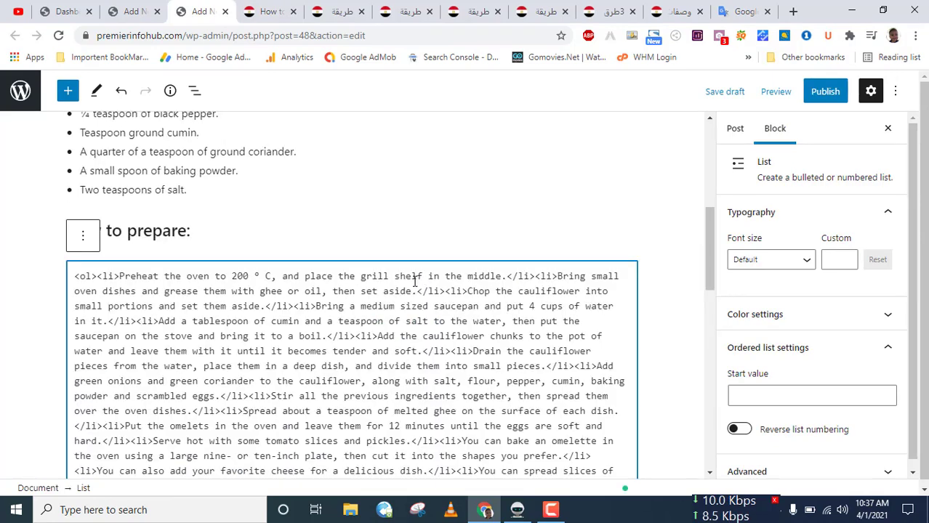
Step: Examine the ordered-list markup of the preparation steps, from its opening tags to the closing tag
drag(120, 276, 98, 278)
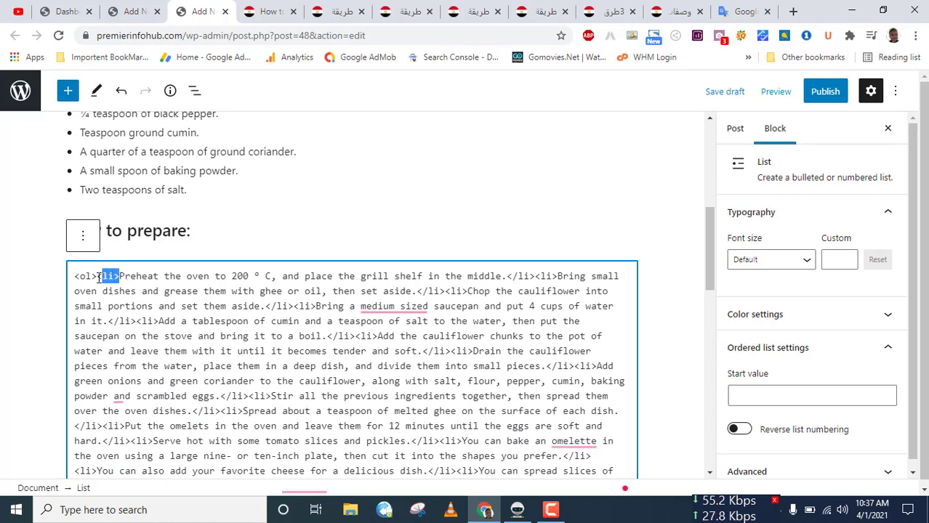
click(315, 306)
click(267, 307)
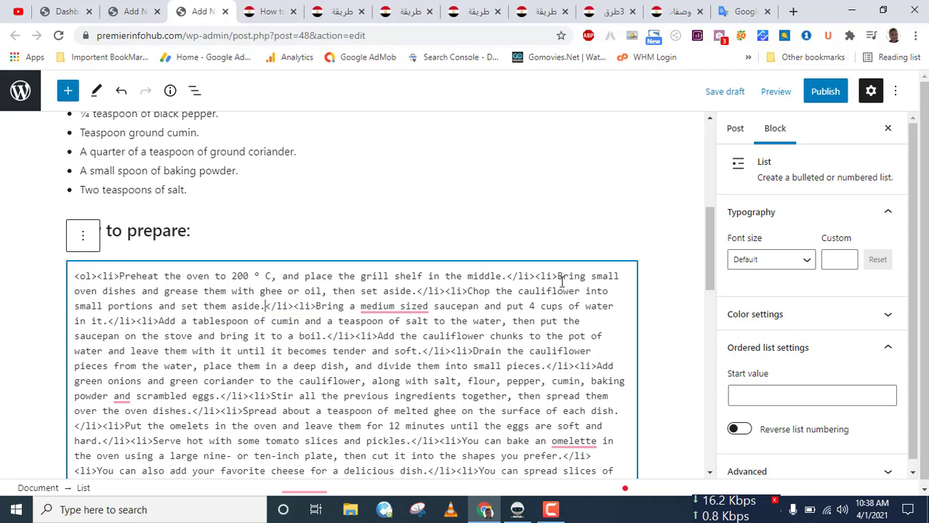
scroll(418, 325, down, 2)
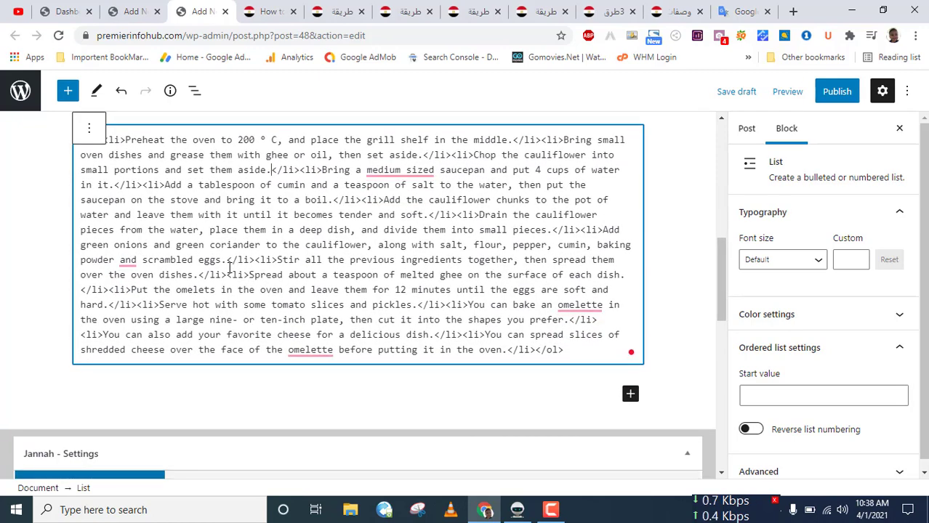
drag(228, 263, 435, 275)
click(435, 275)
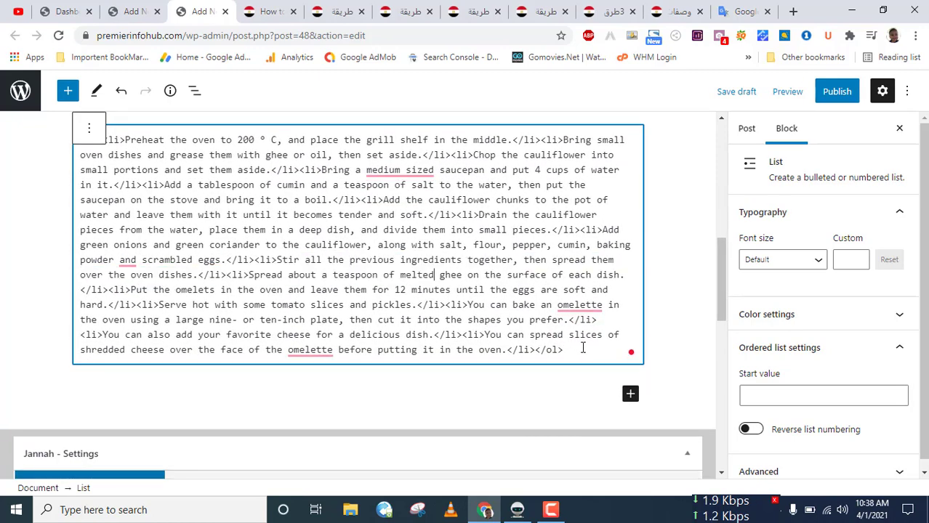
drag(595, 350, 298, 304)
click(299, 305)
scroll(242, 259, up, 2)
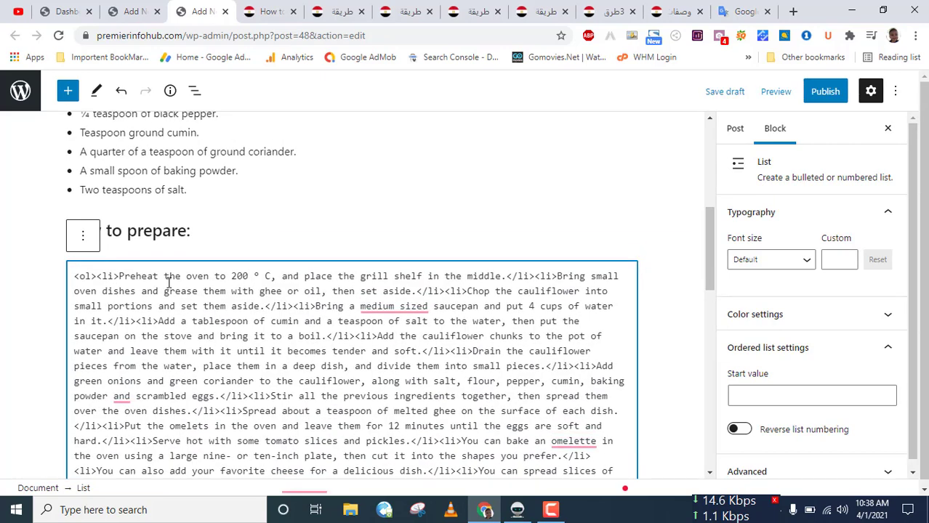
Step: Switch the "How to prepare:" heading to HTML editing
scroll(242, 259, up, 2)
click(159, 364)
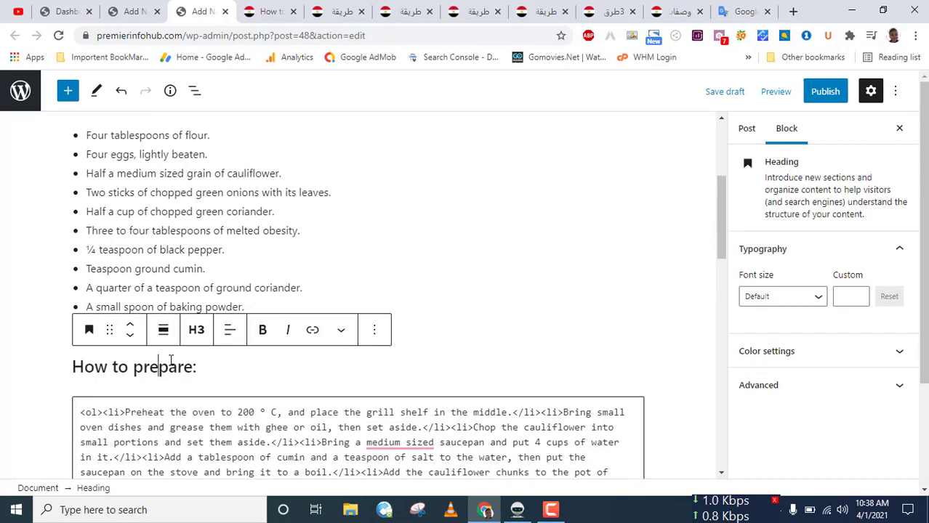
click(372, 332)
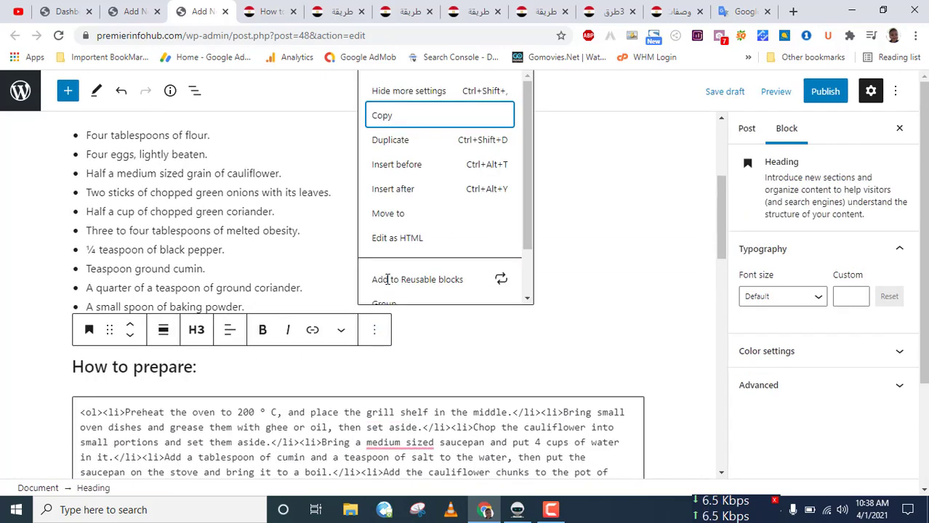
click(396, 240)
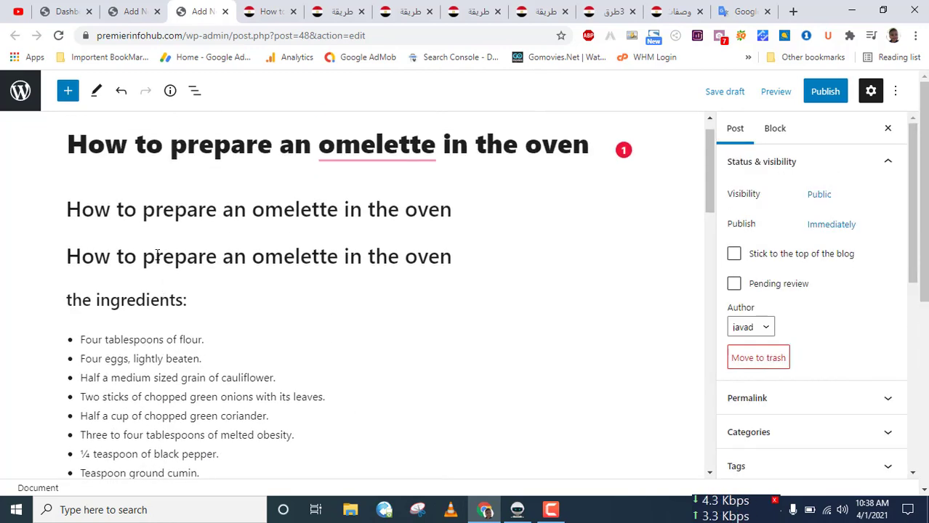
Step: Switch the second "How to prepare an omelette in the oven" heading and the "the ingredients:" heading to HTML editing
click(157, 255)
click(369, 221)
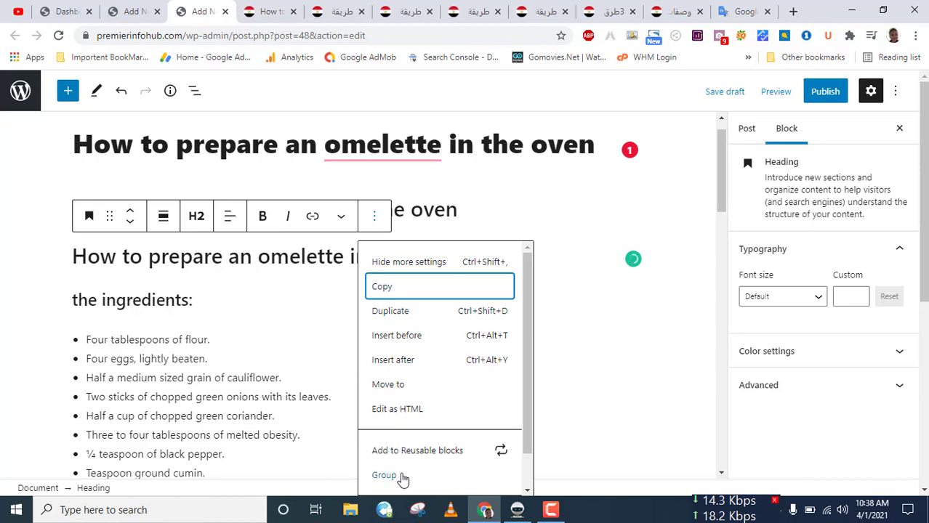
click(402, 409)
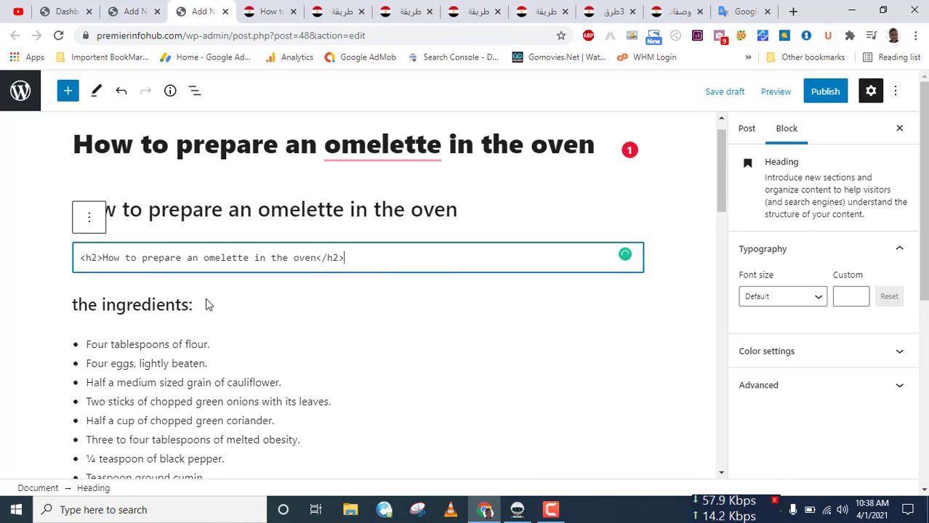
click(375, 268)
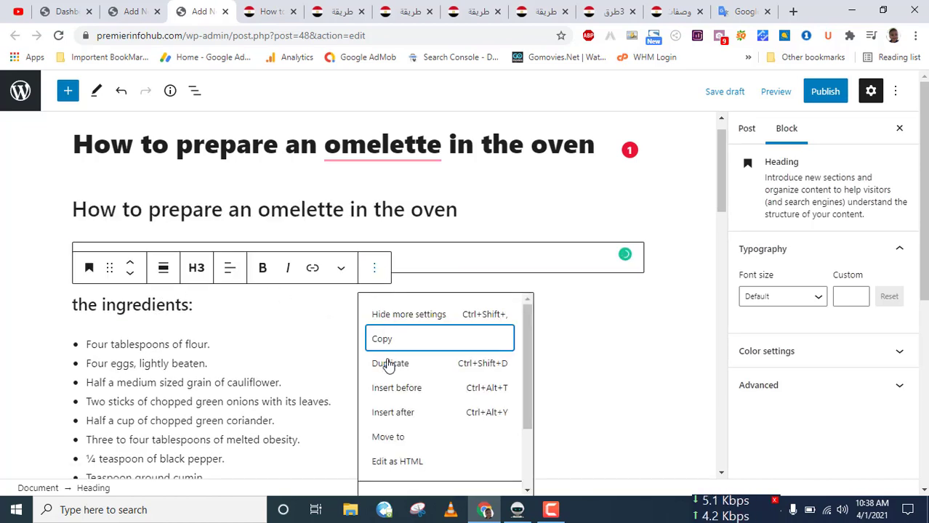
click(398, 463)
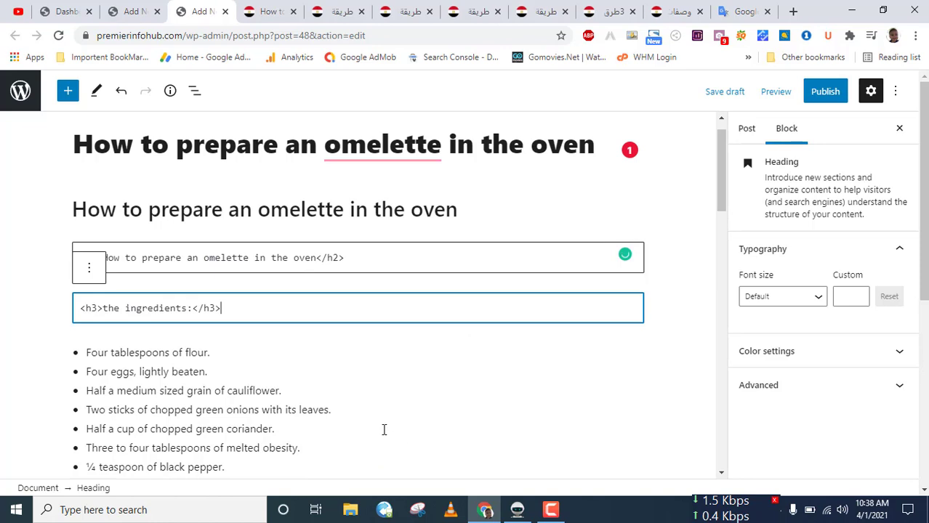
Step: Switch the bulleted ingredients list to HTML editing
click(246, 353)
click(380, 319)
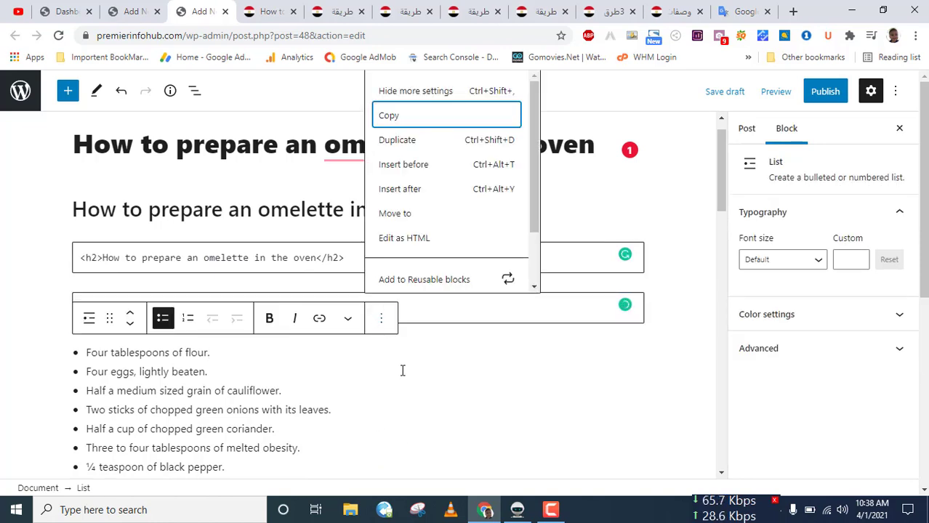
click(425, 240)
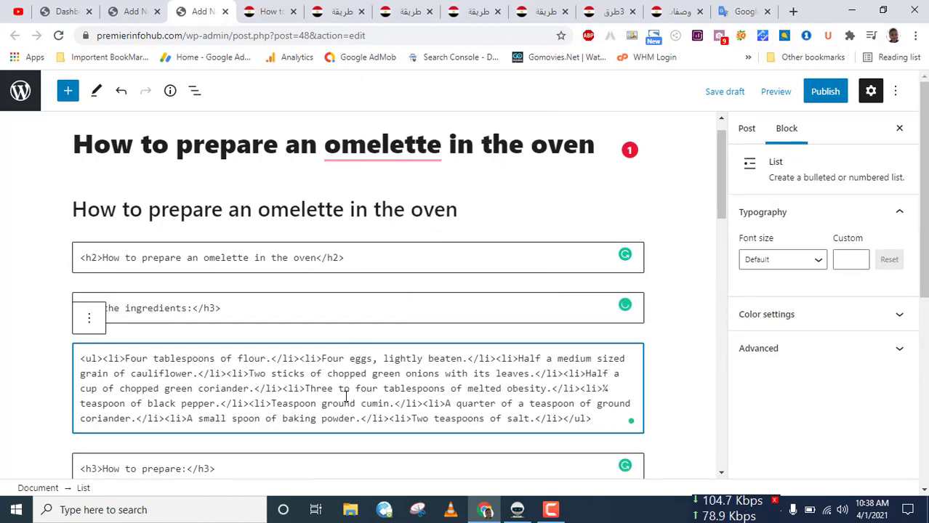
Step: Accept Grammarly's corrections in the preparation list: "medium-sized", a comma after "powder", and "omelet" in both flagged places
scroll(312, 390, down, 5)
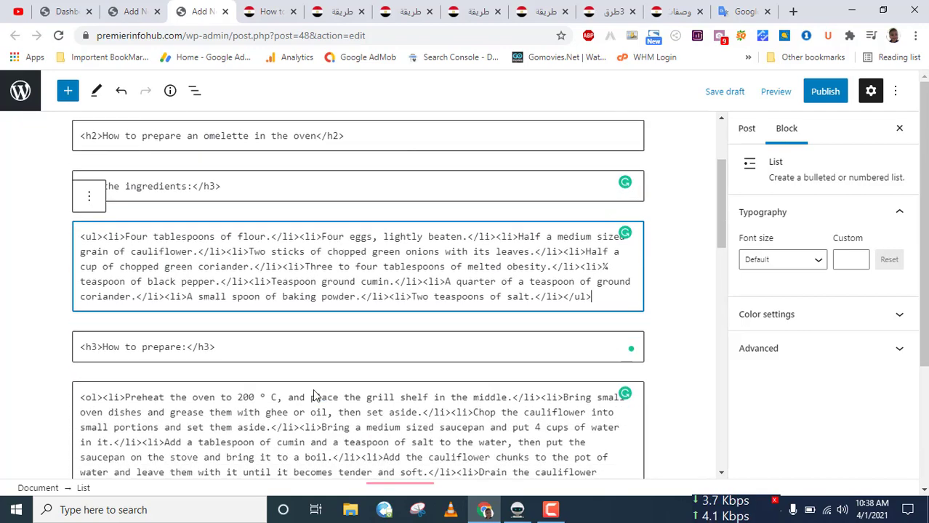
click(392, 211)
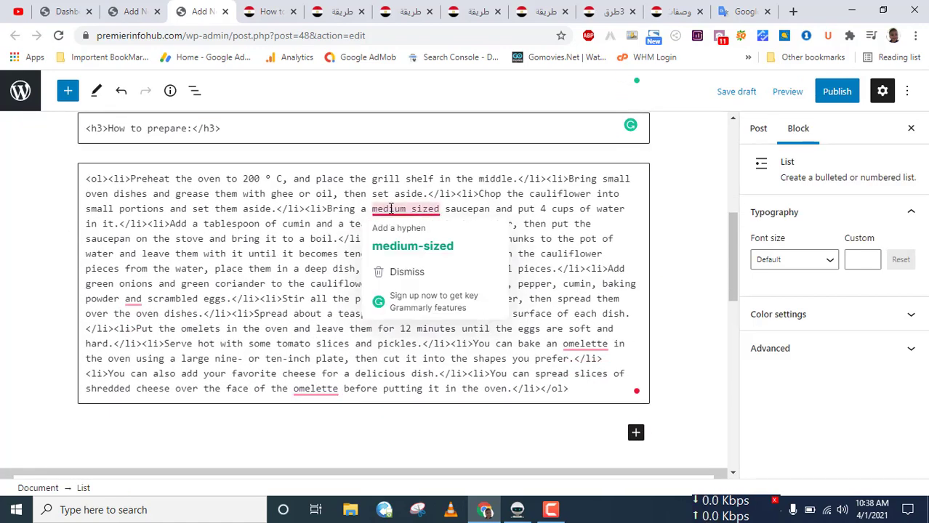
click(403, 240)
click(320, 390)
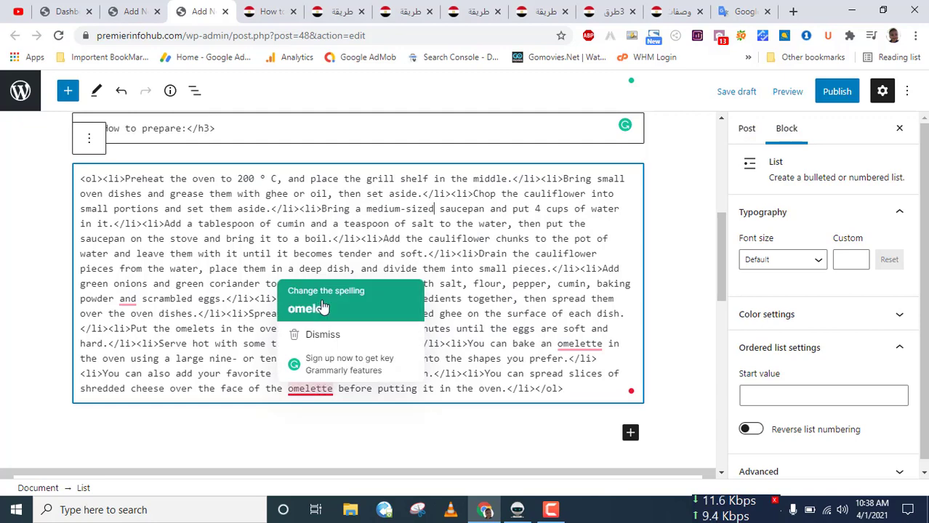
click(320, 306)
click(128, 299)
click(134, 334)
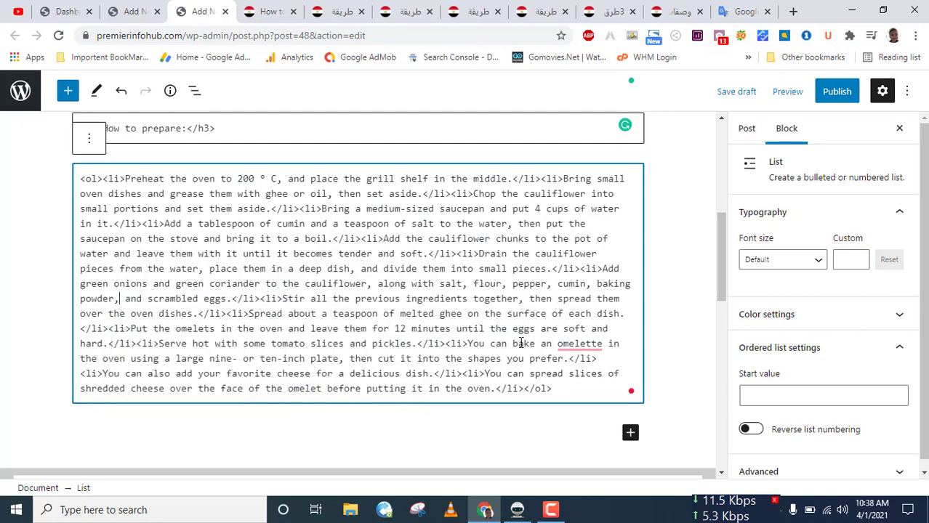
click(571, 345)
click(576, 378)
Step: Try Grammarly's spelling "omelet" and then "omelete" in the post title, and undo the title changes
scroll(507, 372, up, 3)
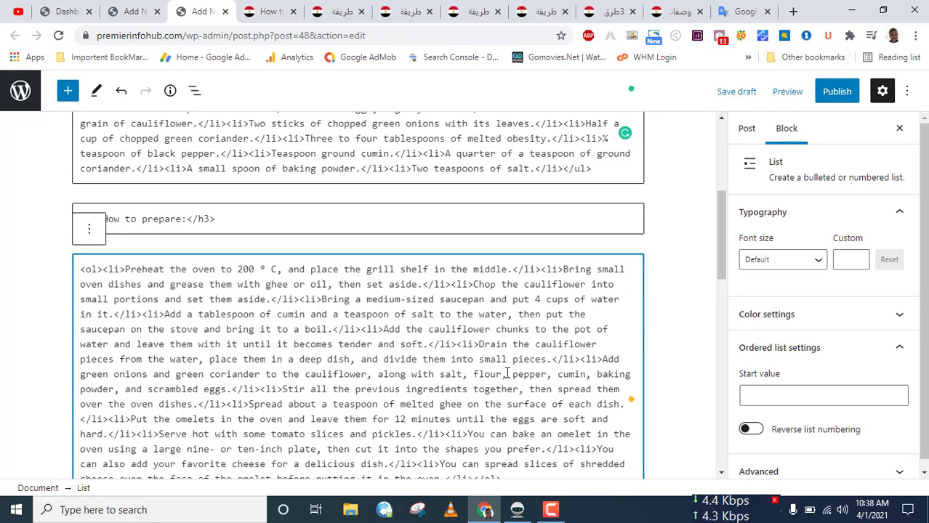
scroll(507, 372, up, 3)
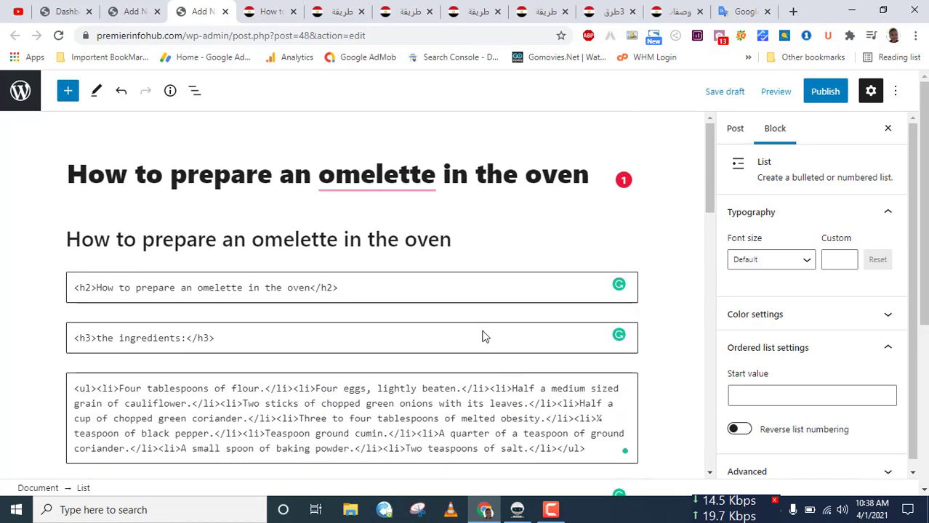
click(377, 175)
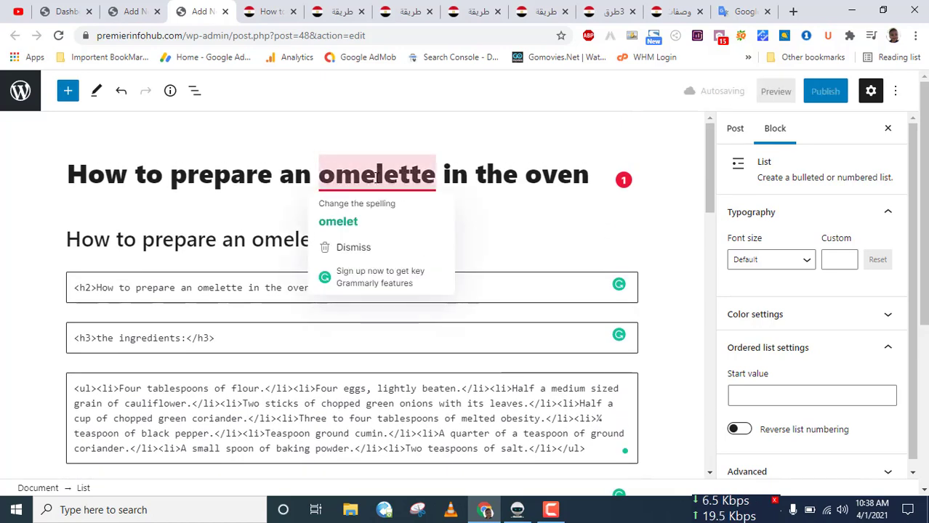
click(378, 219)
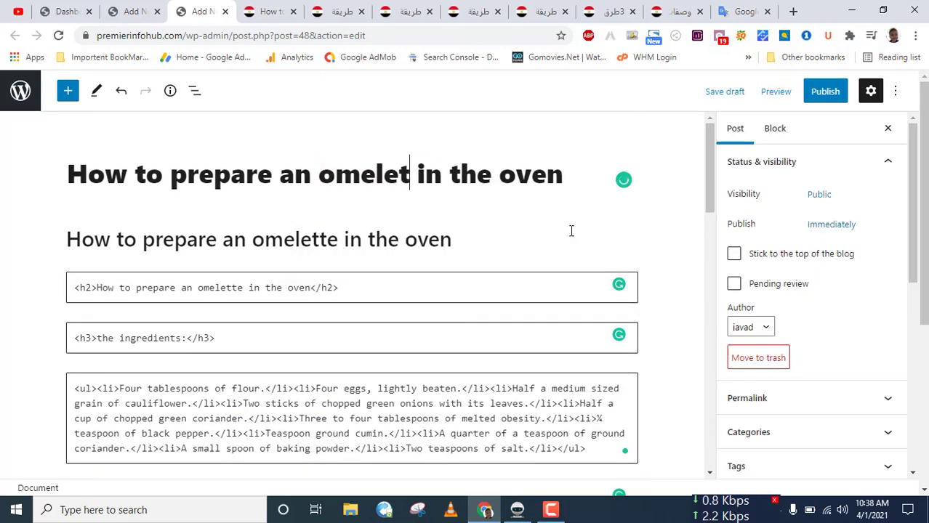
text(e)
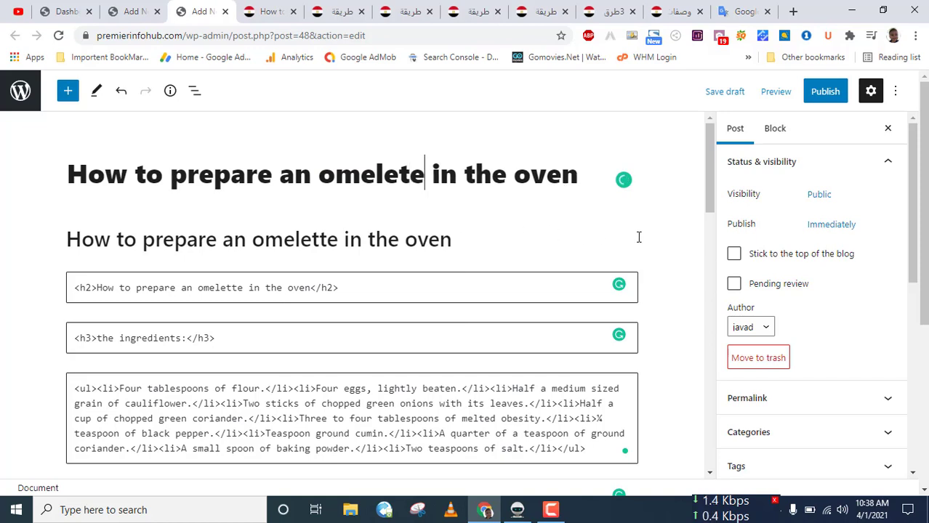
key(ctrl+z)
key(ctrl+z)
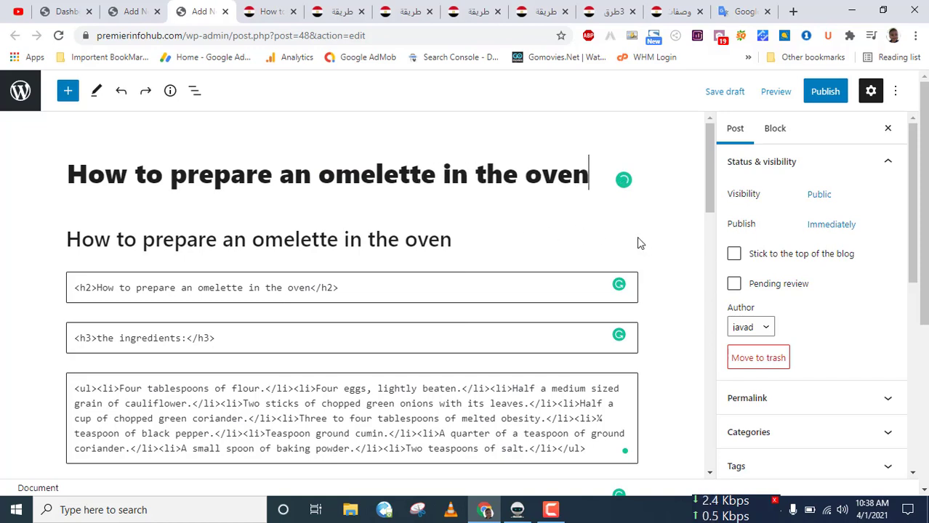
Step: Save the post draft and undo the previous edit
click(652, 266)
key(ctrl+s)
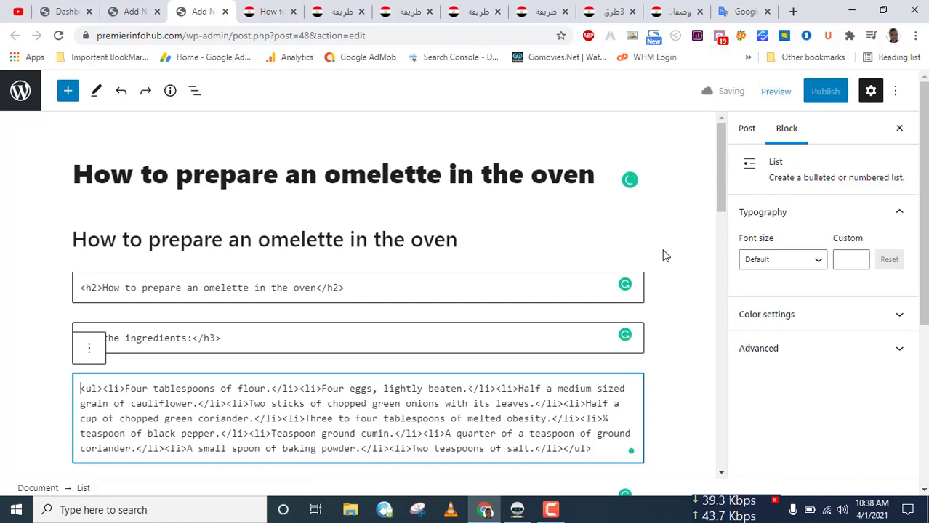
click(443, 265)
key(ctrl+z)
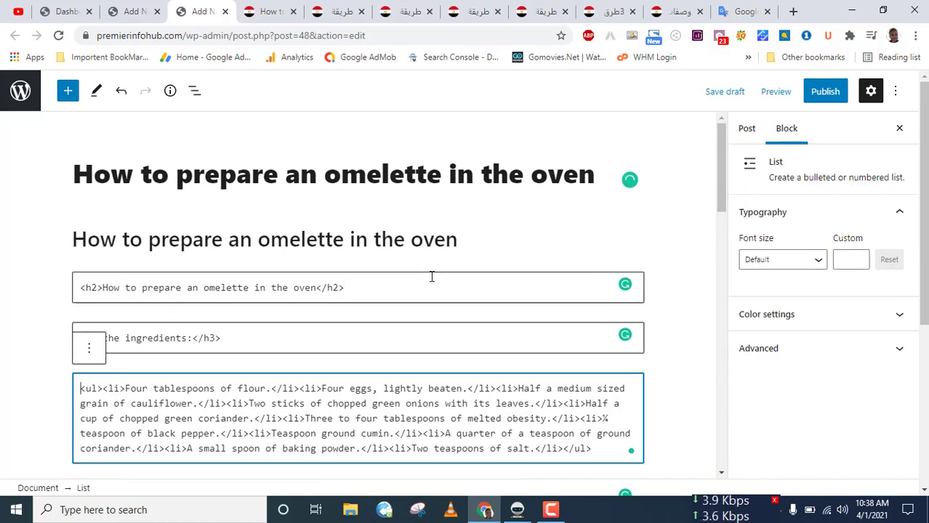
key(Up)
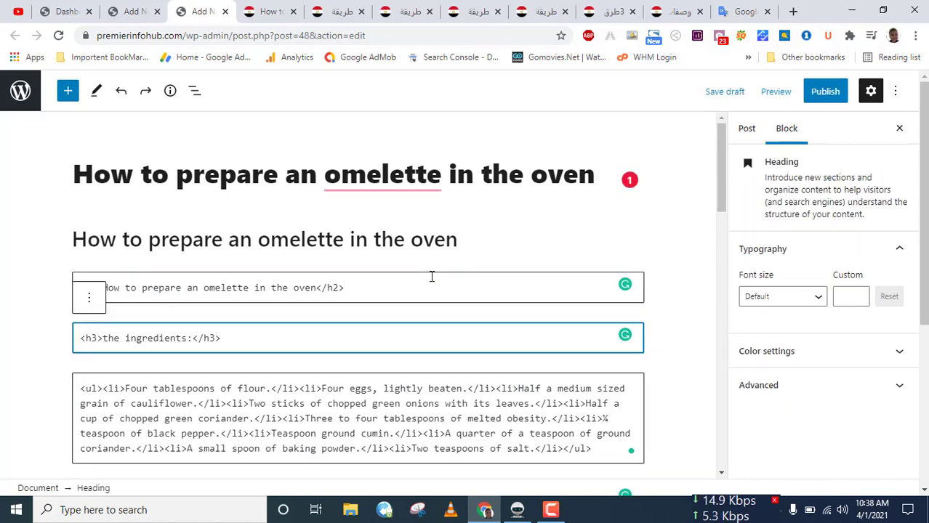
Step: Return the second "How to prepare an omelette in the oven" heading and the "the ingredients:" heading to visual editing
click(431, 277)
click(88, 248)
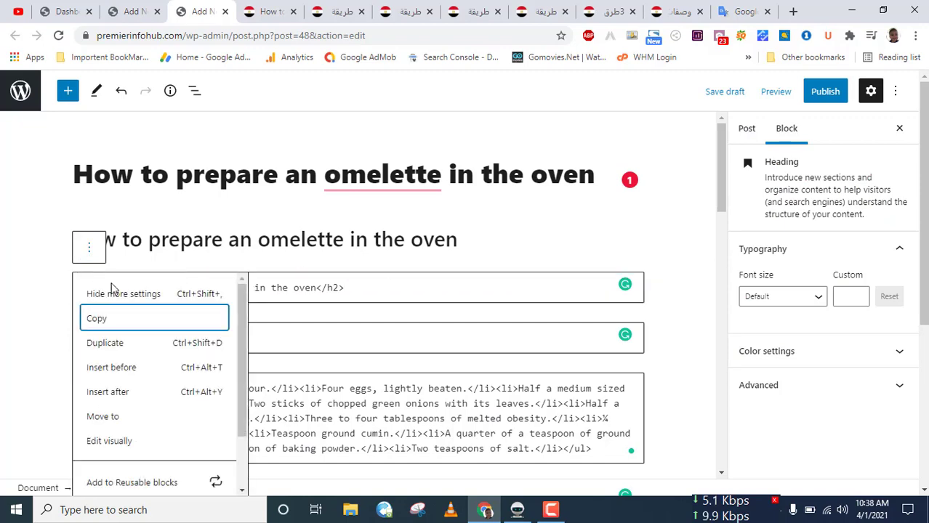
click(110, 441)
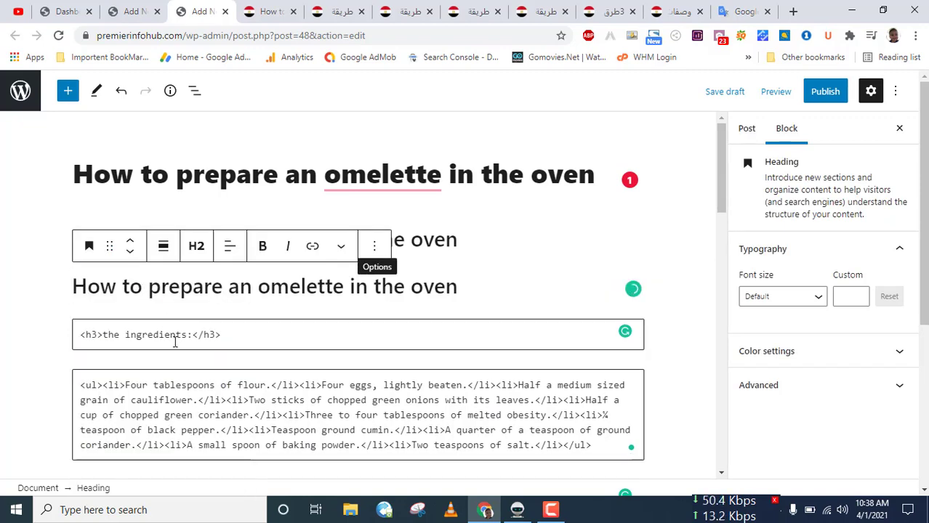
click(175, 342)
click(89, 293)
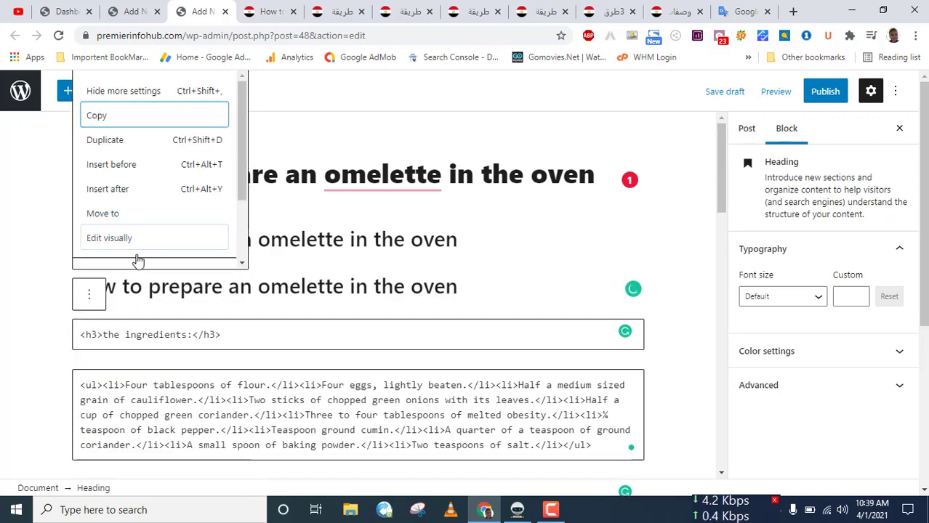
click(135, 238)
Step: Return the ingredients list to visual editing
click(211, 322)
click(93, 269)
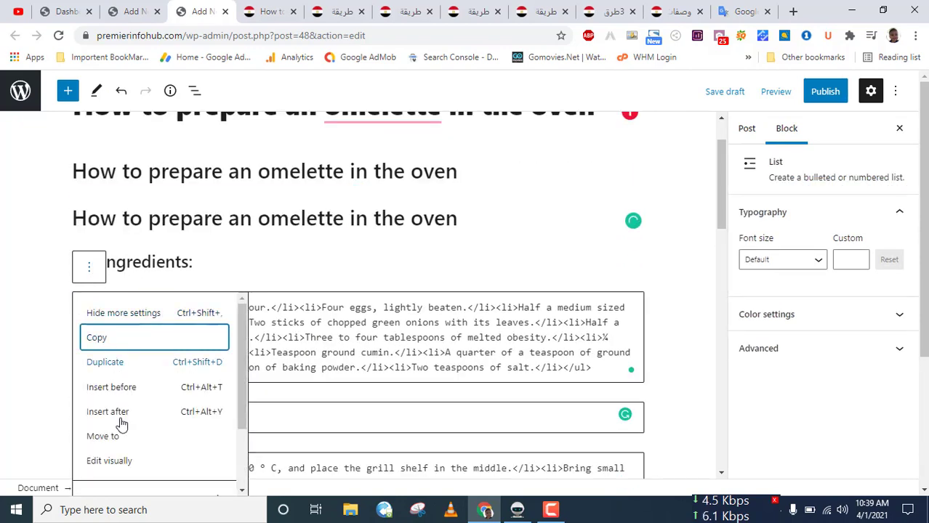
click(124, 459)
scroll(200, 345, down, 2)
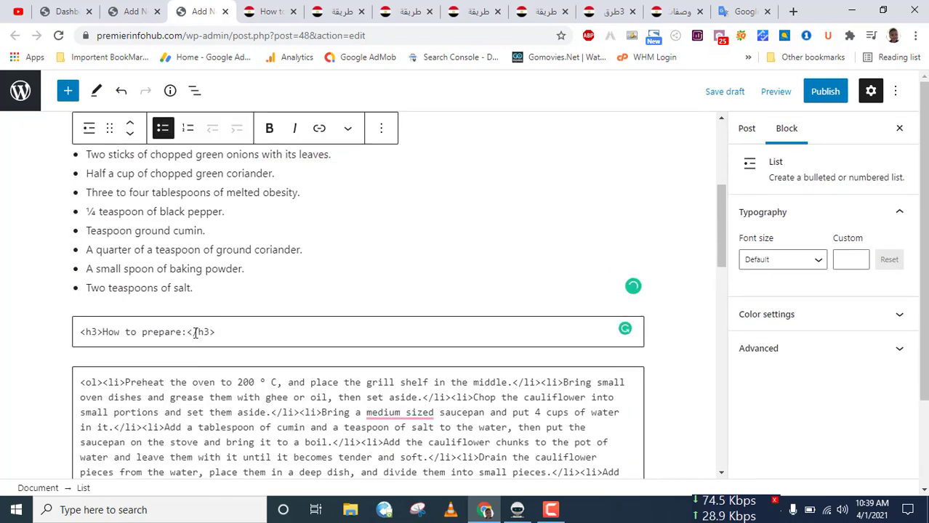
Step: Return the "How to prepare:" heading and the numbered list of preparation steps to visual editing
click(193, 332)
click(89, 292)
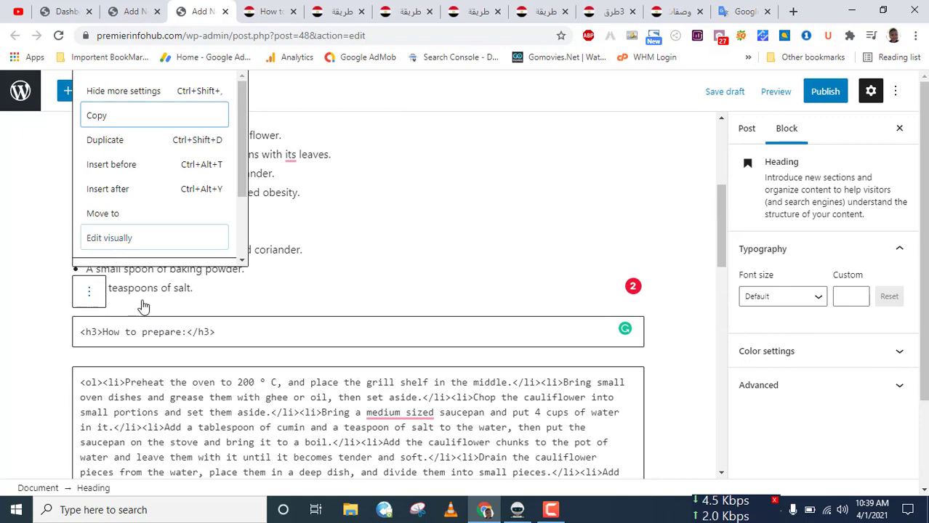
click(109, 238)
click(175, 404)
click(84, 336)
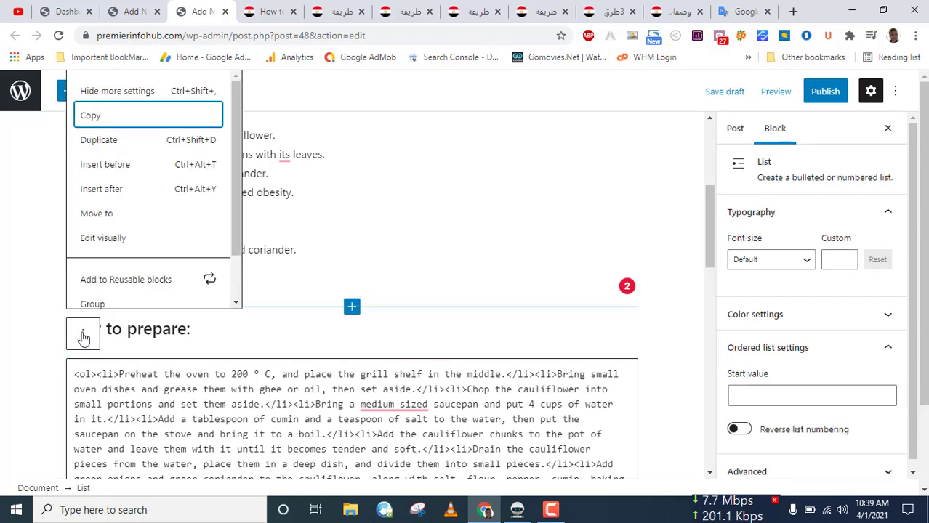
click(109, 239)
scroll(283, 331, down, 5)
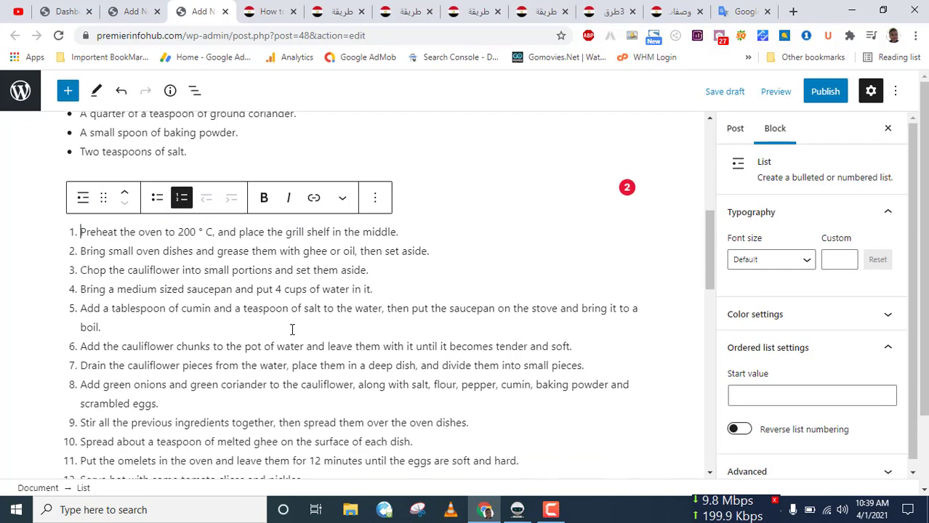
scroll(311, 352, up, 10)
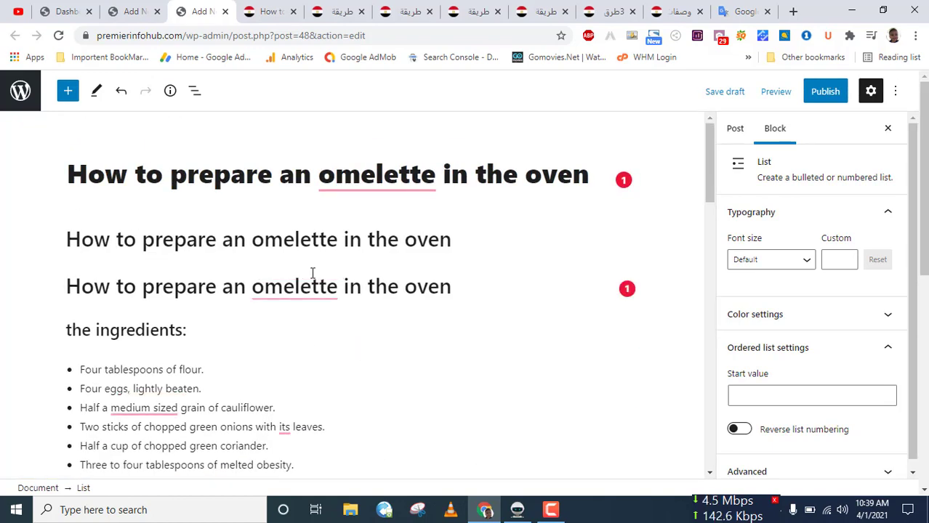
Step: Delete all content from the second "How to prepare an omelette in the oven" heading down, and add an empty paragraph under the remaining heading
drag(68, 286, 307, 414)
key(BackSpace)
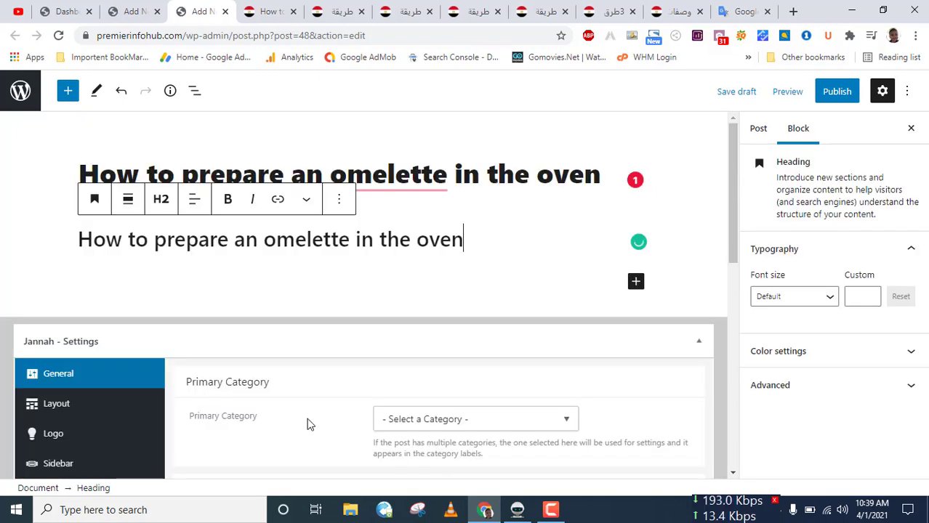
key(Return)
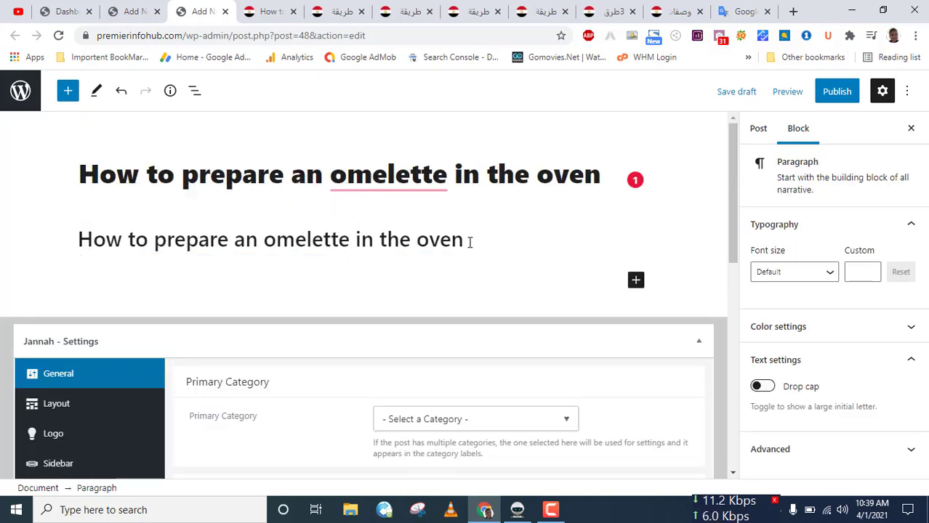
Step: Switch to the elmstba.com omelette article and show it in its original Arabic
click(273, 11)
right_click(469, 162)
click(548, 99)
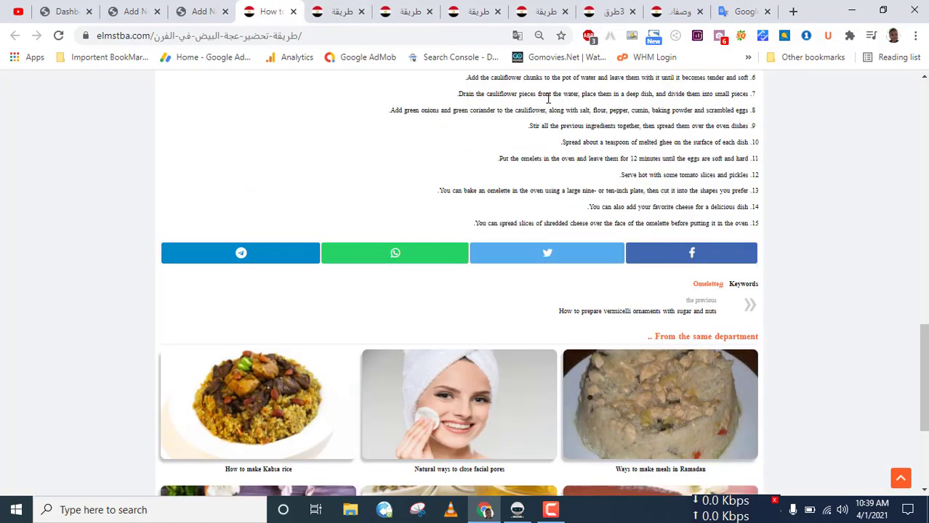
click(519, 36)
click(410, 61)
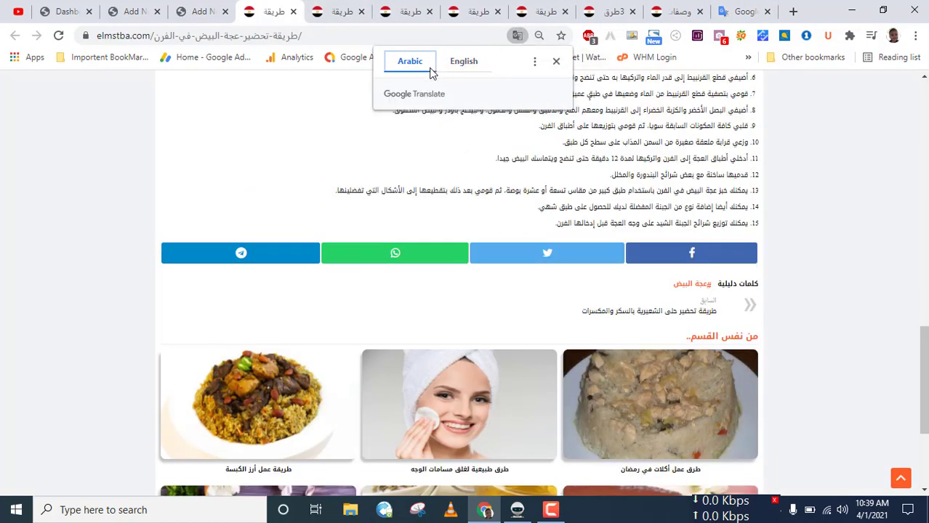
Step: Take the Arabic introduction paragraph below the omelette photo into Google Translate and copy its English translation
scroll(578, 80, up, 5)
scroll(687, 207, up, 5)
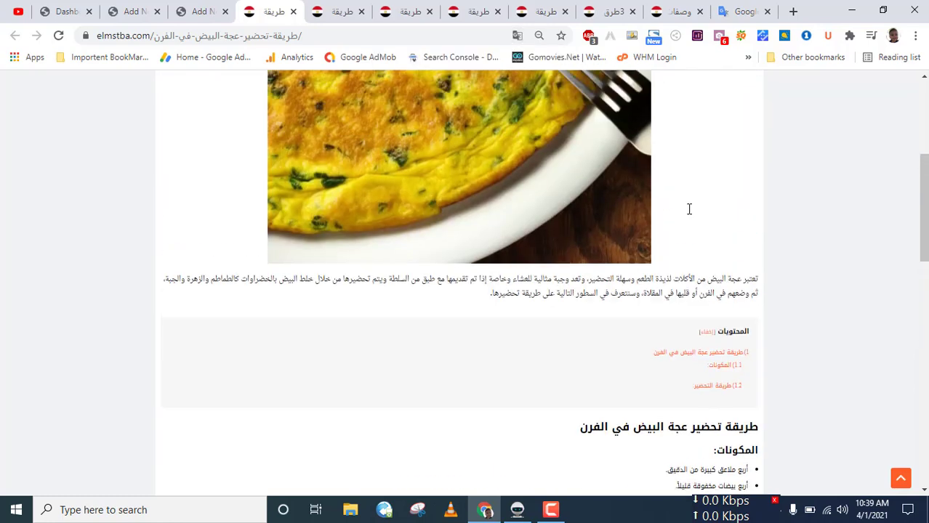
scroll(685, 271, down, 1)
triple_click(675, 277)
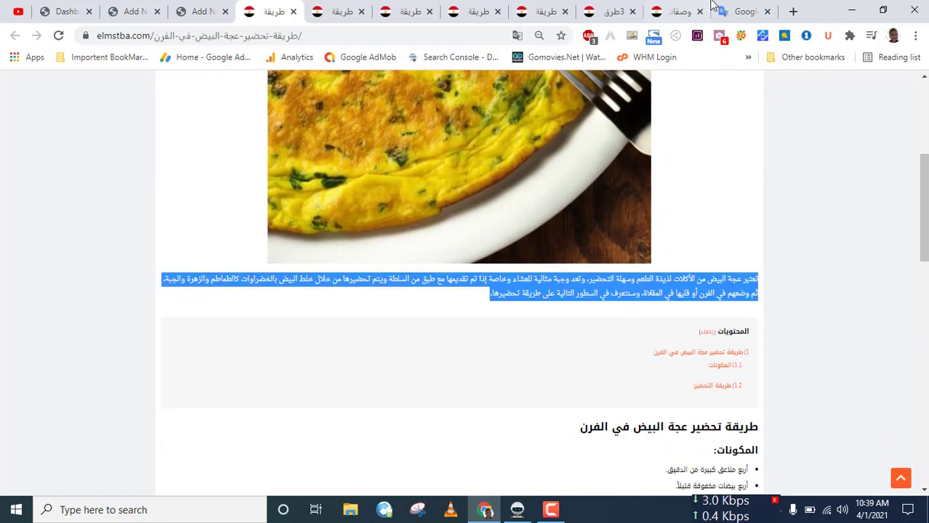
click(743, 11)
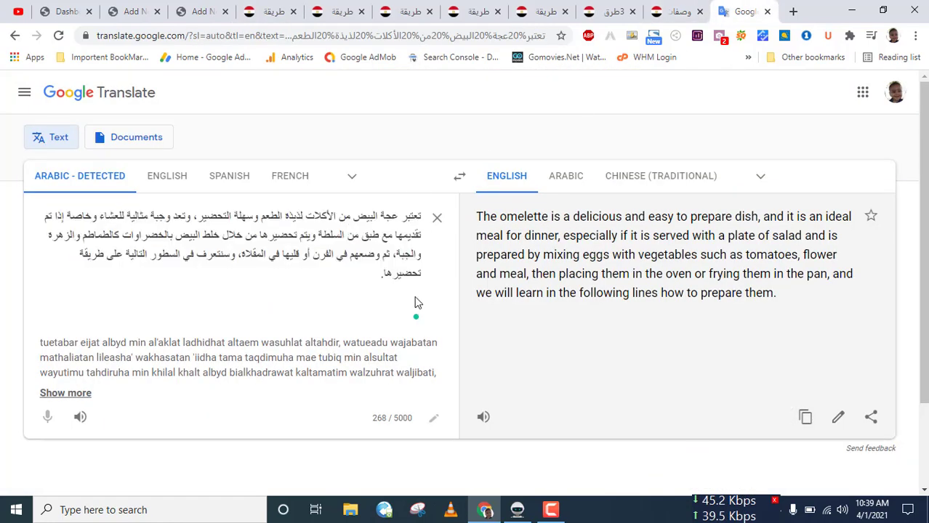
click(805, 420)
Step: Paste the translated introduction below the heading in the WordPress post and start a new paragraph after it
click(202, 11)
click(261, 277)
key(ctrl+v)
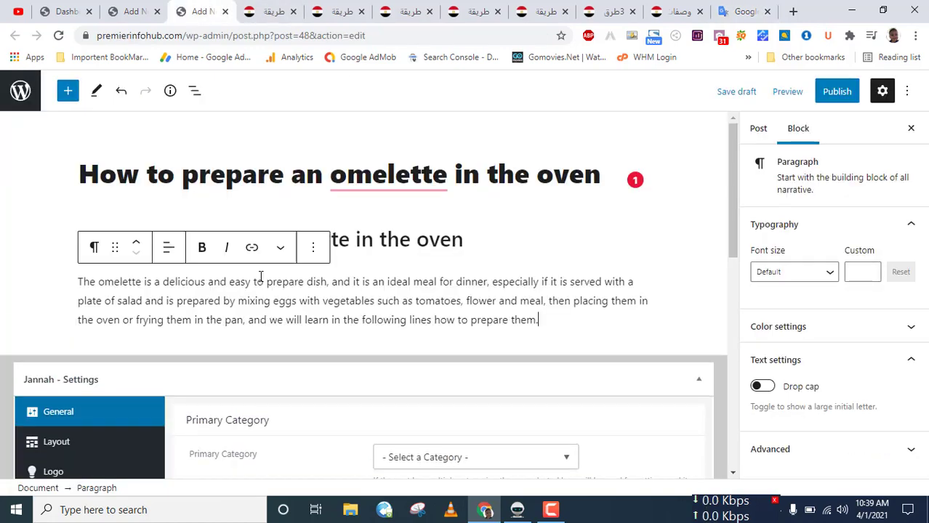
key(Return)
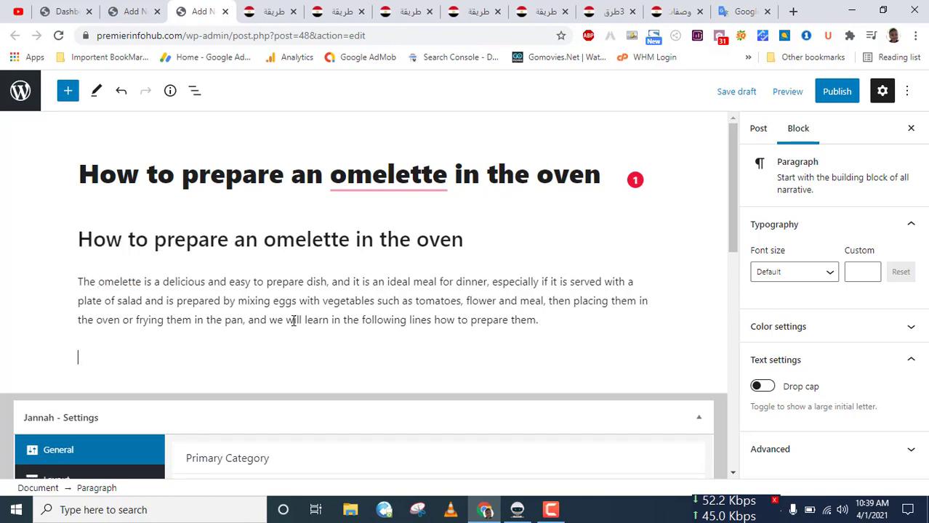
Step: Copy the Arabic recipe text from the oven omelette heading through the preparation steps in the elmstba.com article
click(276, 11)
scroll(751, 266, down, 2)
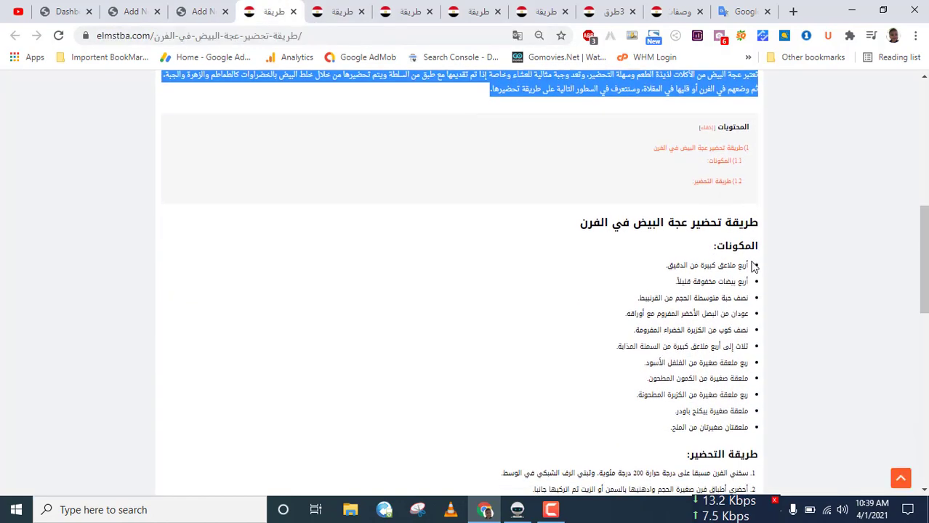
drag(753, 223, 556, 357)
scroll(640, 298, down, 4)
right_click(556, 357)
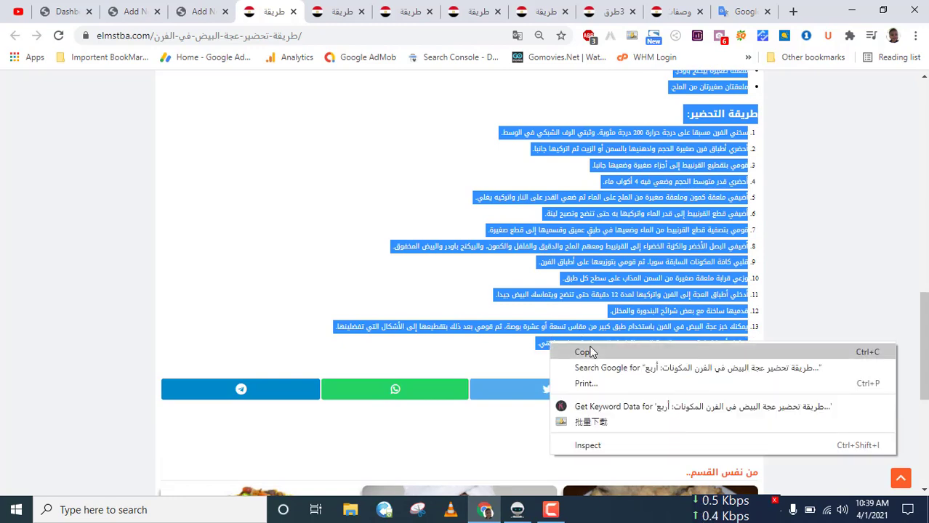
click(591, 351)
Step: Replace the source text in Google Translate with the copied Arabic recipe
click(738, 6)
click(312, 216)
key(ctrl+a)
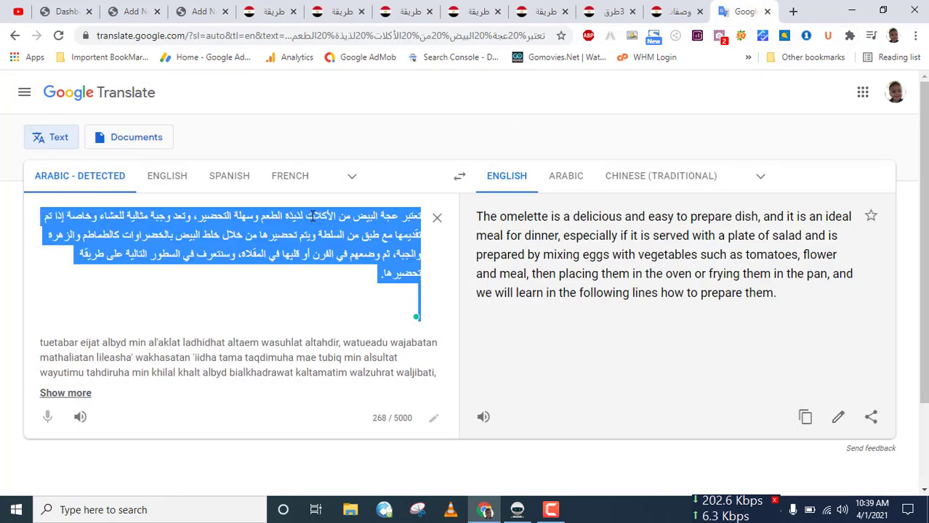
key(BackSpace)
right_click(312, 217)
click(347, 320)
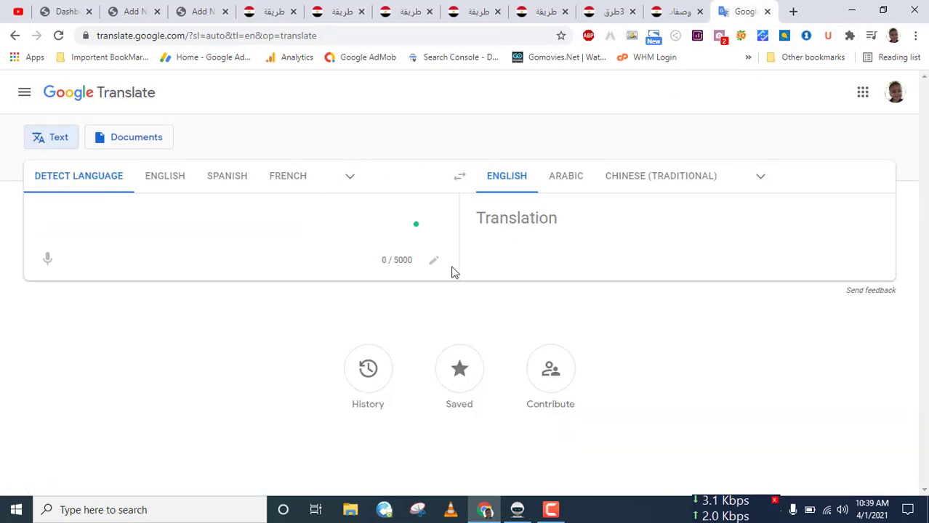
scroll(535, 336, up, 4)
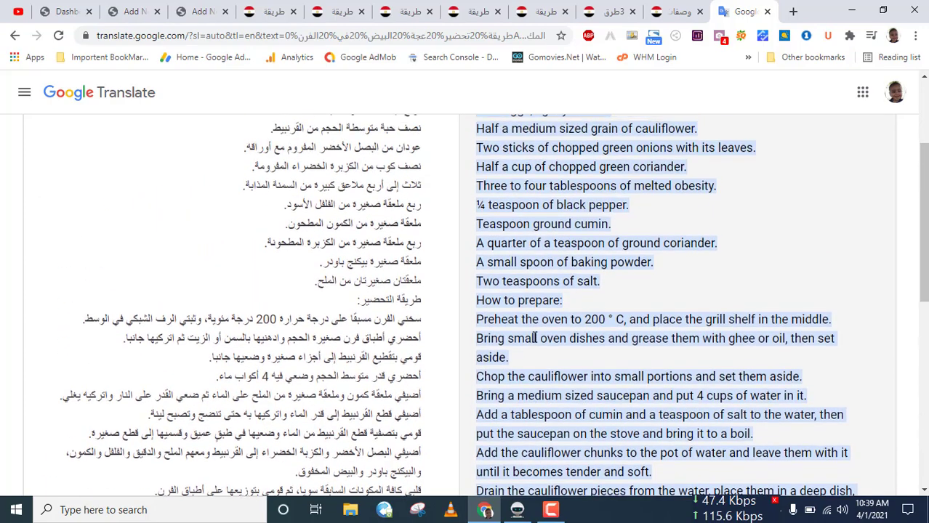
Step: Insert blank lines before and after the Arabic "How to prepare:" line in the source text
scroll(498, 343, down, 2)
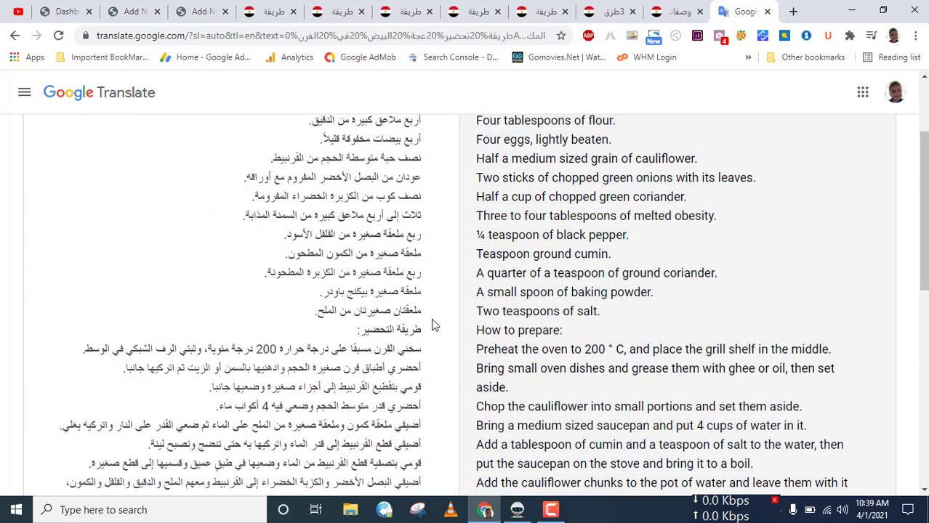
scroll(493, 390, up, 1)
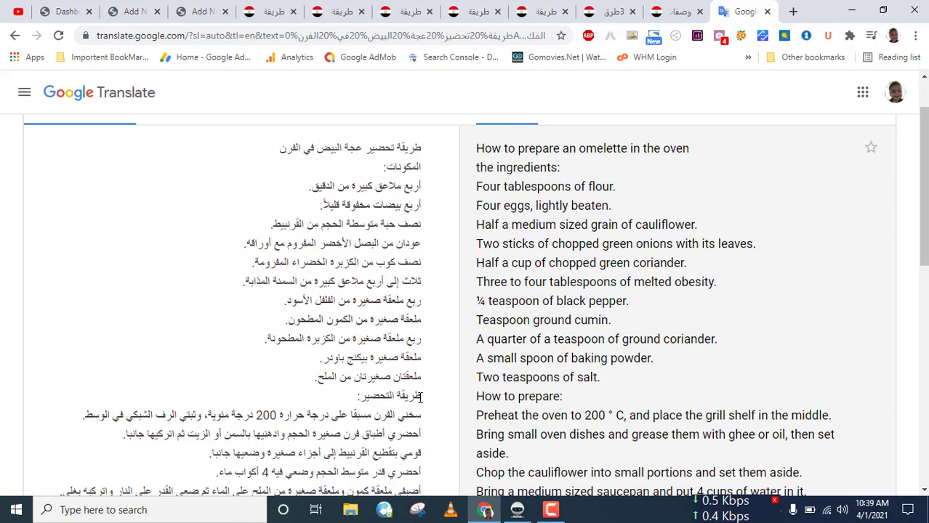
click(420, 396)
key(Return)
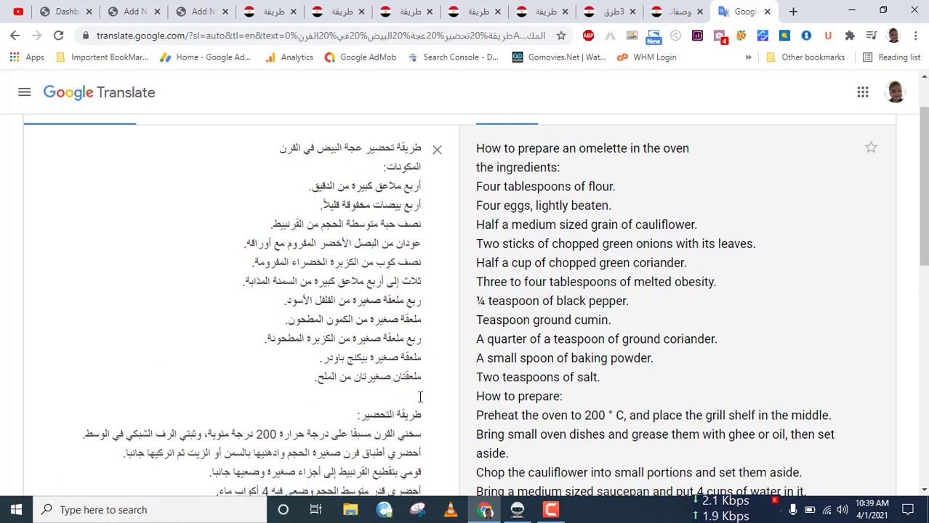
key(Down)
key(Return)
scroll(451, 325, up, 1)
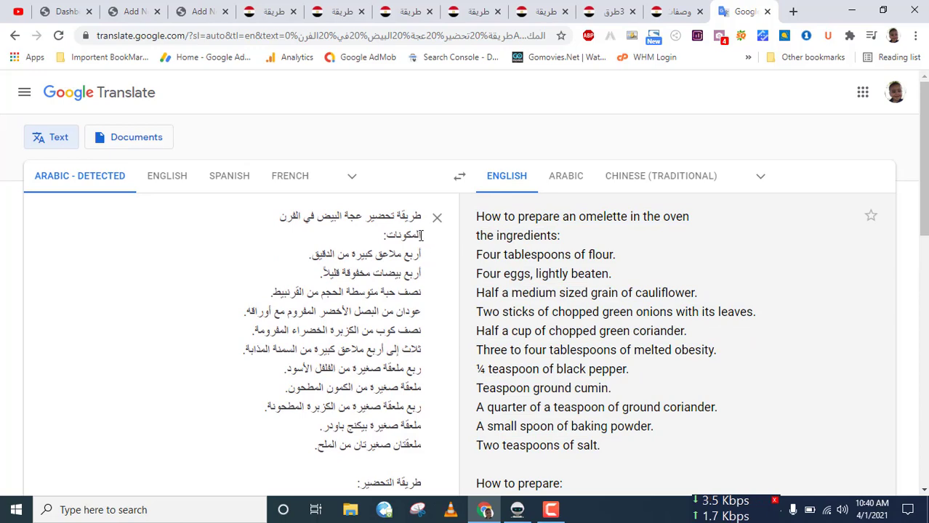
Step: Insert blank lines before and after the Arabic "the ingredients:" line in the source text
scroll(424, 240, down, 3)
scroll(420, 230, up, 3)
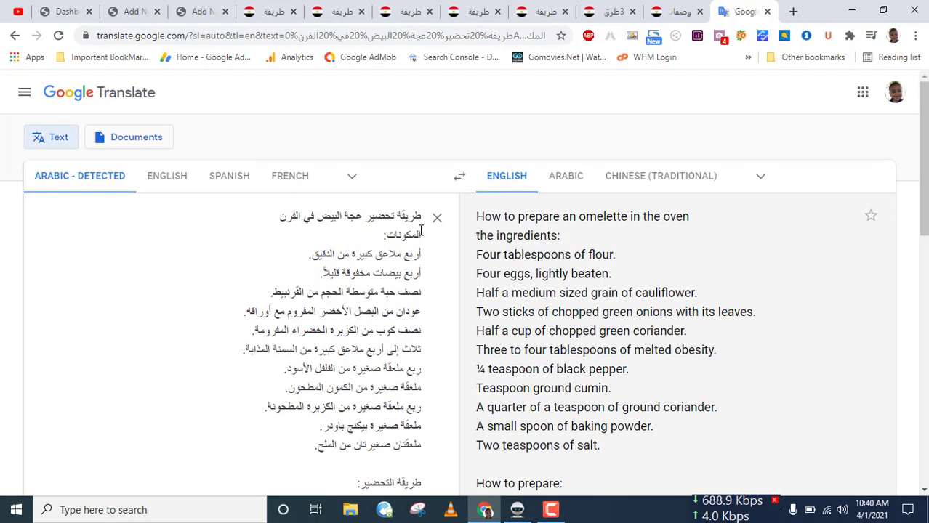
click(420, 234)
key(Return)
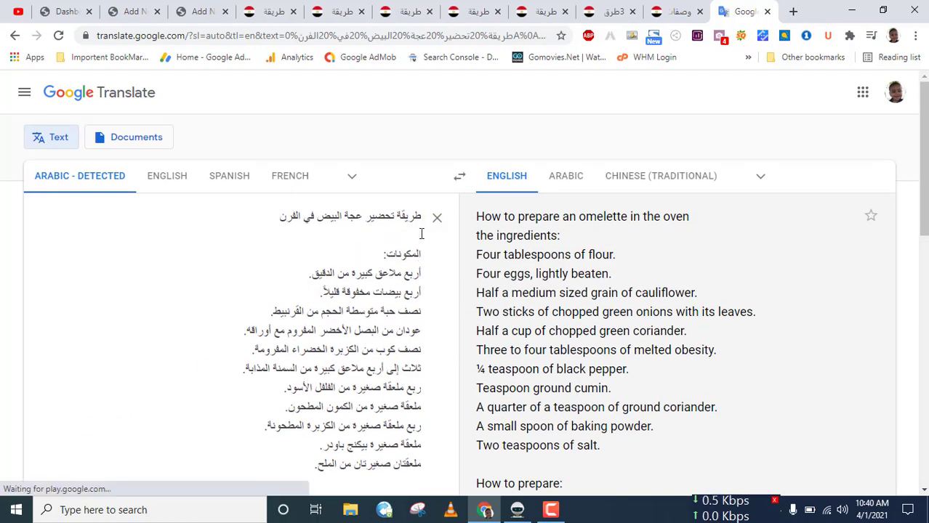
key(Down)
key(Return)
Step: Copy the full English recipe translation and paste it below the introduction in the WordPress post
triple_click(491, 256)
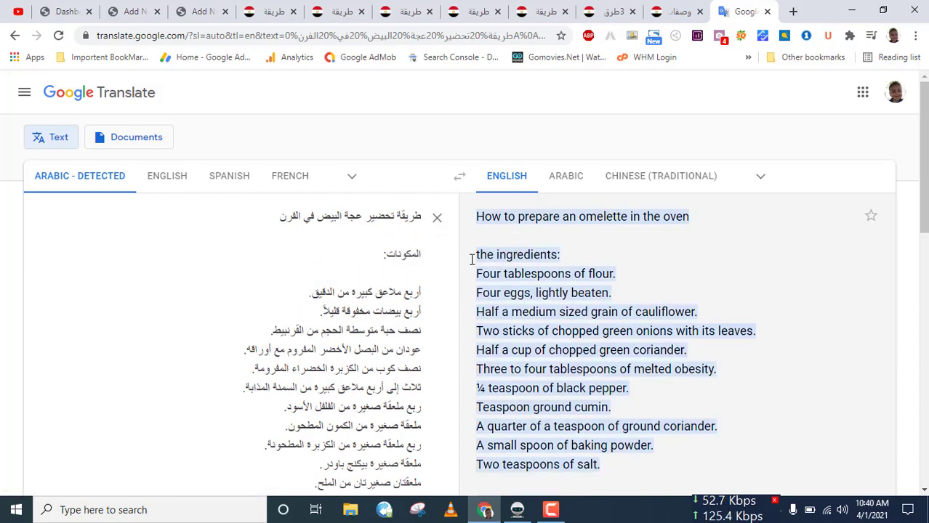
scroll(534, 288, down, 5)
scroll(532, 288, down, 4)
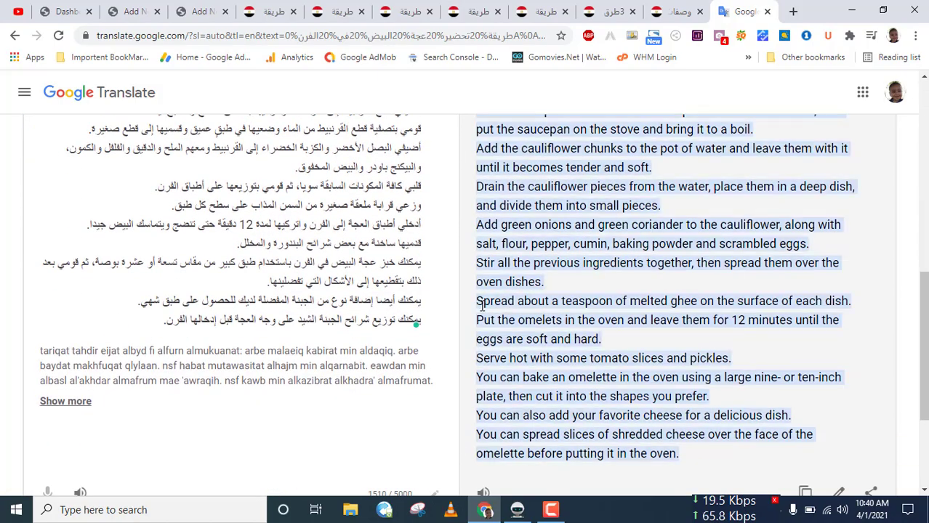
scroll(532, 288, up, 6)
scroll(797, 320, down, 6)
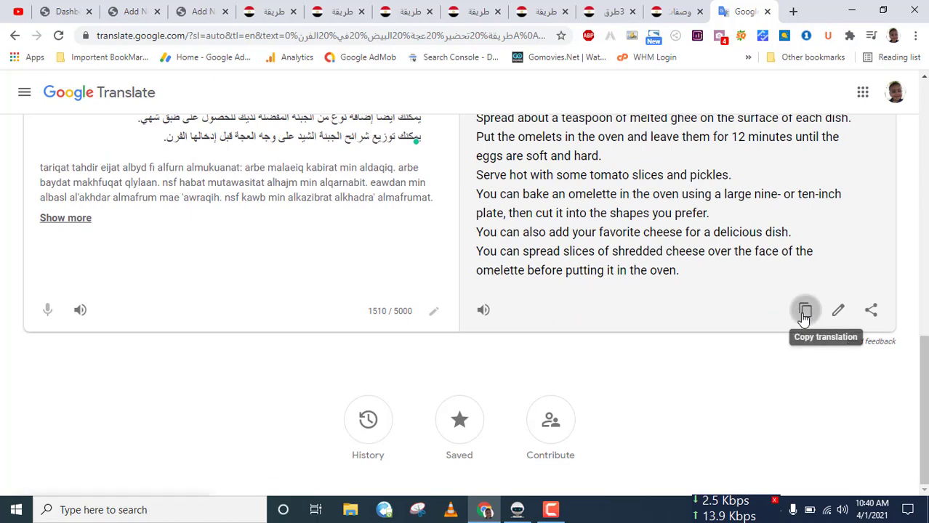
click(804, 310)
click(200, 12)
click(222, 358)
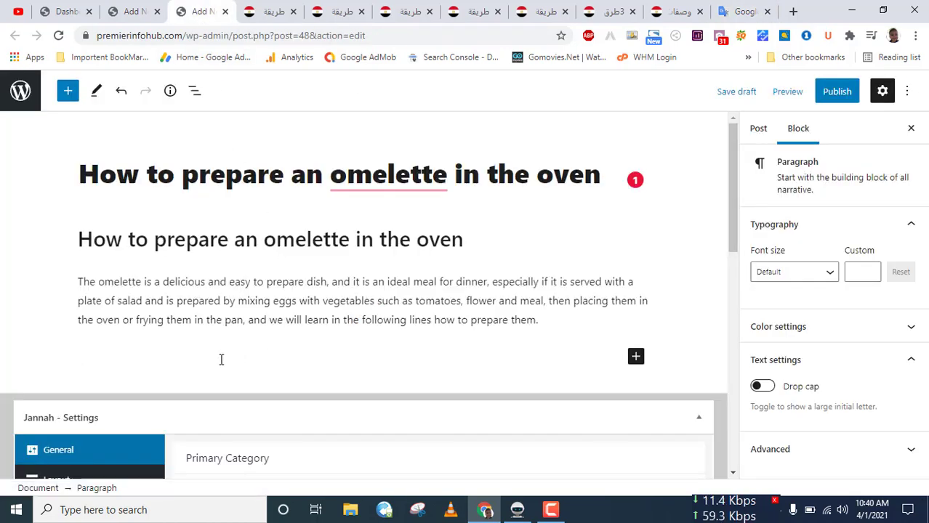
key(ctrl+v)
scroll(153, 332, up, 5)
scroll(153, 327, up, 5)
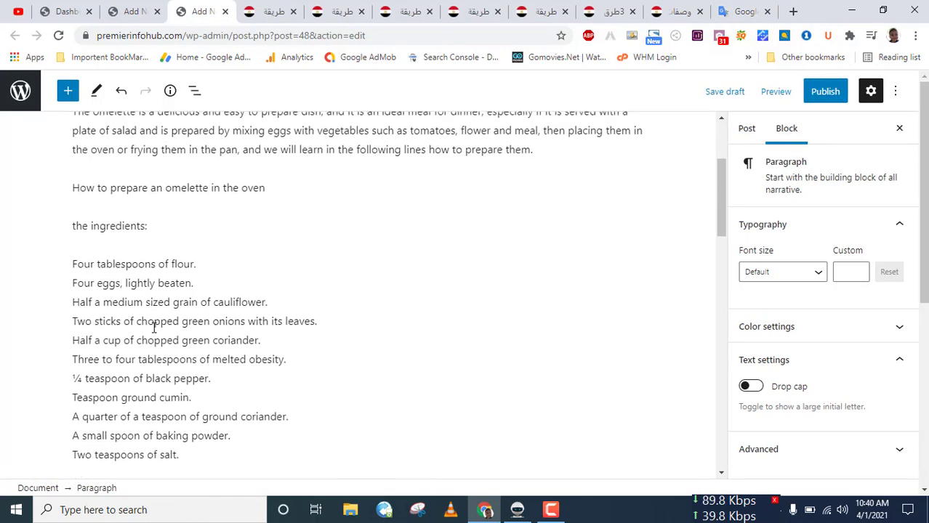
Step: Try to edit the word "the" in the "the ingredients:" paragraph, and undo the change
scroll(124, 247, down, 2)
click(120, 225)
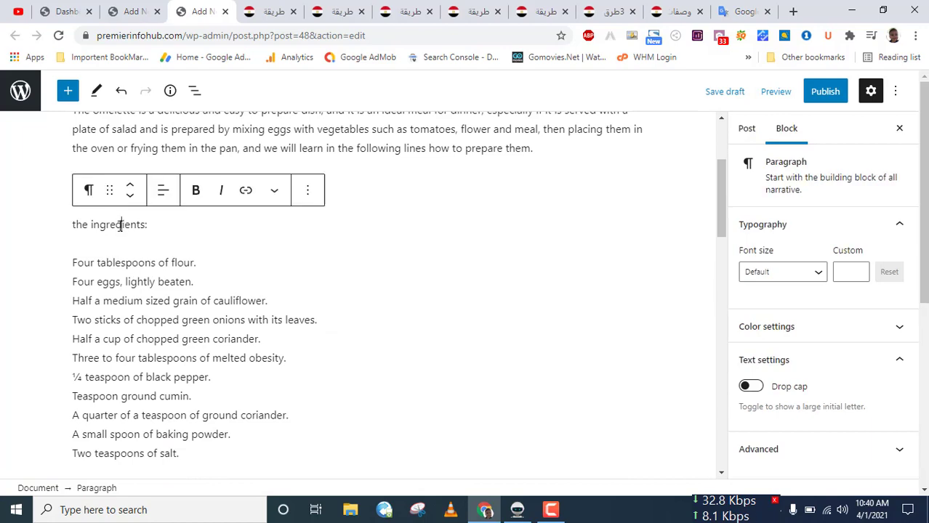
double_click(80, 224)
key(ctrl+v)
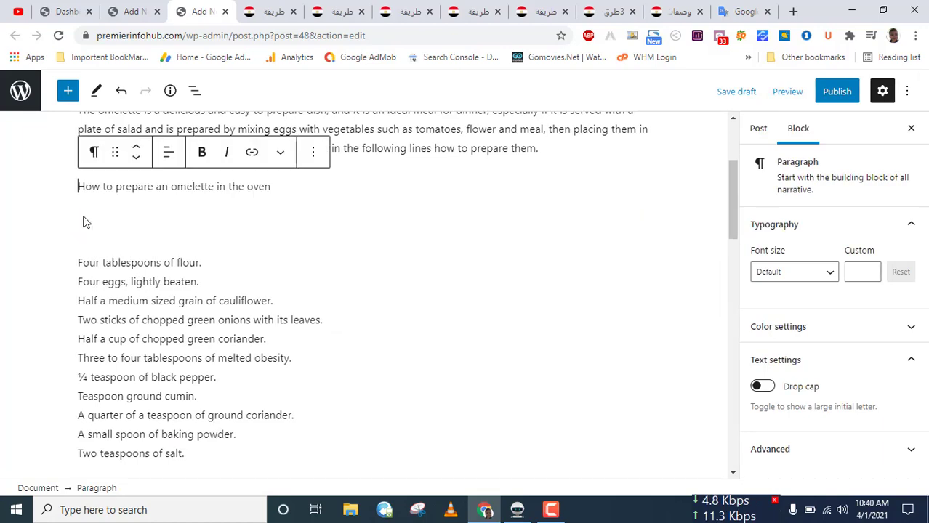
key(ctrl+z)
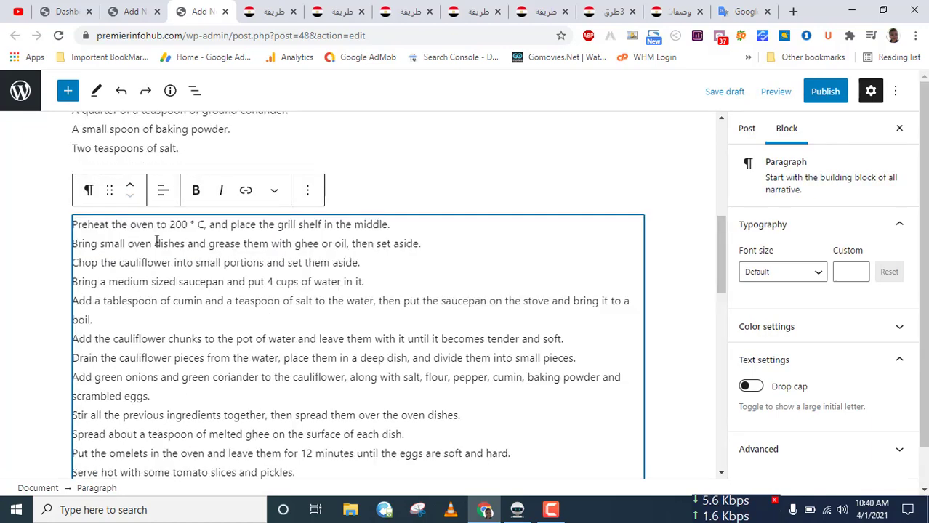
Step: Remove "the" from the "the ingredients:" paragraph and transform it into a heading
drag(95, 224, 84, 224)
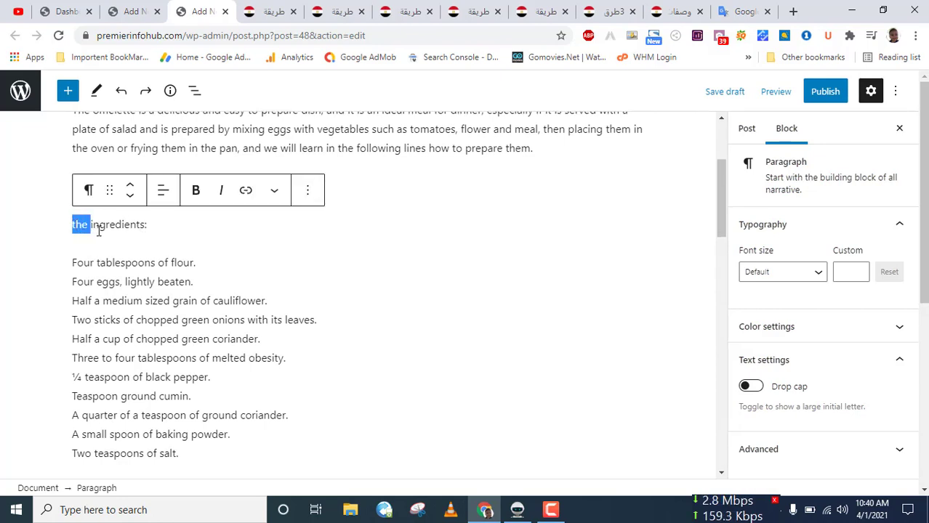
key(ctrl+v)
key(ctrl+z)
click(89, 190)
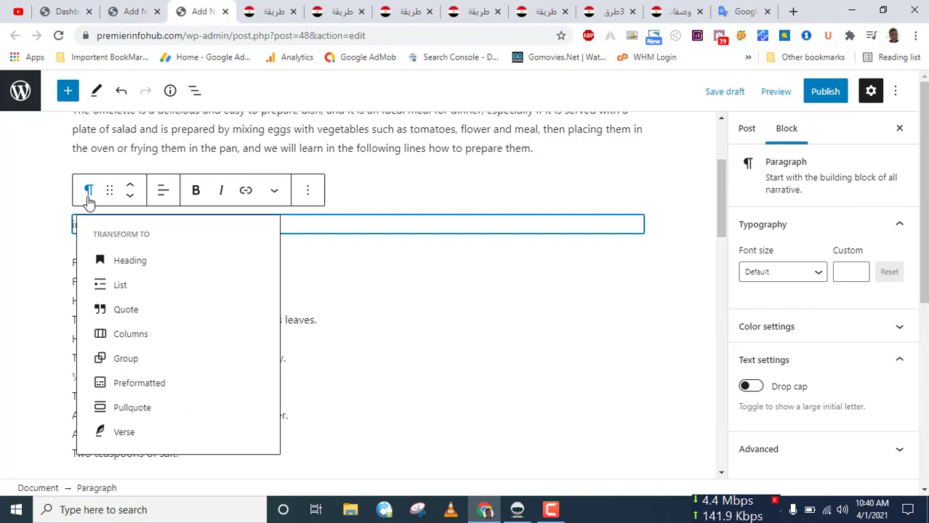
click(139, 263)
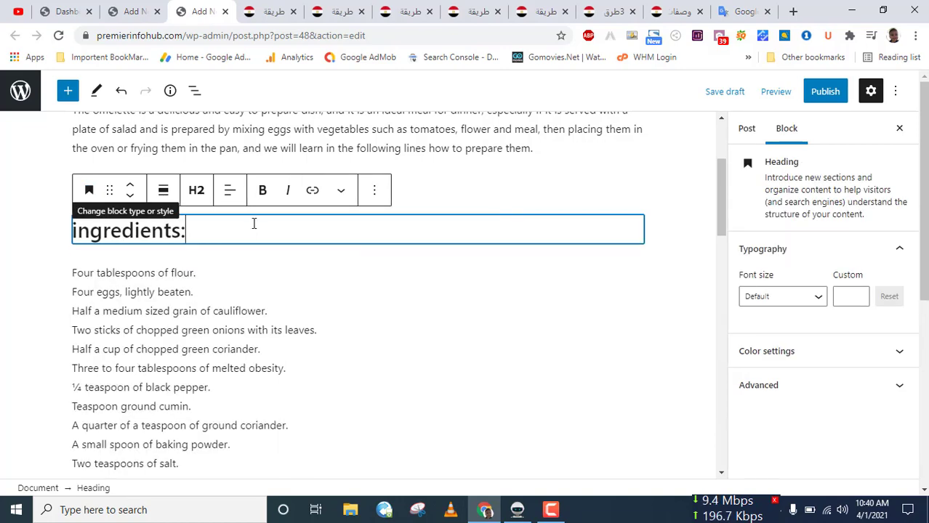
Step: Delete the duplicate "How to prepare an omelette in the oven" paragraph between the introduction and the ingredients heading
key(Down)
scroll(255, 292, up, 3)
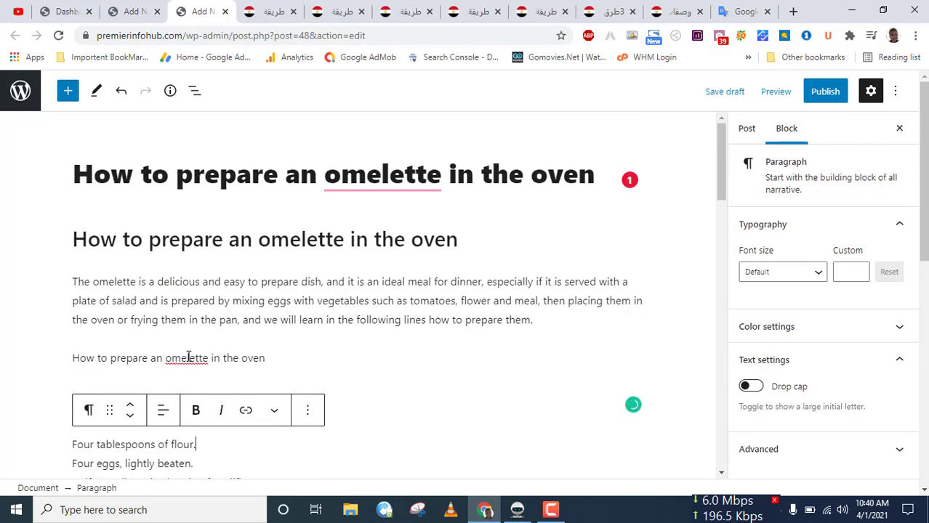
drag(274, 359, 75, 356)
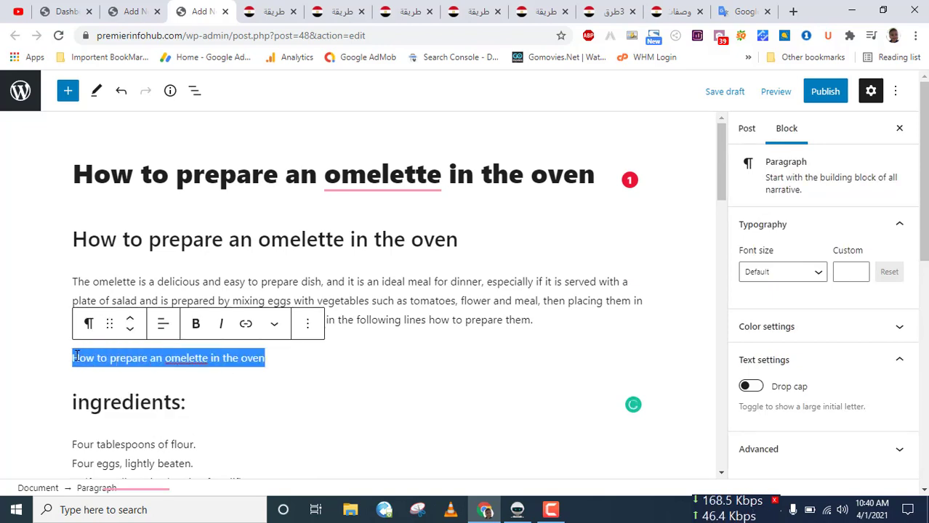
key(BackSpace)
key(BackSpace)
Step: Accept the suggested corrections "medium-sized" and "their" in the ingredients list
scroll(192, 385, down, 3)
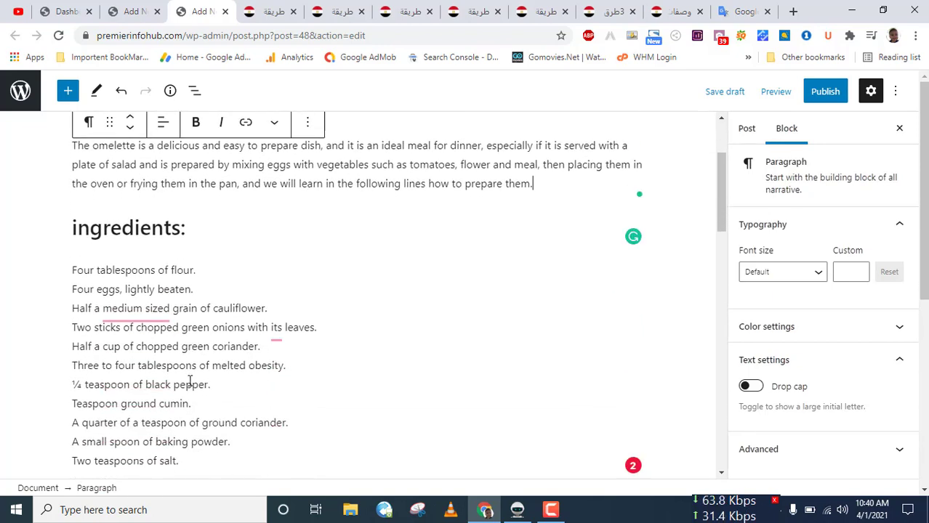
mouse_move(165, 308)
click(146, 345)
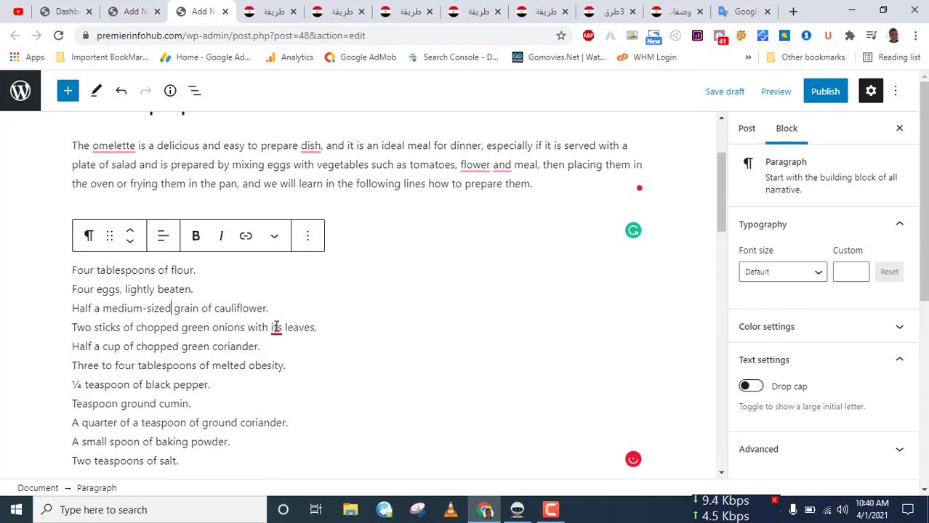
mouse_move(276, 327)
click(284, 364)
Step: Correct "flower" to "flour" in the introduction and add the suggested comma after it
mouse_move(478, 165)
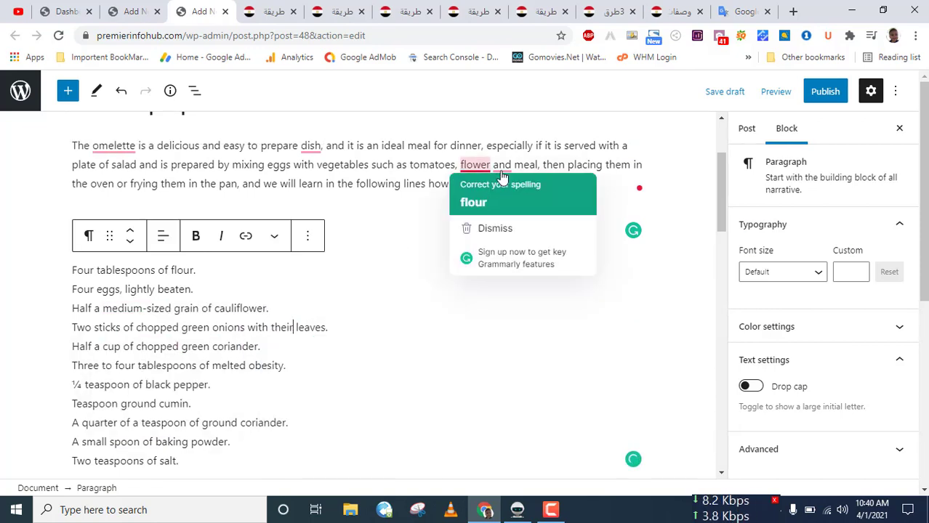
click(473, 202)
click(504, 202)
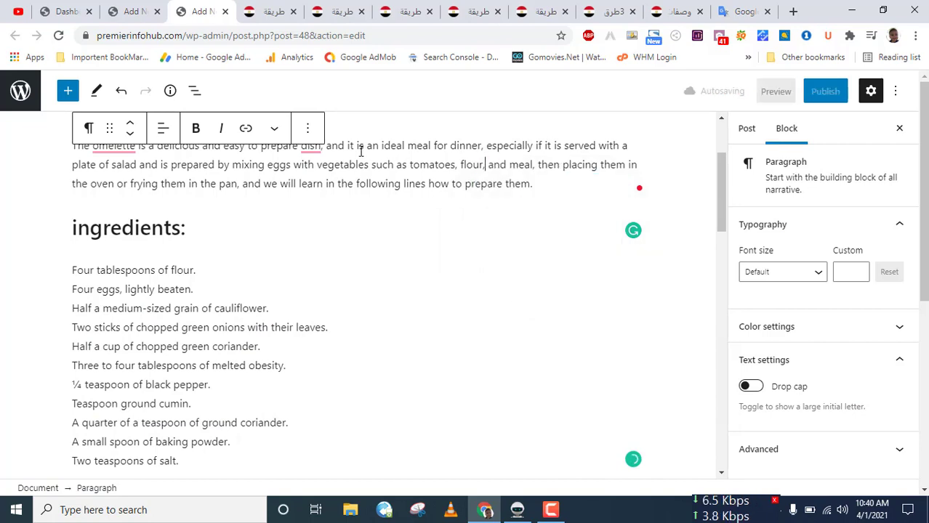
Step: Correct "omelette" to "omelet" in the introduction, trying out the suggested "the" before "dish" and removing it again
scroll(320, 215, up, 1)
mouse_move(308, 220)
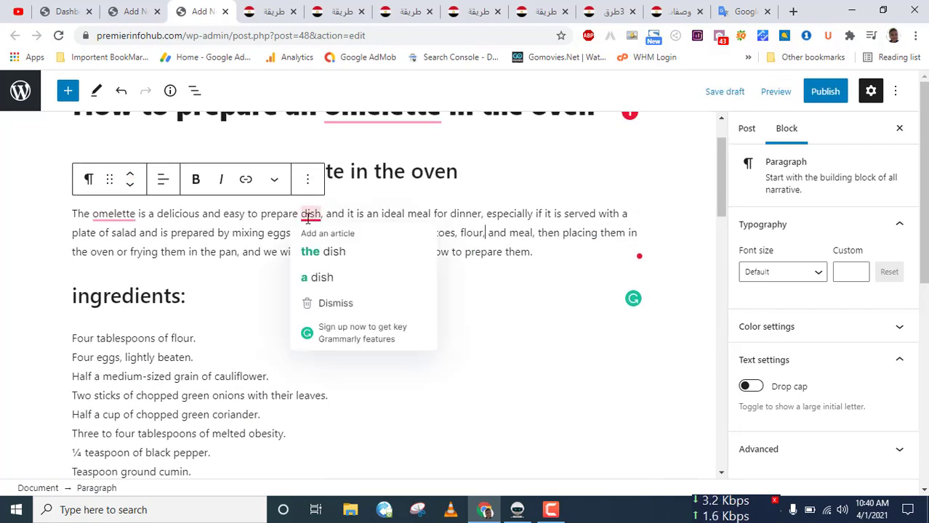
click(319, 251)
mouse_move(121, 214)
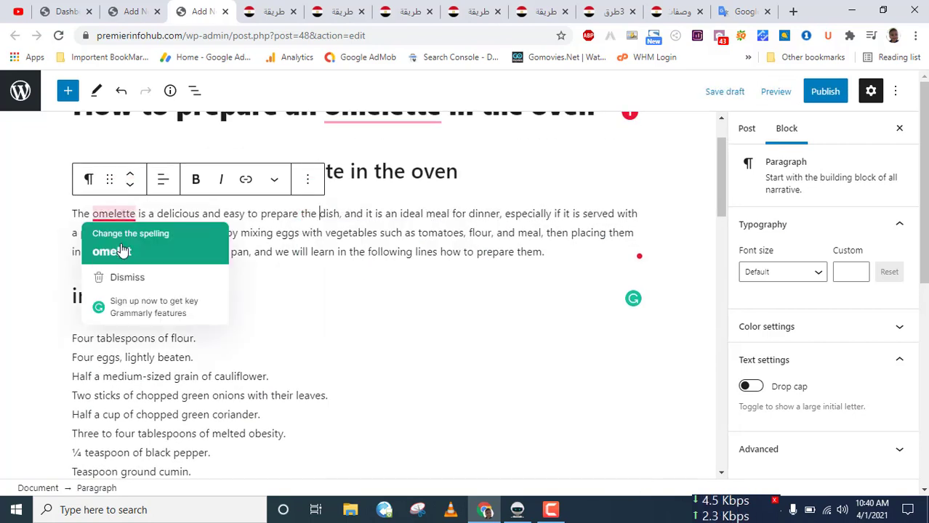
click(116, 251)
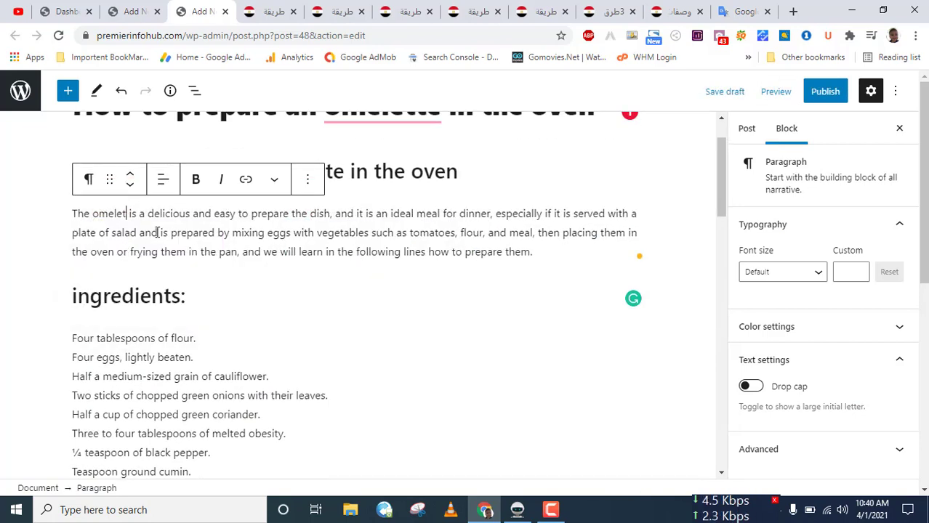
mouse_move(313, 218)
click(314, 240)
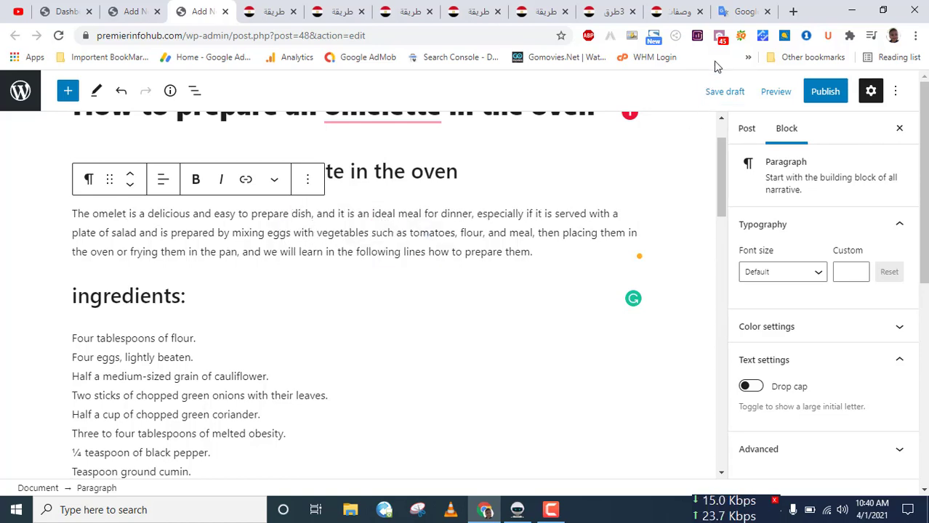
Step: Change the spelling of "omelette" to "omelet" in the post title
scroll(480, 218, up, 1)
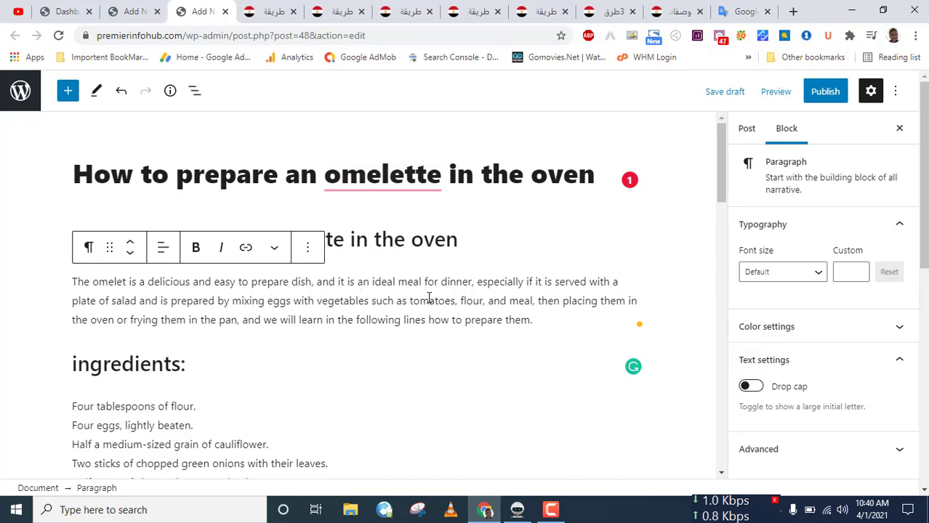
drag(540, 324, 294, 301)
click(293, 301)
mouse_move(381, 179)
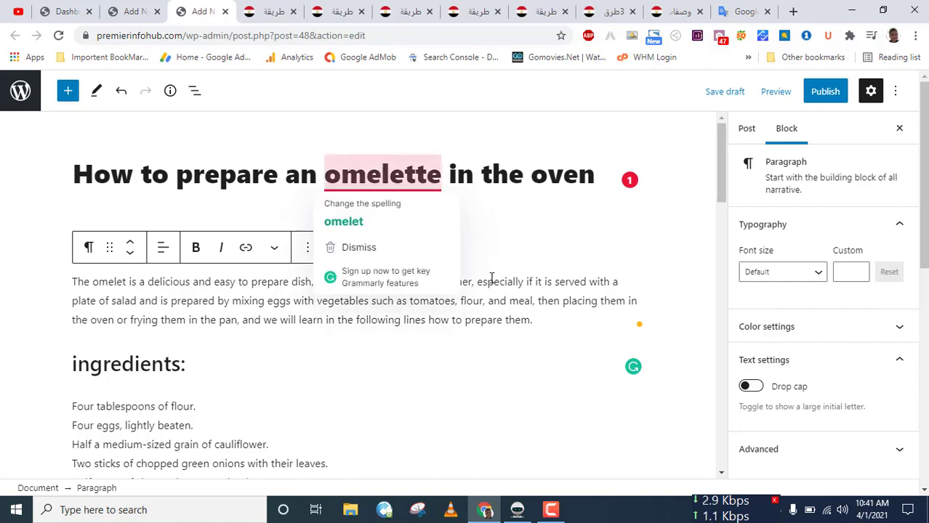
click(343, 221)
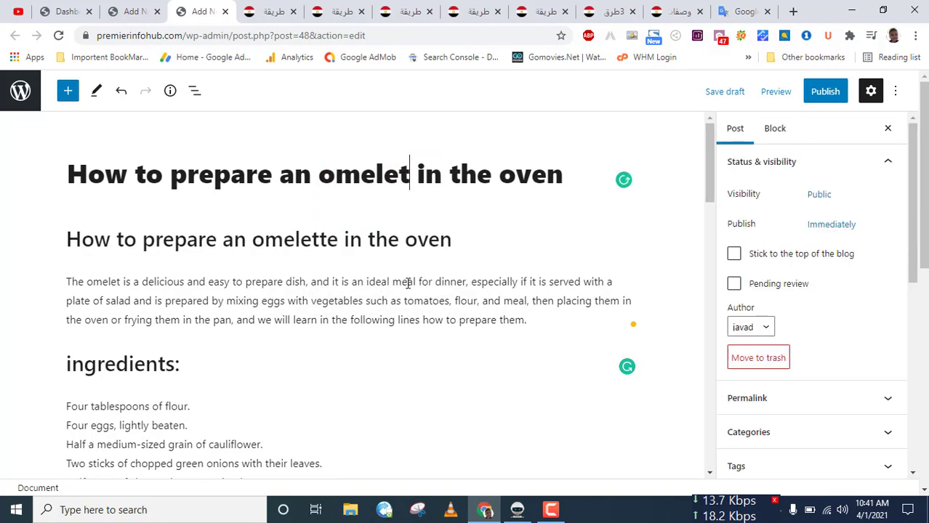
Step: Correct the preparation text with "medium-sized", "omelet" in both places, and a comma after "baking powder"
scroll(311, 281, down, 7)
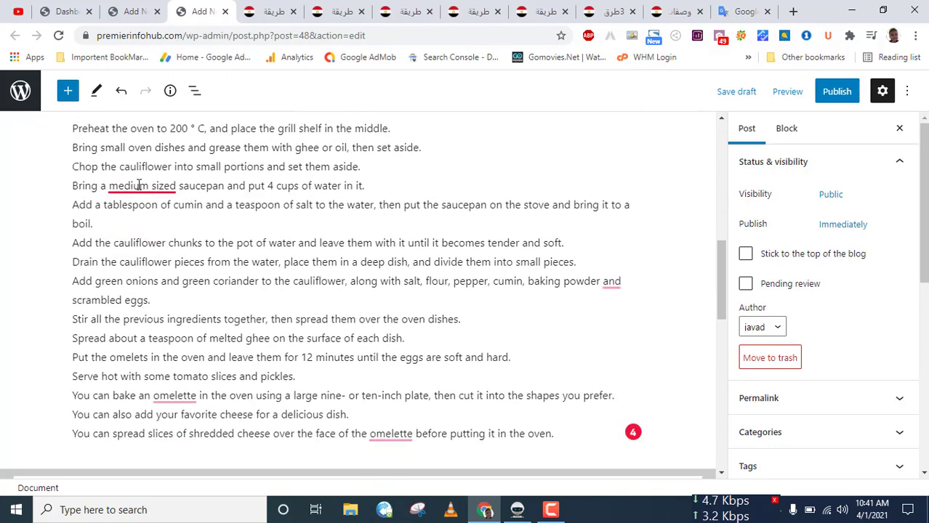
mouse_move(143, 188)
click(195, 398)
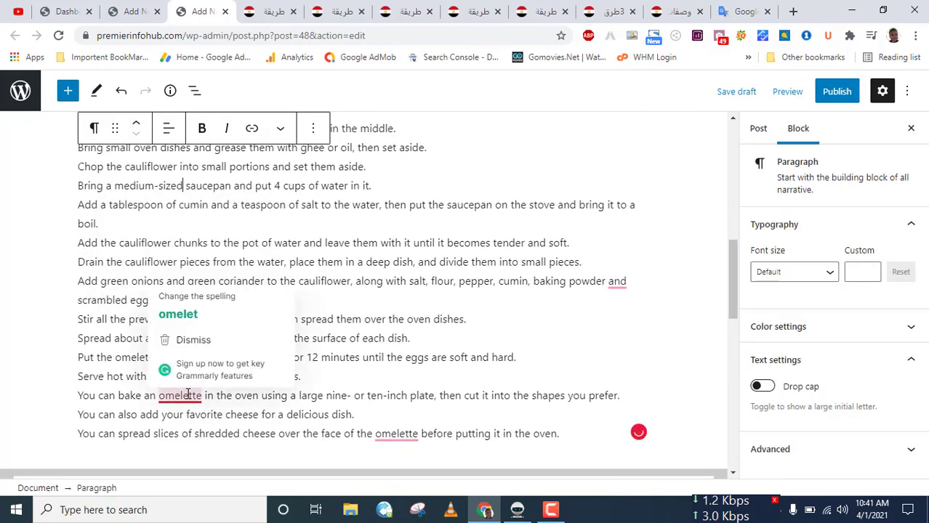
click(182, 313)
mouse_move(385, 437)
click(470, 341)
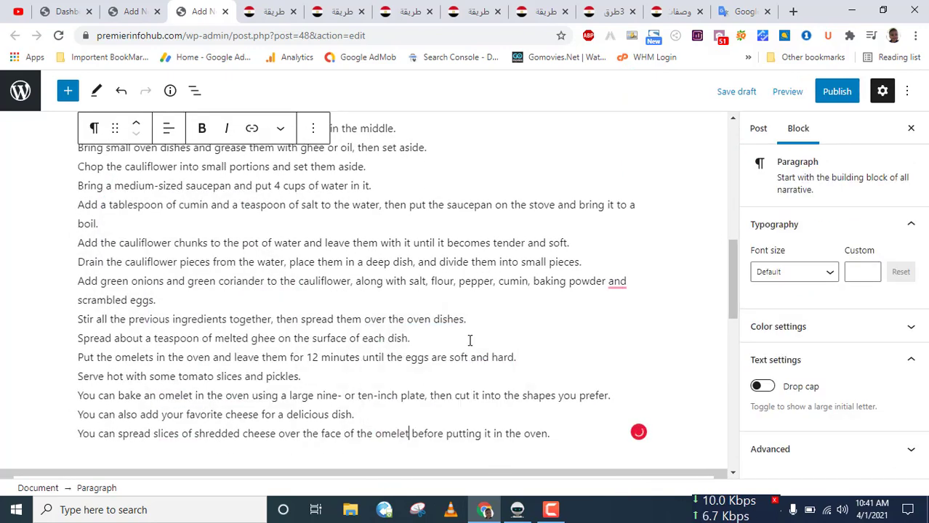
mouse_move(617, 281)
click(626, 318)
scroll(317, 315, up, 10)
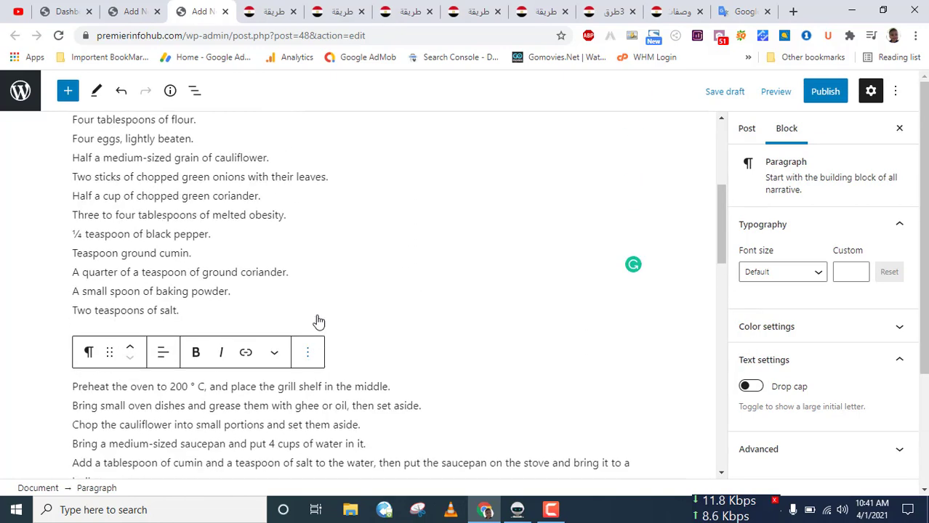
scroll(317, 316, down, 5)
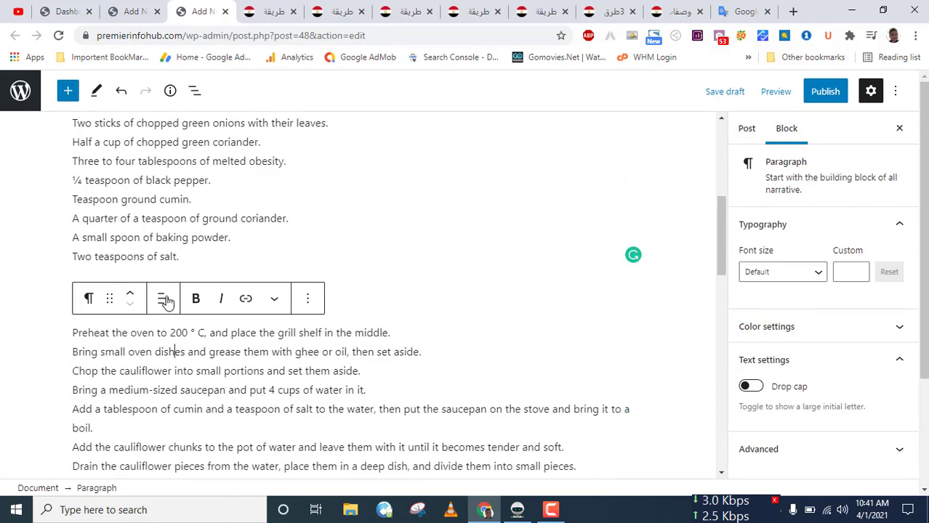
click(167, 257)
click(120, 304)
click(122, 295)
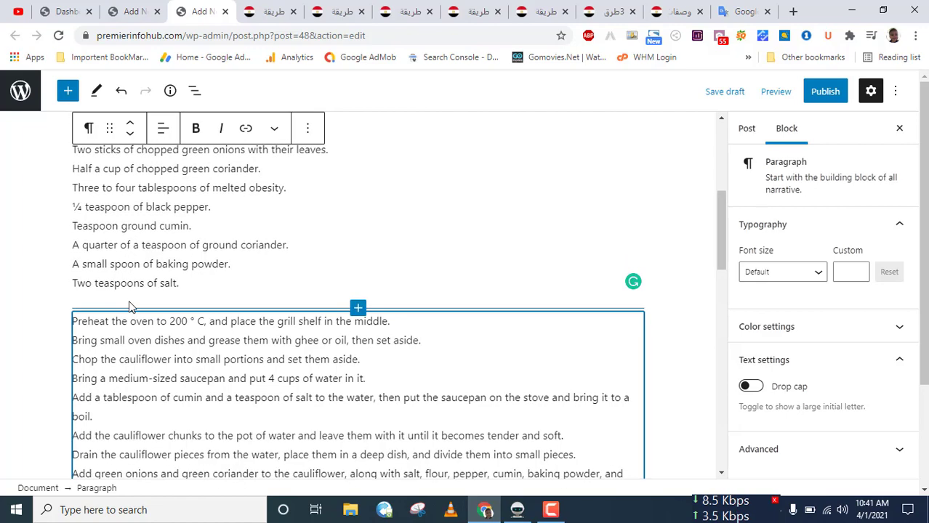
key(ctrl+z)
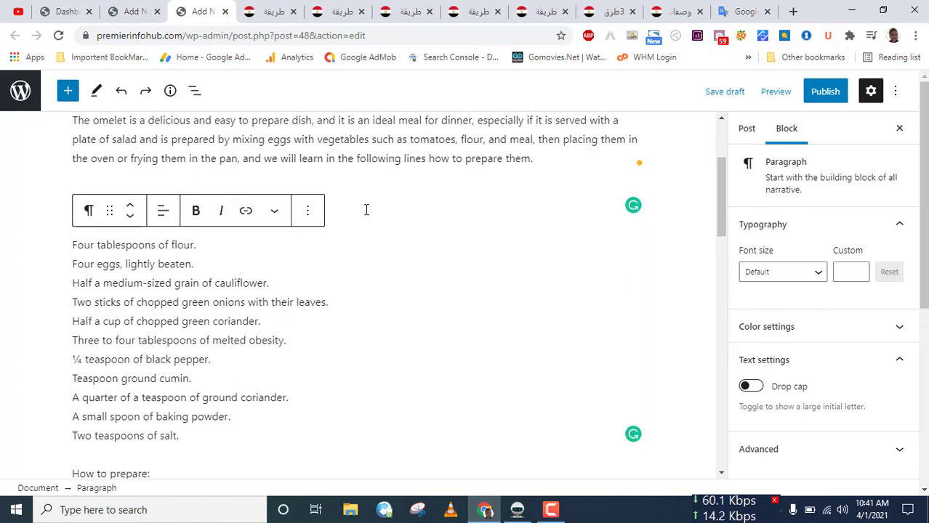
click(367, 208)
Step: Transform the "How to prepare:" paragraph into a heading and set it to level H3
scroll(204, 243, down, 3)
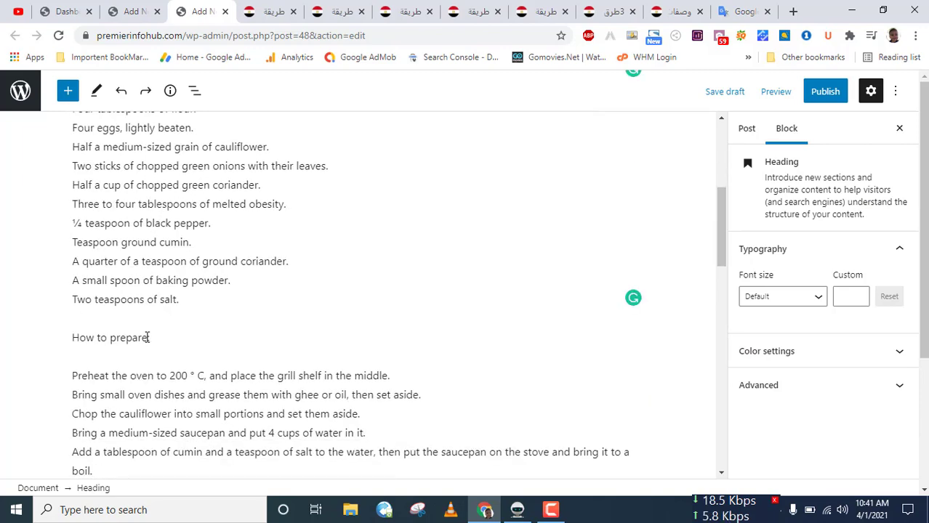
click(141, 336)
click(88, 303)
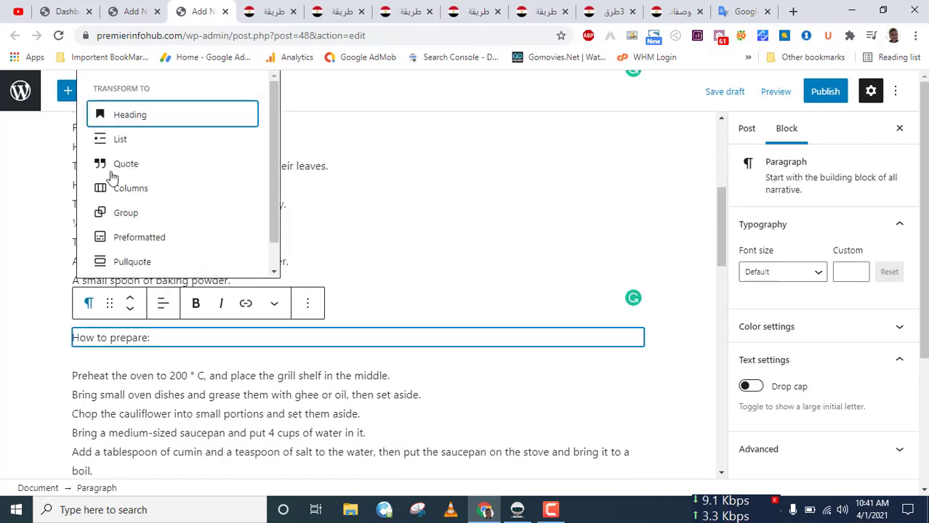
click(120, 116)
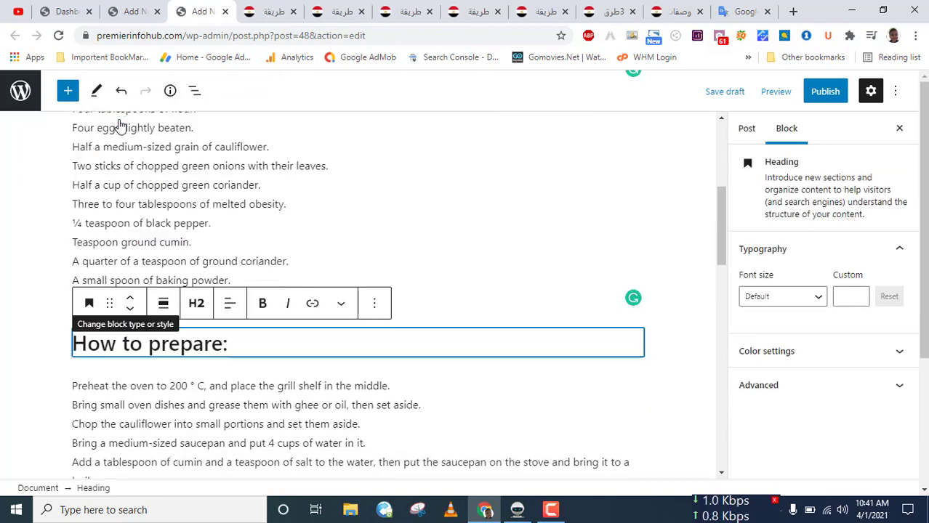
click(196, 303)
click(247, 346)
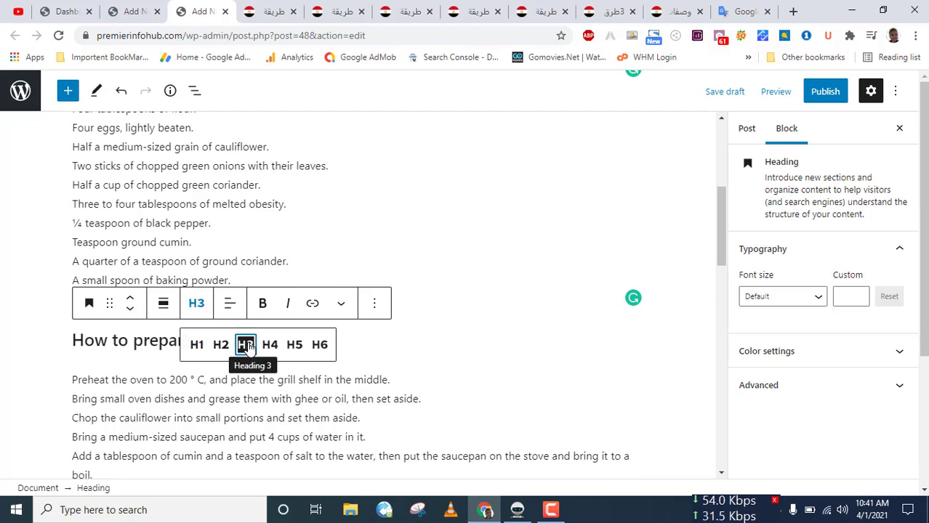
Step: Set the "ingredients:" heading to level H3
scroll(172, 263, up, 1)
click(133, 139)
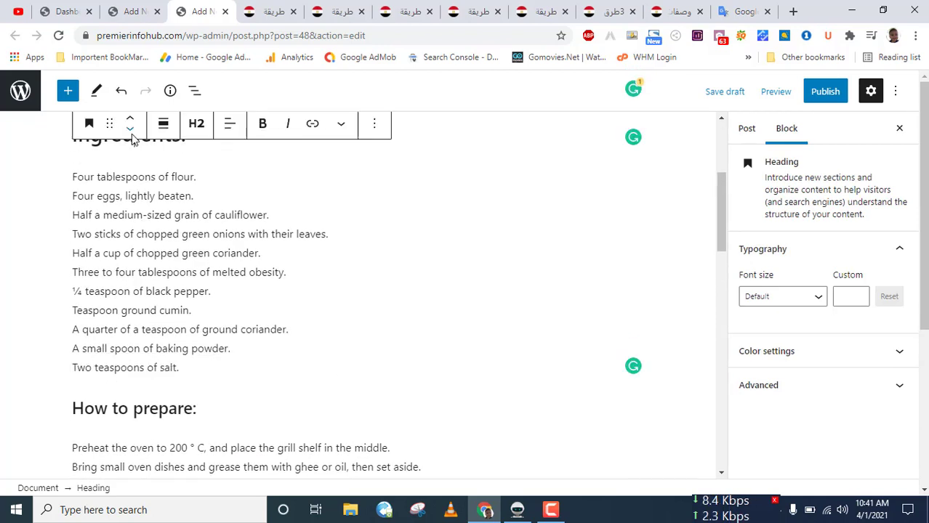
click(196, 125)
click(245, 165)
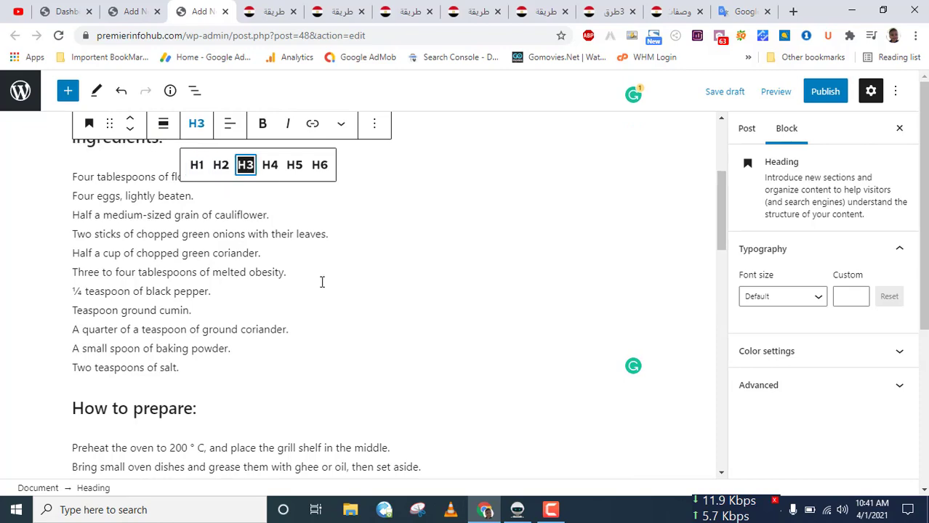
Step: Copy the post title and open the file selection for uploading a featured image
scroll(329, 286, up, 2)
scroll(329, 286, up, 2)
click(458, 239)
triple_click(380, 176)
key(ctrl+c)
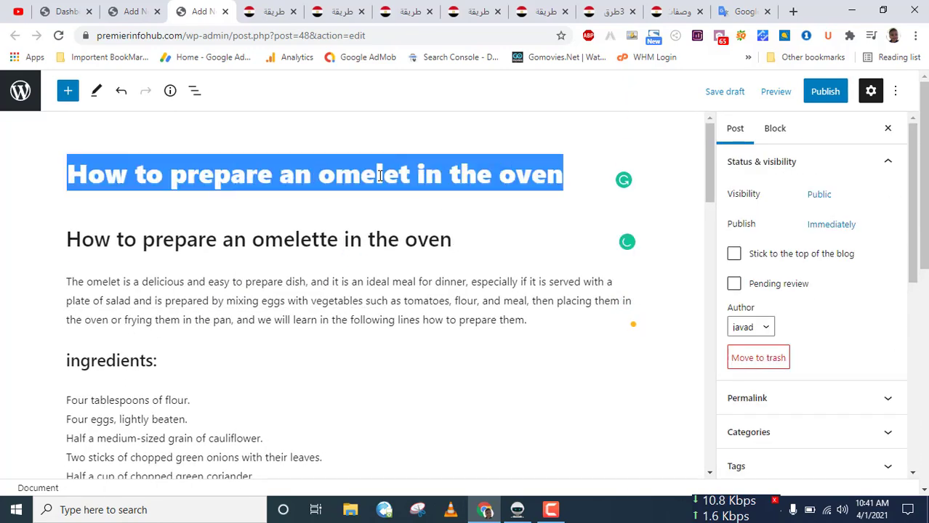
scroll(793, 385, down, 3)
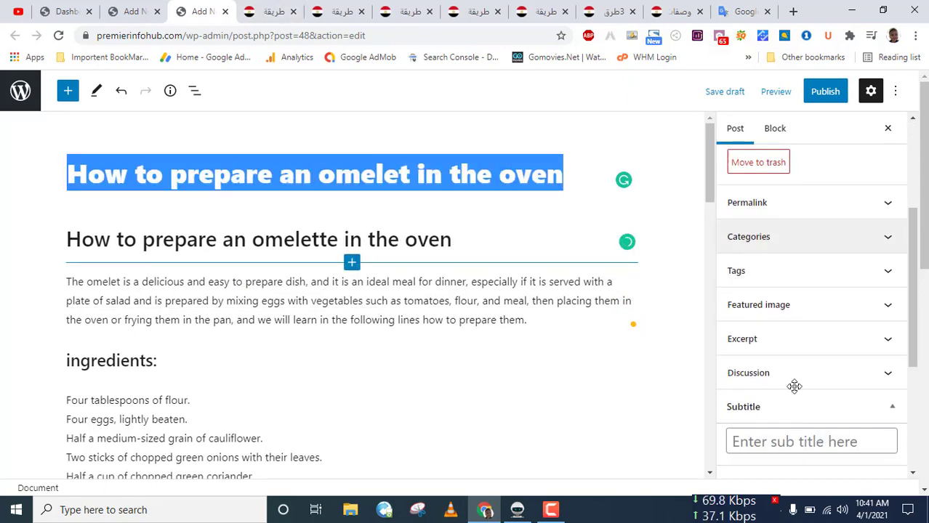
click(788, 303)
click(815, 347)
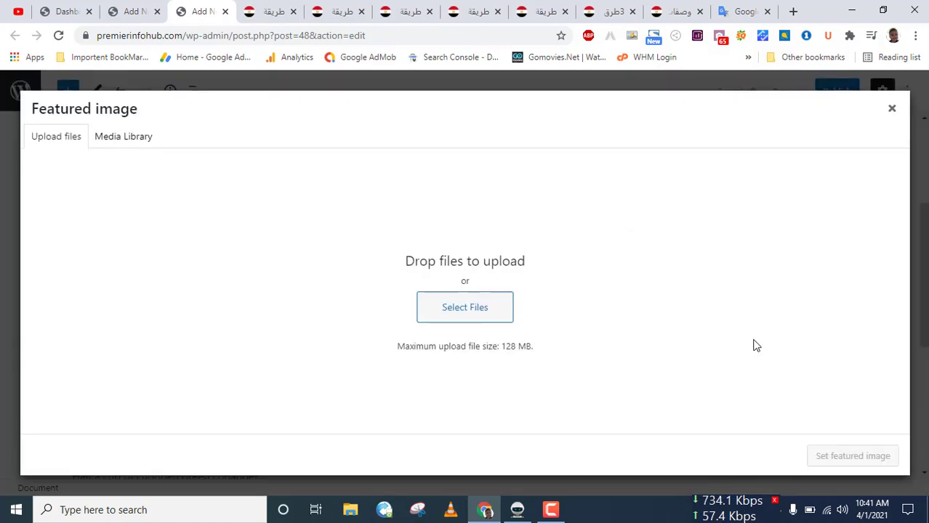
click(472, 315)
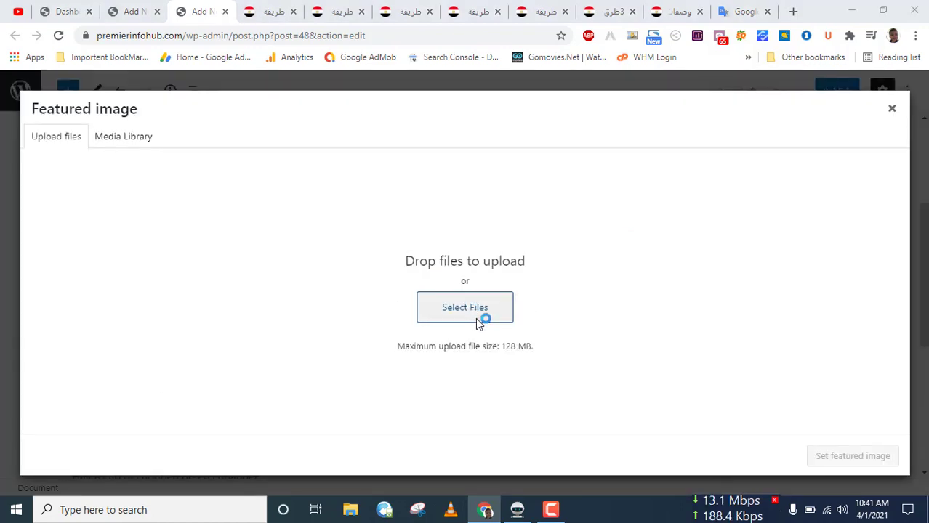
Step: Try to open the image from the Desktop folder using the copied title "How to prepare an omelet in the oven" as file name
key(ctrl+v)
click(60, 118)
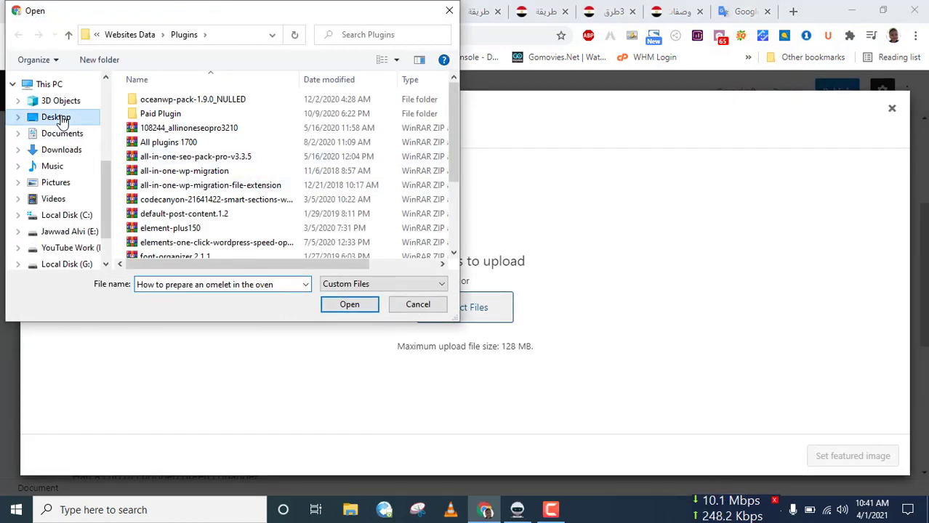
click(287, 283)
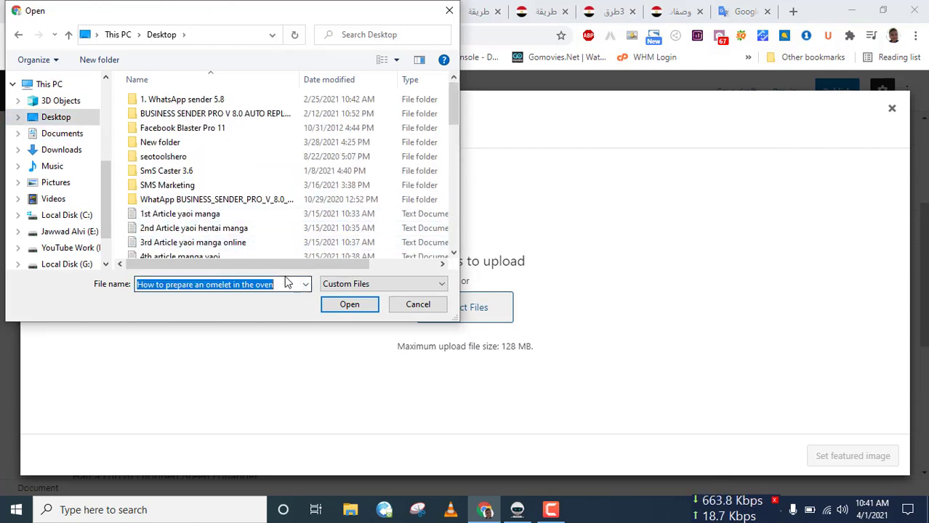
click(349, 304)
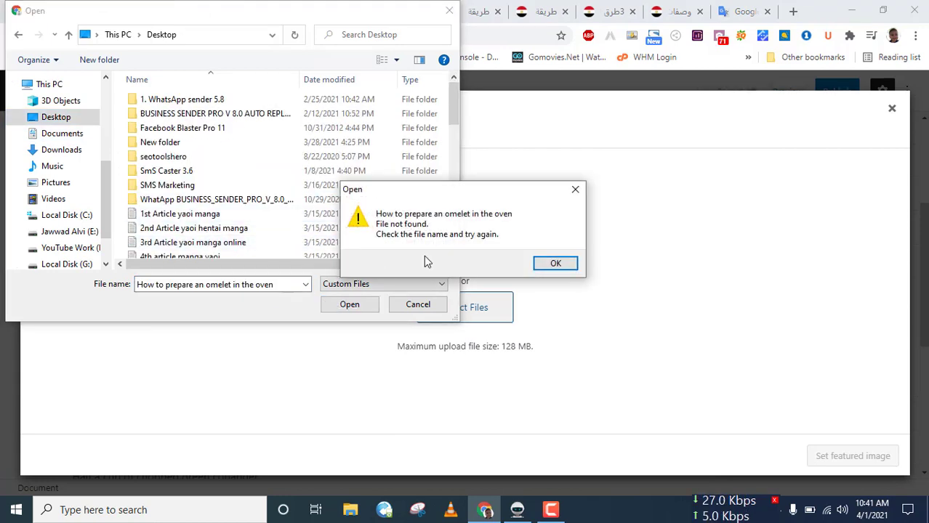
click(555, 263)
Step: Correct the file name to "How to prepare an omelette in the oven.PNG" and upload that image from the Desktop
click(230, 286)
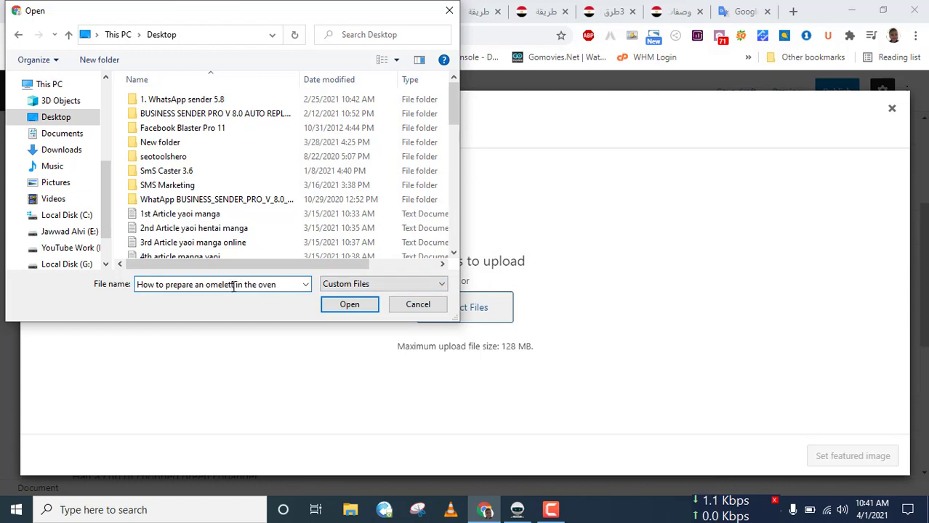
text(e)
key(Down)
key(Return)
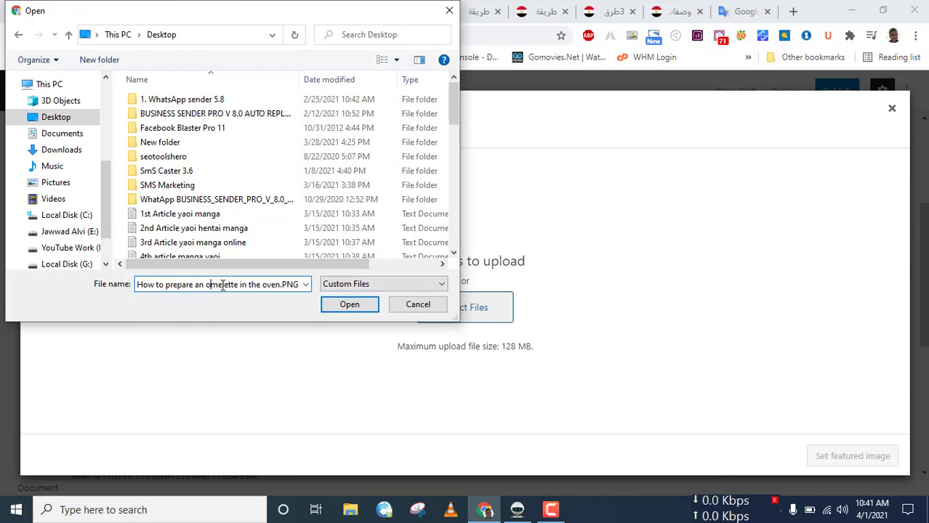
click(333, 311)
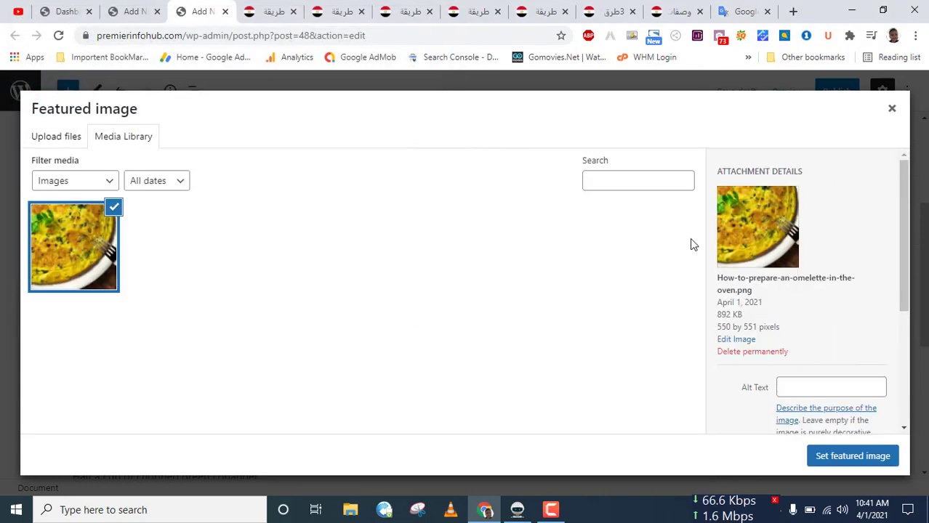
Step: Fill the uploaded image's alt text, caption and description with the copied title "How to prepare an omelet in the oven"
click(831, 386)
scroll(825, 356, down, 3)
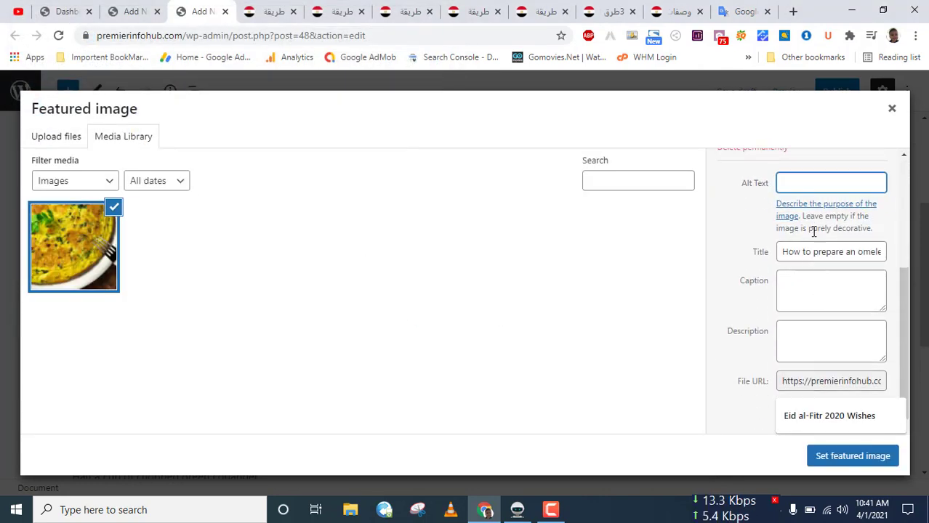
text(How to prepare an omelette in the oven)
key(Tab)
key(Tab)
key(Tab)
key(ctrl+v)
key(Tab)
key(ctrl+v)
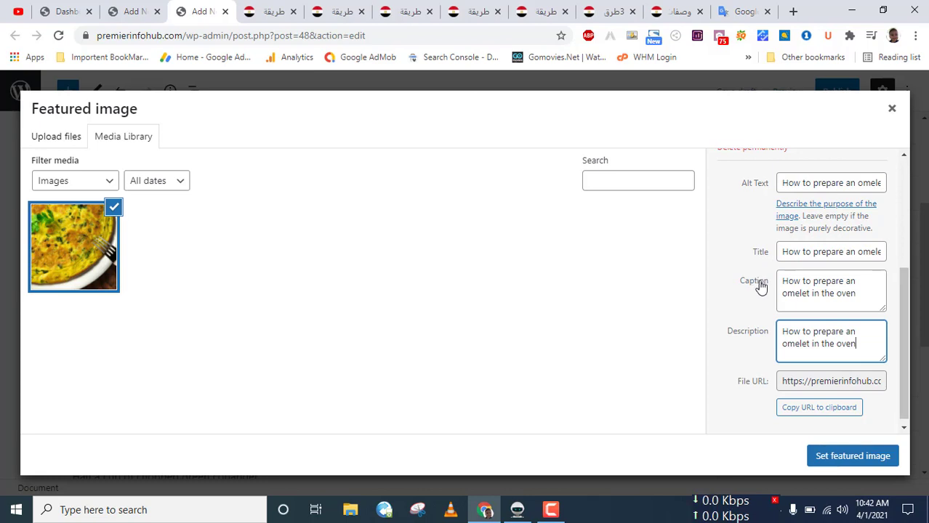
Step: Set the uploaded omelette picture as the post's featured image
drag(863, 341, 785, 331)
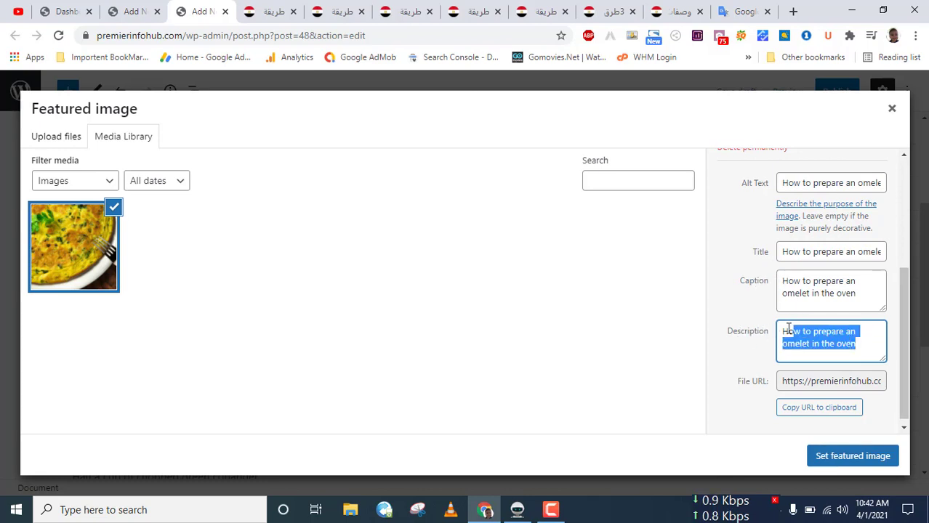
click(784, 331)
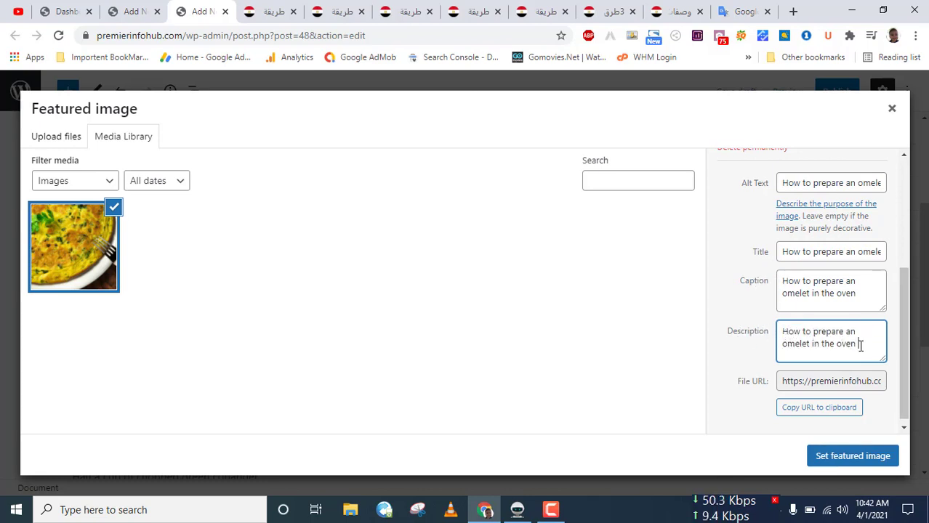
click(852, 457)
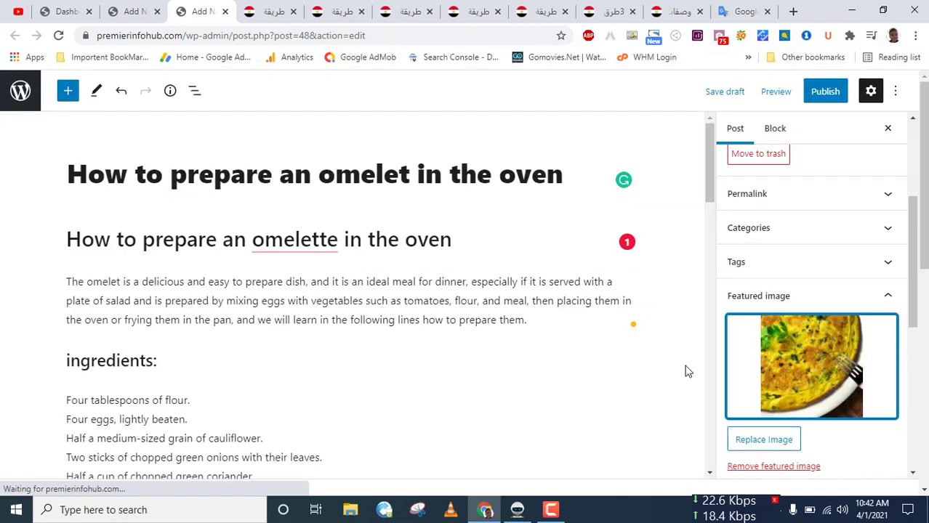
scroll(494, 371, down, 2)
scroll(404, 318, up, 2)
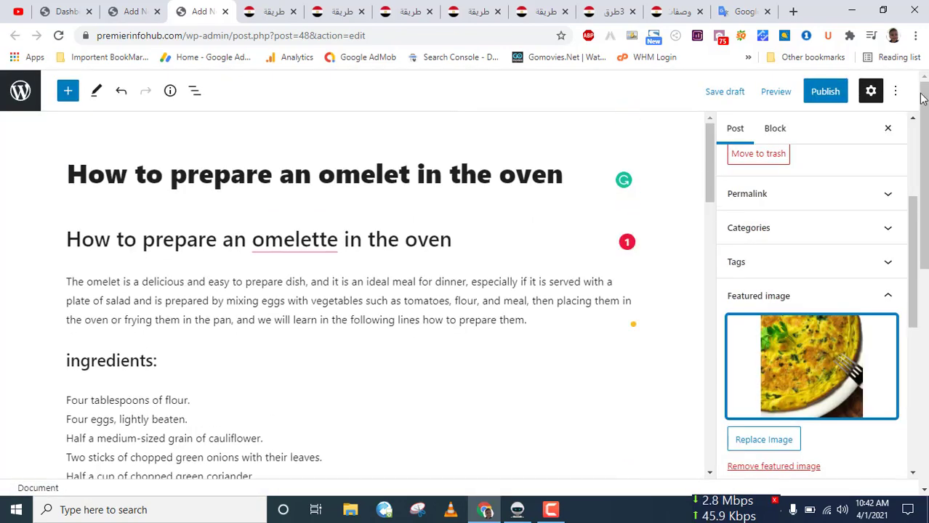
Step: Publish the omelet post and visit the live Chicken Recipes site to view it
click(826, 96)
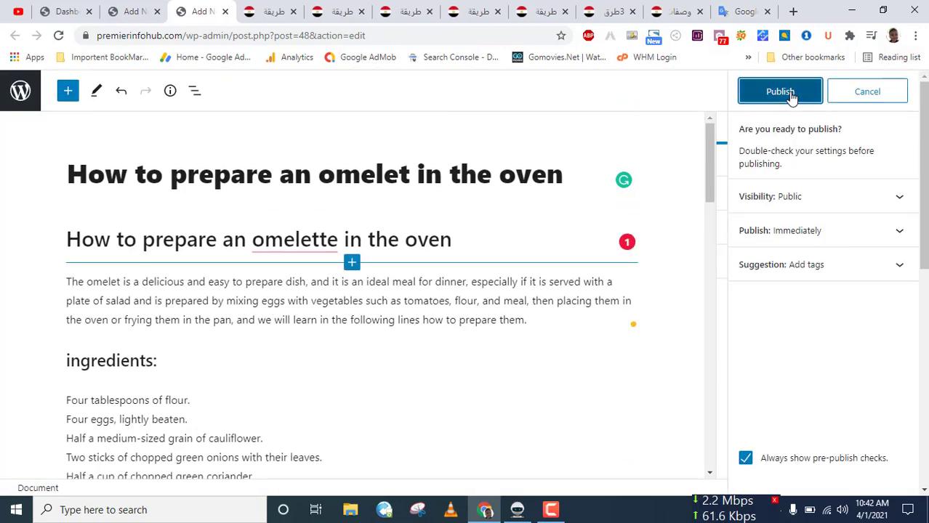
click(791, 95)
click(895, 90)
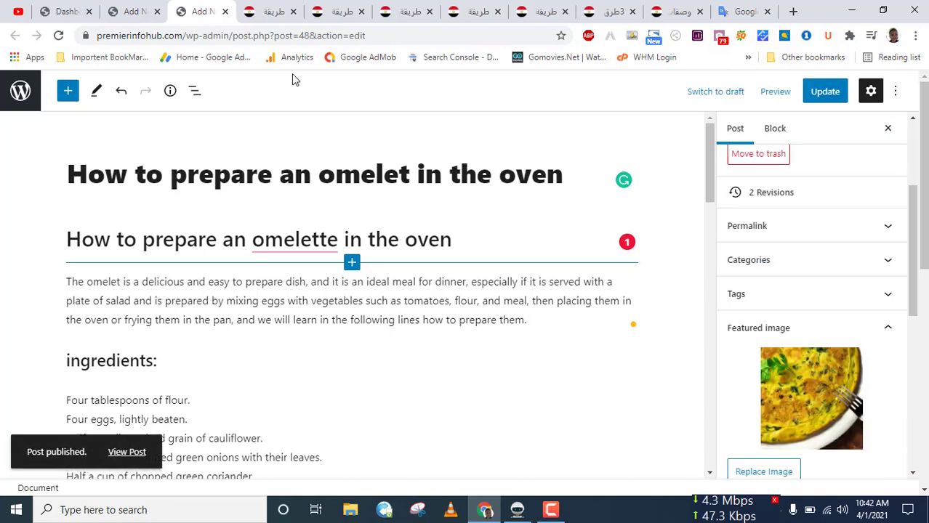
click(85, 6)
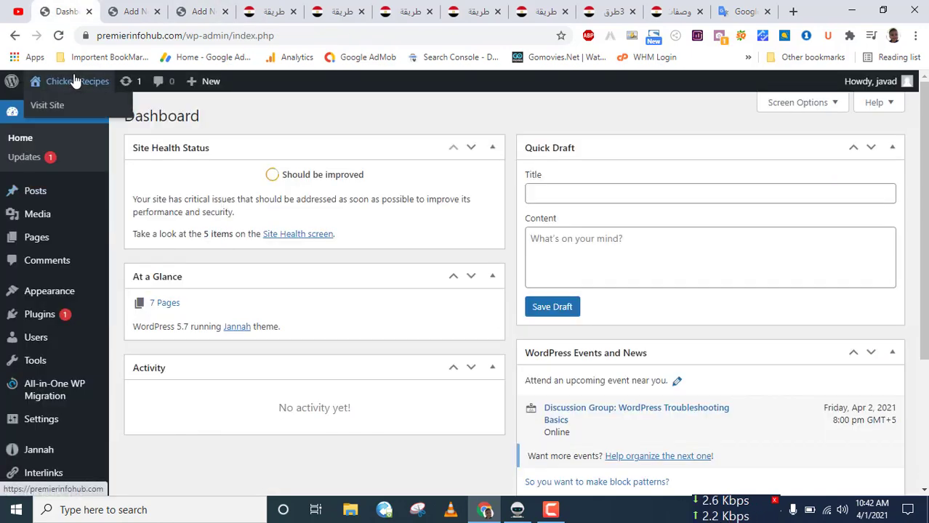
click(46, 102)
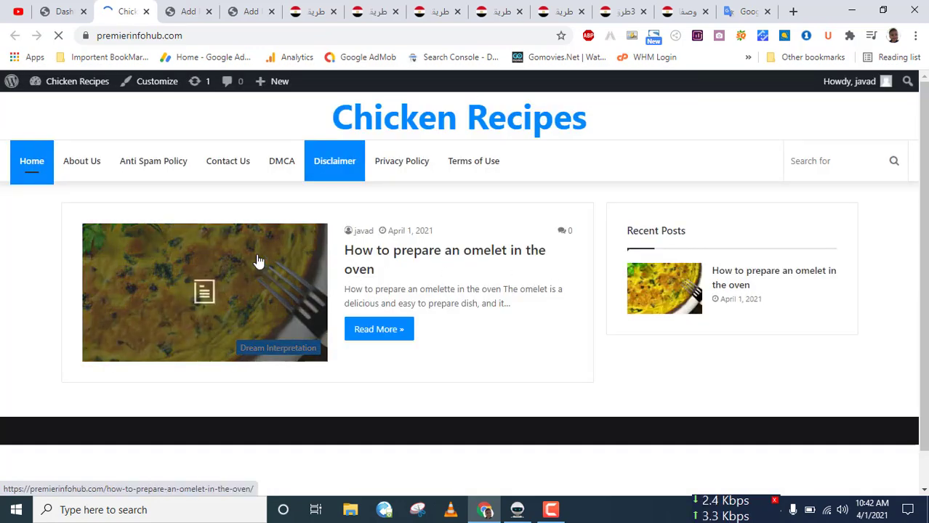
Step: Open the post categories in the dashboard and rename the "Dream Interpretation" category to "Chicken Recipes"
click(64, 9)
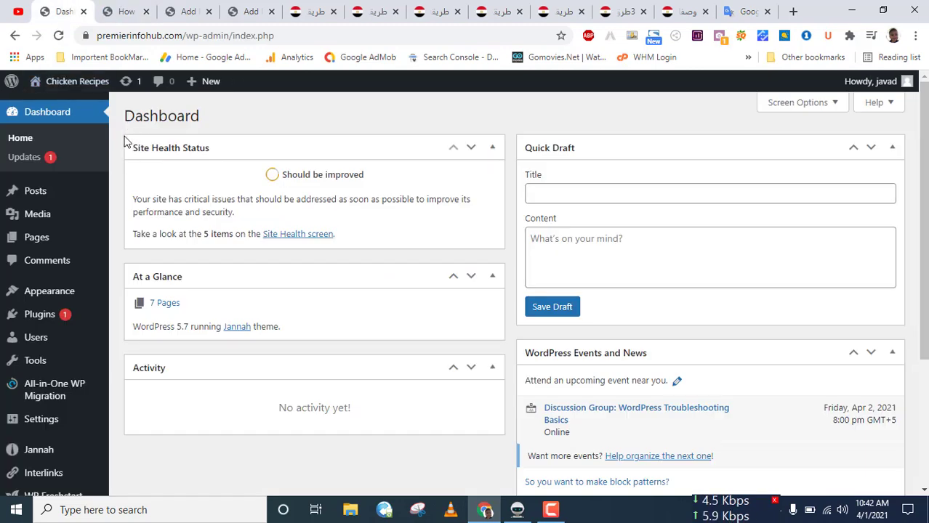
mouse_move(50, 297)
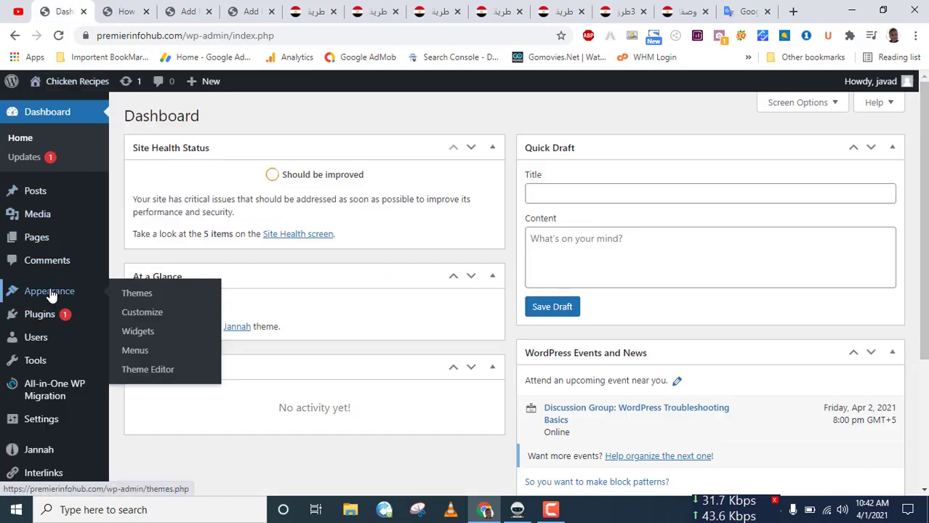
mouse_move(36, 190)
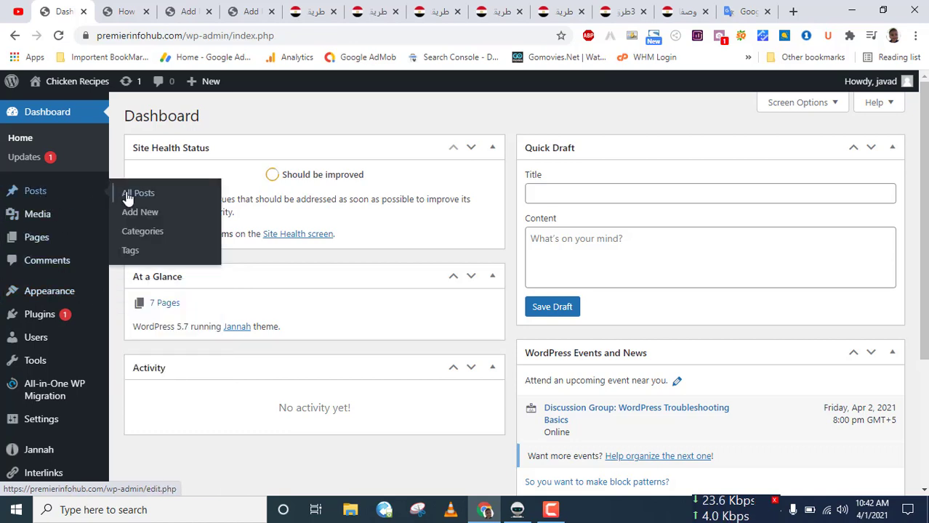
click(142, 241)
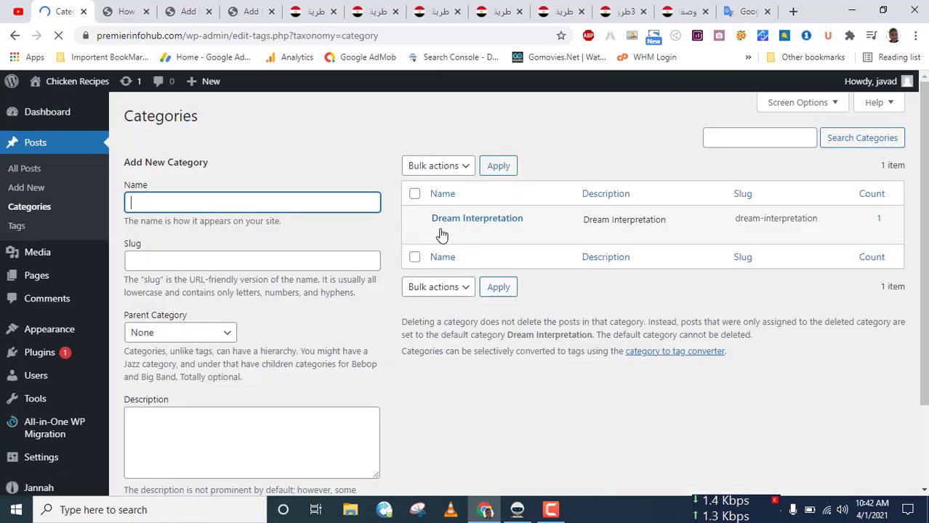
click(438, 233)
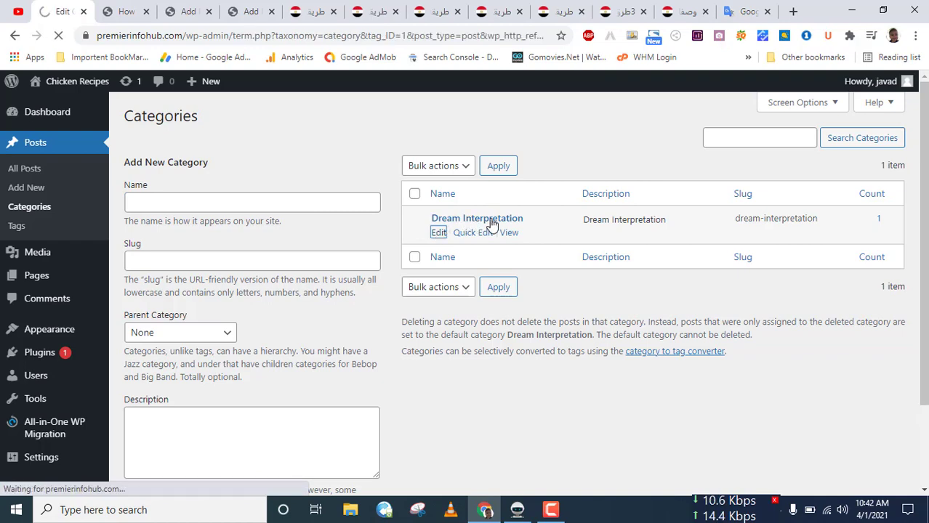
triple_click(392, 153)
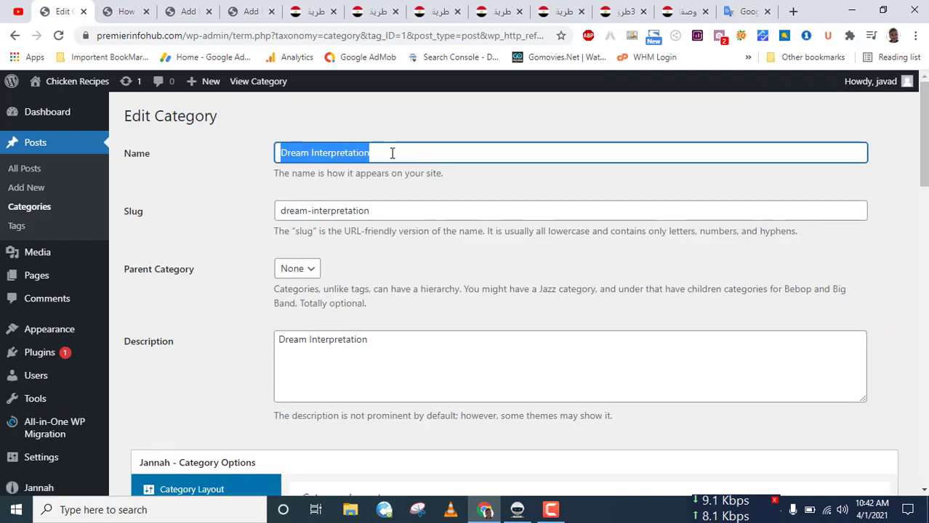
text(Chicken Recipes)
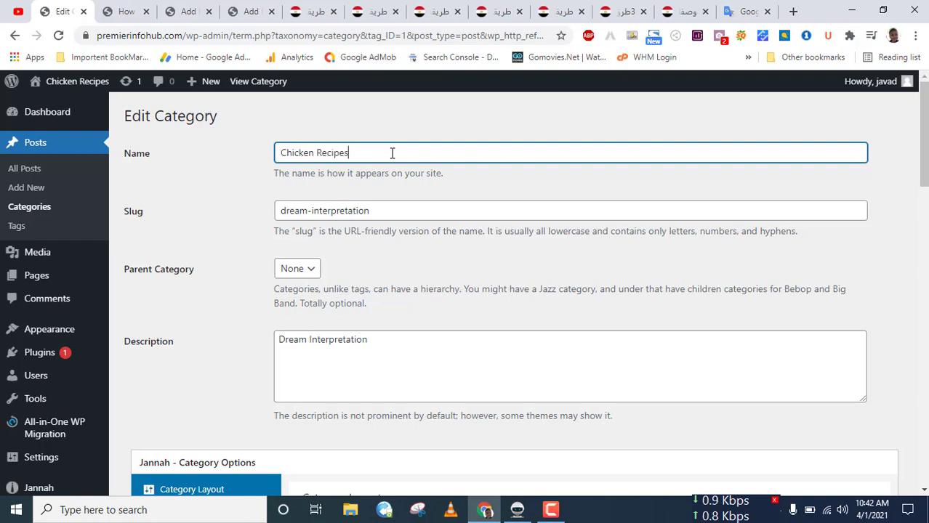
Step: Replace the category's slug with the copied name "Chicken Recipes" and update the category
triple_click(392, 153)
key(ctrl+c)
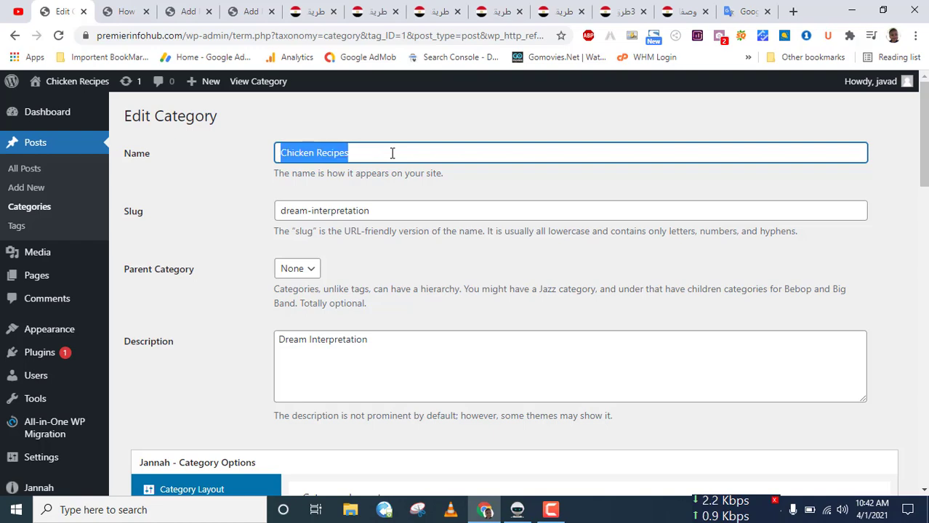
triple_click(388, 204)
key(ctrl+v)
scroll(392, 311, down, 5)
scroll(222, 224, up, 5)
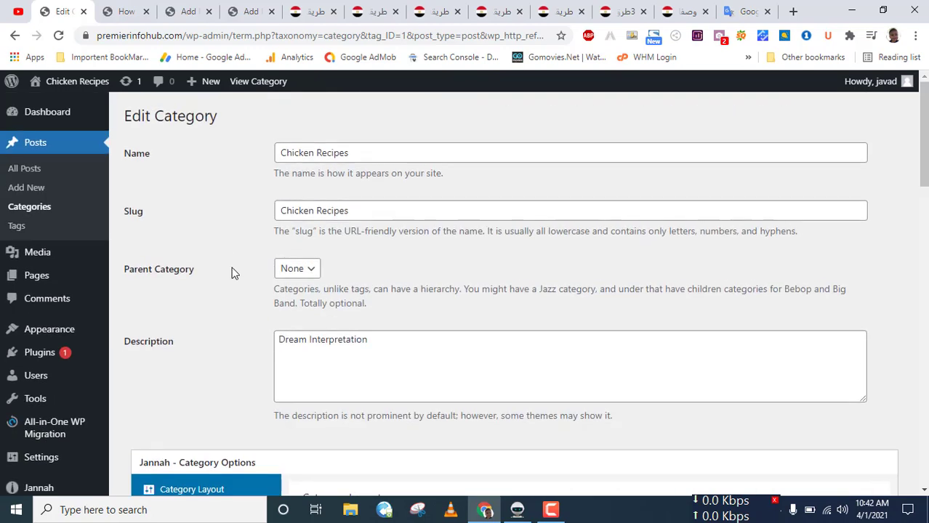
scroll(234, 298, down, 15)
click(146, 442)
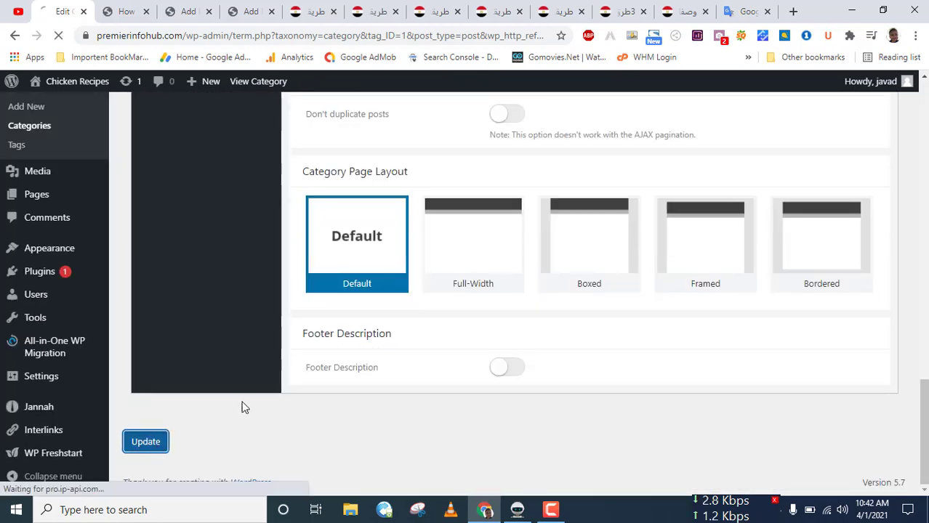
scroll(222, 291, up, 15)
Step: Reload the published omelet post and open the Chicken Recipes category page from its breadcrumb
click(125, 11)
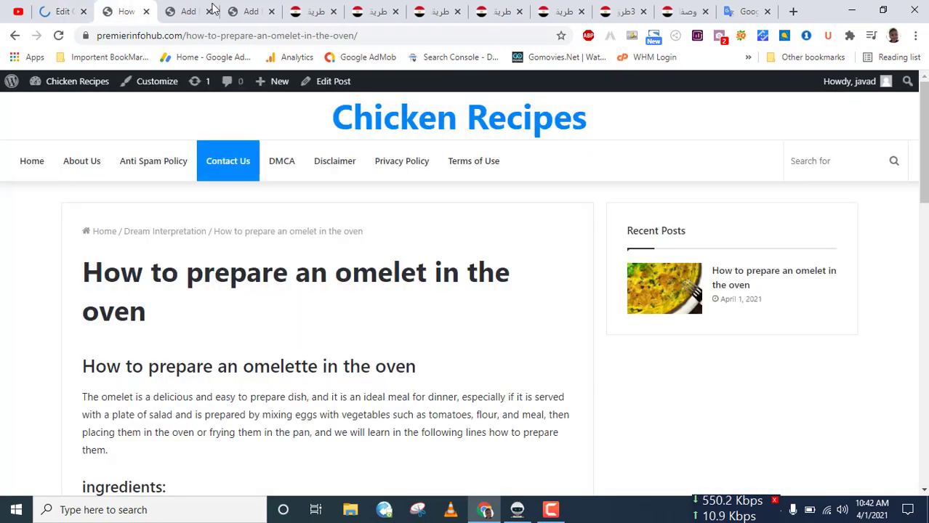
key(F5)
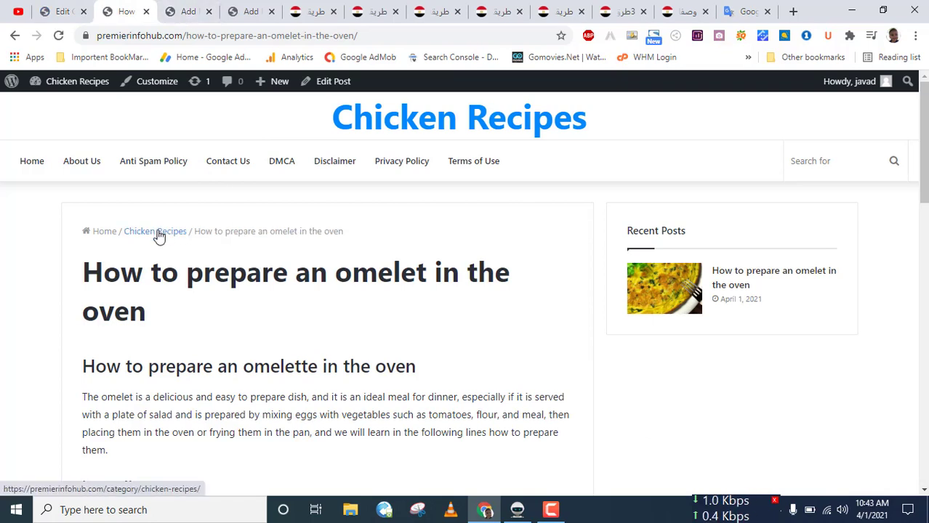
click(160, 234)
scroll(357, 348, down, 1)
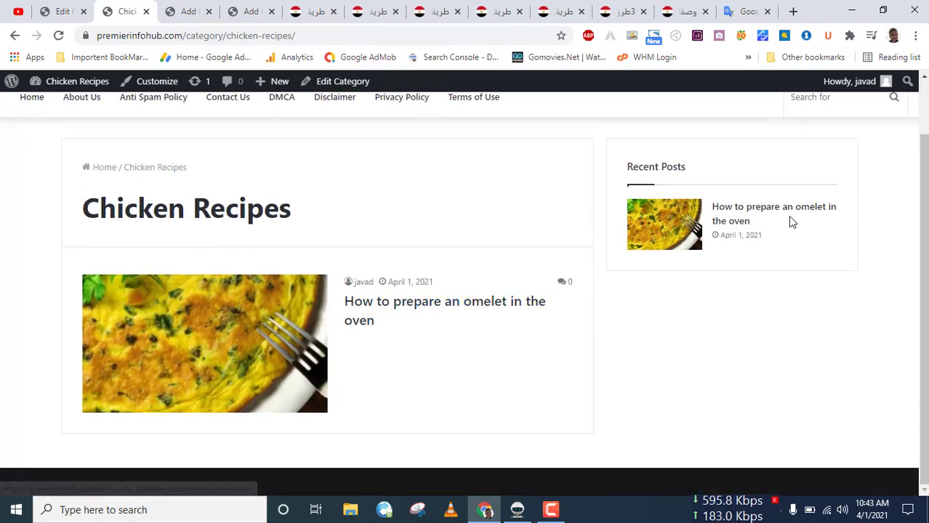
Step: Examine the Recent Posts entry on the category page and return to the site's home page
drag(788, 216, 710, 212)
click(708, 214)
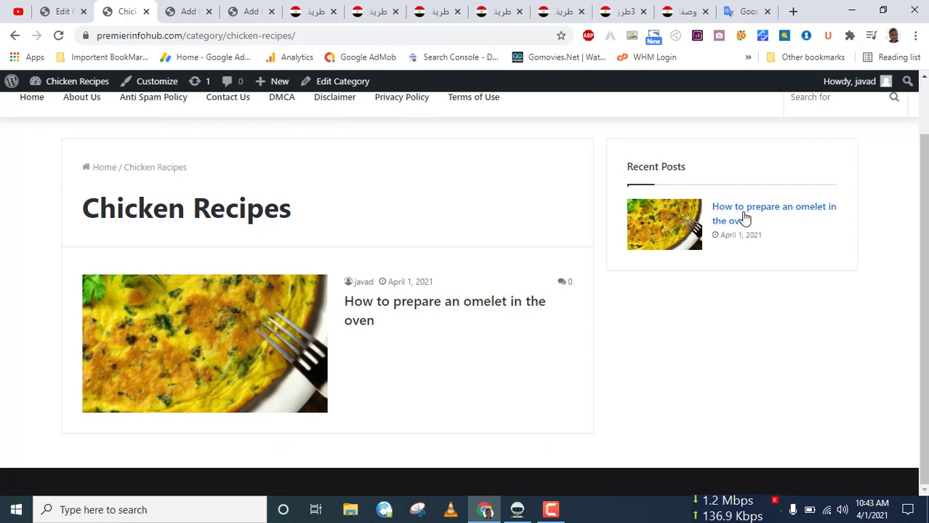
mouse_move(710, 211)
mouse_down()
mouse_move(773, 241)
mouse_move(711, 212)
mouse_up()
click(774, 242)
click(711, 212)
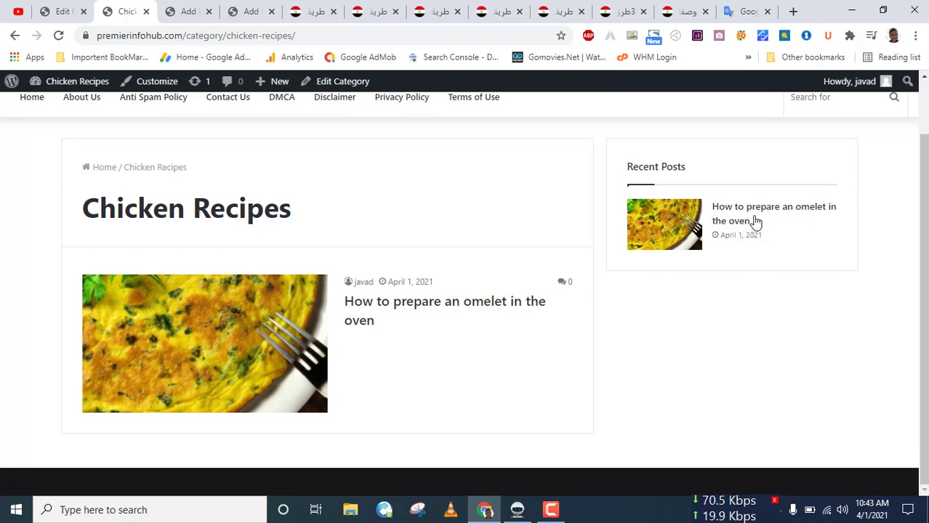
scroll(741, 400, up, 2)
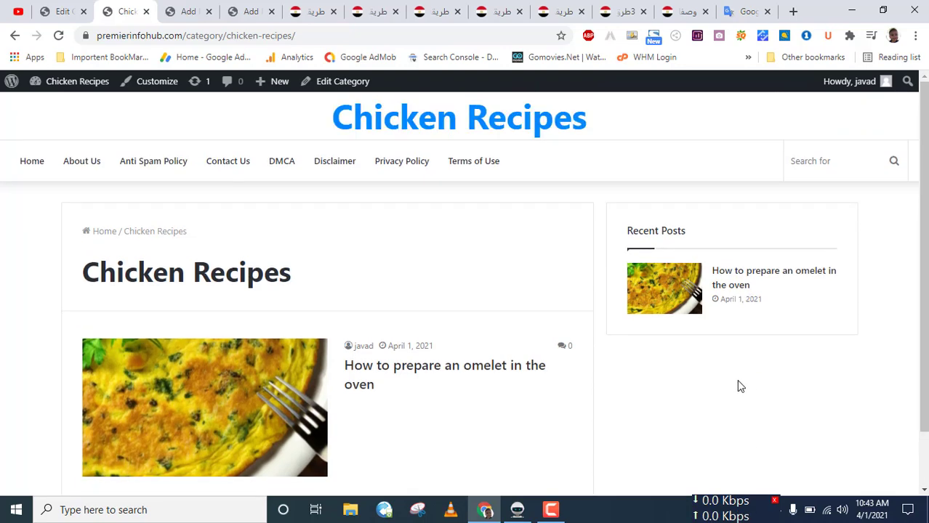
click(348, 122)
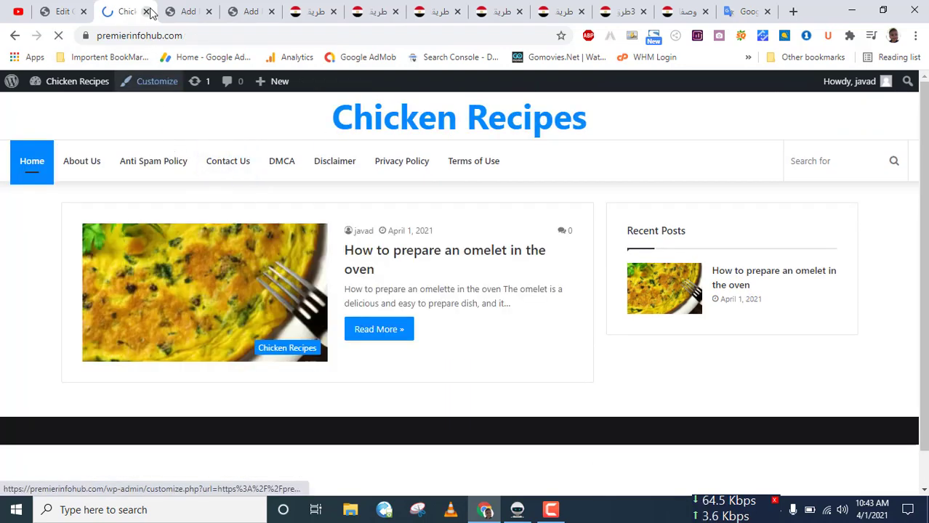
Step: Switch to the blank new post and dismiss the block editor's welcome guide
click(180, 11)
click(127, 11)
click(181, 11)
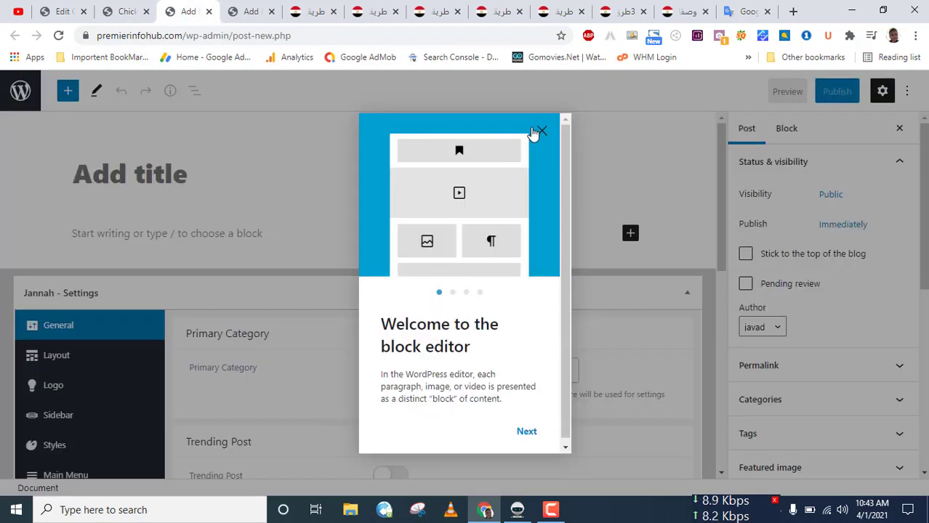
click(538, 129)
Step: Close the browser tabs holding the live site and the published omelet post's editor
click(135, 11)
click(146, 11)
click(65, 11)
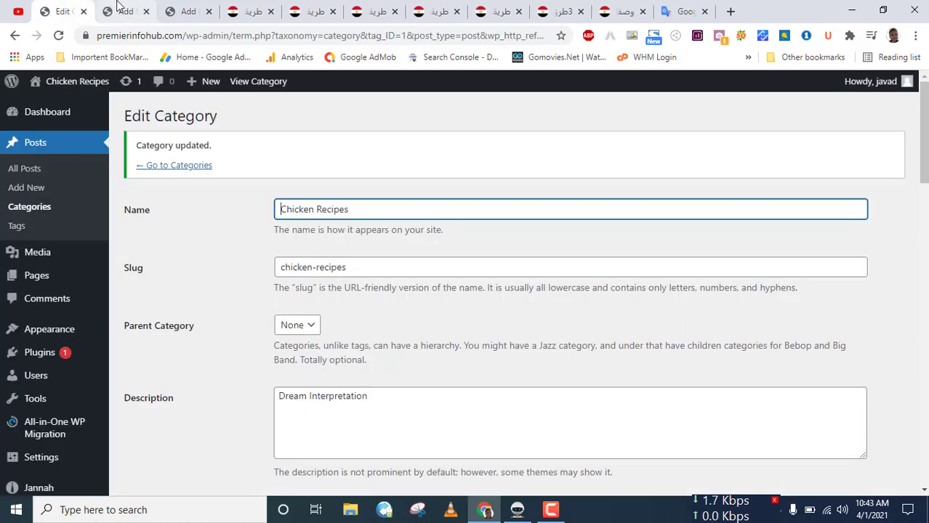
click(127, 11)
click(173, 7)
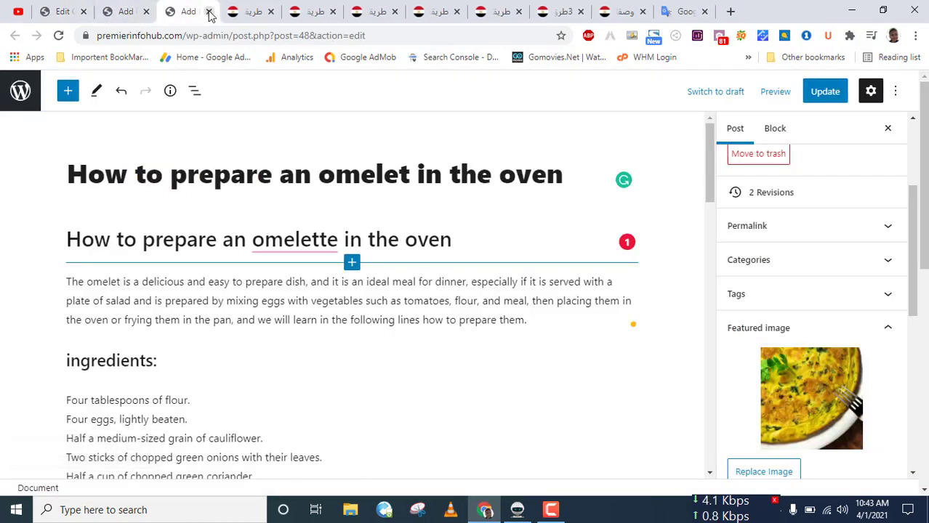
click(209, 11)
Step: Close the omelet source article and copy the next recipe's Arabic title, "طريقة تحضير حلى الشعيرية بالسكر والمكسرات"
scroll(263, 182, up, 10)
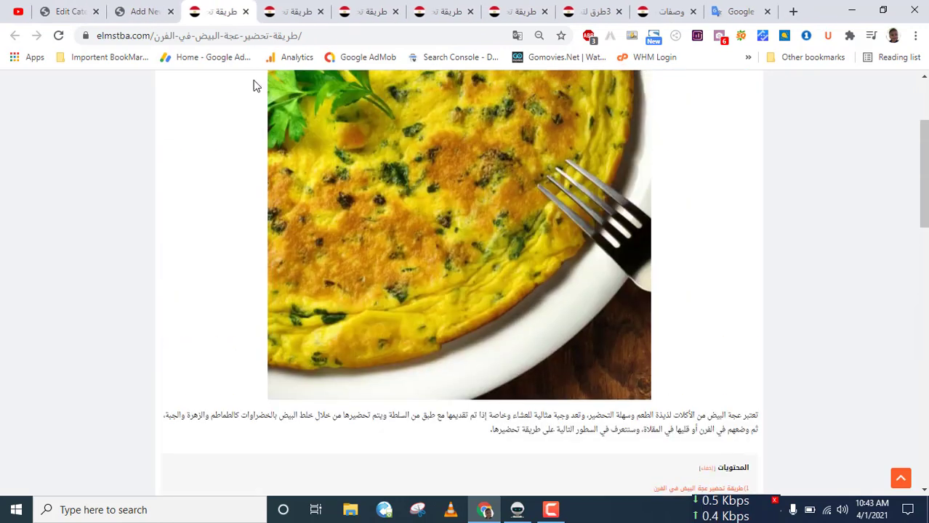
click(245, 12)
triple_click(592, 142)
key(ctrl+c)
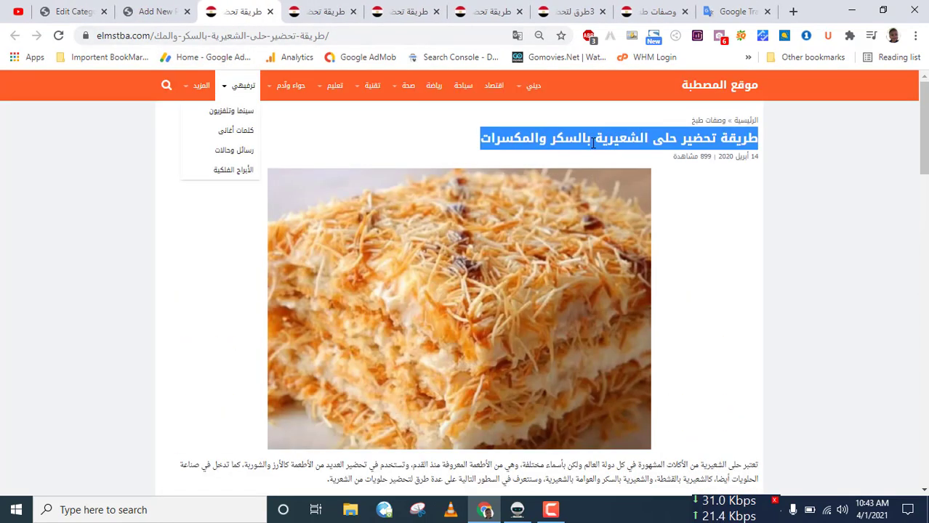
Step: Translate the copied Arabic title into English in Google Translate and use the translation as the new WordPress post's title
click(710, 13)
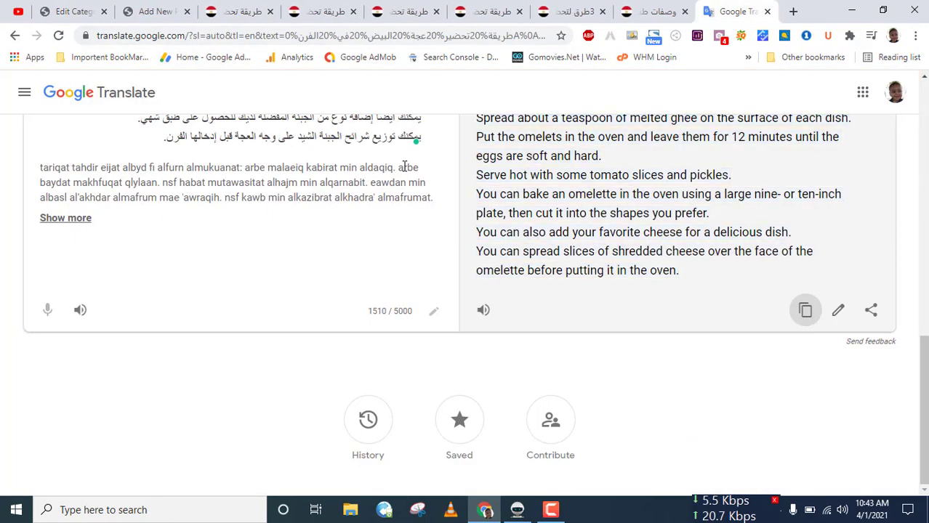
key(ctrl+a)
key(ctrl+v)
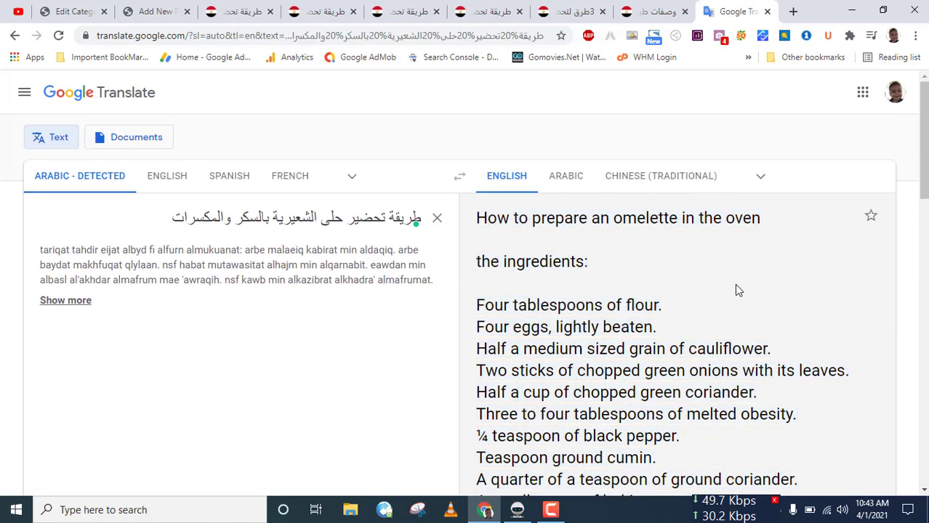
click(806, 281)
click(152, 12)
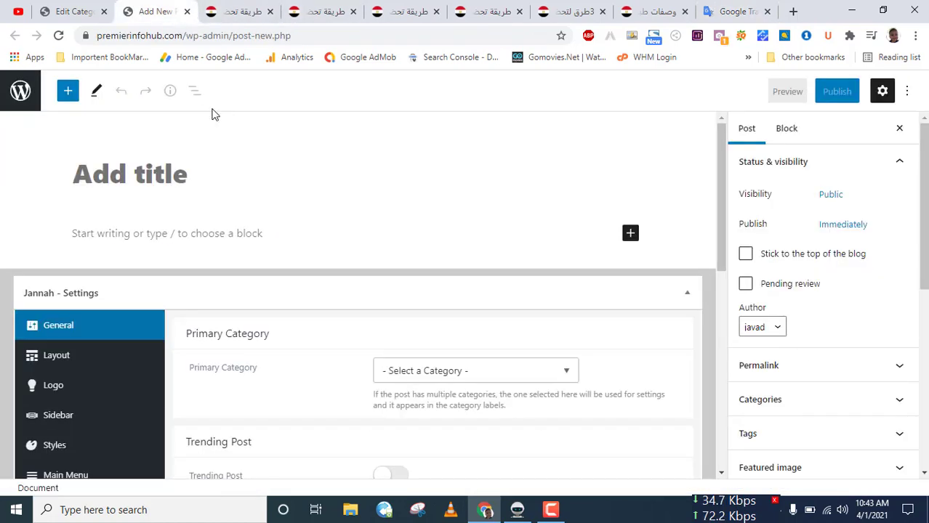
key(ctrl+v)
Step: Snip the vermicelli dessert photo from the source article and save it to the Desktop as PNG "How to prepare vermicelli ornaments with sugar and nuts"
click(265, 9)
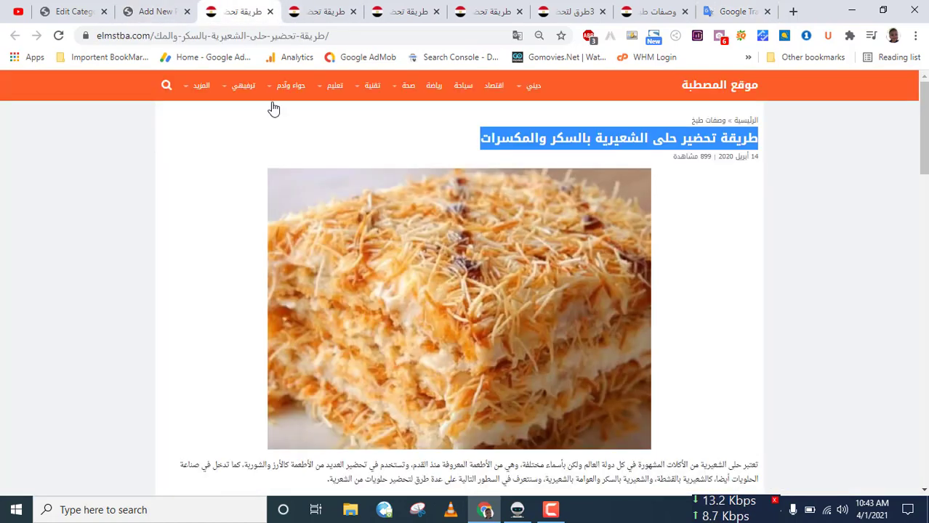
click(416, 511)
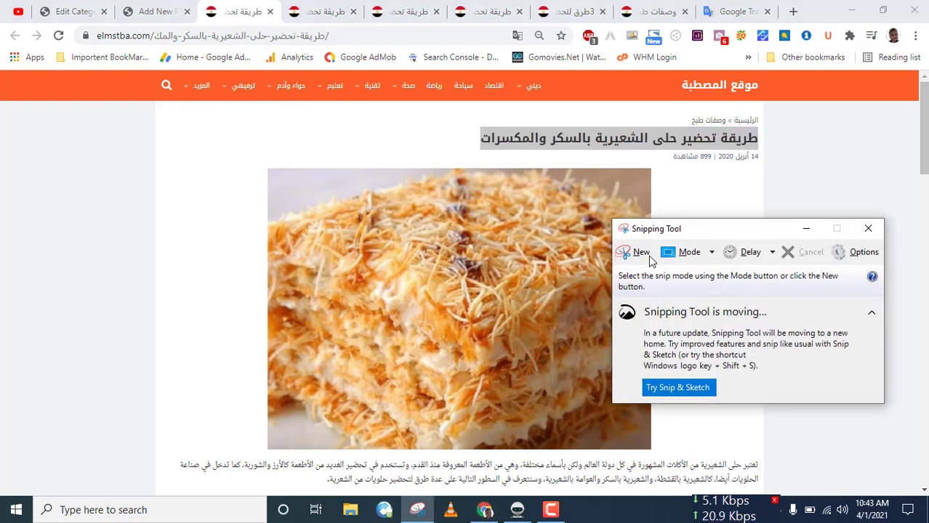
click(642, 253)
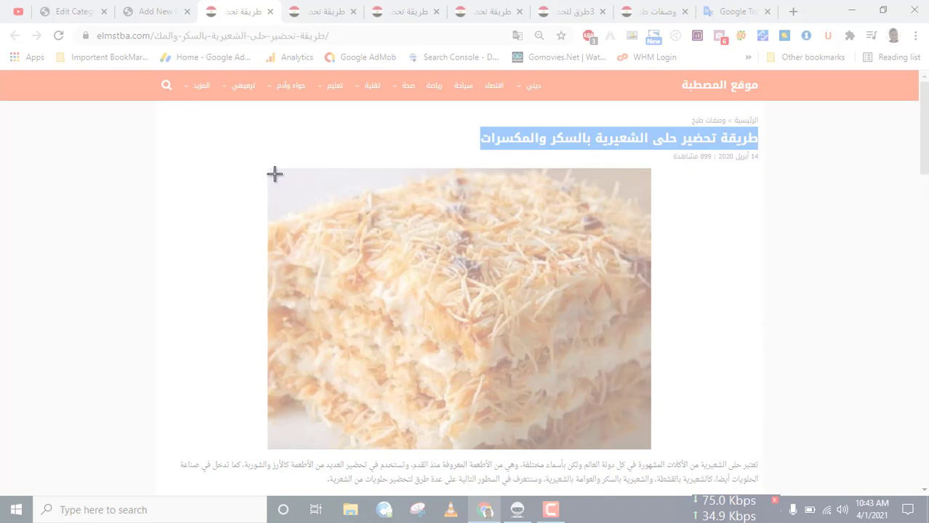
drag(274, 173, 645, 443)
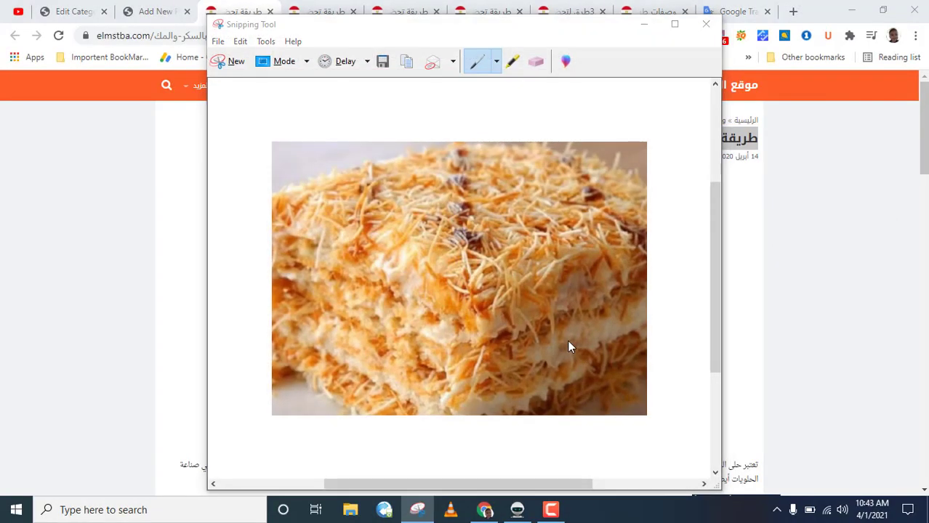
key(ctrl+s)
key(ctrl+v)
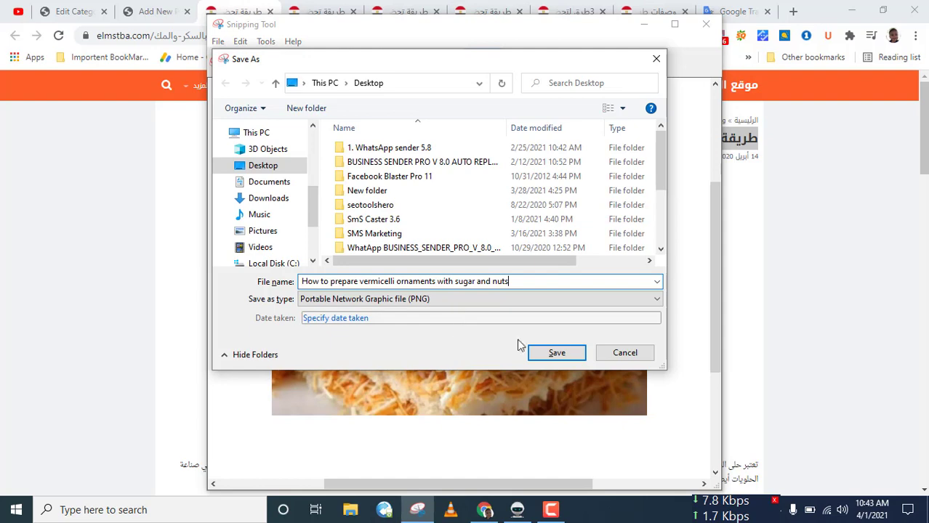
click(557, 354)
click(644, 25)
Step: Copy the Arabic introductory paragraph below the photo in the vermicelli source article
scroll(450, 122, down, 3)
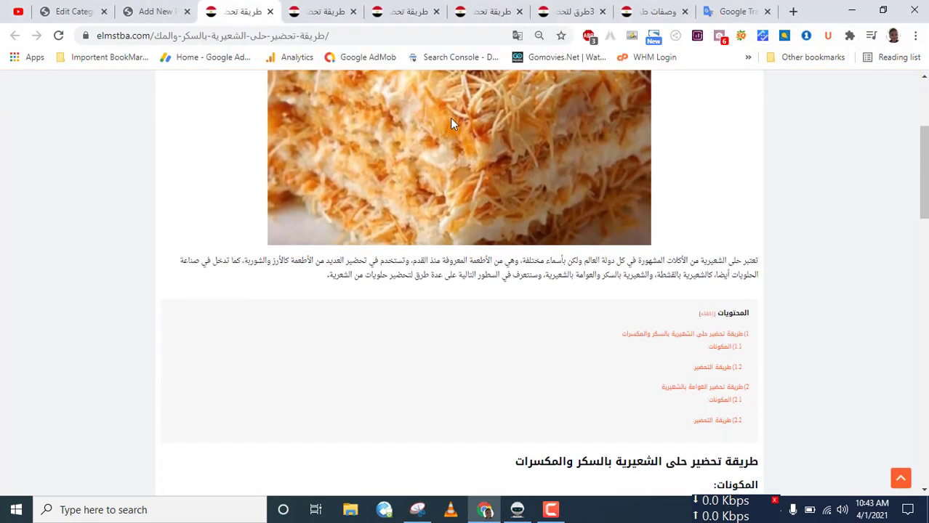
click(155, 12)
click(240, 11)
scroll(674, 174, down, 1)
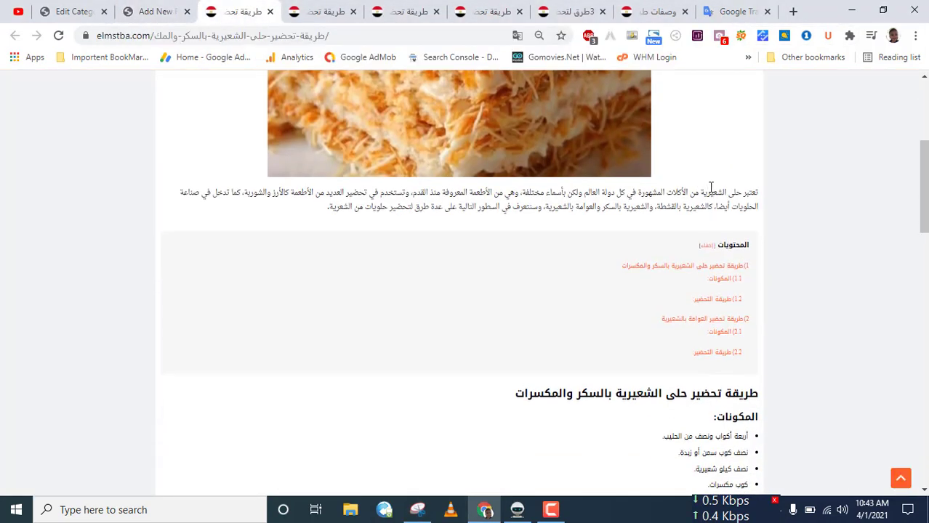
triple_click(711, 189)
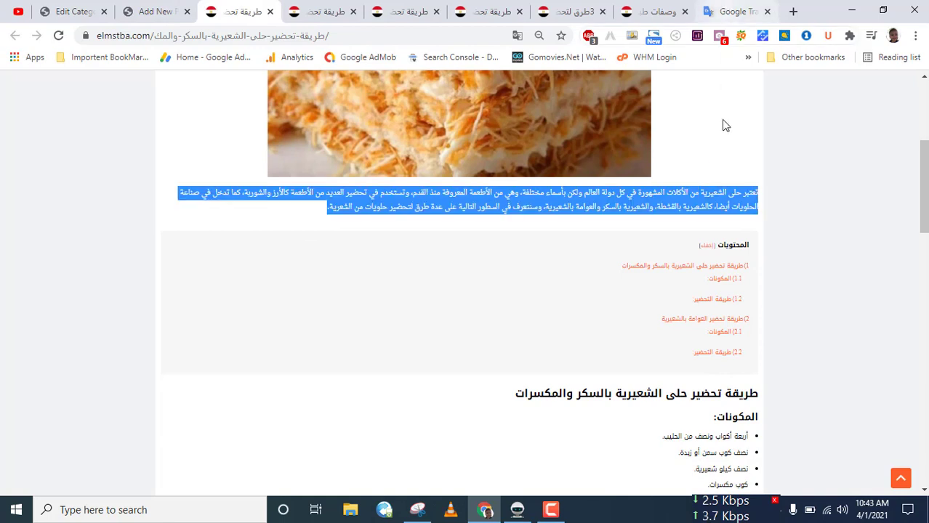
triple_click(704, 195)
drag(755, 195, 325, 204)
right_click(360, 198)
click(390, 207)
Step: Translate the introductory paragraph into English and insert it as the post's first paragraph, with an empty paragraph after it
click(734, 11)
triple_click(356, 212)
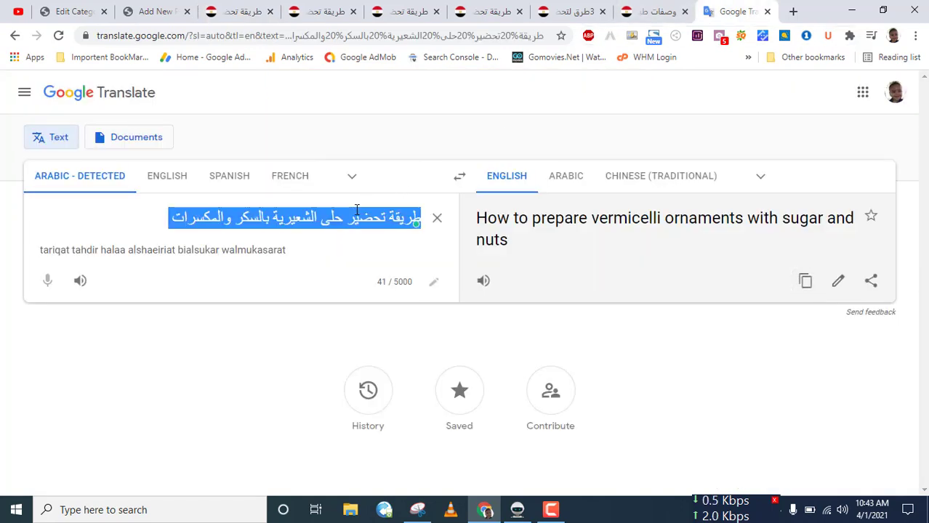
key(ctrl+v)
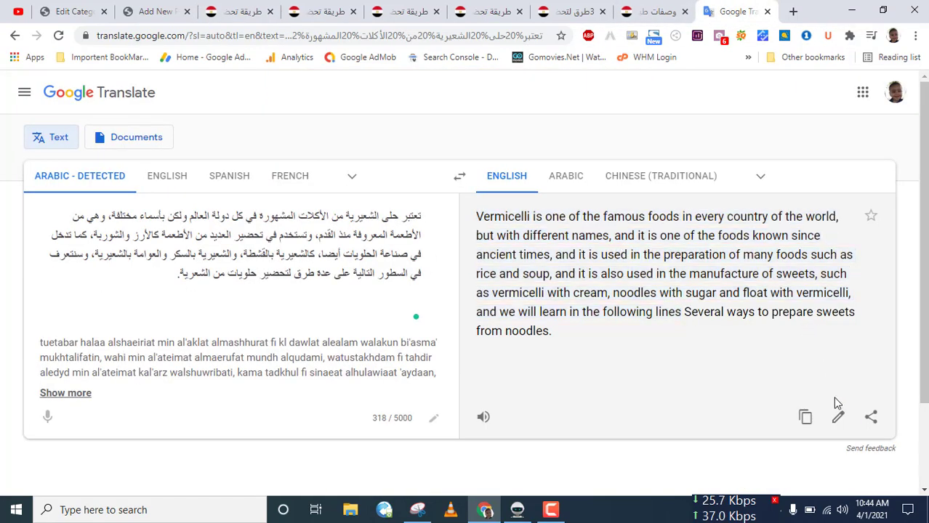
click(806, 416)
click(153, 11)
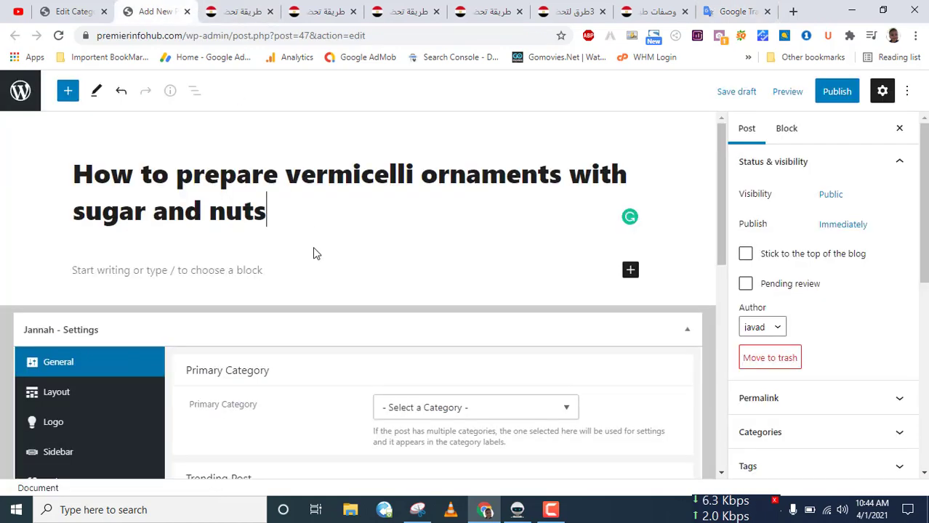
click(277, 271)
key(ctrl+v)
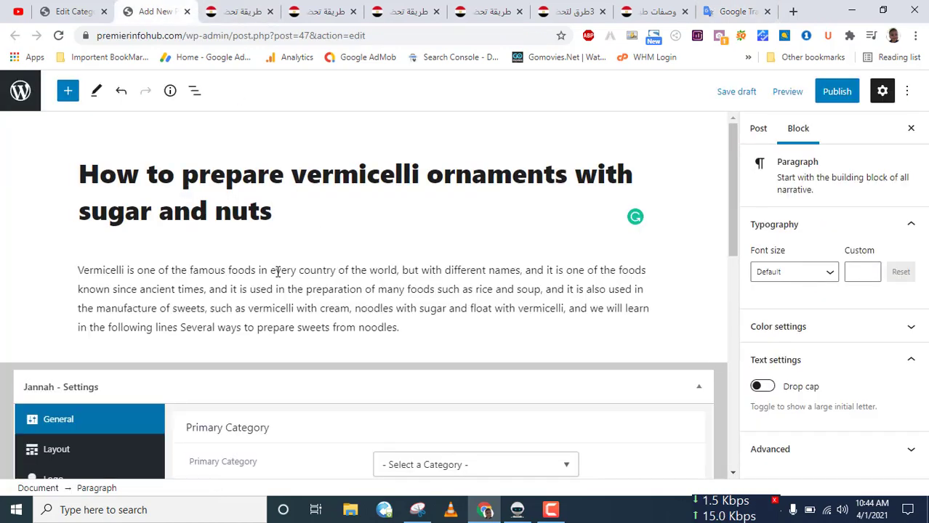
key(Return)
Step: Copy both Arabic recipes from the source article, from the first recipe heading below the contents list to the last preparation step
click(239, 11)
scroll(771, 213, down, 2)
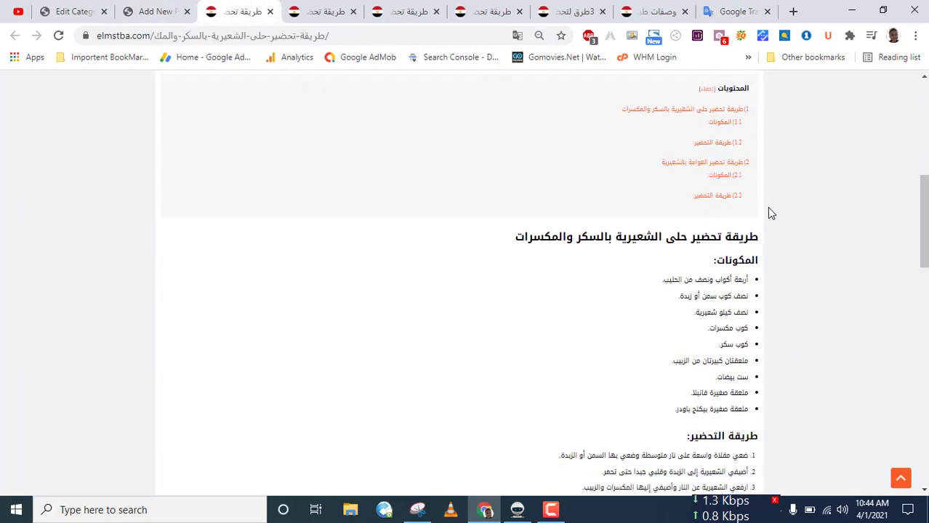
scroll(771, 213, down, 1)
drag(718, 216, 564, 346)
scroll(659, 228, down, 6)
scroll(651, 240, down, 1)
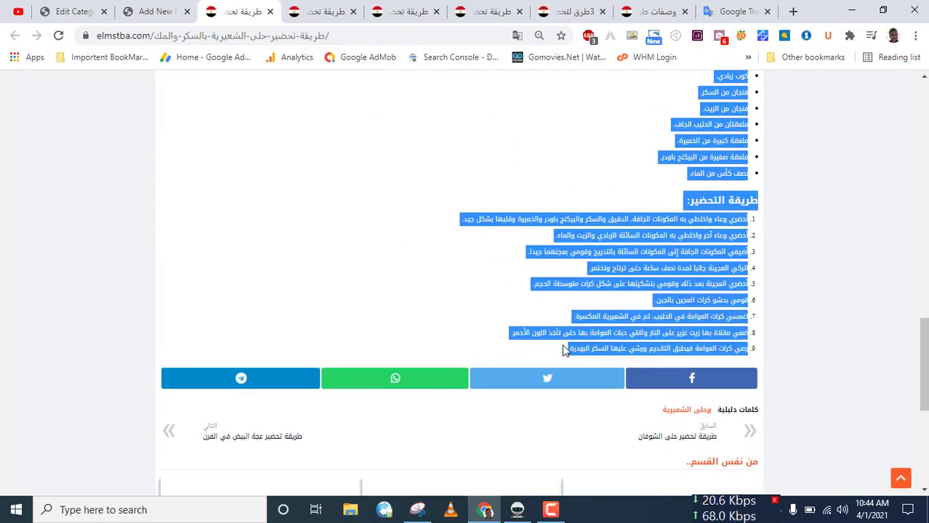
right_click(564, 347)
click(595, 356)
Step: Replace the source text in Google Translate with the copied Arabic recipes
click(734, 11)
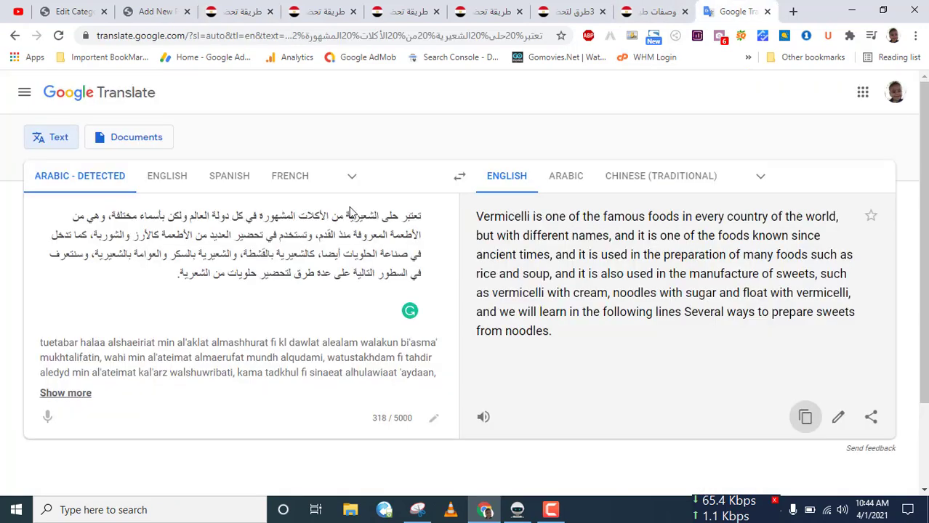
triple_click(346, 235)
click(347, 234)
key(ctrl+a)
key(BackSpace)
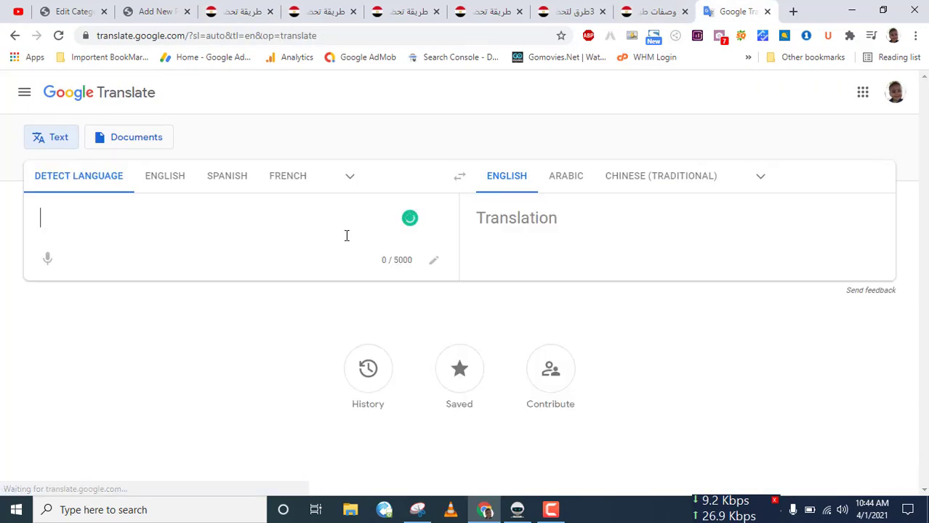
key(ctrl+v)
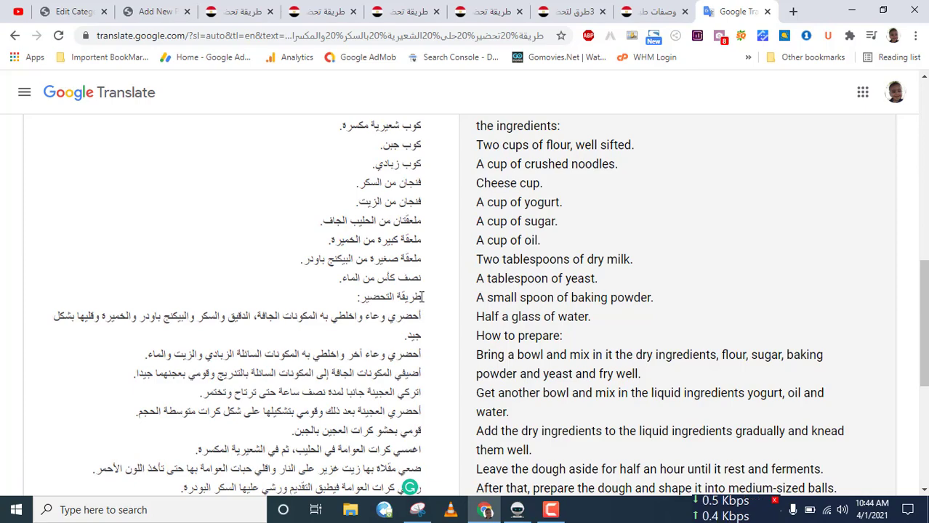
Step: Set off the second recipe's ingredients and preparation headings with blank lines in the Arabic source text
scroll(421, 297, down, 3)
scroll(421, 296, up, 9)
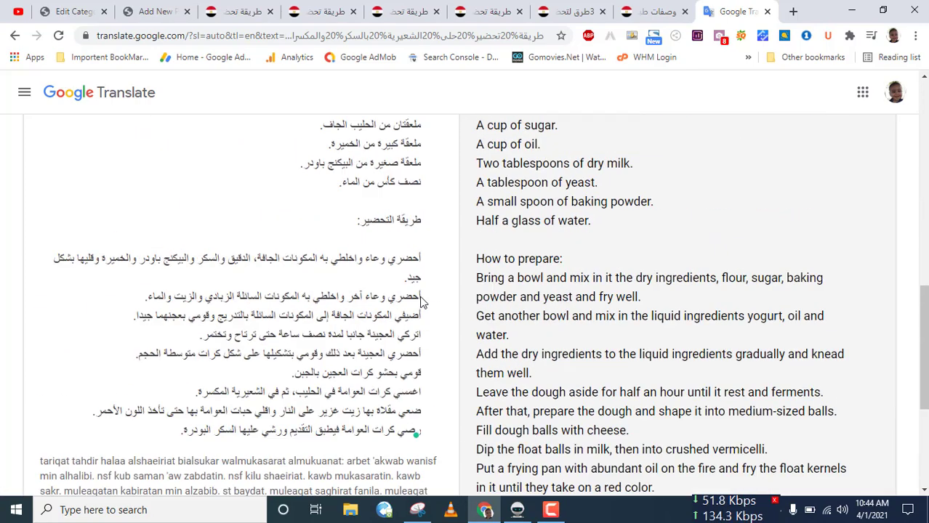
scroll(398, 362, up, 3)
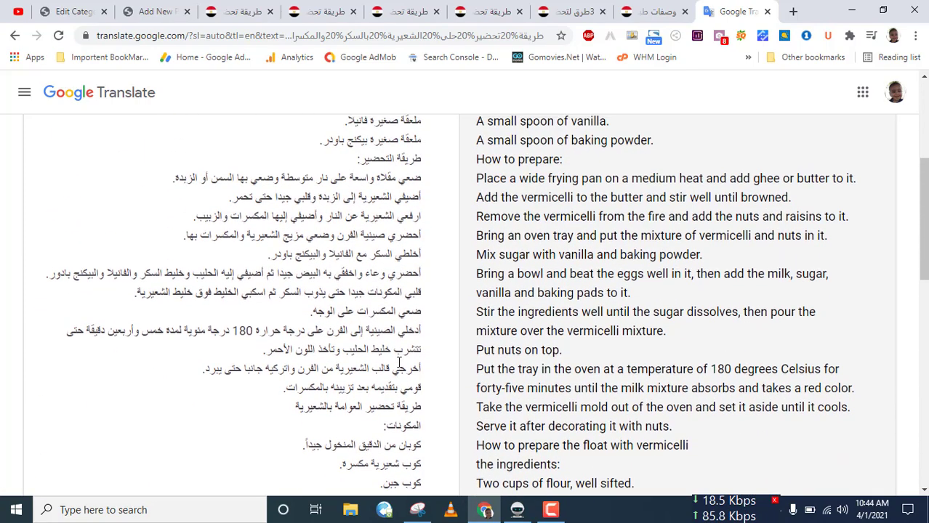
scroll(417, 342, down, 3)
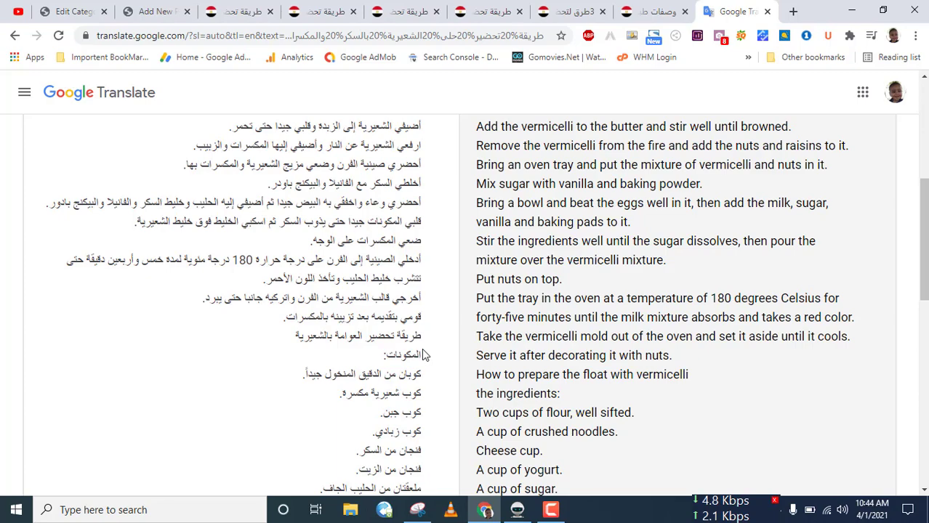
scroll(424, 354, down, 4)
scroll(422, 351, up, 6)
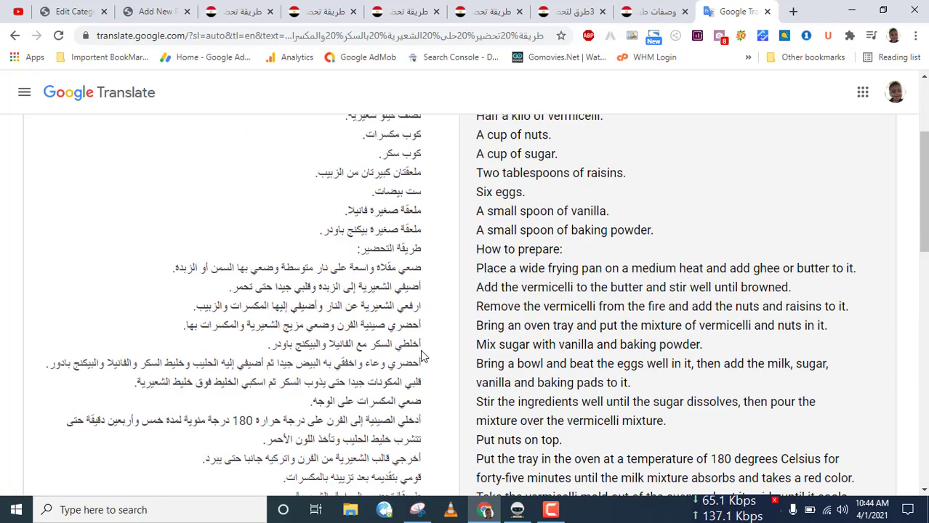
scroll(422, 355, up, 1)
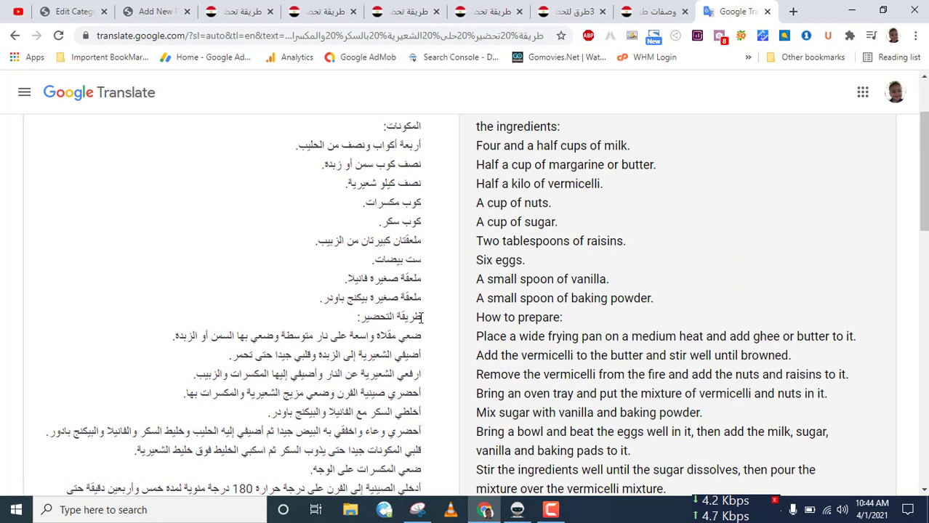
Step: Add blank lines before and after the first recipe's preparation and ingredients headings in the Arabic source text
key(Return)
key(Down)
key(Return)
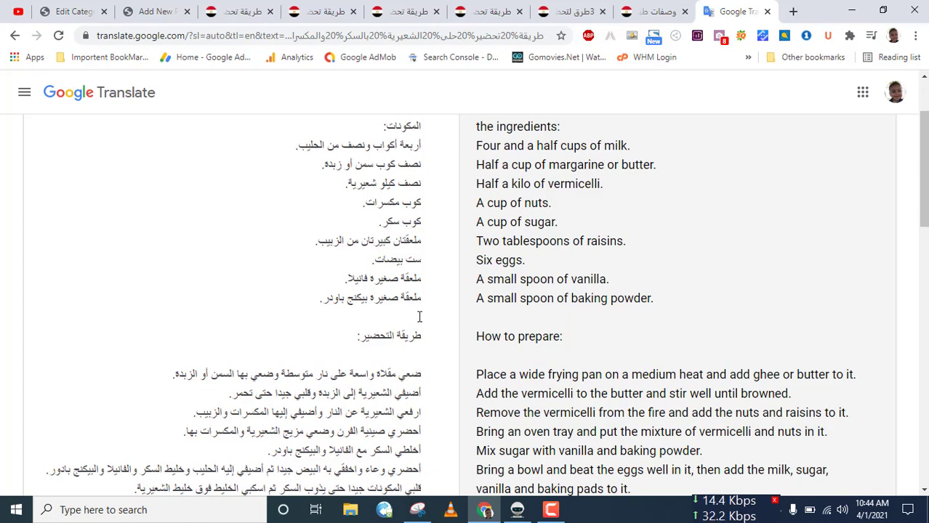
scroll(419, 317, up, 1)
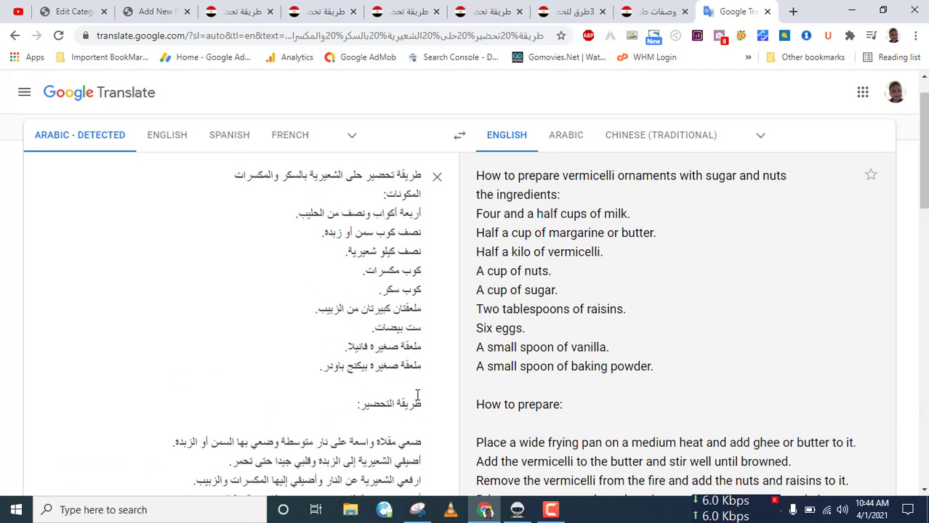
click(420, 194)
key(Return)
key(Down)
key(Return)
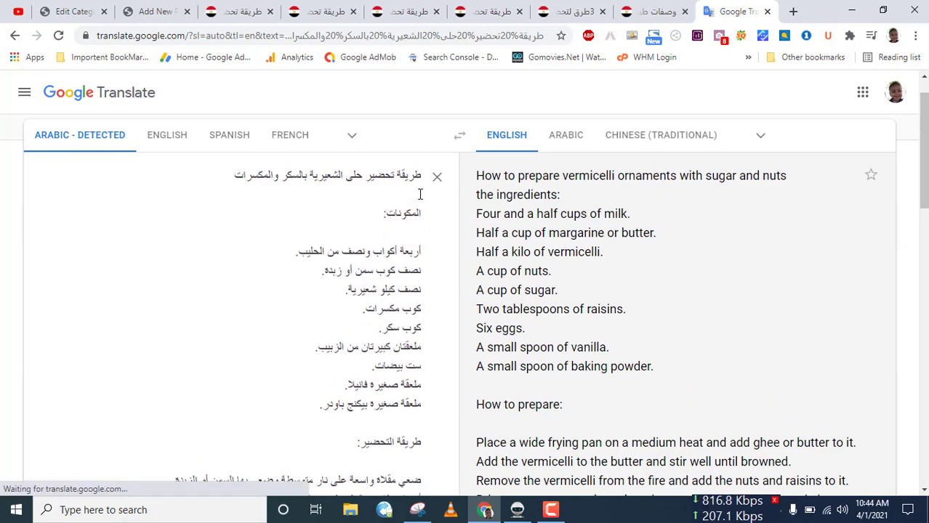
Step: Copy the full English translation of both recipes and paste it below the introductory paragraph in the WordPress post
scroll(479, 270, down, 12)
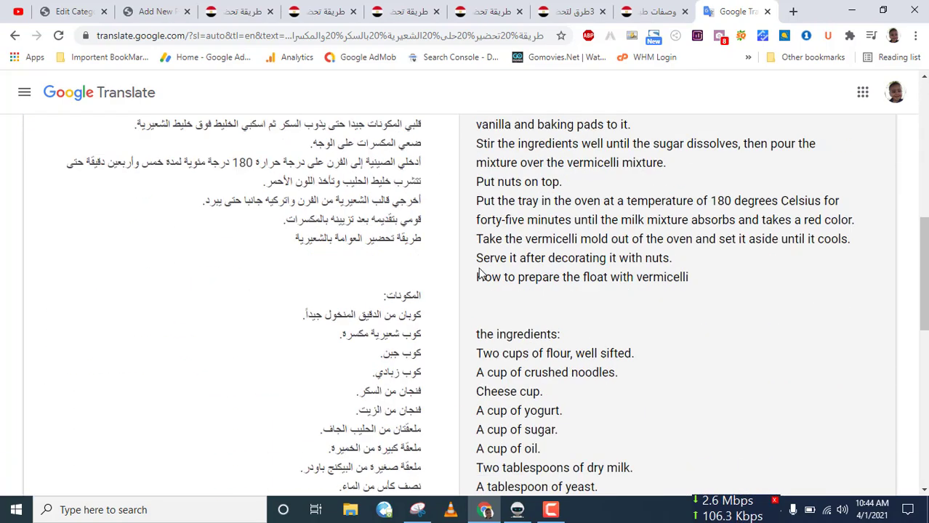
scroll(479, 274, down, 3)
click(802, 311)
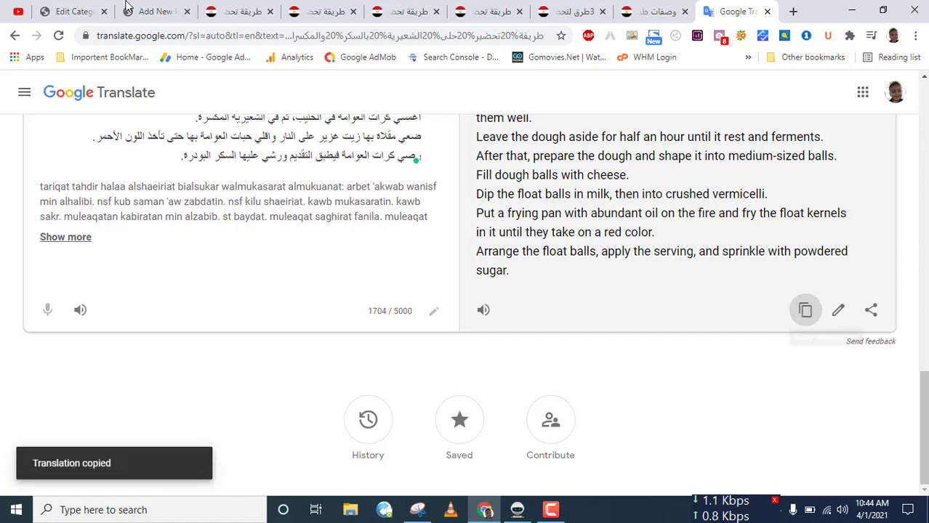
click(149, 11)
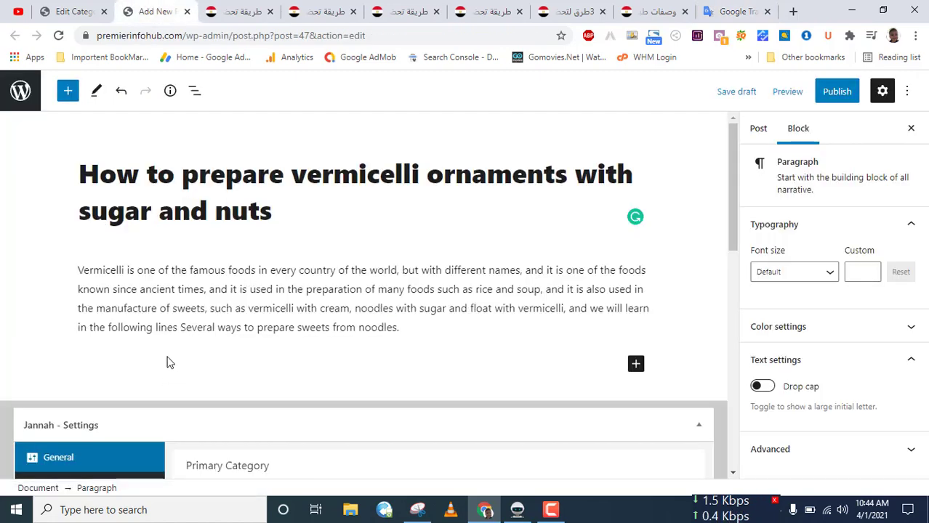
key(ctrl+v)
Step: Select the first recipe's "the ingredients:" paragraph in the post for editing
scroll(164, 315, up, 20)
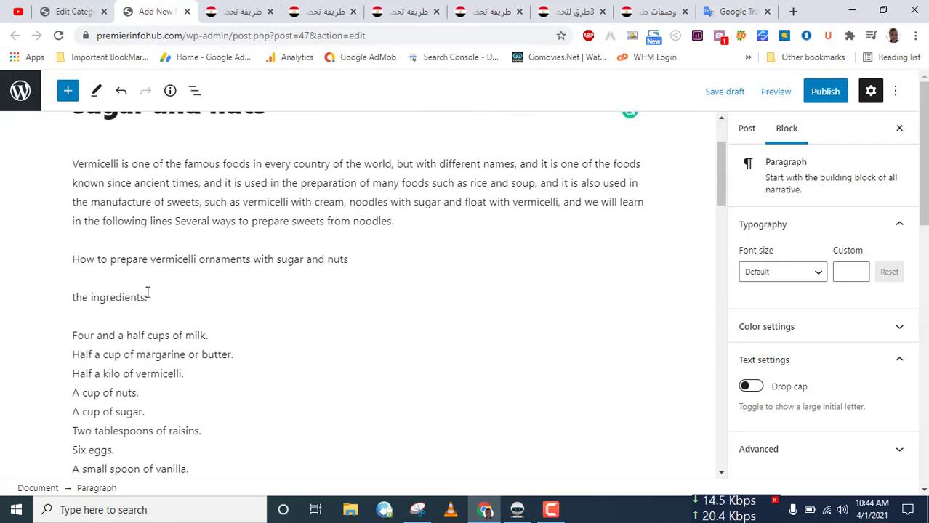
click(123, 296)
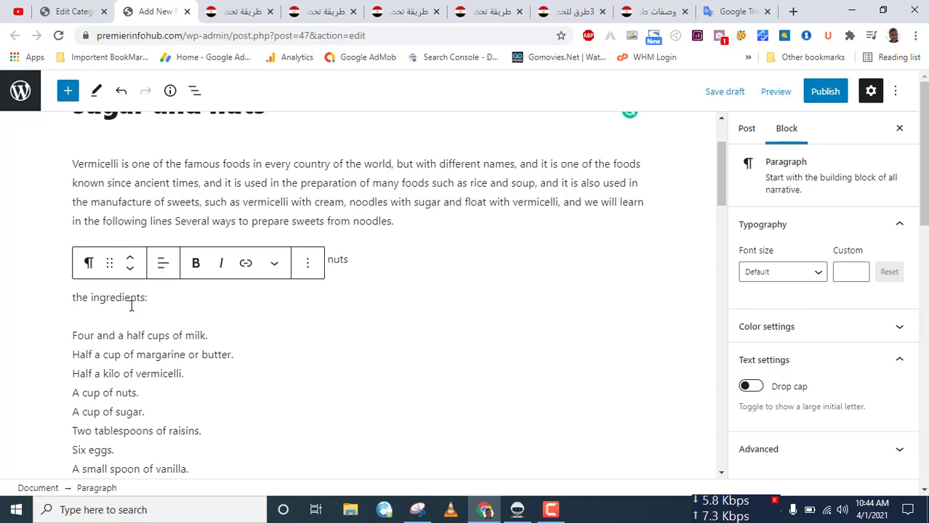
Step: Remove "the" from the first recipe's "the ingredients:" line and turn it into an H3 heading
key(Left)
key(Left)
key(BackSpace)
key(BackSpace)
key(BackSpace)
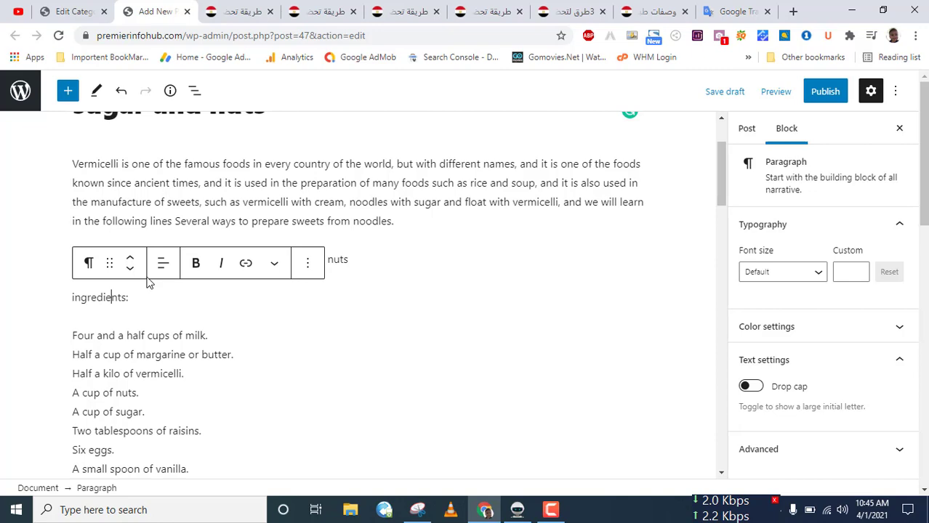
click(88, 263)
click(131, 333)
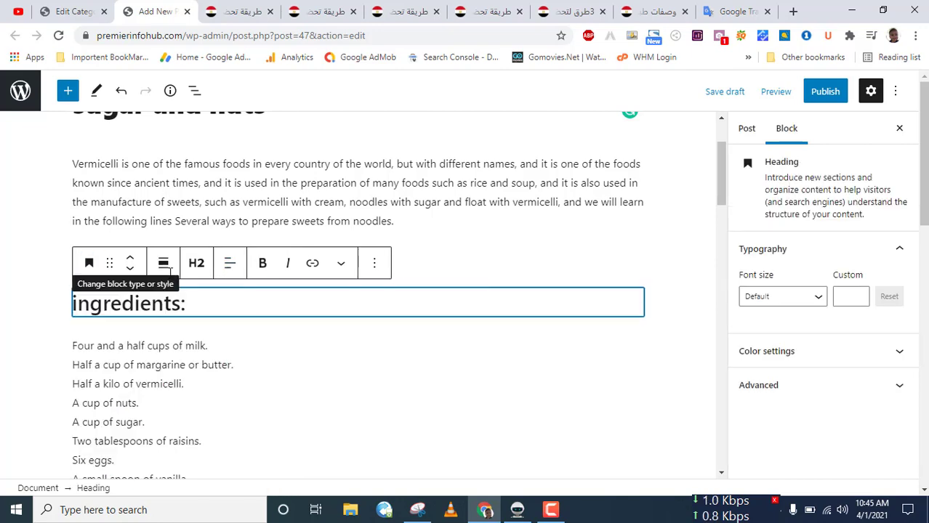
click(196, 263)
click(246, 304)
Step: Turn the first recipe's "How to prepare:" line into an H3 heading
scroll(274, 356, down, 2)
scroll(274, 355, down, 2)
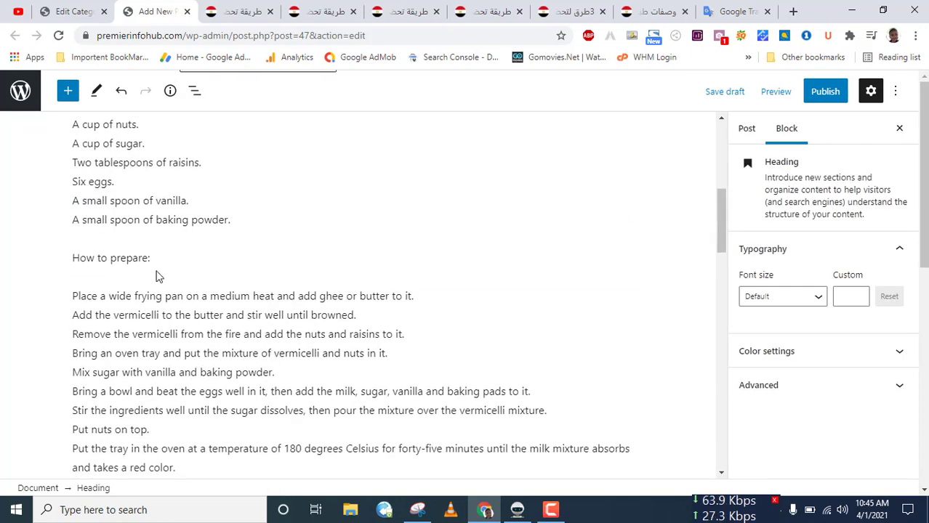
click(134, 256)
click(88, 223)
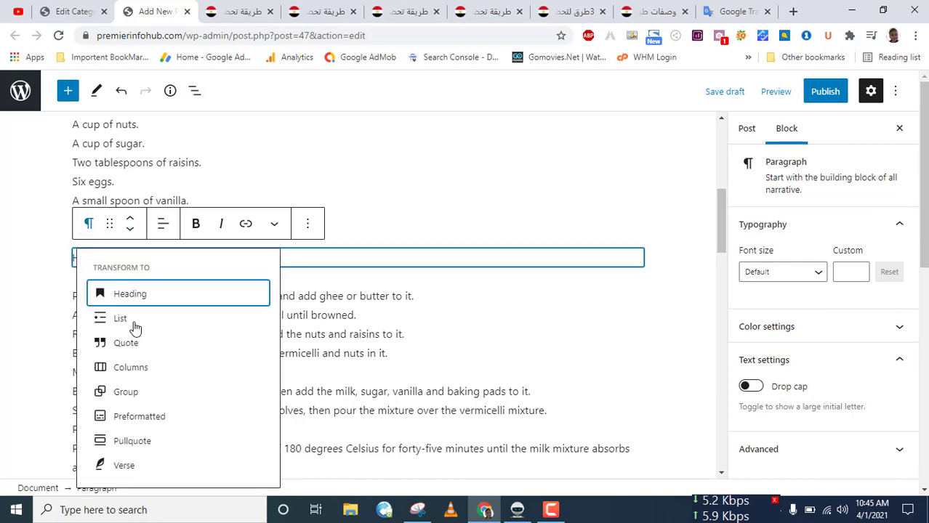
click(130, 294)
click(194, 223)
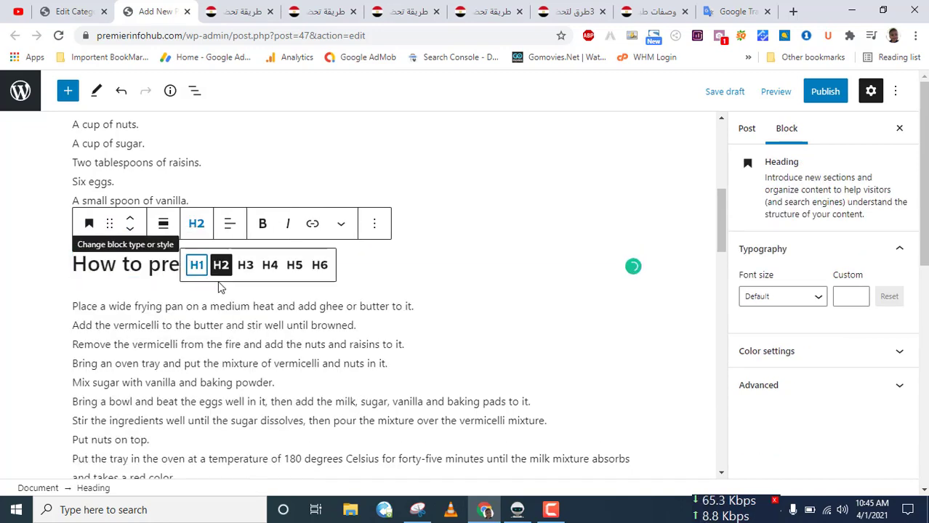
click(245, 265)
Step: Split the second recipe's "the ingredients:" line into its own block, separate from the list starting with "Two cups of flour"
scroll(248, 291, down, 3)
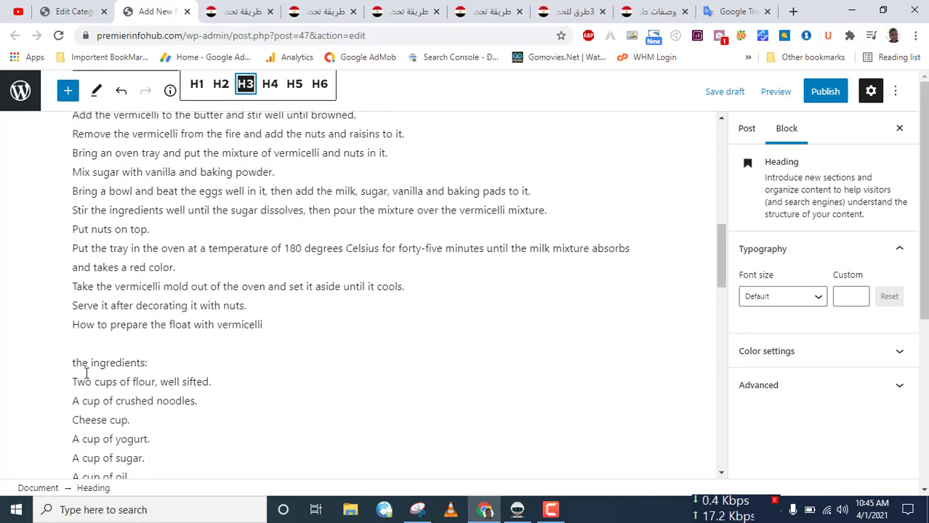
click(74, 381)
key(Return)
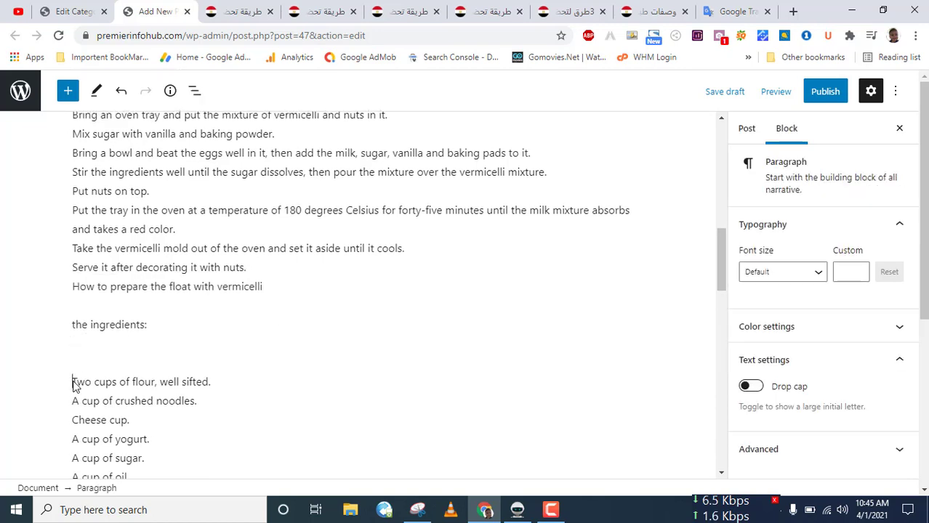
key(BackSpace)
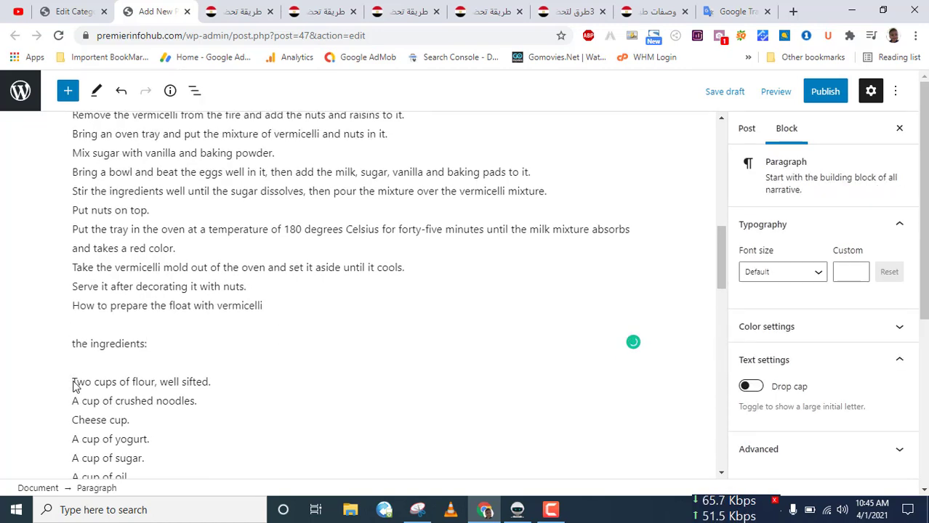
Step: Shorten the second recipe's "the ingredients:" line to "ingredients:" and make it an H3 heading
click(94, 320)
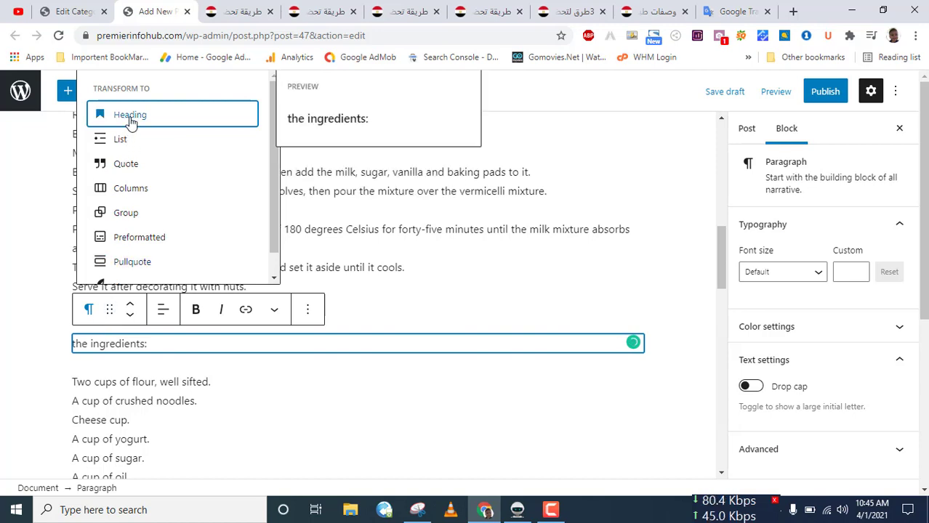
click(93, 347)
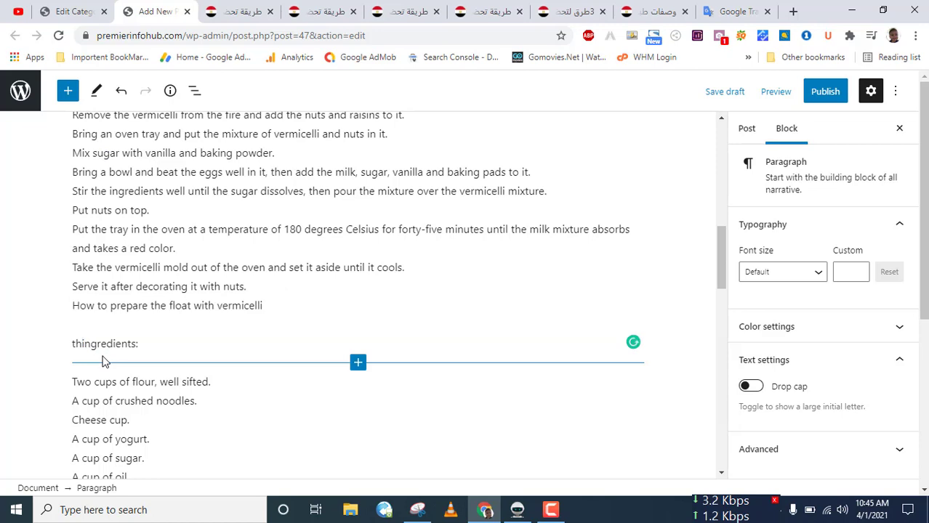
key(ctrl+z)
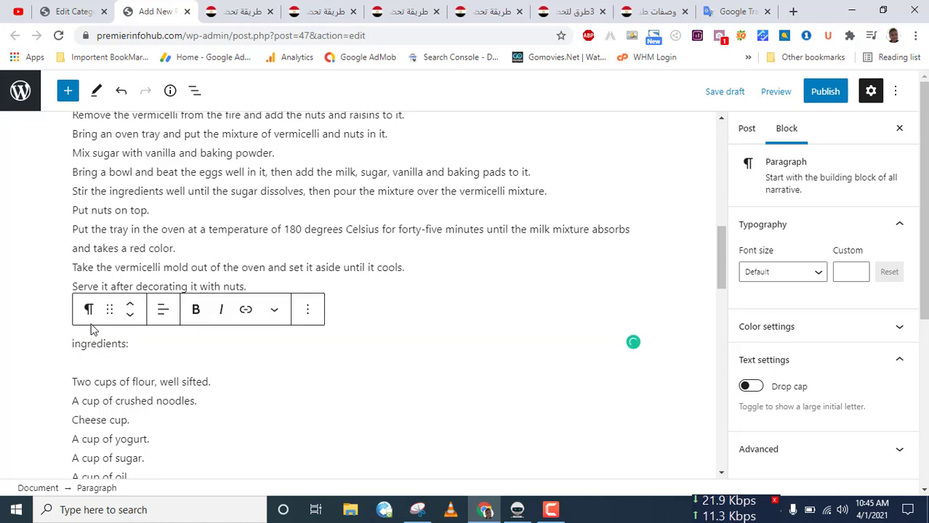
click(89, 311)
click(146, 117)
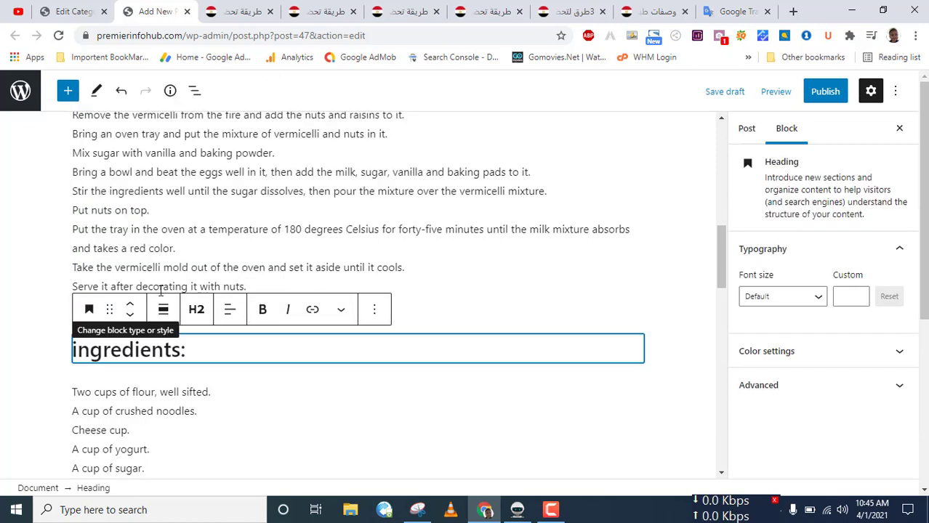
click(195, 310)
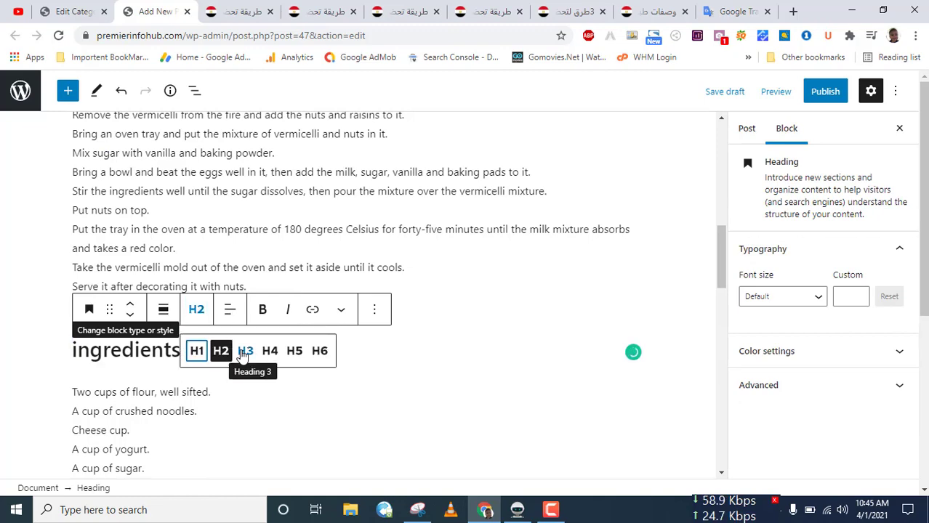
click(245, 352)
Step: Turn the second recipe's "How to prepare:" line into an H3 heading
scroll(211, 386, down, 4)
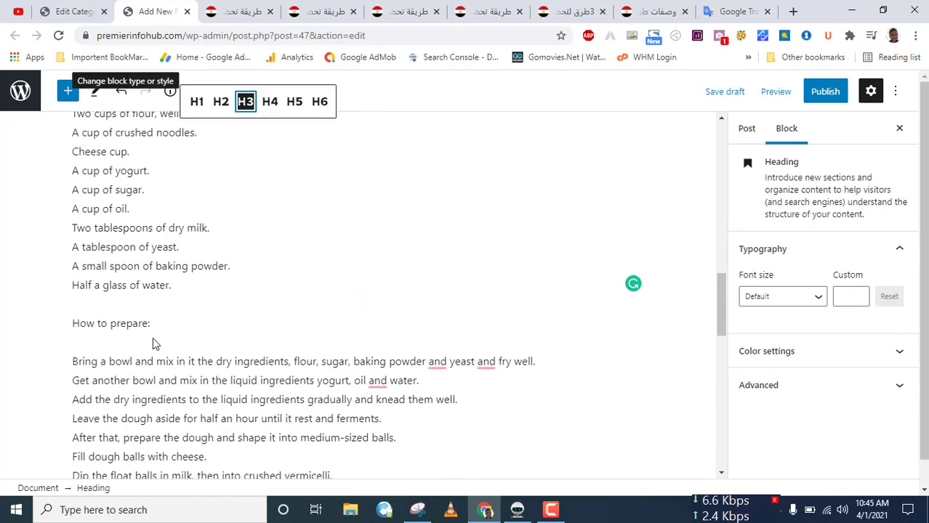
click(128, 325)
click(89, 289)
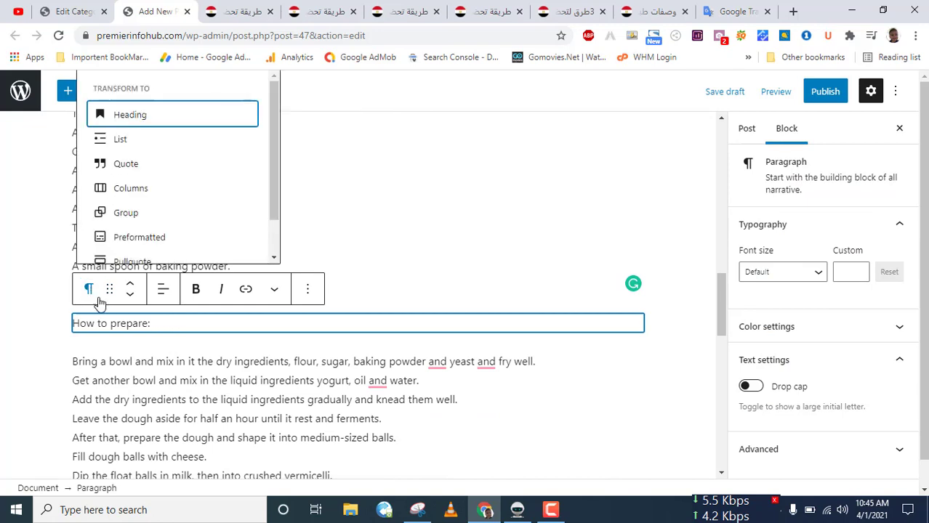
click(140, 116)
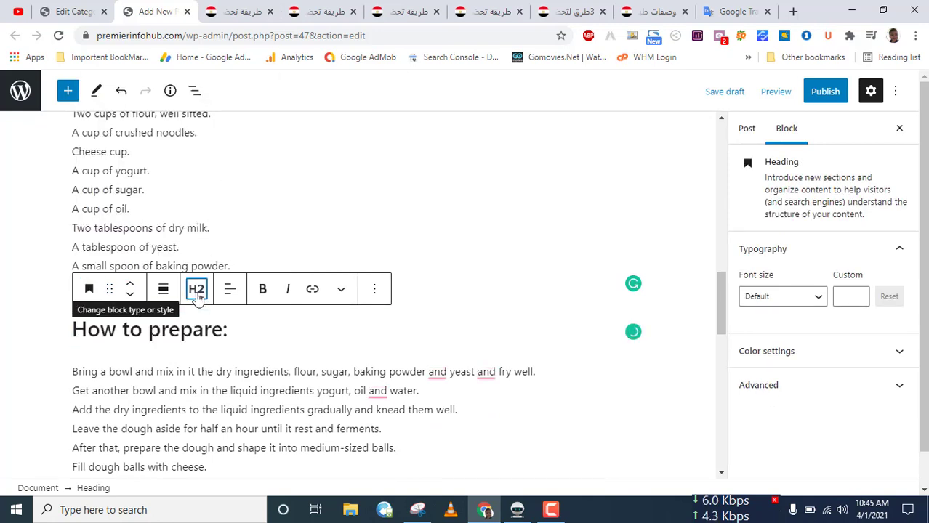
click(195, 290)
click(245, 330)
Step: Accept the Grammarly comma suggestions after "oil", "baking powder" and "yeast" in the second recipe's preparation steps
mouse_move(377, 384)
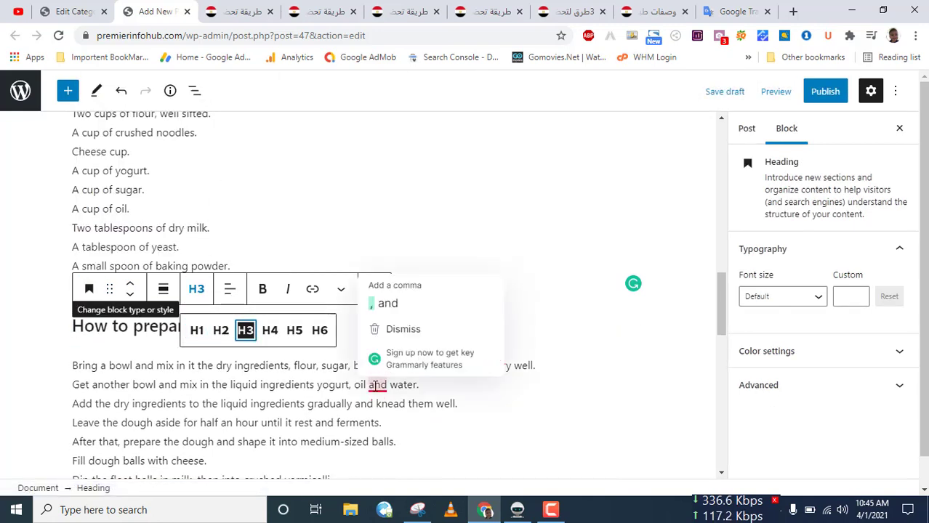
click(388, 302)
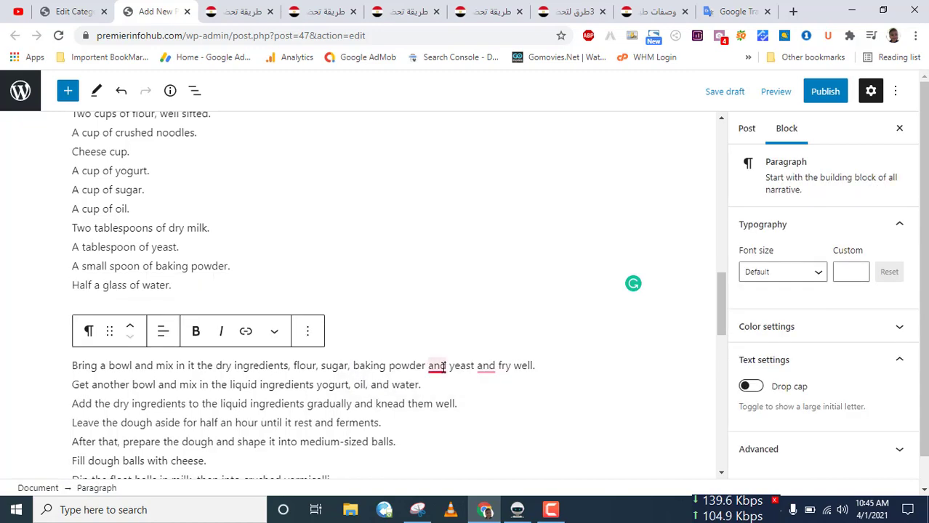
mouse_move(440, 366)
click(441, 402)
mouse_move(487, 366)
click(497, 402)
Step: Delete the "How to prepare vermicelli ornaments with sugar and nuts" paragraph between the introduction and the first ingredients heading
scroll(335, 385, down, 2)
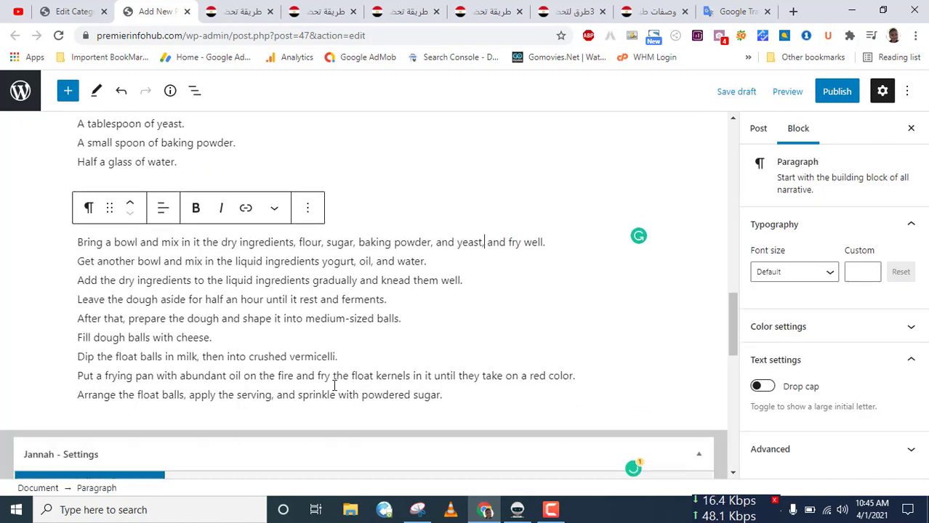
scroll(335, 386, down, 1)
scroll(221, 343, up, 6)
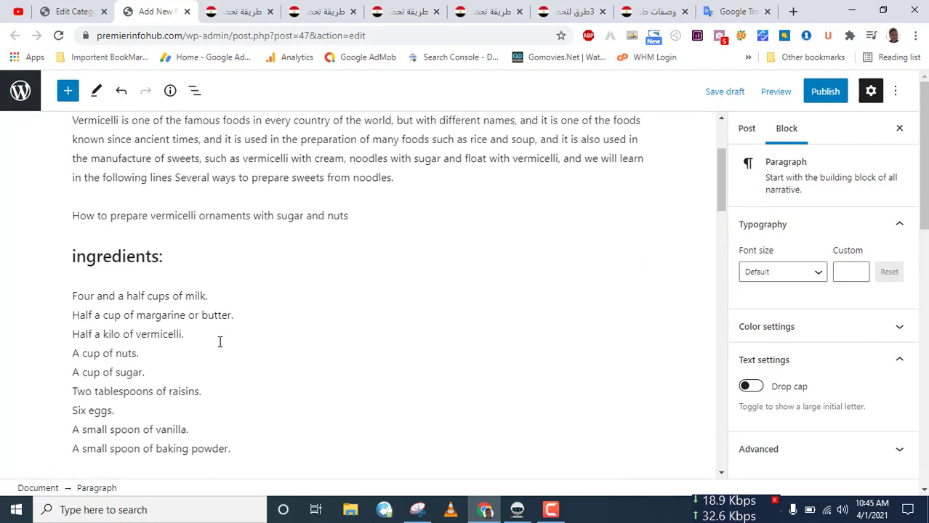
scroll(220, 342, up, 2)
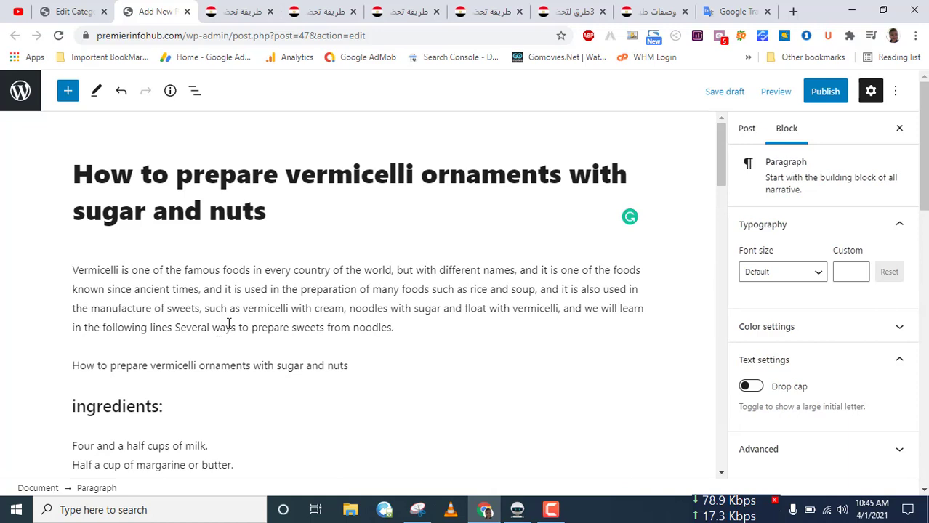
click(108, 366)
triple_click(189, 369)
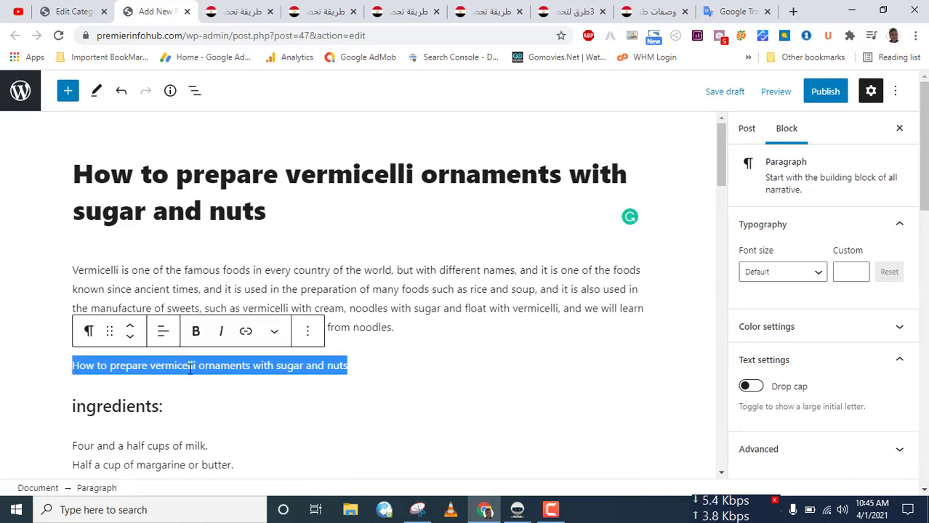
click(189, 368)
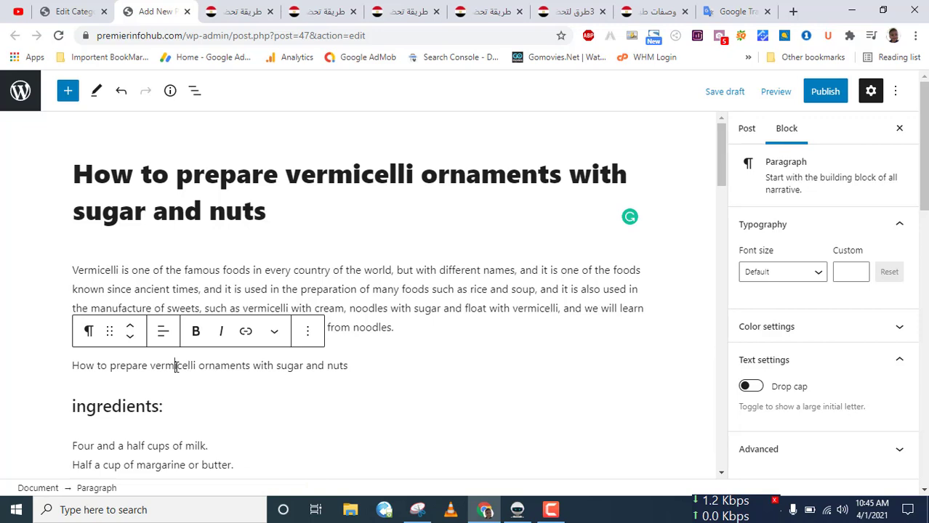
triple_click(176, 367)
key(BackSpace)
key(BackSpace)
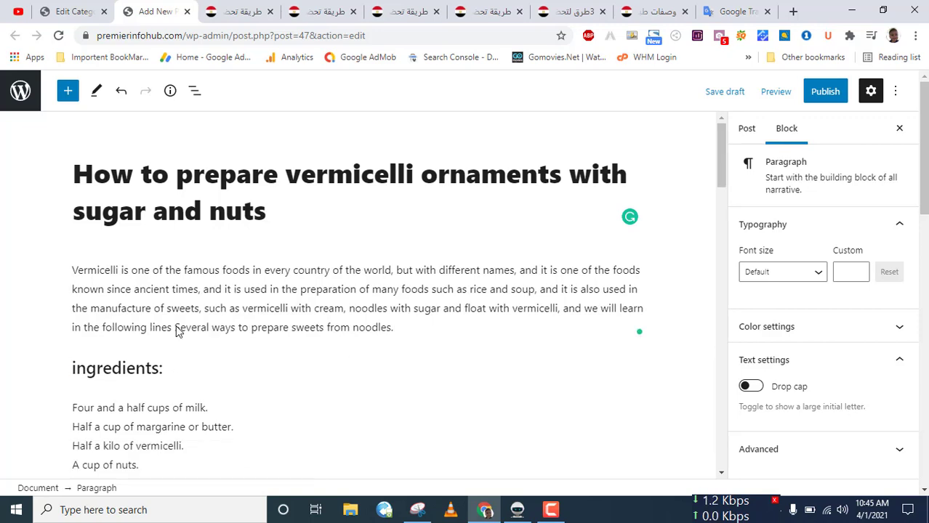
Step: Copy the post title into a new block above the introduction paragraph and make it an H2 heading
triple_click(240, 186)
key(ctrl+c)
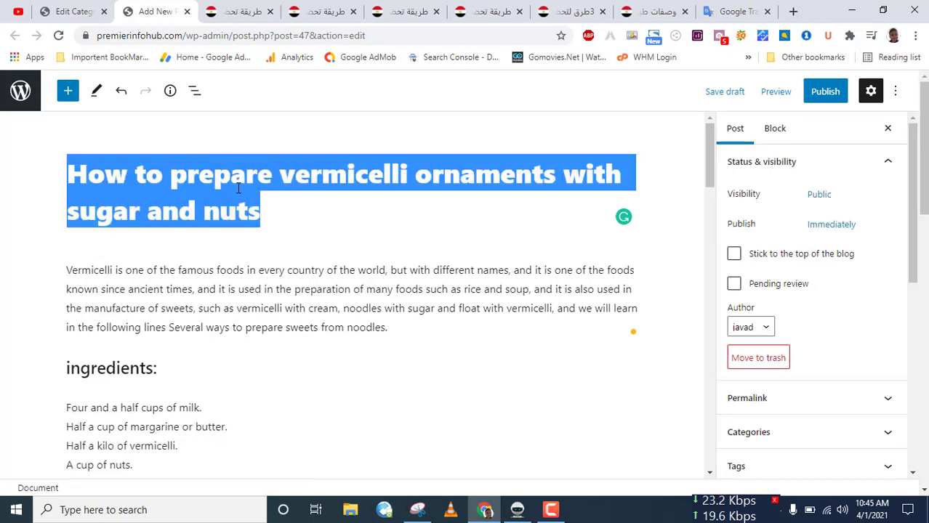
click(69, 269)
key(Return)
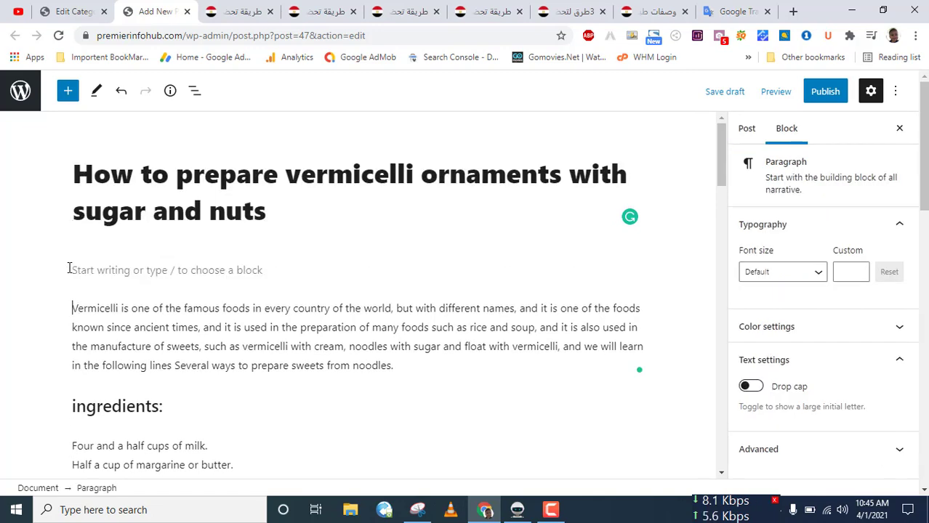
click(69, 270)
key(ctrl+v)
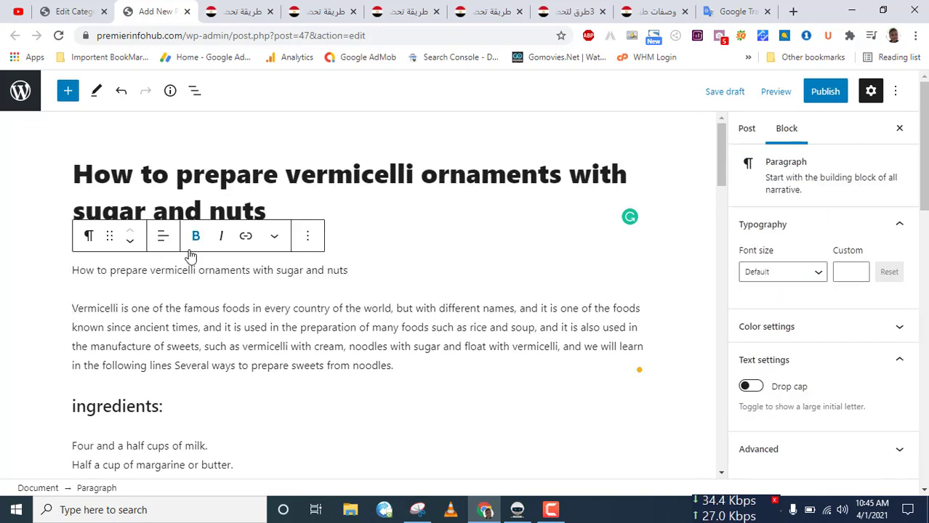
click(89, 235)
click(135, 309)
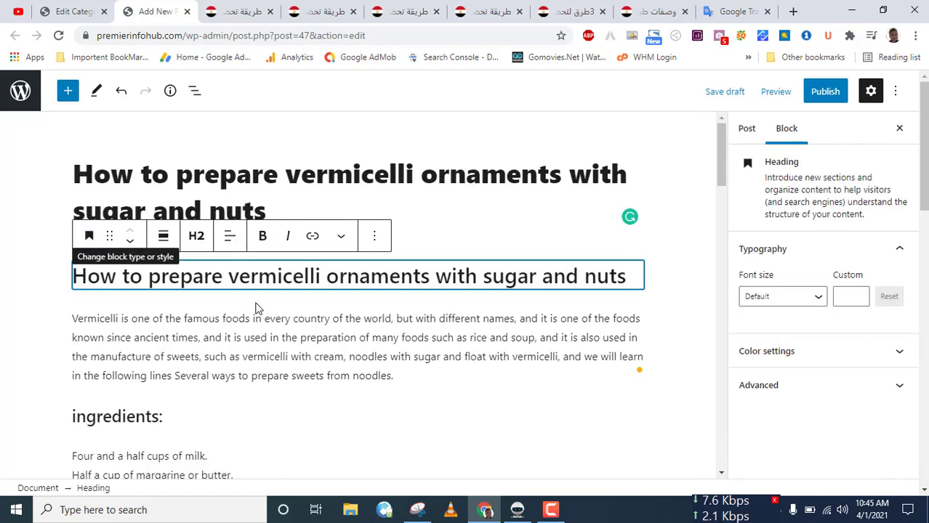
Step: Check the heading levels of the subtitle above the introduction and the first "ingredients:" heading
click(275, 176)
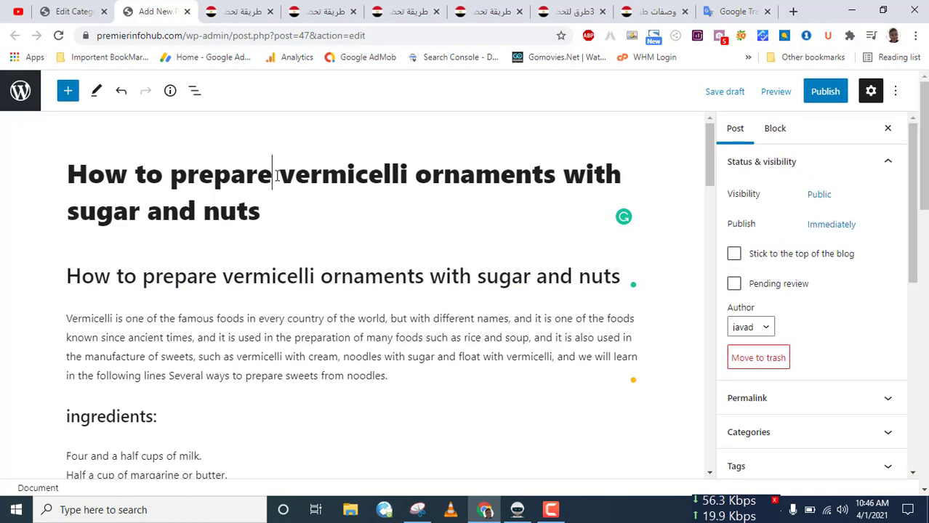
click(285, 278)
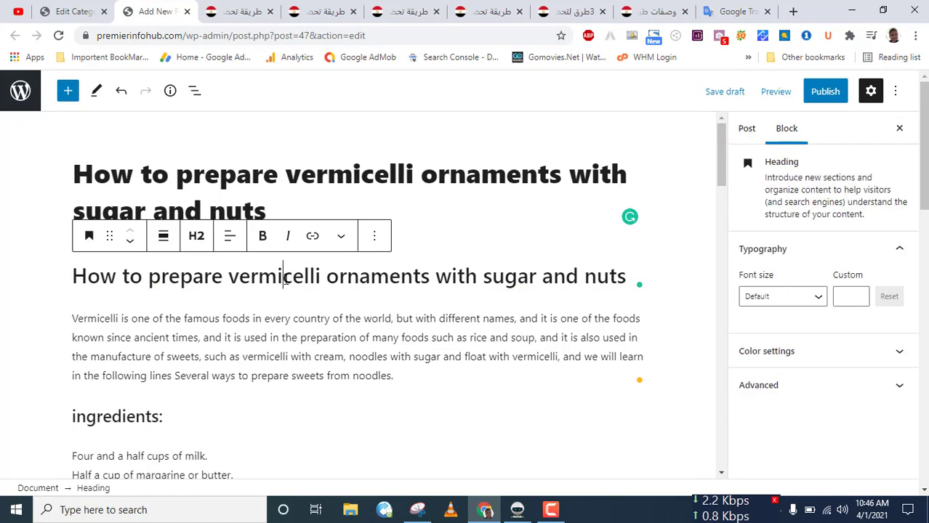
scroll(218, 385, down, 1)
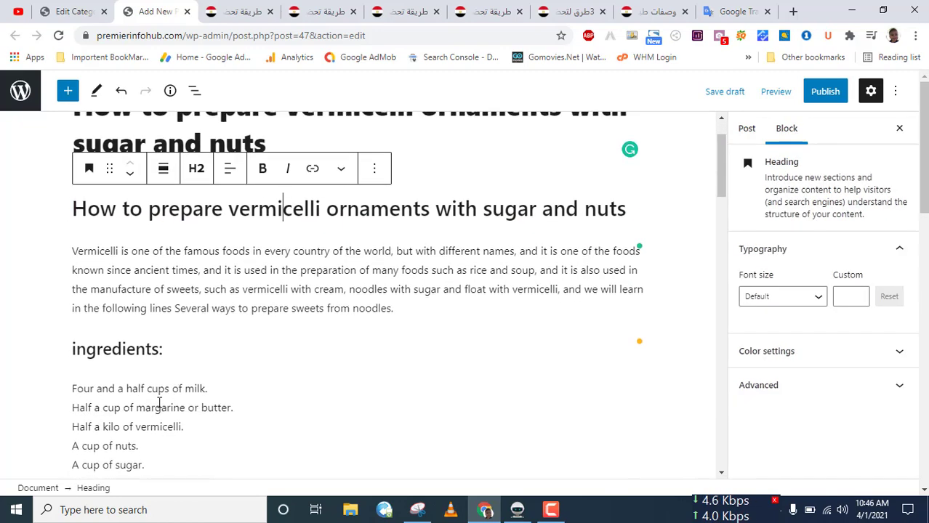
click(125, 348)
scroll(296, 373, down, 1)
scroll(319, 371, up, 2)
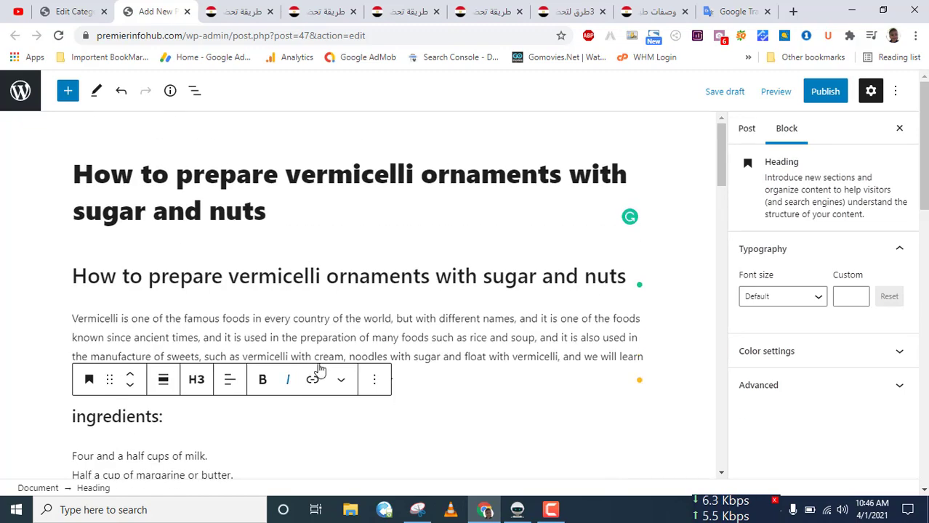
Step: Copy the post title and upload How-to-prepare-vermicelli-ornaments-with-sugar-and-nuts.png from the computer as the featured image
triple_click(279, 187)
key(ctrl+c)
scroll(729, 407, down, 1)
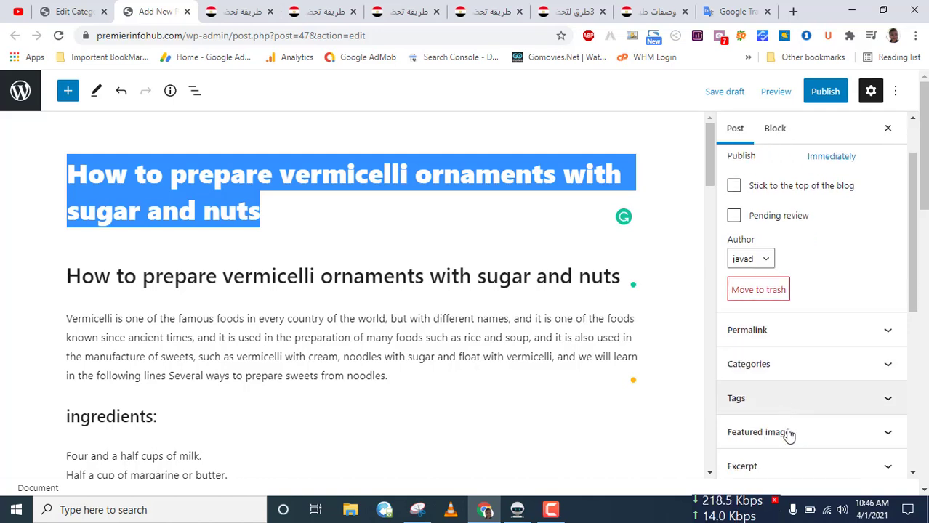
click(789, 434)
click(787, 426)
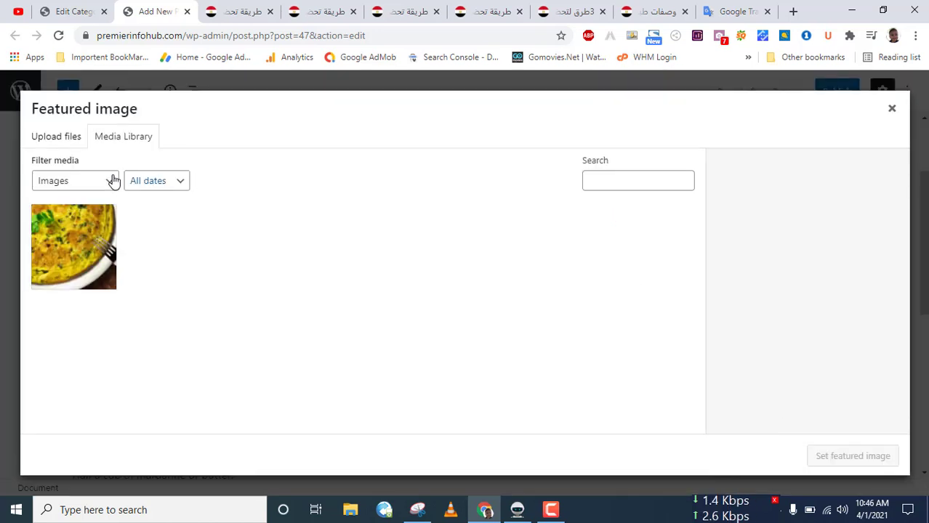
click(56, 136)
click(446, 302)
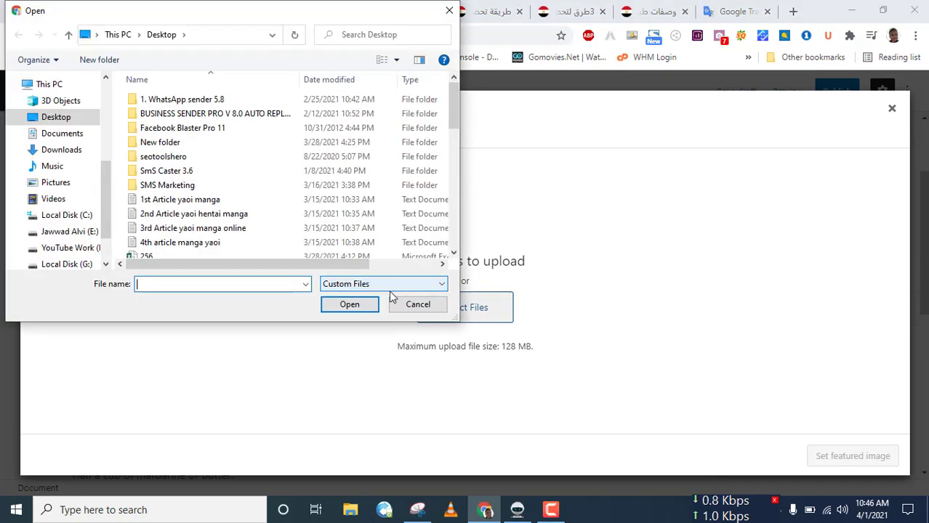
click(353, 304)
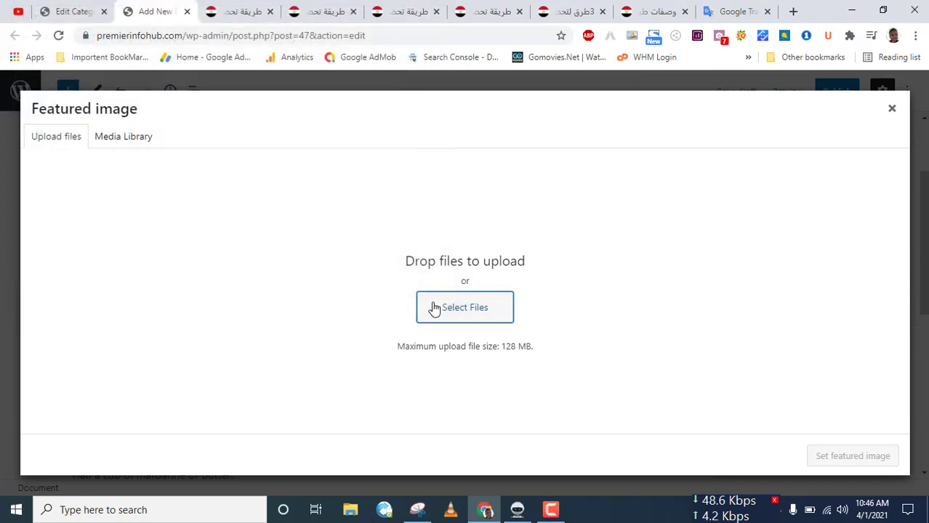
click(852, 456)
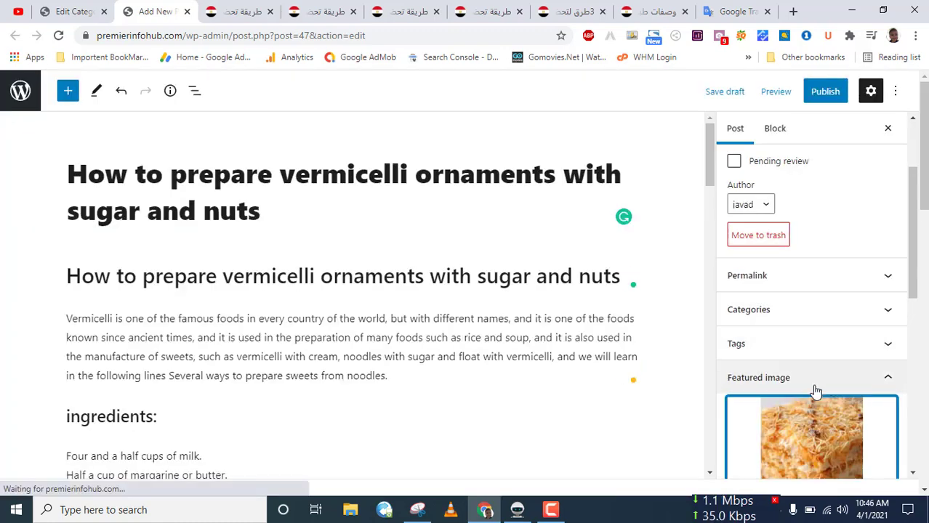
Step: Reopen the featured image's details and fill its alt text, caption and description with the copied post title
click(811, 418)
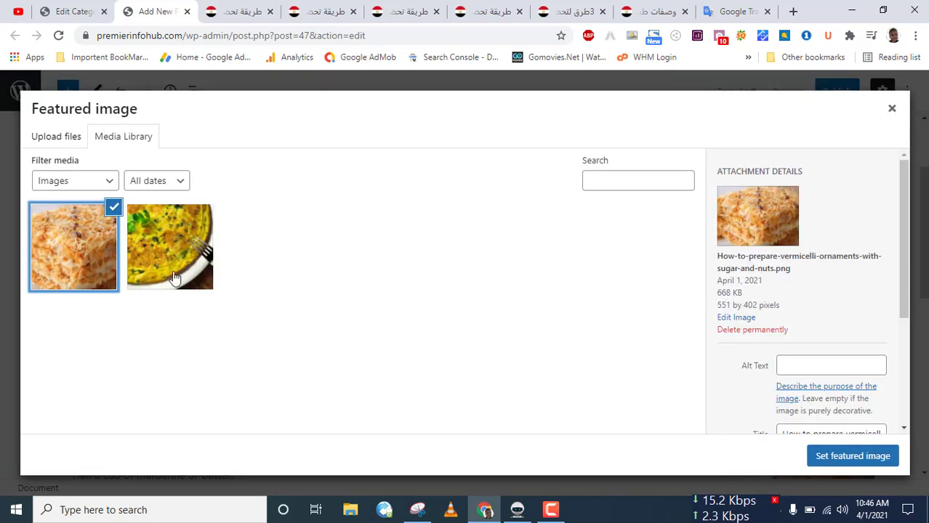
click(823, 363)
key(ctrl+v)
scroll(836, 331, down, 3)
click(831, 300)
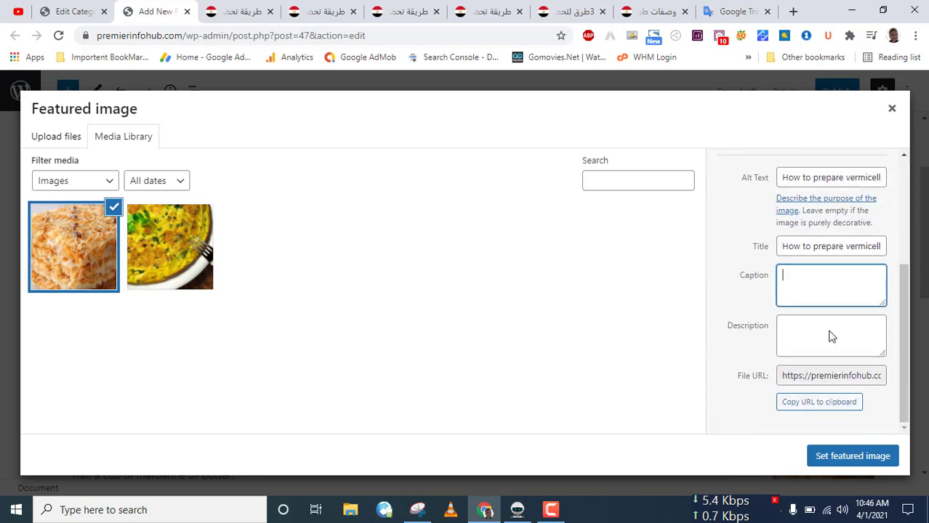
key(ctrl+v)
click(831, 336)
key(ctrl+v)
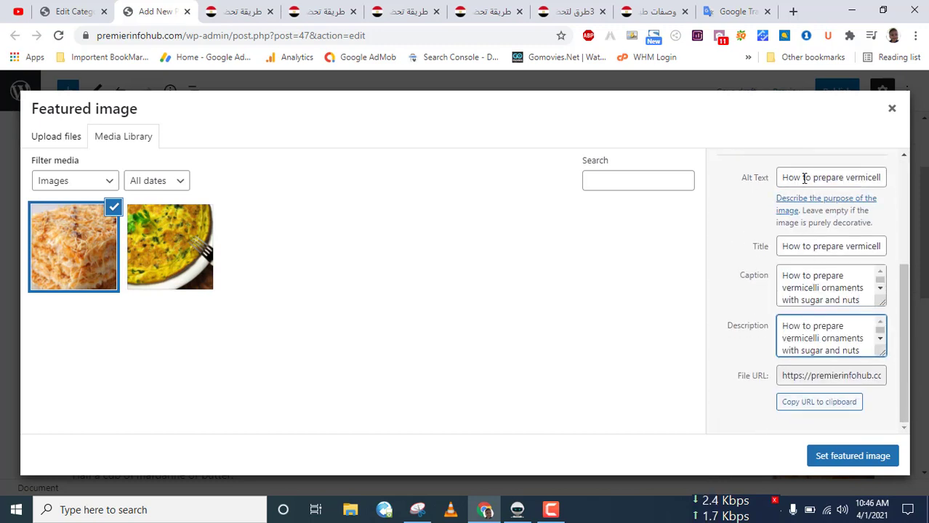
Step: Check the image's alt text and description entries and confirm it as the featured image
drag(804, 179, 825, 179)
click(837, 179)
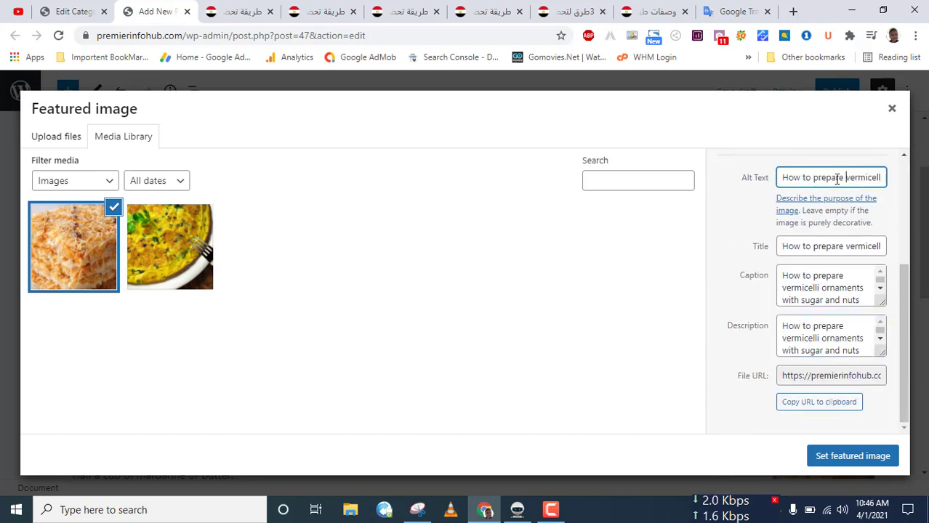
triple_click(785, 179)
click(753, 186)
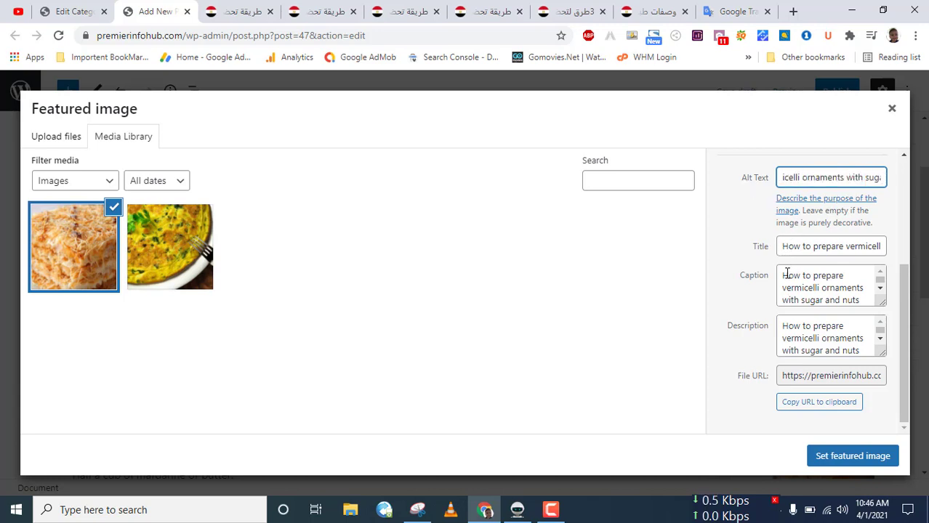
drag(785, 329, 862, 352)
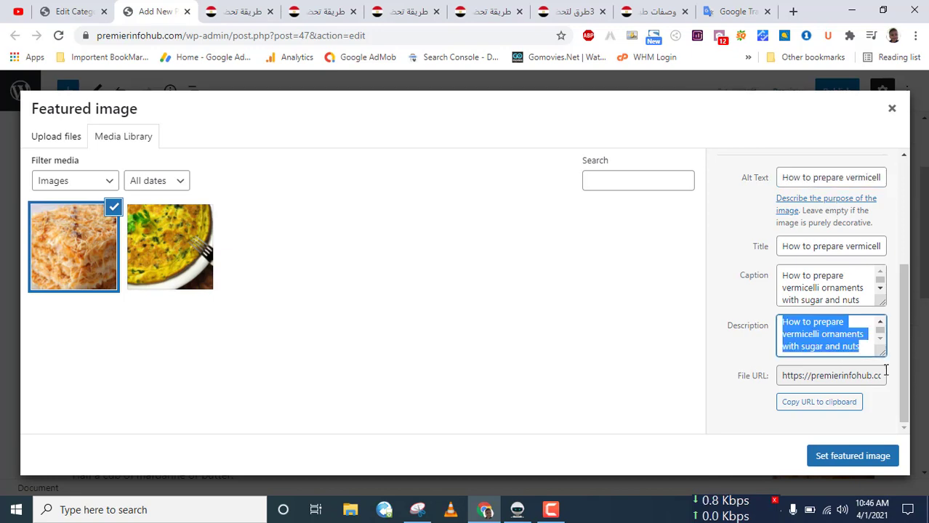
click(842, 453)
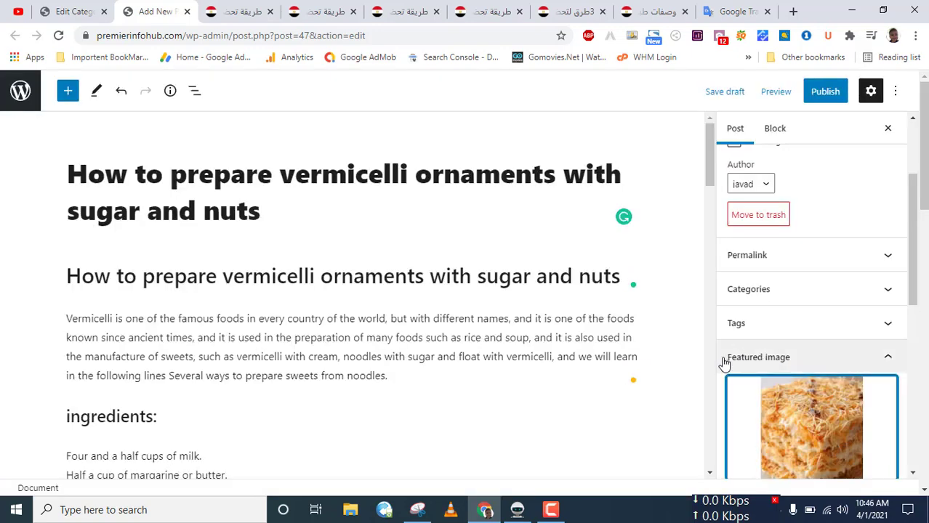
Step: Publish the vermicelli post immediately with public visibility and close the publishing confirmation
scroll(836, 162, up, 2)
click(825, 92)
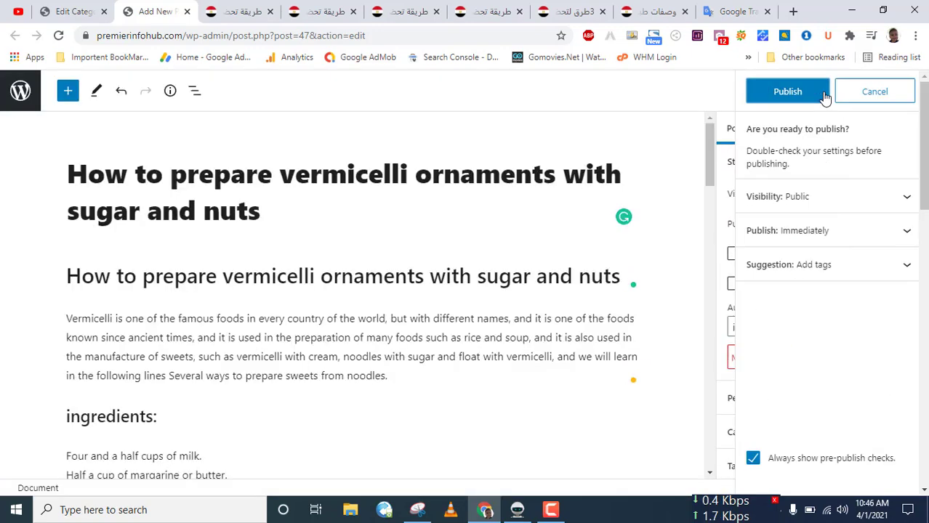
click(779, 93)
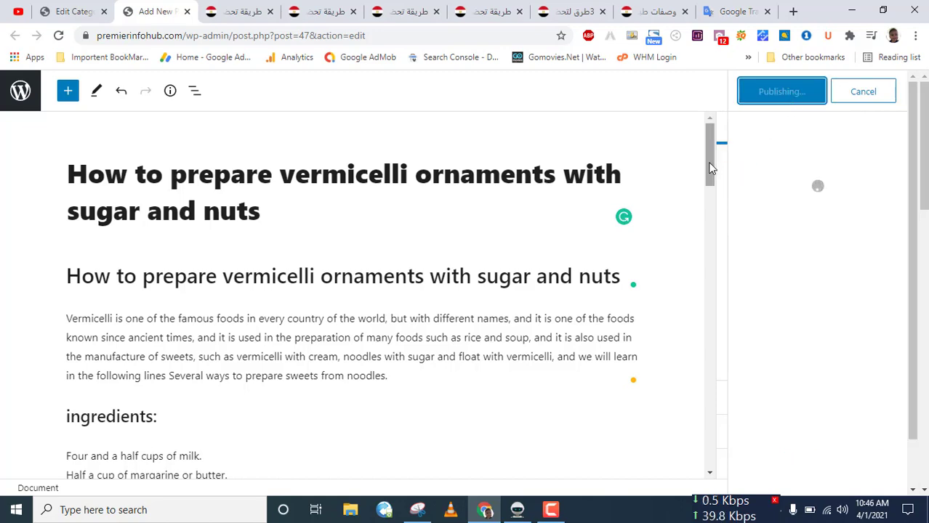
mouse_move(708, 162)
mouse_down()
mouse_move(711, 173)
mouse_move(714, 148)
mouse_up()
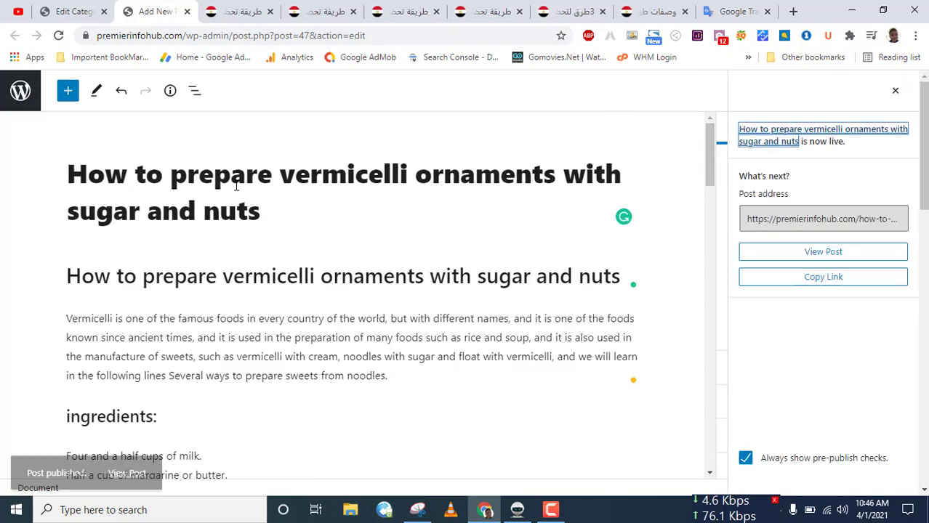
click(895, 91)
Step: Look through the published post's content and save it again as an update
scroll(525, 280, down, 6)
scroll(518, 283, up, 2)
scroll(502, 265, up, 4)
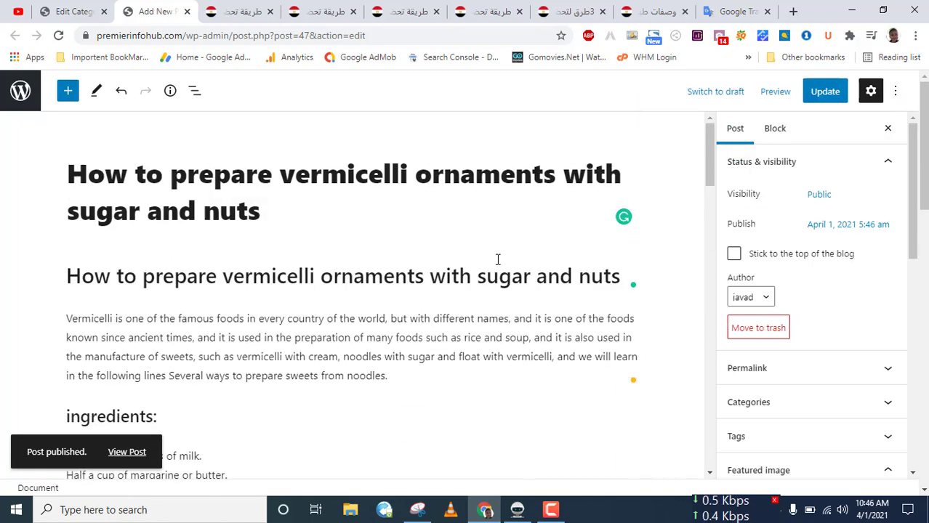
click(825, 93)
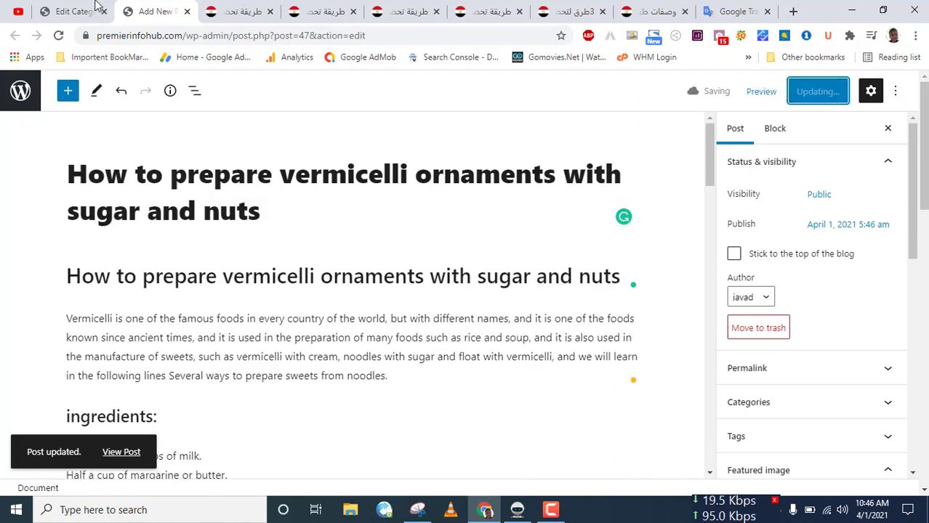
Step: Compare the post's title, headings and ingredients with the original Arabic article on elmstba.com
drag(277, 174, 261, 212)
click(270, 195)
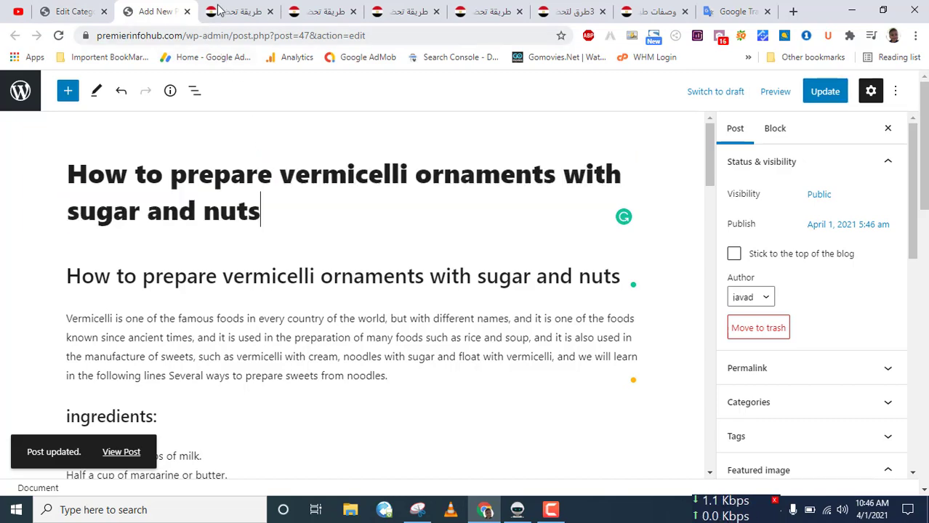
click(223, 11)
click(171, 8)
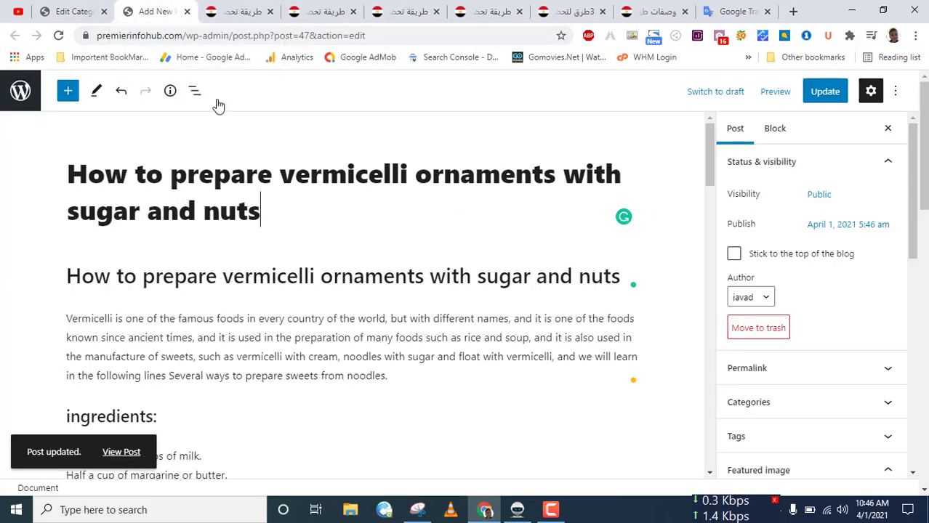
scroll(254, 291, down, 1)
scroll(253, 309, down, 1)
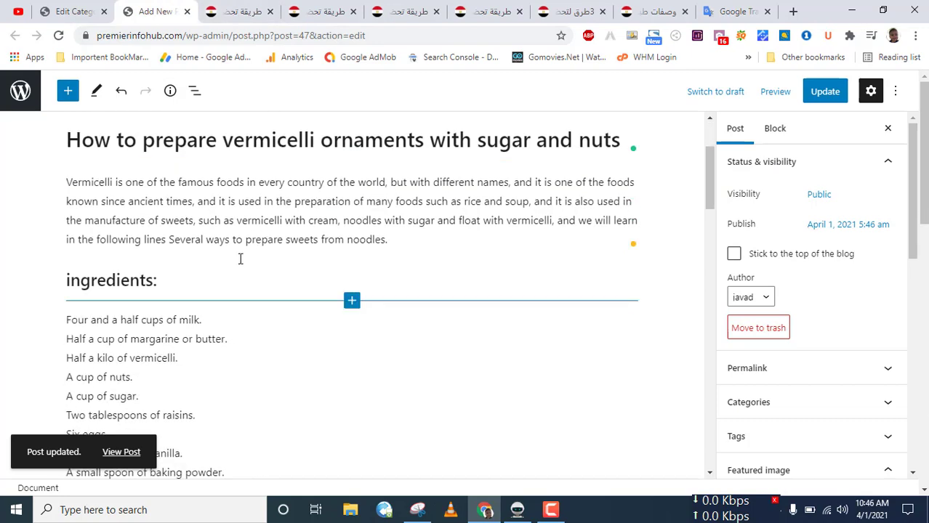
click(239, 11)
scroll(638, 256, up, 4)
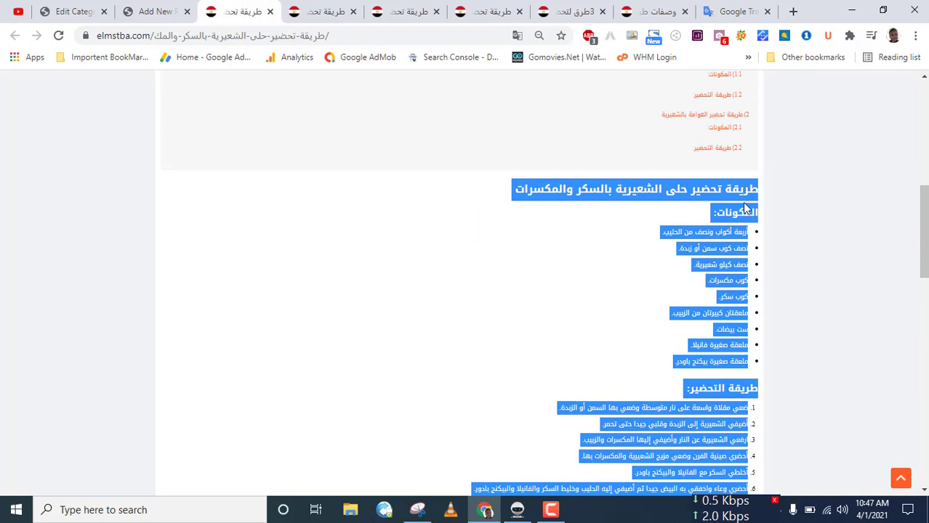
click(157, 6)
scroll(216, 261, down, 15)
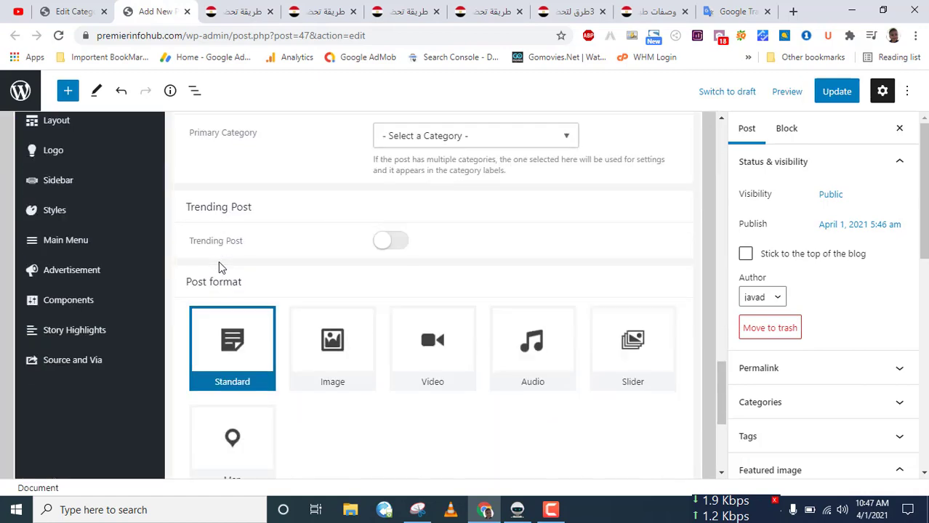
scroll(254, 318, up, 8)
scroll(254, 318, up, 10)
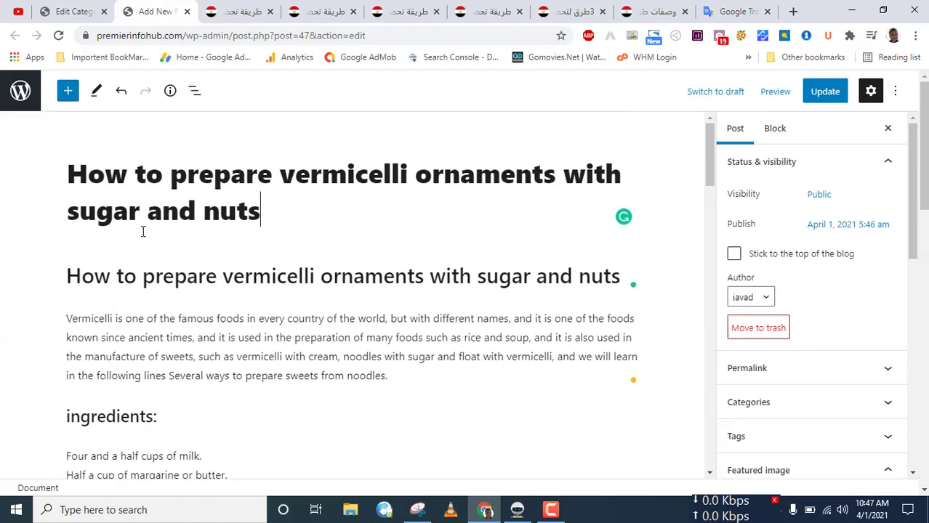
drag(74, 178, 262, 202)
click(264, 198)
click(256, 175)
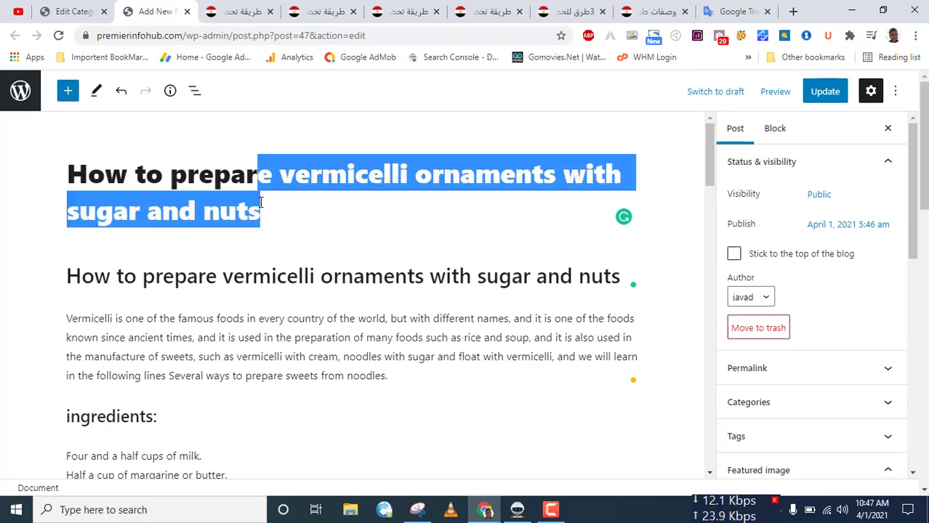
click(262, 203)
scroll(280, 254, down, 15)
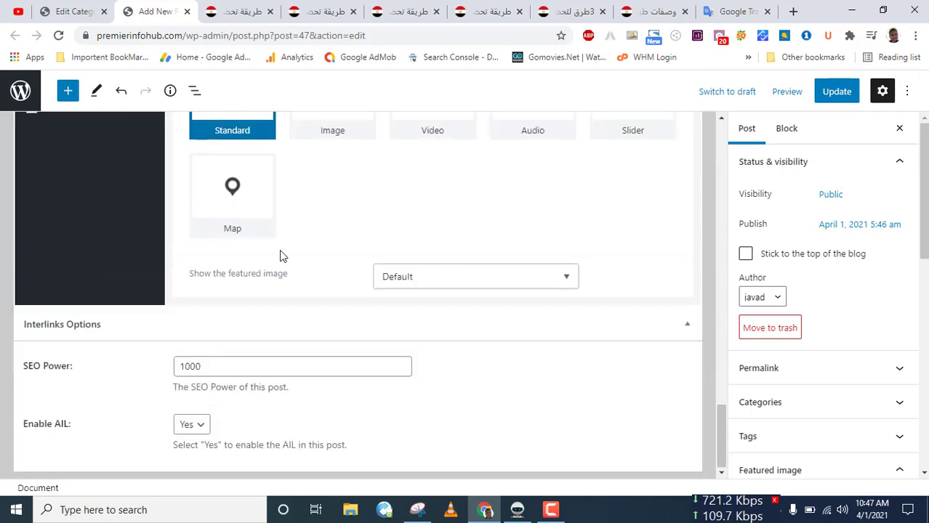
scroll(280, 250, up, 15)
scroll(304, 278, down, 5)
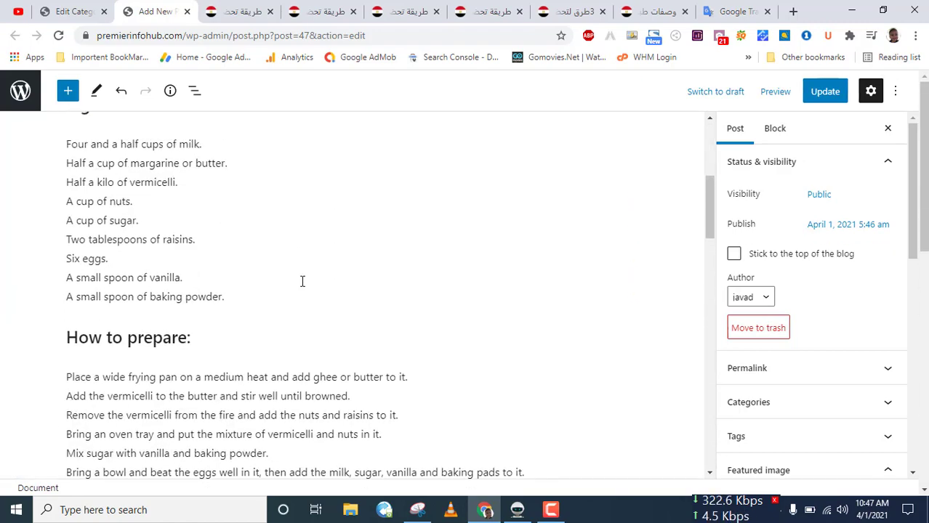
scroll(304, 280, up, 5)
click(93, 9)
click(153, 11)
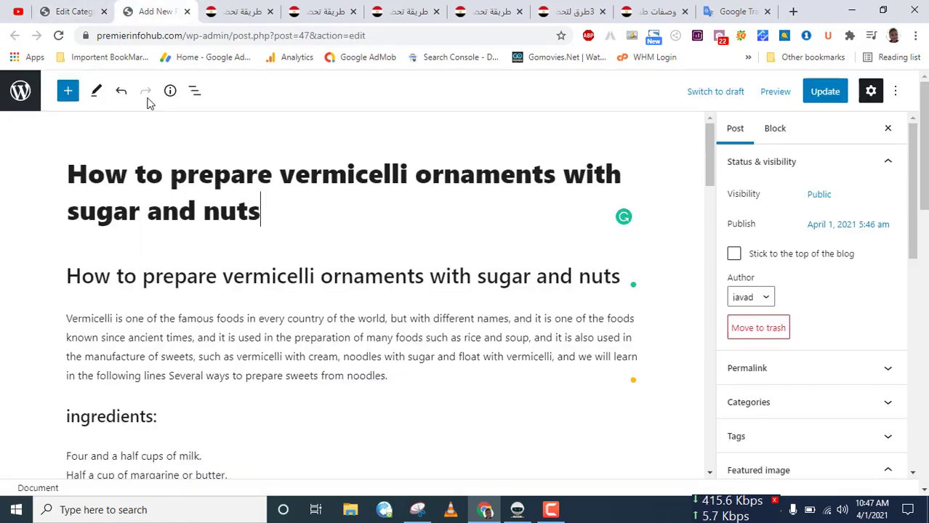
scroll(147, 230, down, 5)
scroll(147, 230, up, 5)
scroll(145, 120, down, 5)
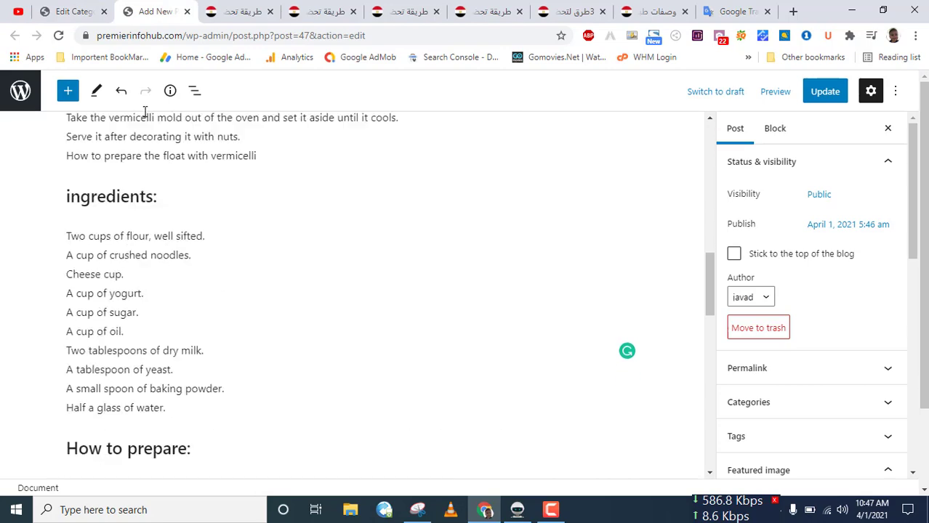
click(73, 11)
click(152, 11)
scroll(285, 297, up, 5)
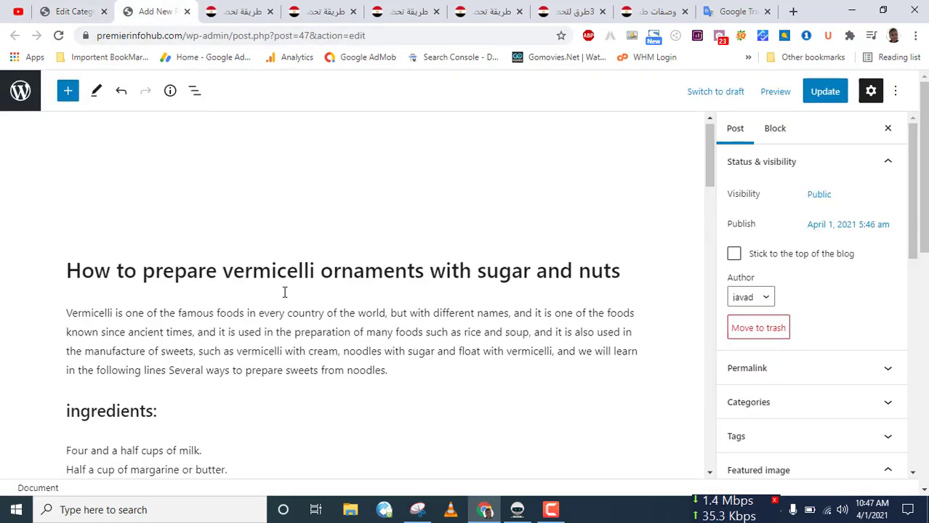
click(73, 10)
click(155, 11)
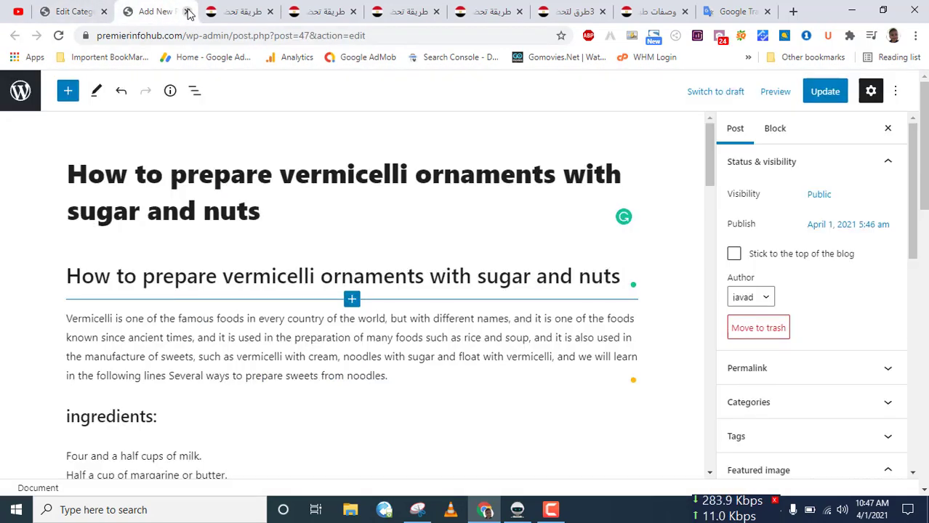
Step: Close the post editor and open the Chicken Recipes site's front page from the category editing page
click(188, 11)
click(72, 11)
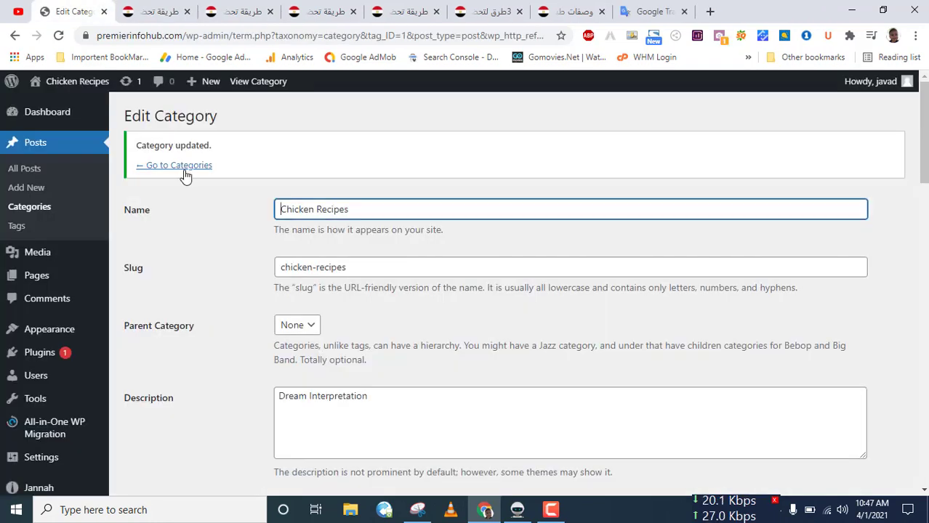
click(85, 80)
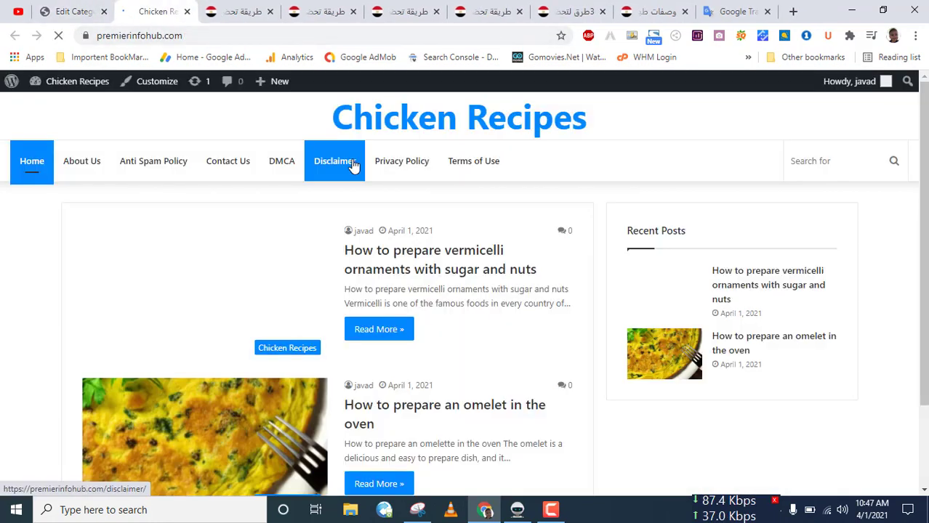
Step: Open the vermicelli and omelet posts in separate tabs and review the vermicelli post's title, introduction and ingredients
middle_click(429, 249)
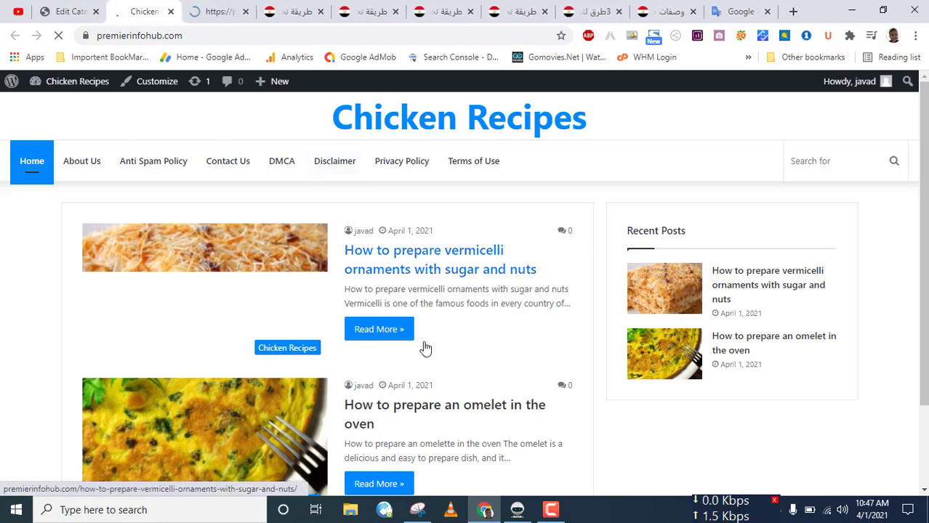
middle_click(420, 411)
key(ctrl+Tab)
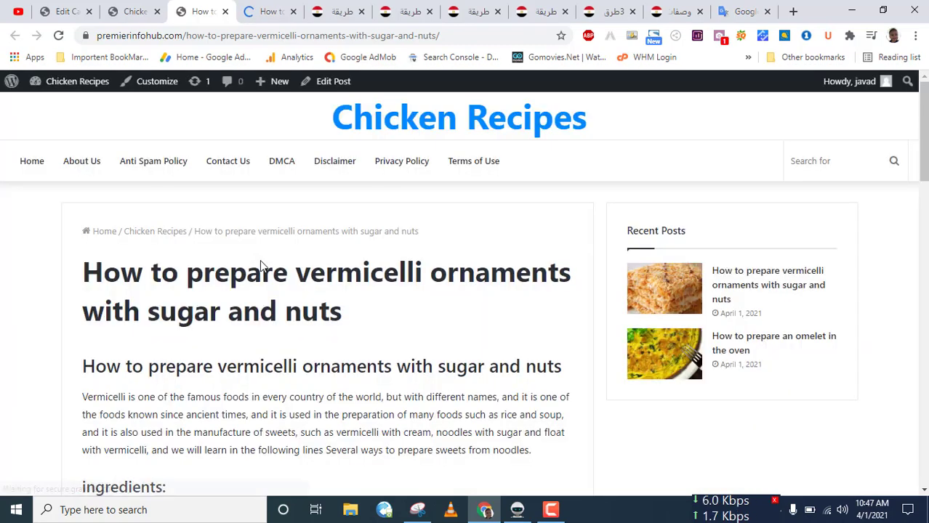
scroll(252, 298, down, 2)
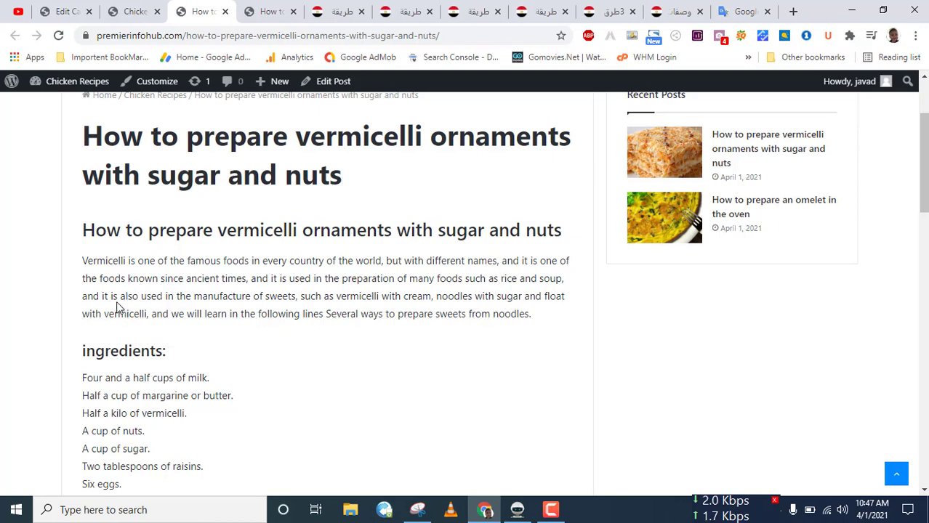
Step: Highlight the word "sweets" in the vermicelli post's introduction and look through the Chicken Recipes category editing page
double_click(275, 295)
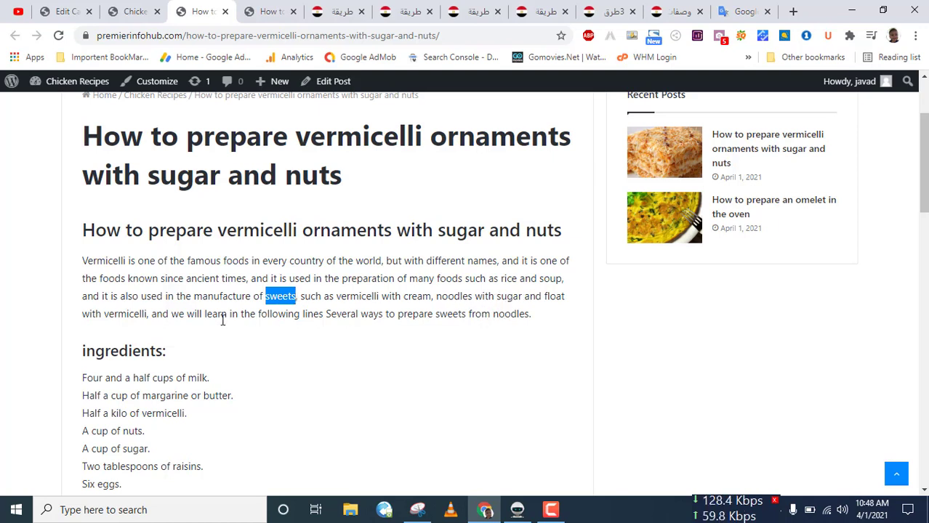
scroll(211, 323, down, 1)
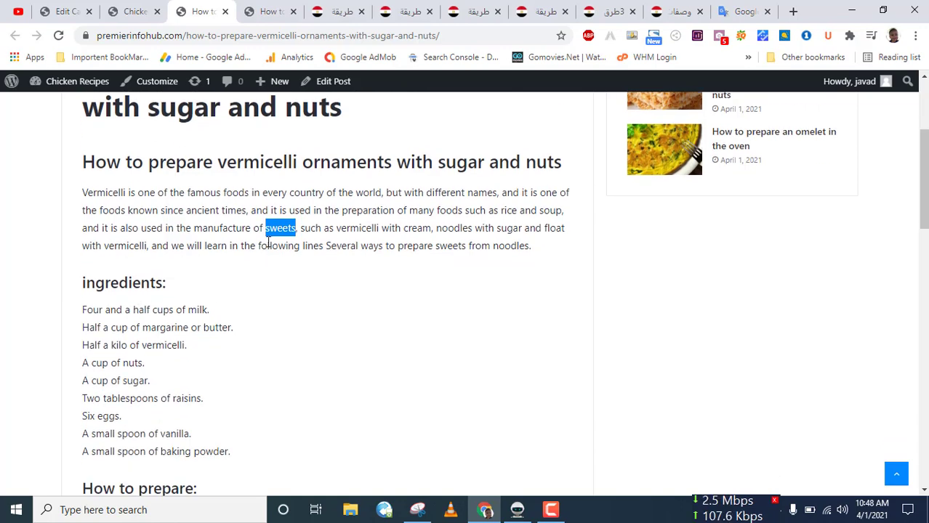
click(73, 11)
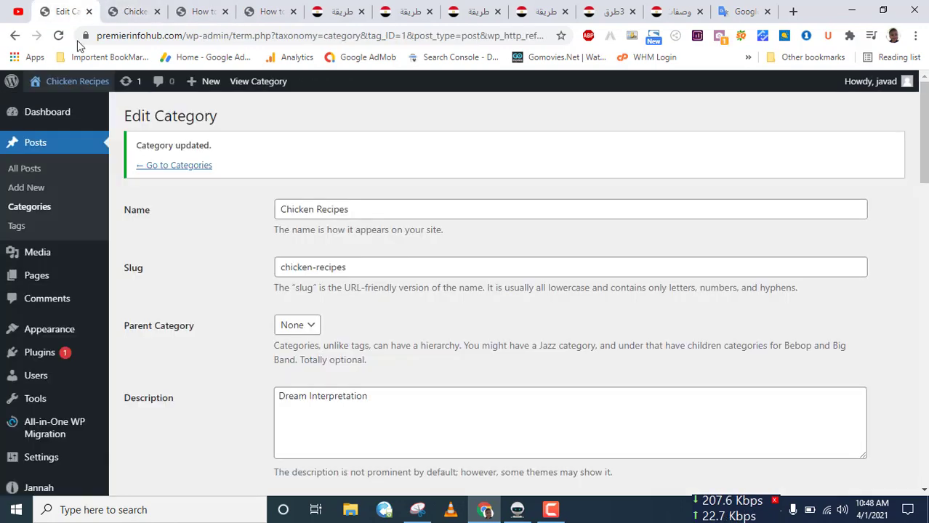
scroll(76, 285, down, 3)
scroll(72, 334, down, 3)
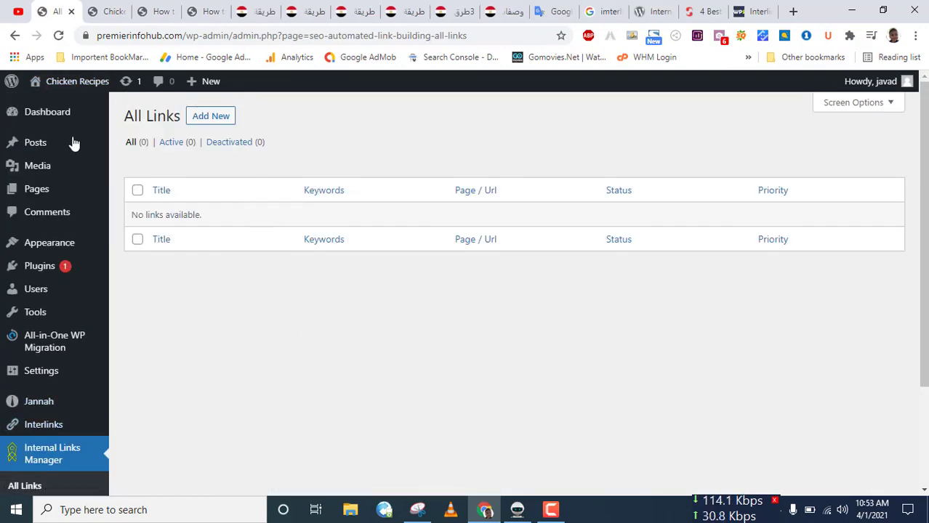
Step: Start a new link in Internal Links Manager and enter "sweets" as its internal title
click(47, 118)
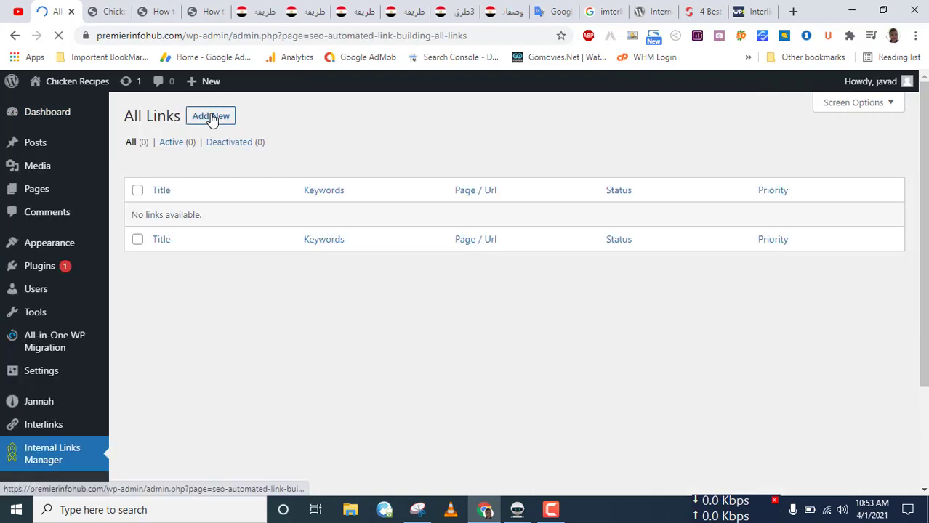
click(211, 118)
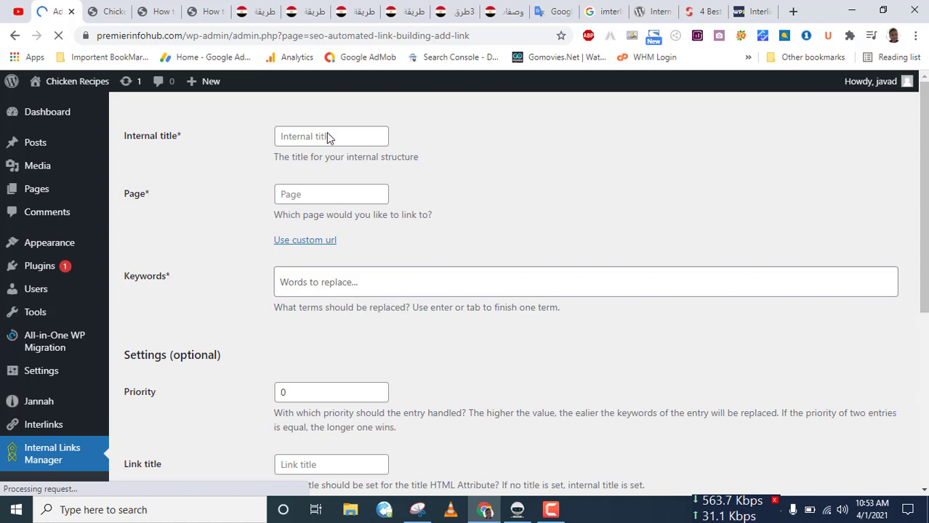
click(326, 136)
text(sweets)
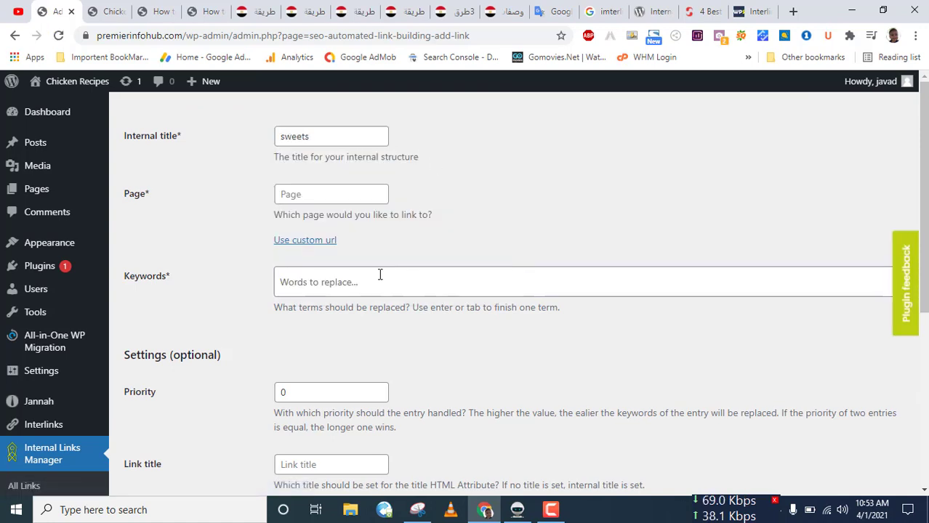
Step: Try to enter "sweets" as the keyword and look through the optional link settings
click(374, 281)
text(sweets)
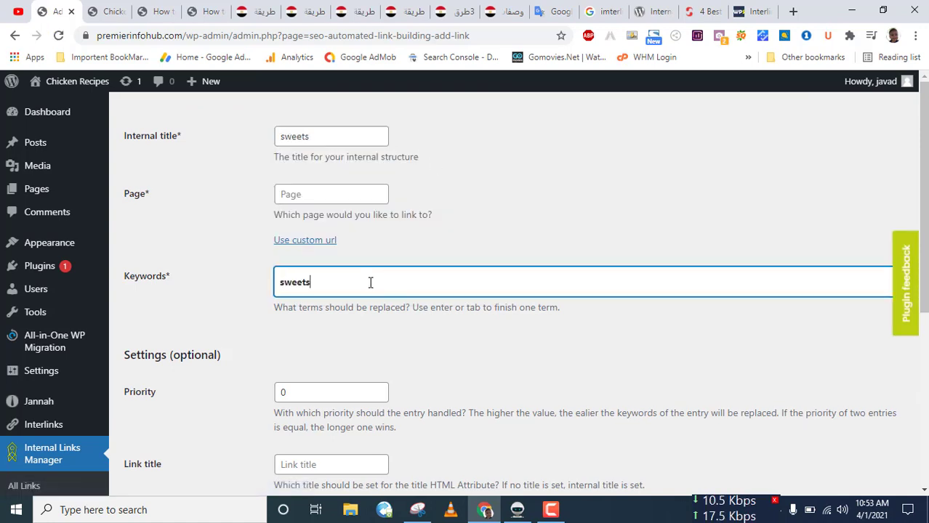
click(394, 349)
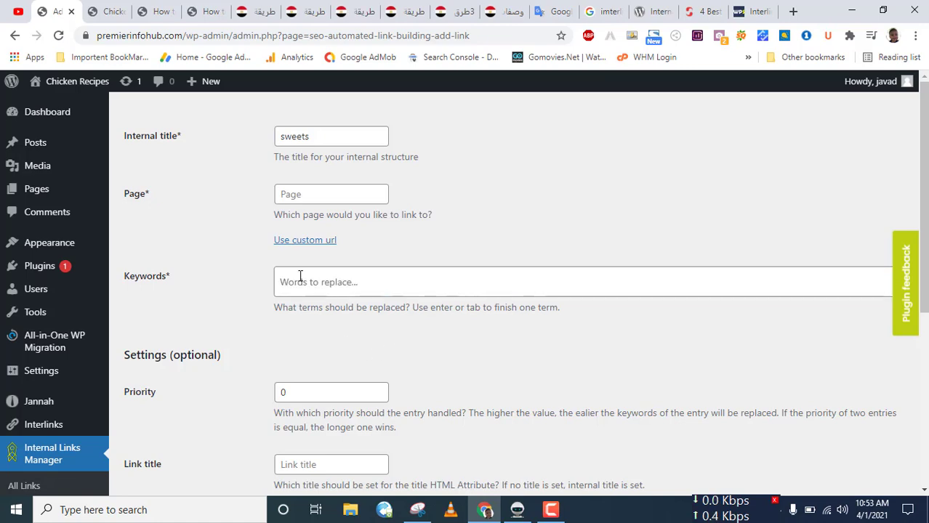
scroll(317, 339, down, 2)
click(377, 256)
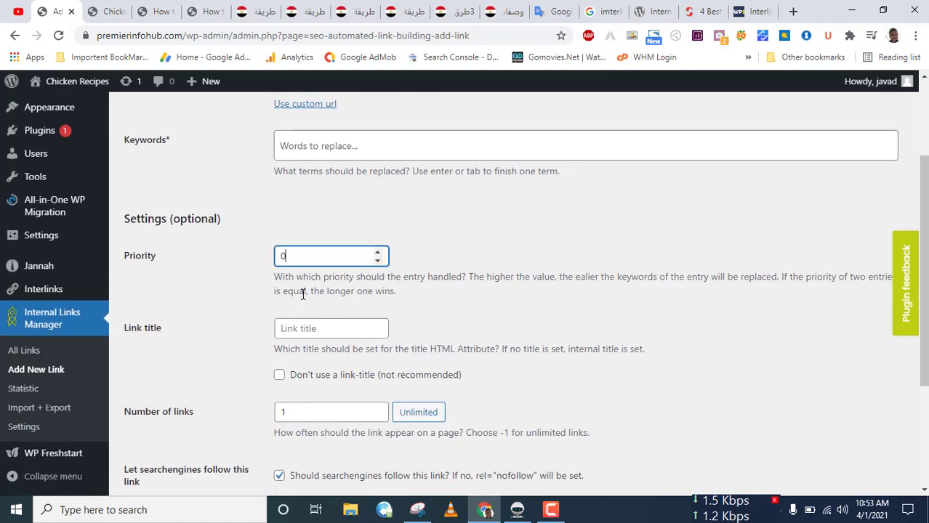
click(258, 326)
scroll(291, 320, down, 1)
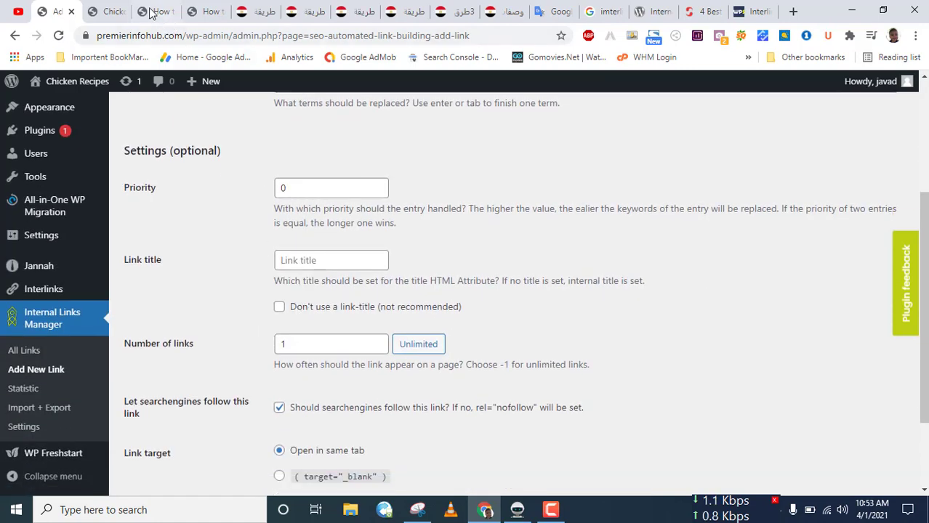
Step: Open the vermicelli post from the site's front page and copy the Chicken Recipes category link address from its breadcrumb
click(113, 11)
click(176, 13)
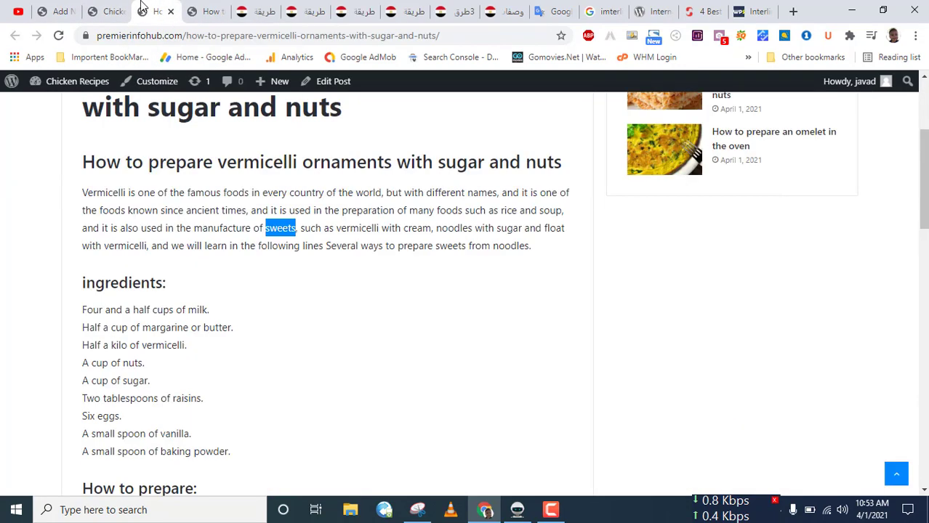
click(113, 11)
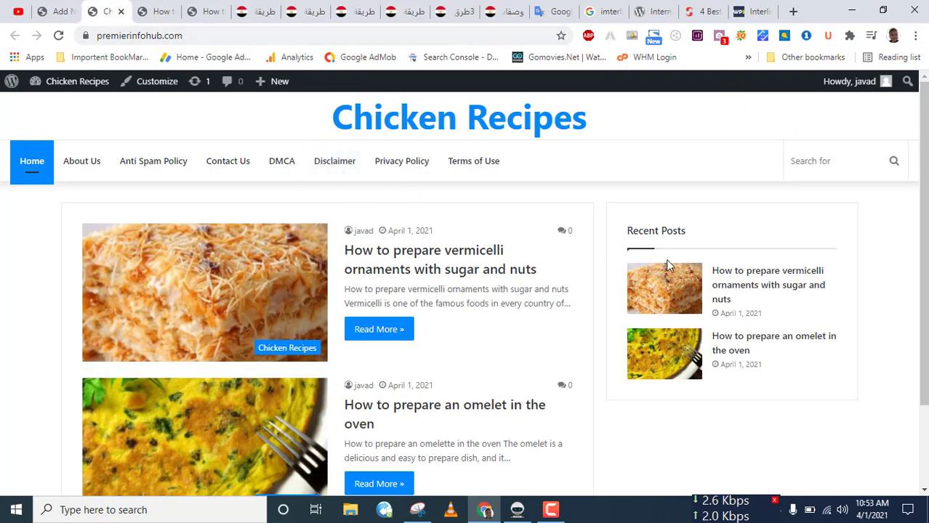
click(385, 258)
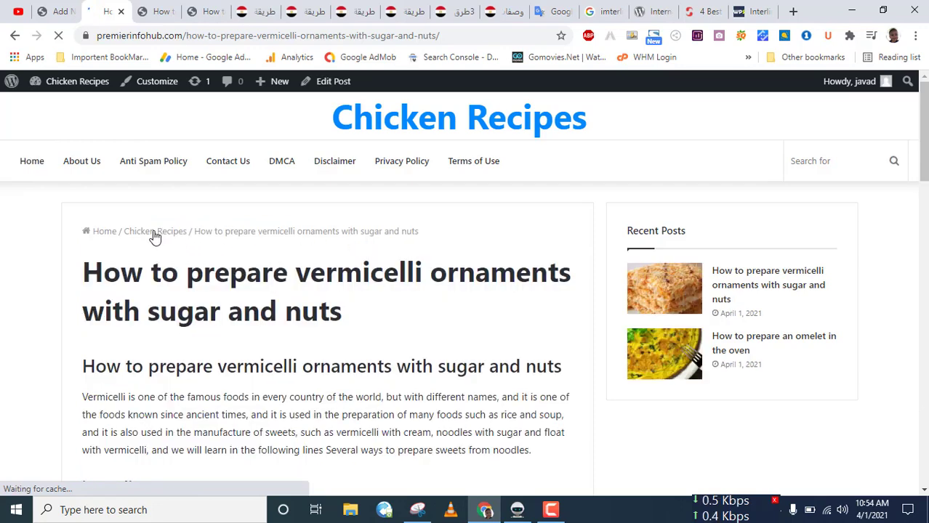
right_click(154, 236)
click(209, 333)
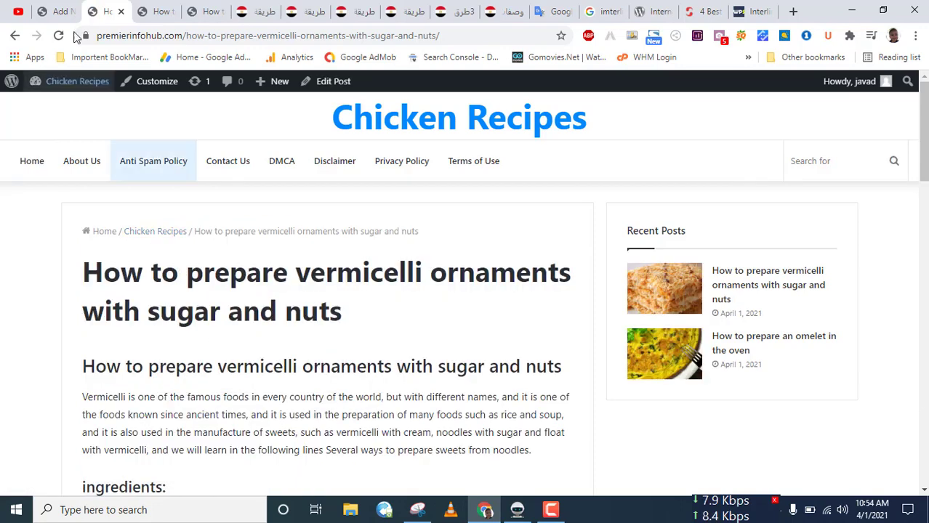
Step: Set the new internal link's number of links to unlimited (-1)
click(61, 11)
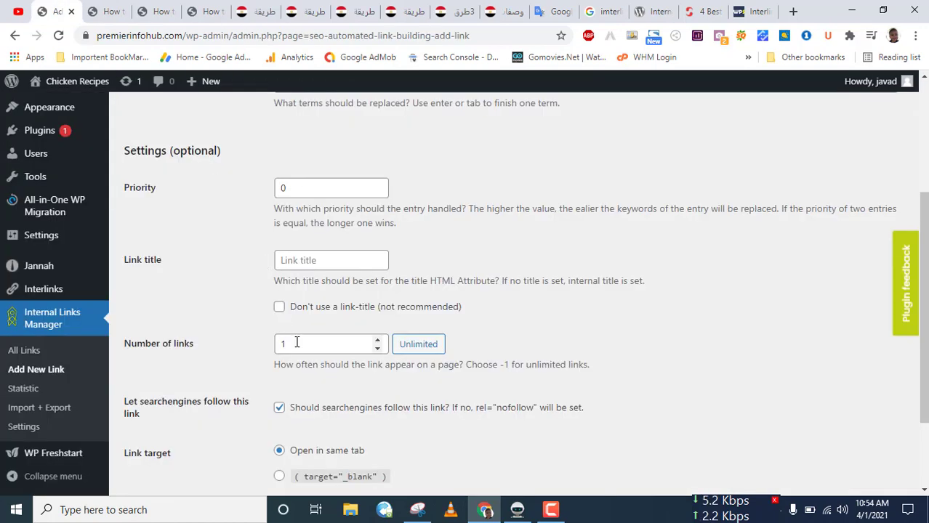
drag(197, 343, 211, 336)
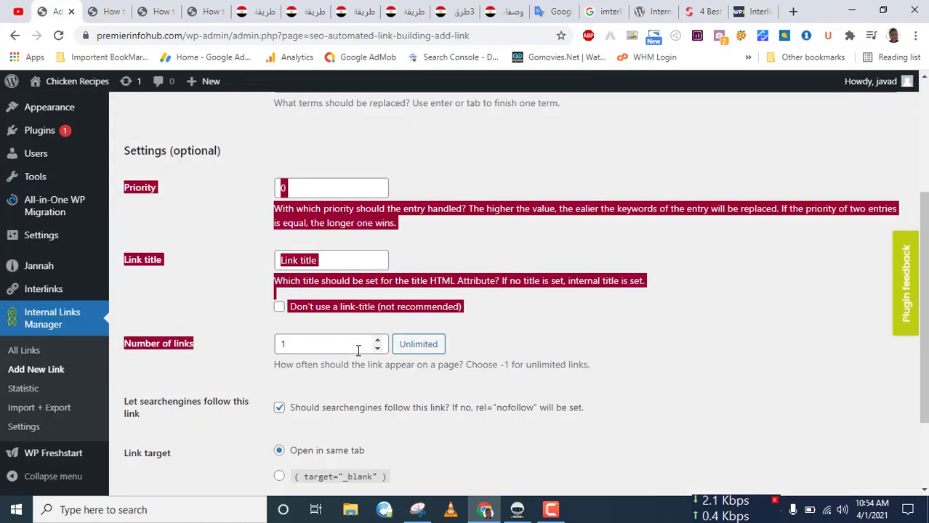
click(421, 344)
click(306, 343)
scroll(311, 368, down, 1)
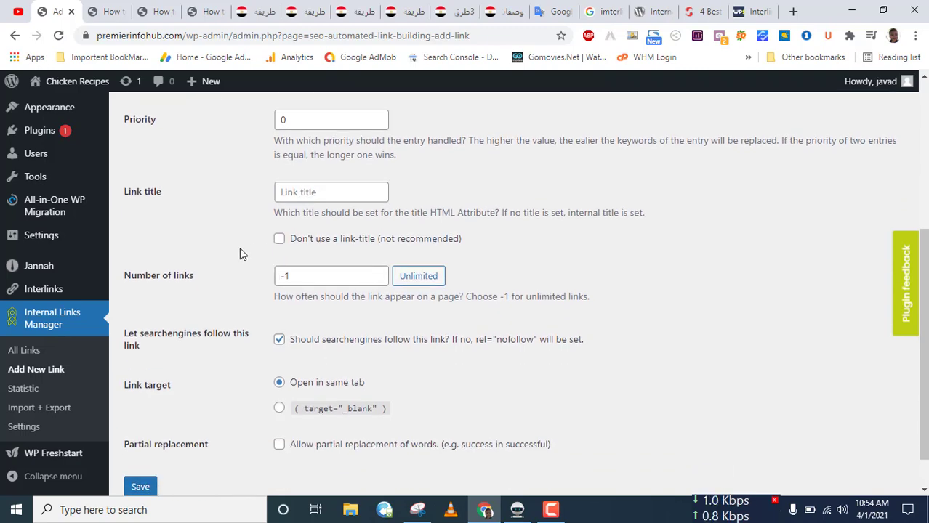
Step: Paste the copied category address as the new link's link title
scroll(242, 253, down, 1)
scroll(260, 316, up, 2)
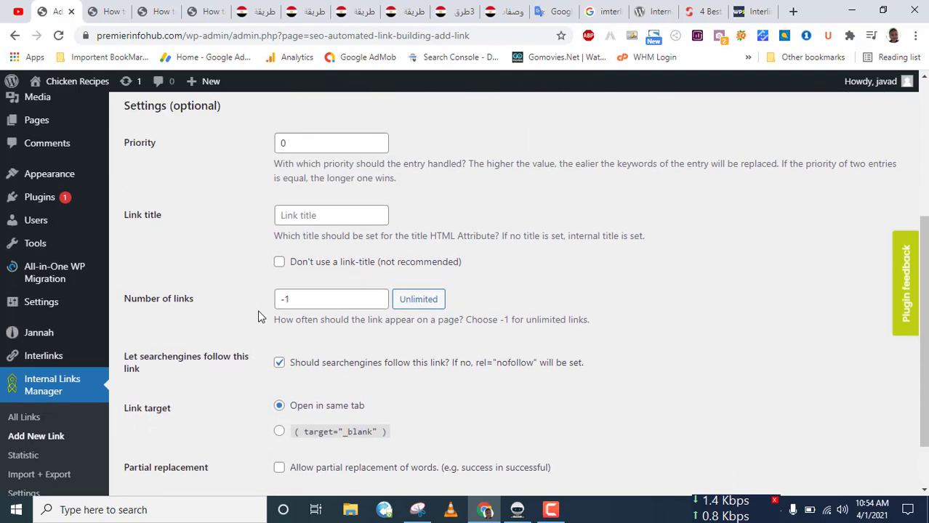
click(334, 283)
key(ctrl+v)
scroll(425, 287, up, 1)
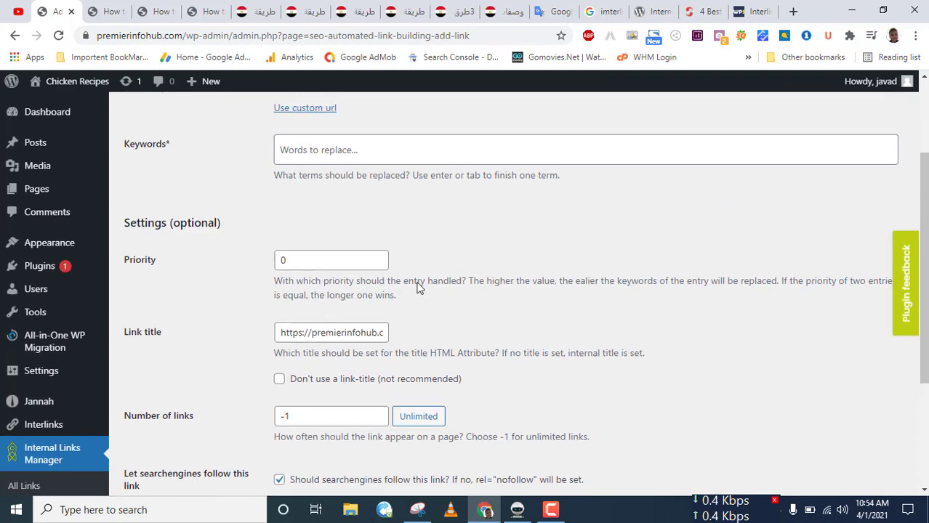
drag(301, 349, 423, 349)
click(429, 354)
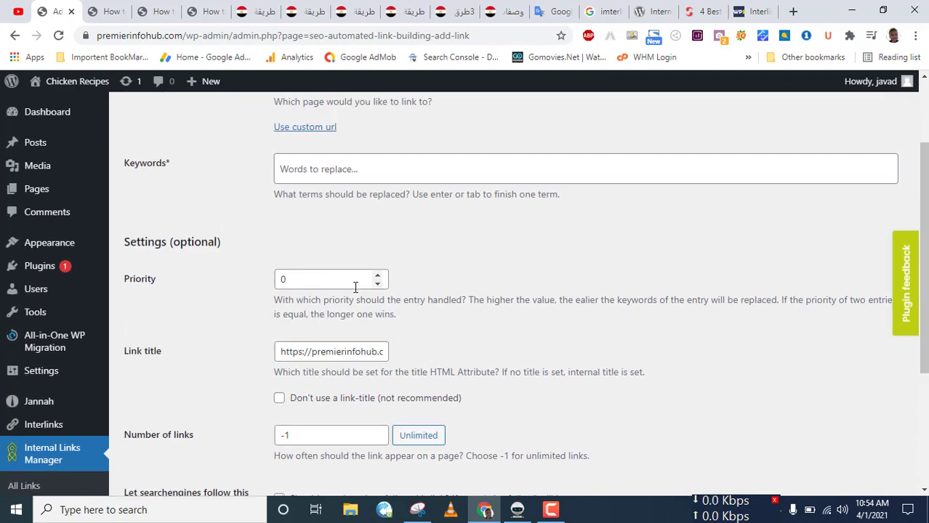
Step: Add "sweets" as a keyword of the new link by copying the internal title
scroll(415, 278, up, 2)
scroll(356, 282, down, 1)
scroll(201, 288, up, 1)
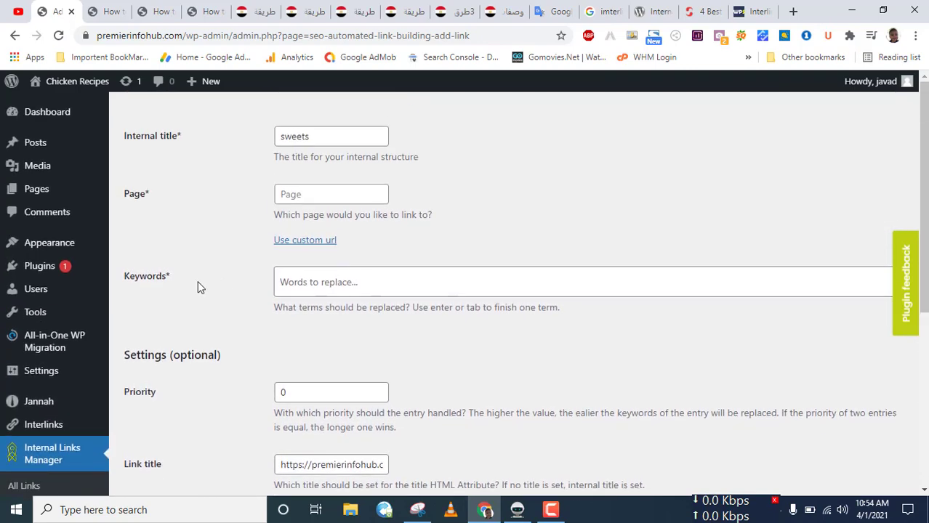
double_click(314, 138)
key(ctrl+c)
click(367, 288)
key(ctrl+v)
key(Return)
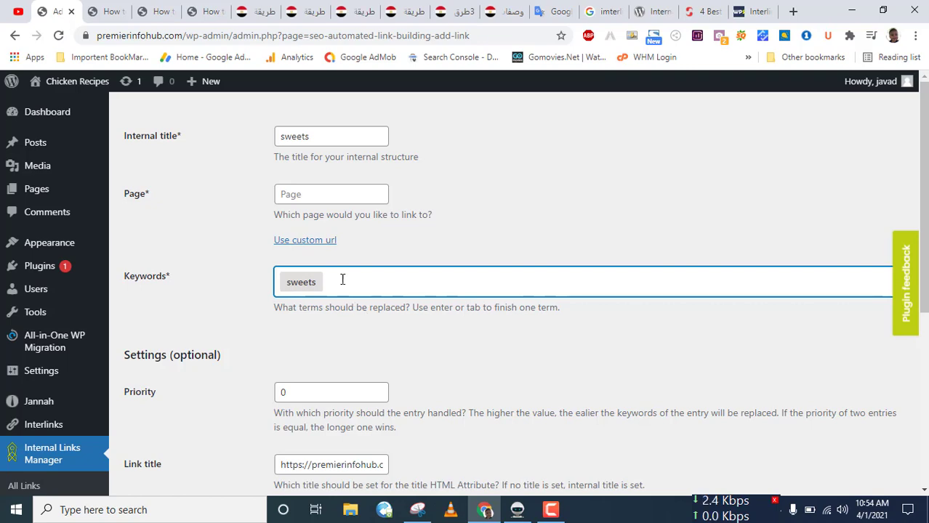
Step: Check the new link's fields and try to save it without specifying a target page
scroll(352, 248, down, 4)
scroll(284, 327, up, 4)
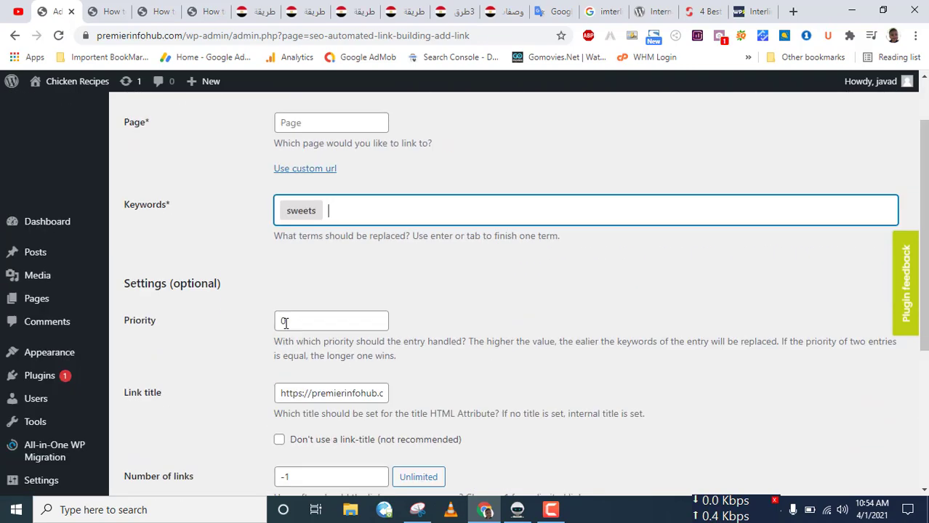
click(309, 194)
click(216, 194)
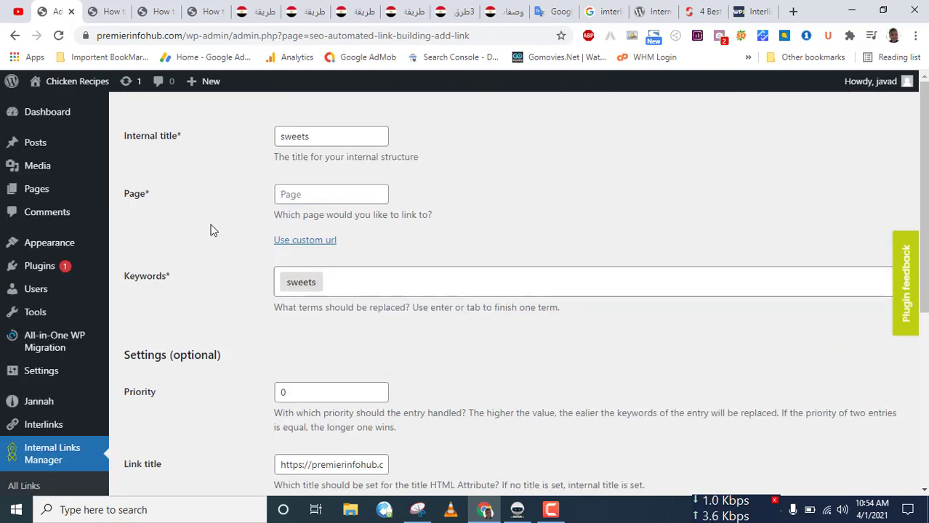
scroll(177, 326, down, 5)
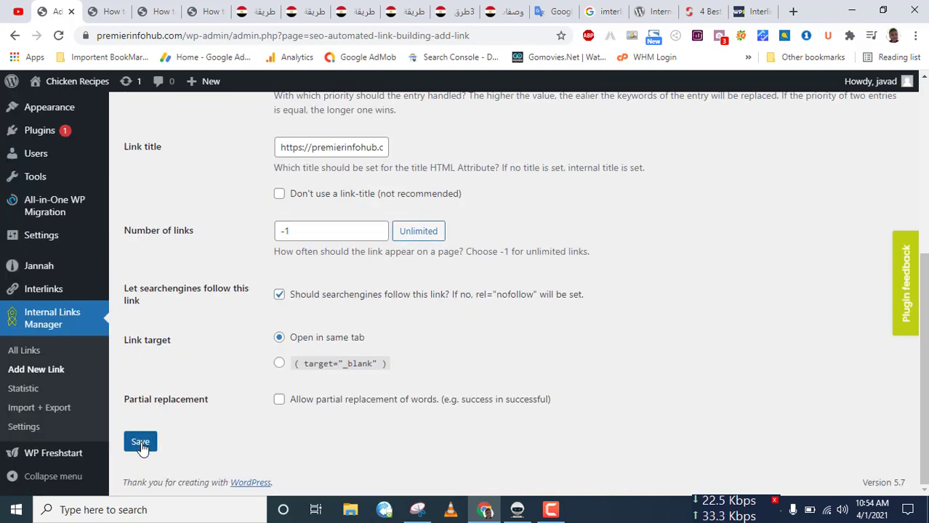
click(141, 444)
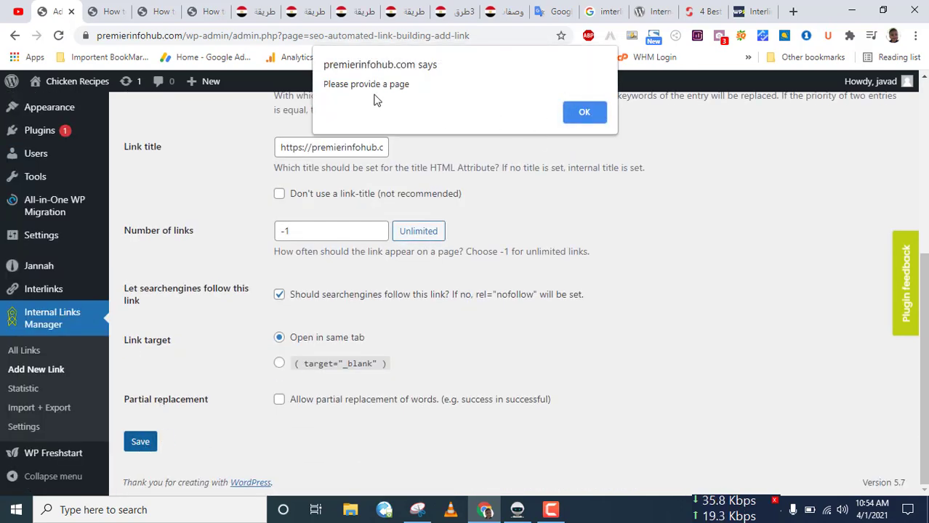
click(584, 112)
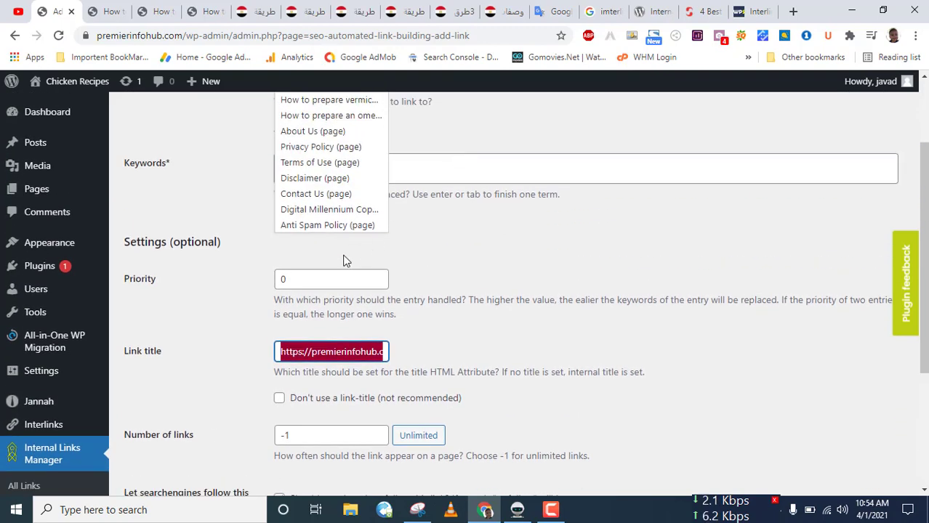
Step: Switch the link target to a custom URL, set it to the copied chicken-recipes category address, and save the link
scroll(429, 225, up, 2)
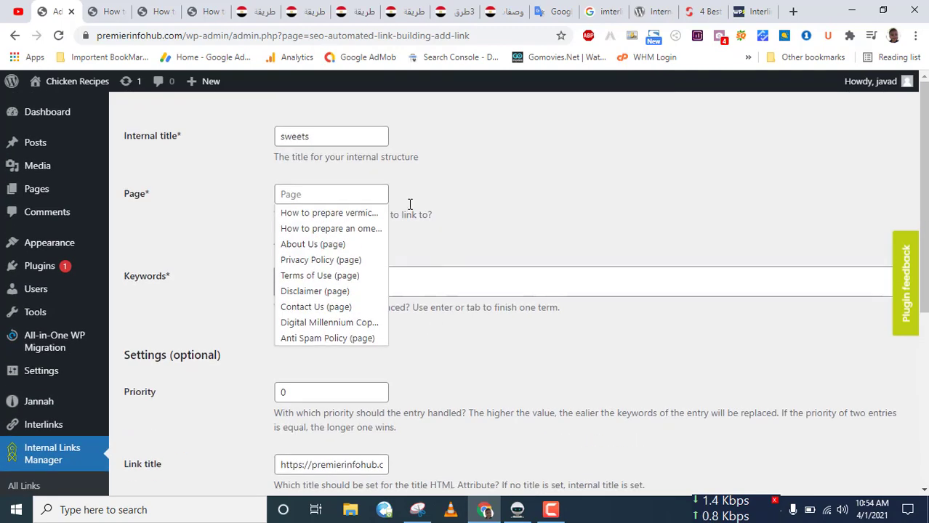
click(336, 197)
key(ctrl+v)
click(463, 197)
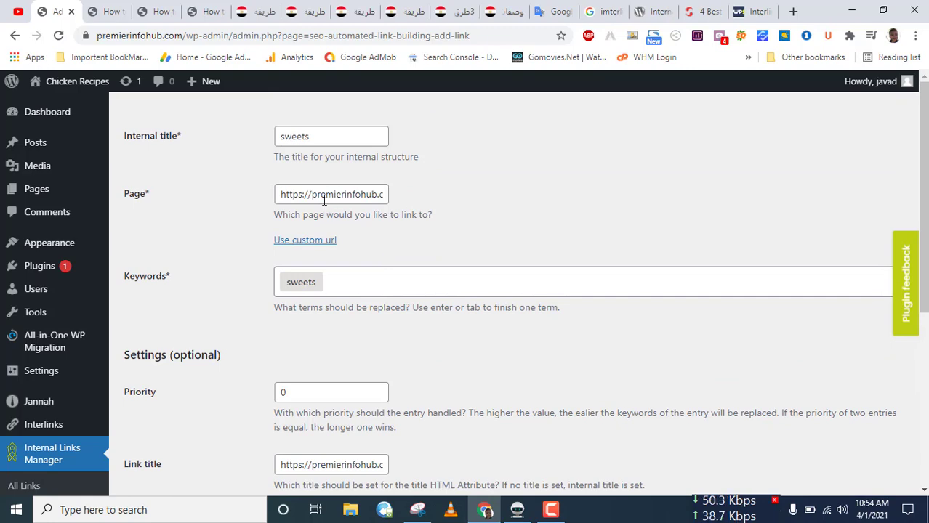
click(311, 247)
click(318, 200)
click(311, 231)
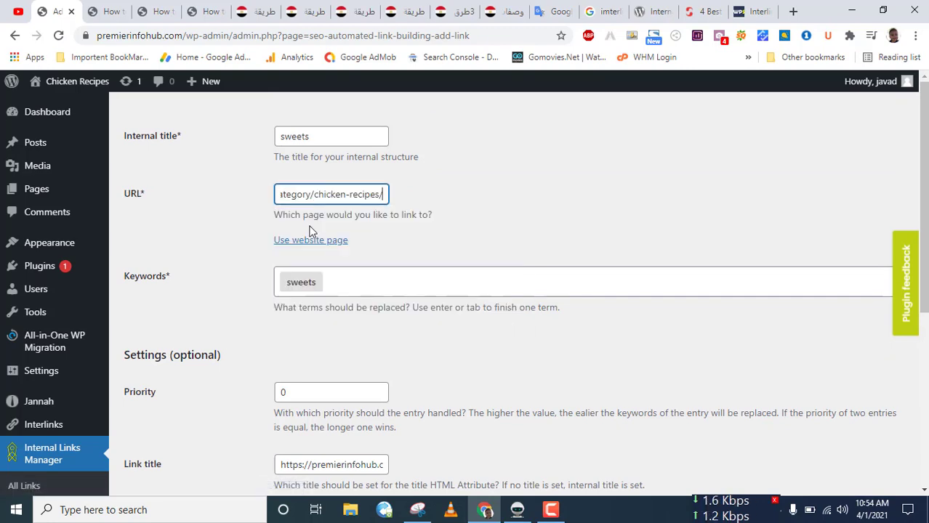
scroll(221, 257, down, 4)
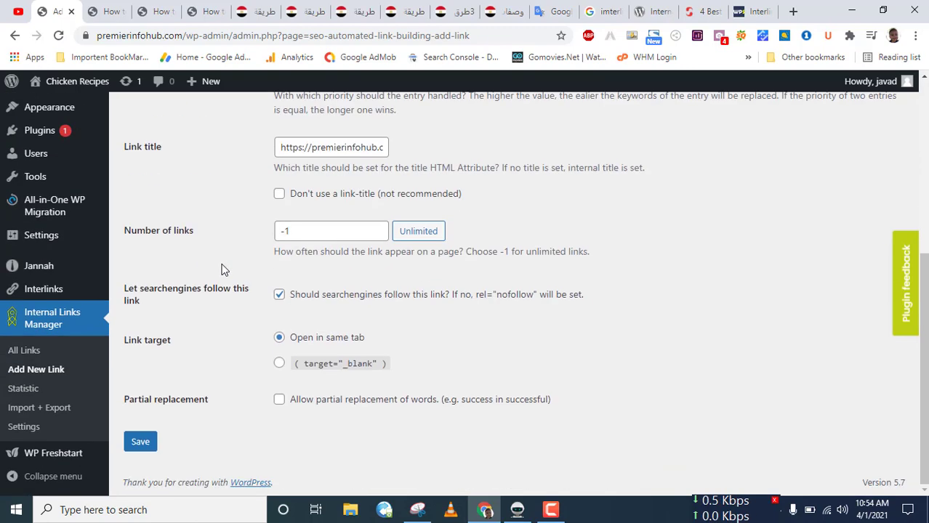
click(138, 441)
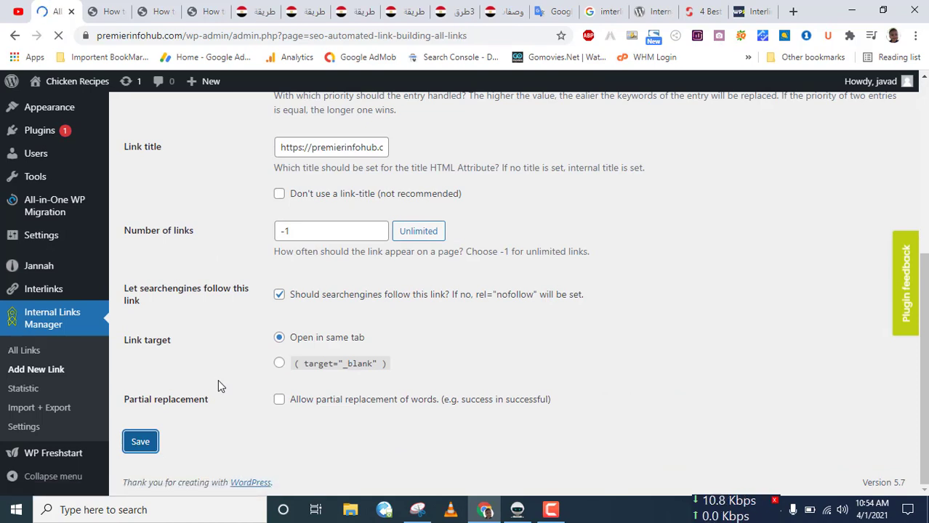
Step: Reload the published vermicelli post and check its introduction for internal links on the word "sweets"
click(162, 9)
click(334, 245)
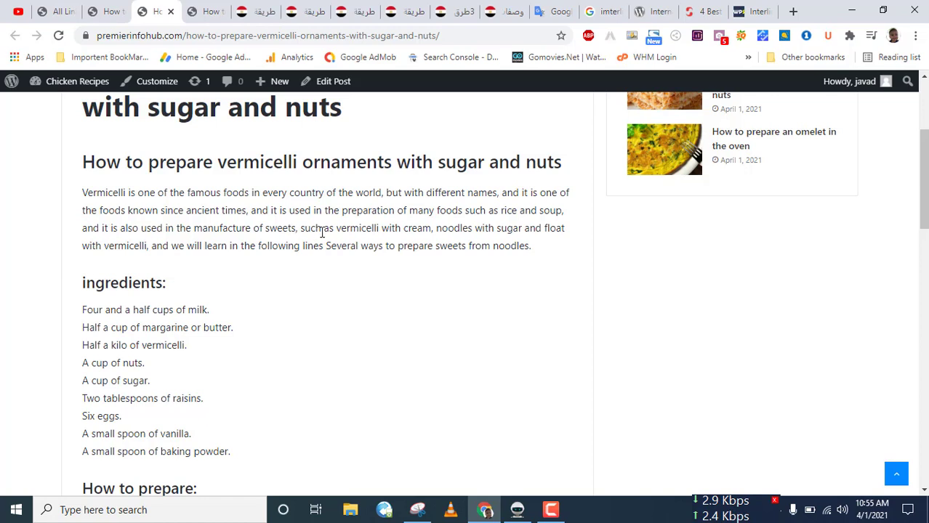
key(F5)
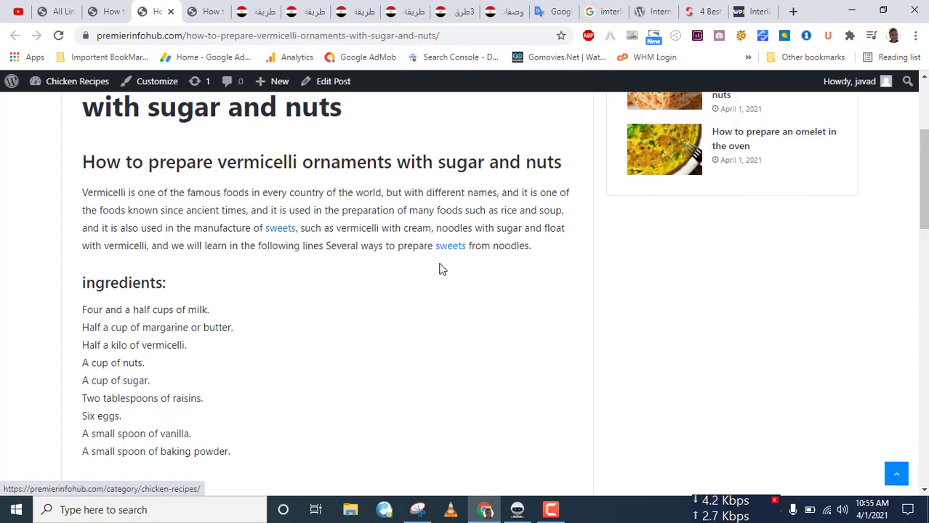
Step: Look through the published vermicelli post for another word to link, and select "noodles" in the introduction
scroll(436, 271, down, 12)
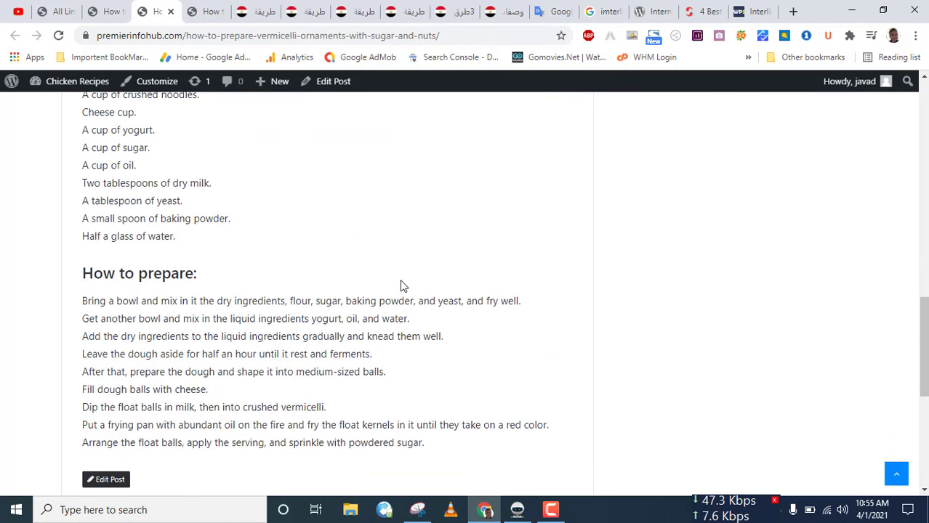
scroll(328, 326, down, 2)
scroll(315, 328, up, 15)
scroll(361, 325, down, 2)
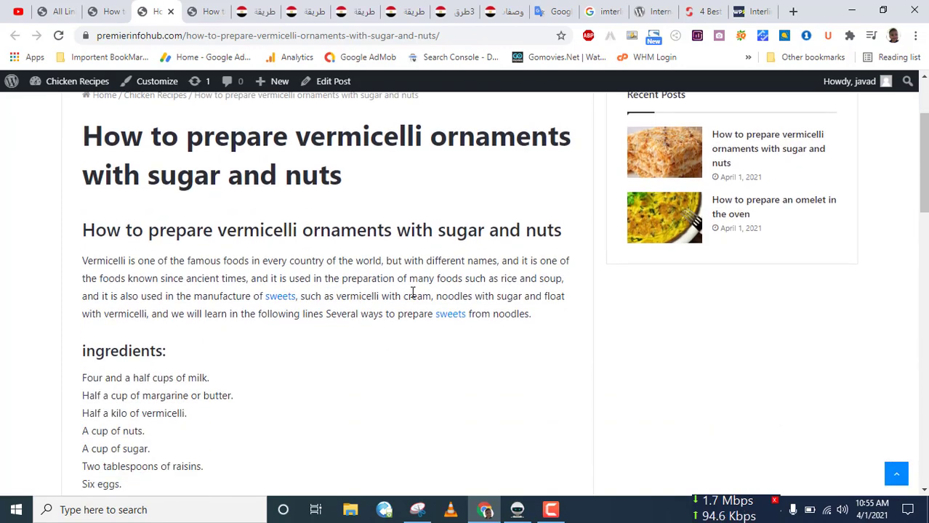
drag(431, 294, 338, 297)
click(397, 291)
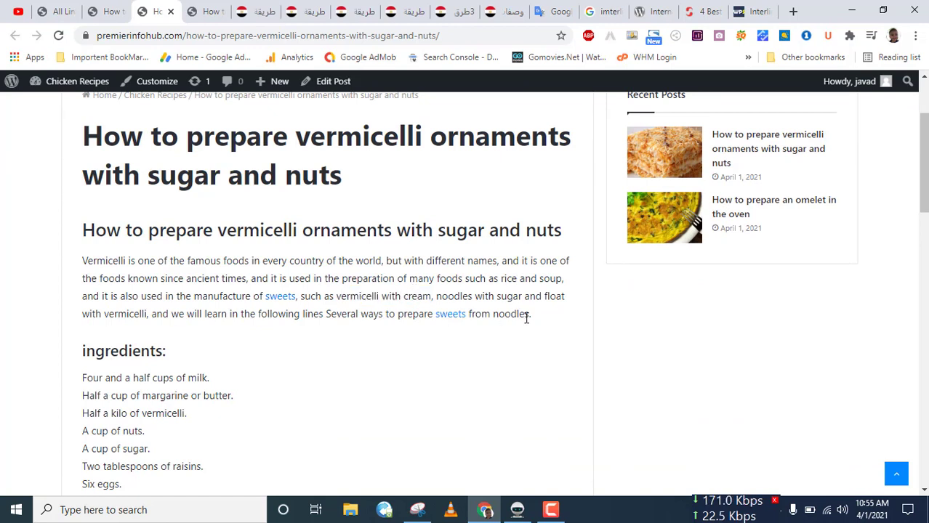
drag(529, 318, 497, 317)
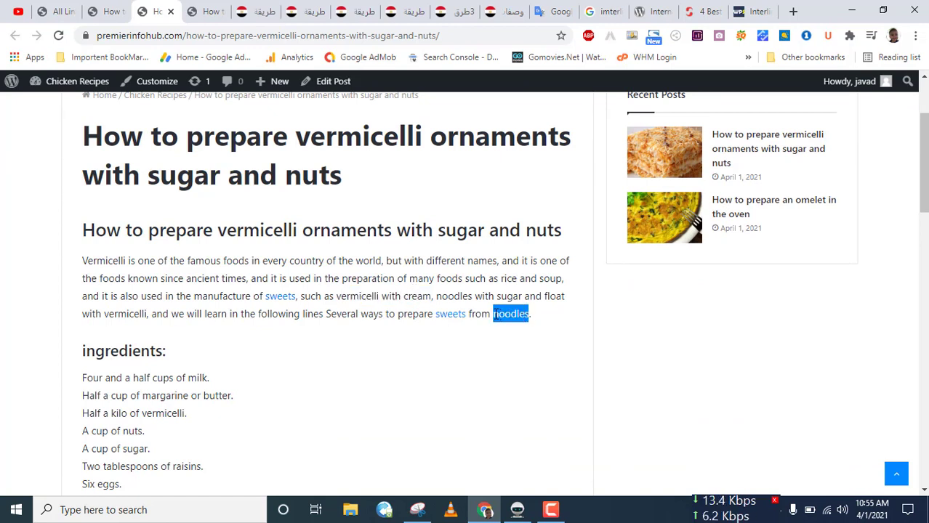
Step: Start a new internal link with the internal title "noodles" and add "noodles" as its keyword
key(ctrl+Page_Up)
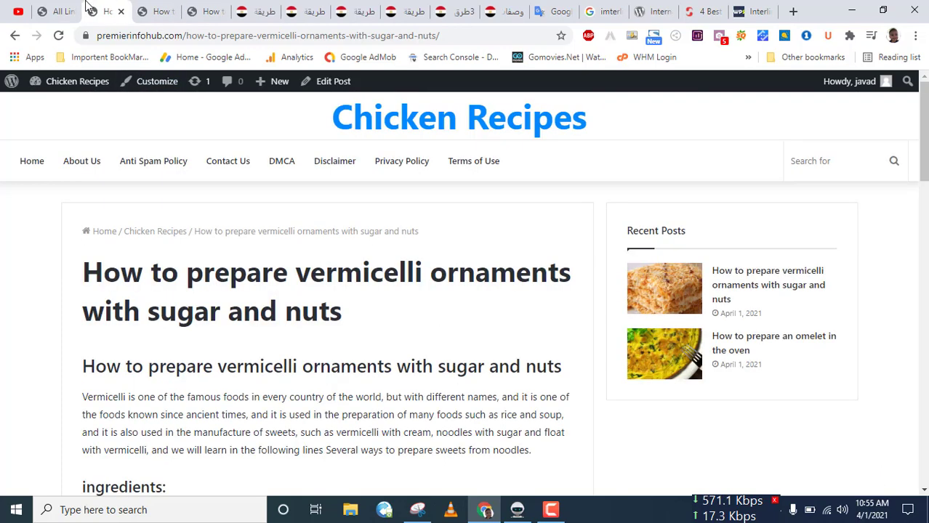
key(ctrl+Page_Up)
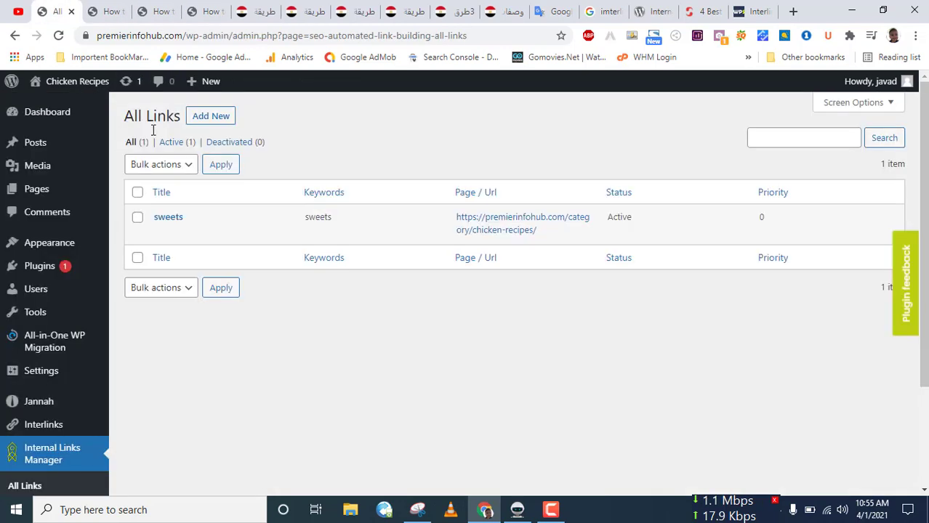
click(209, 122)
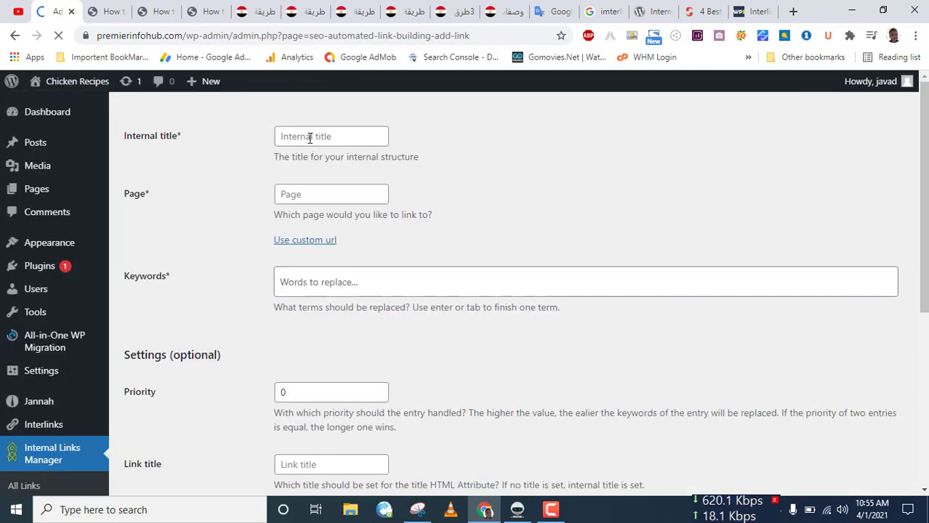
click(361, 283)
text(noodles)
key(Return)
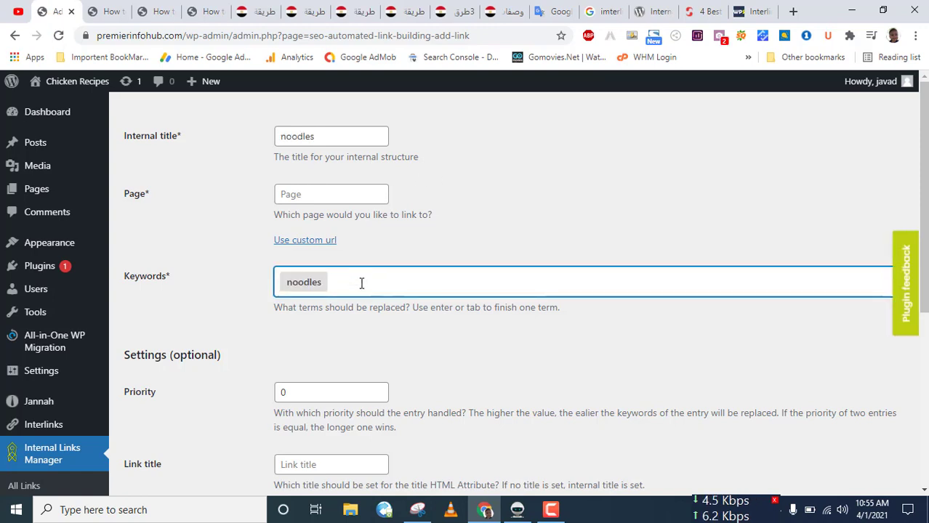
Step: Switch the noodles link to a custom URL and set it to the Chicken Recipes category address copied from the omelet post
click(314, 239)
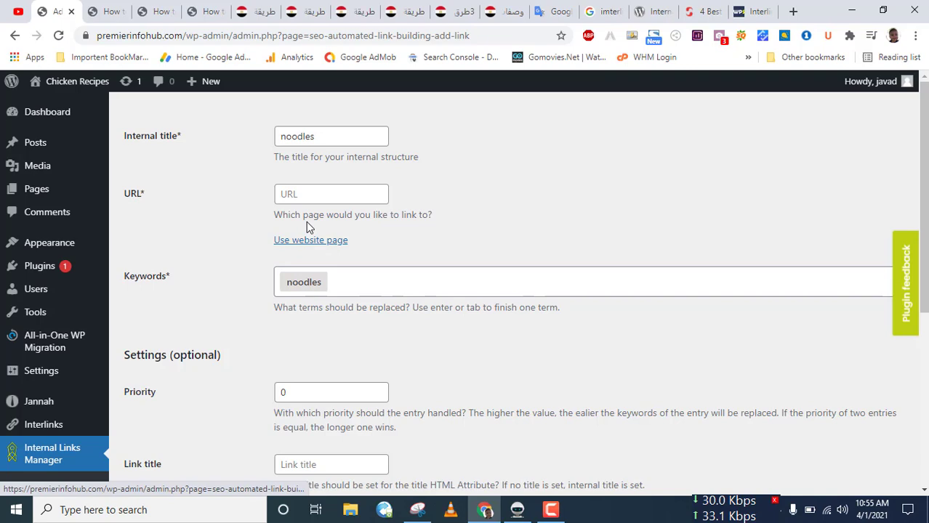
click(165, 10)
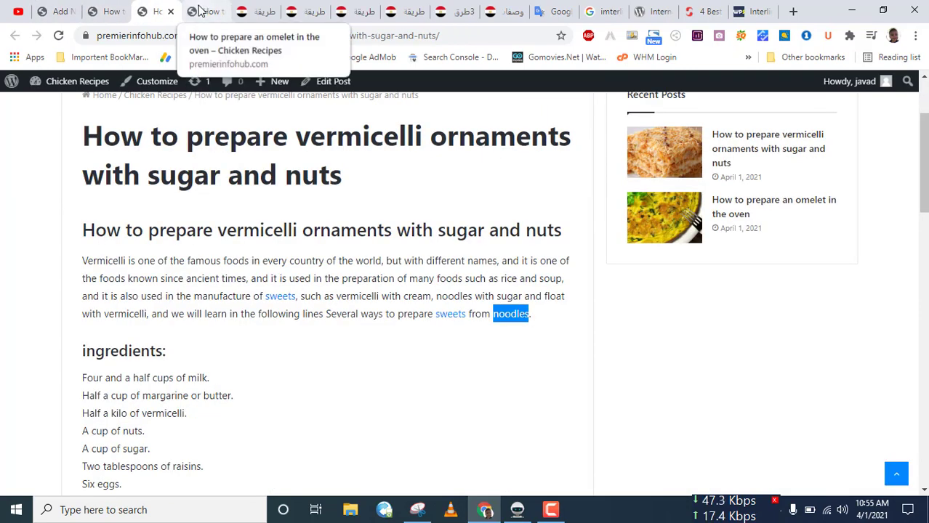
click(203, 10)
right_click(155, 233)
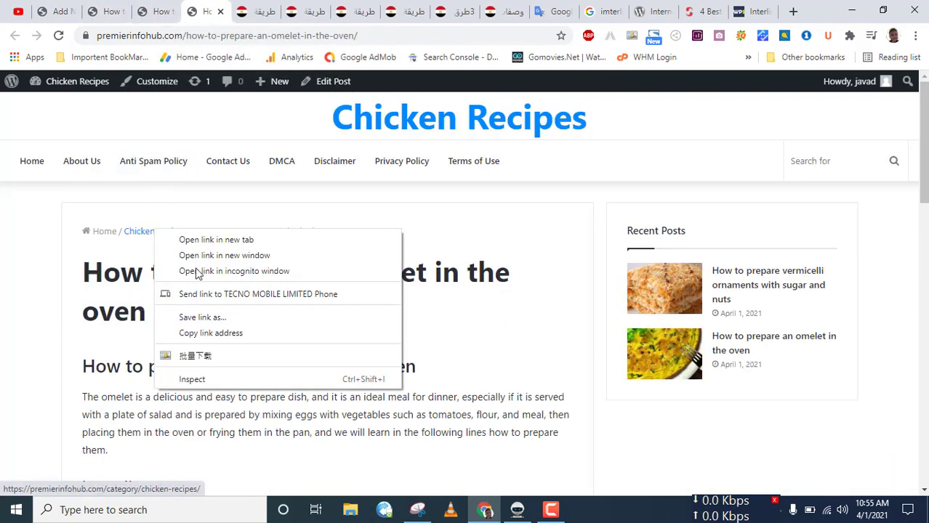
click(218, 331)
click(58, 11)
click(327, 194)
key(ctrl+v)
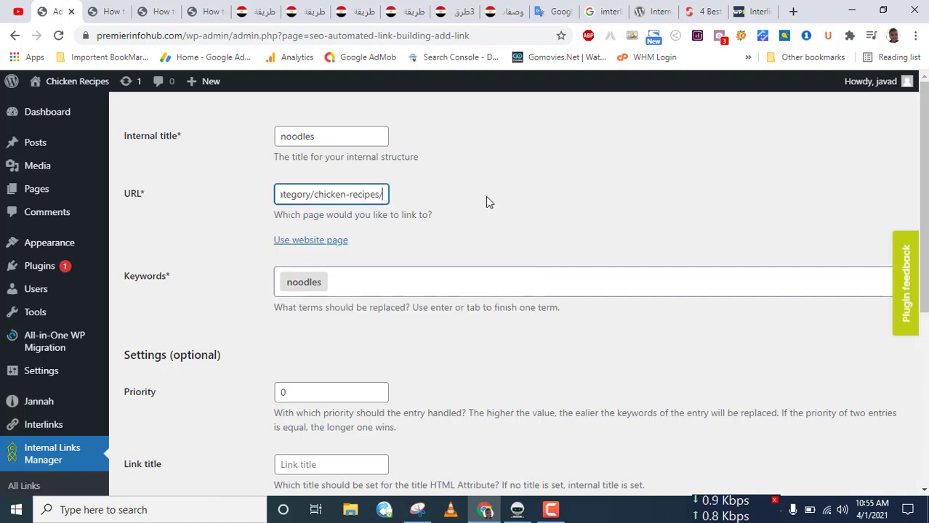
click(486, 196)
Step: Set the number of links to unlimited (-1), keep the link opening in the same tab, and save the noodles link
scroll(428, 218, down, 1)
scroll(428, 221, down, 3)
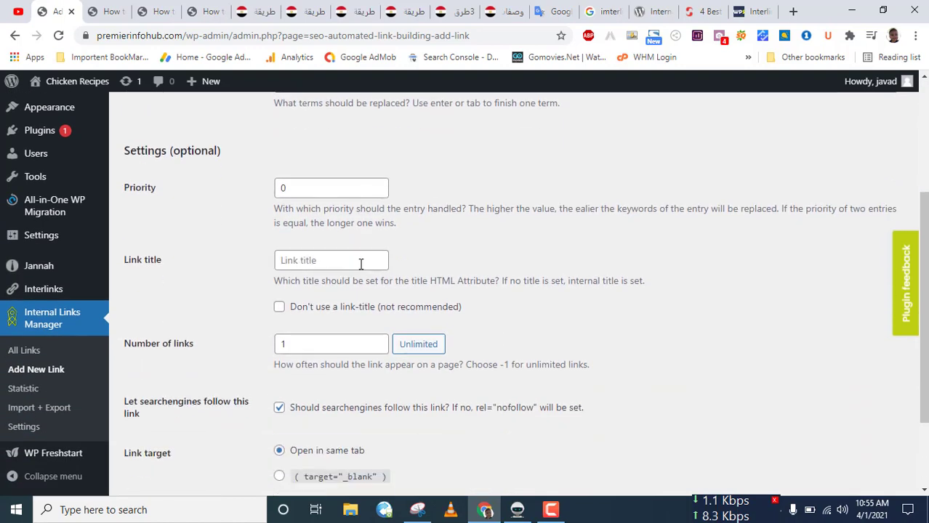
click(408, 344)
scroll(331, 321, down, 2)
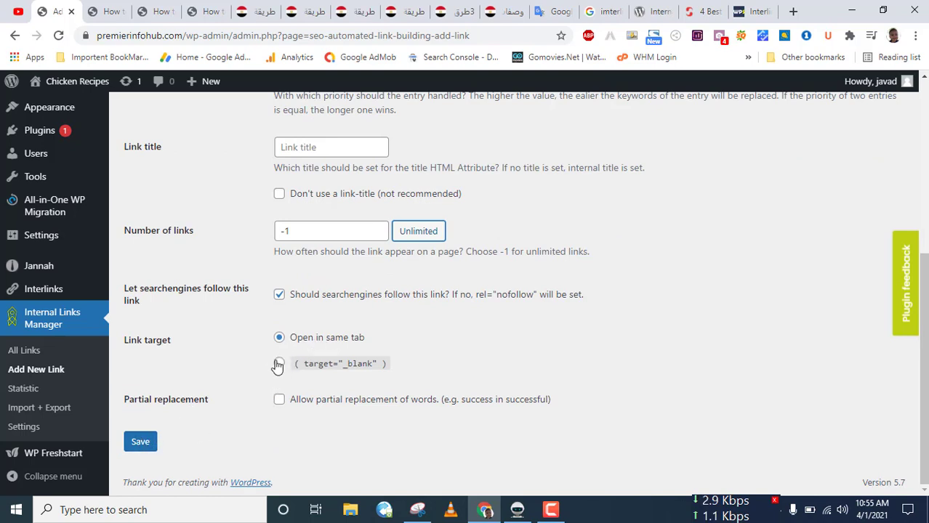
click(218, 390)
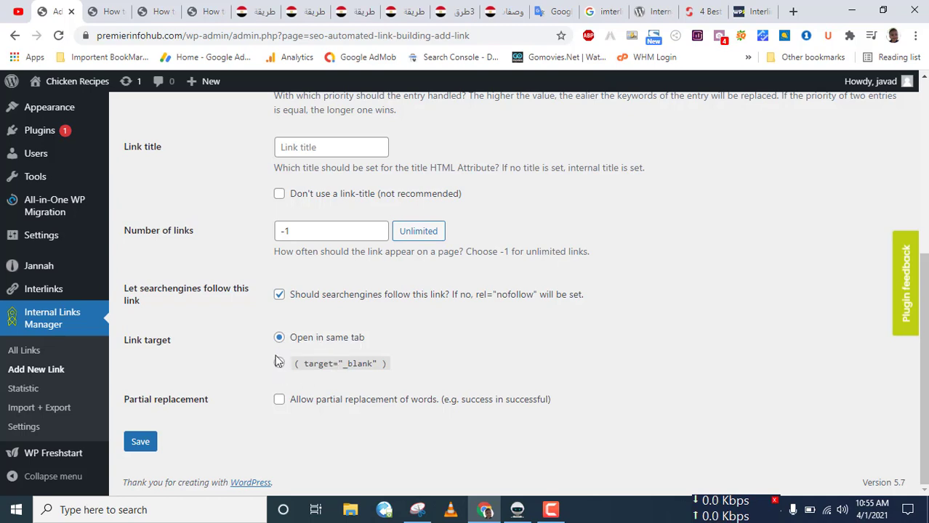
drag(372, 338, 249, 337)
click(223, 347)
click(140, 447)
click(142, 441)
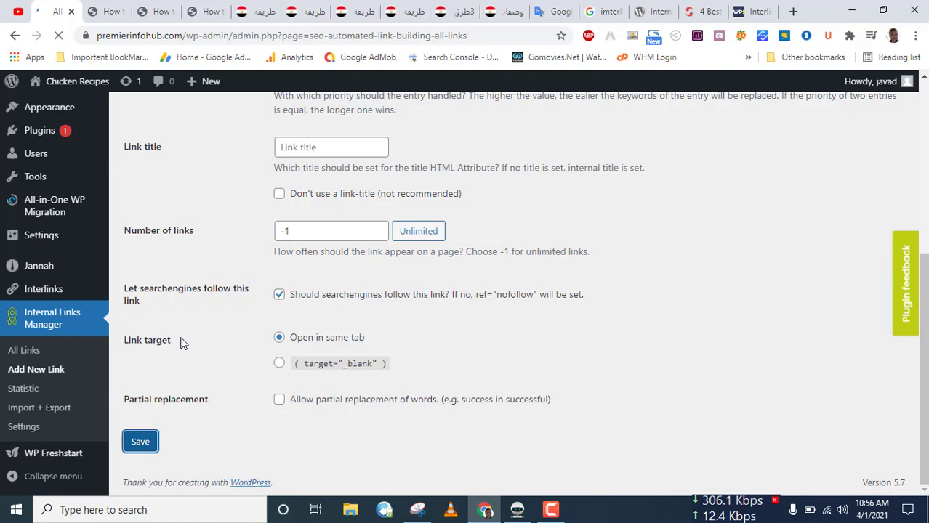
Step: Reload the published vermicelli post and check its introduction for internal links on the word "noodles"
click(159, 4)
click(113, 11)
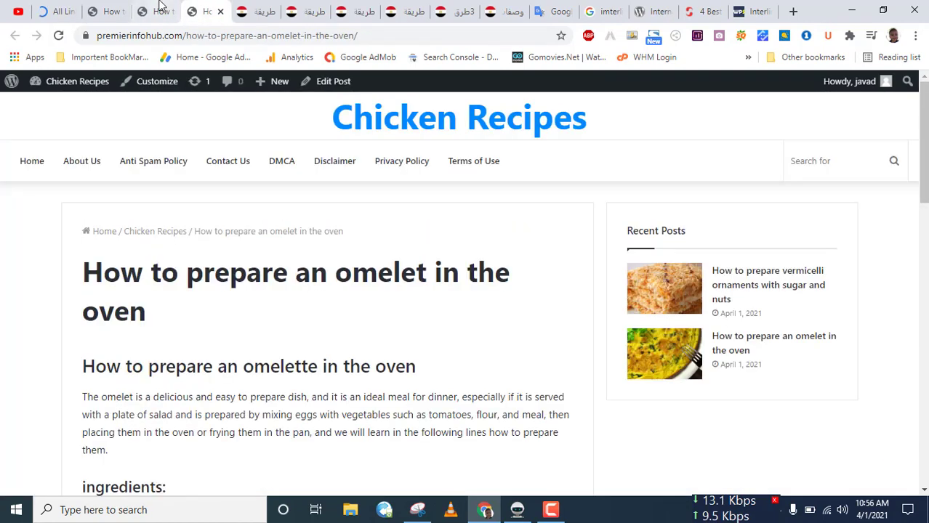
click(160, 10)
key(F5)
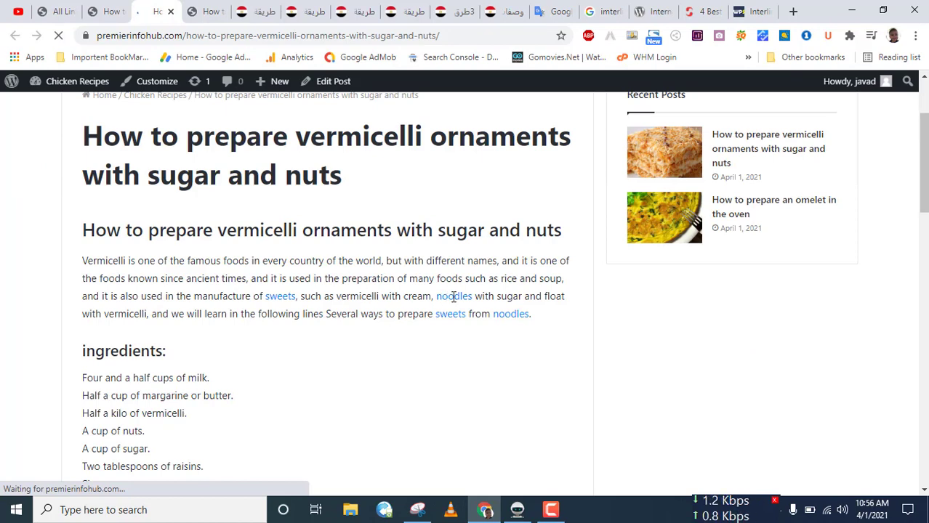
scroll(473, 337, up, 2)
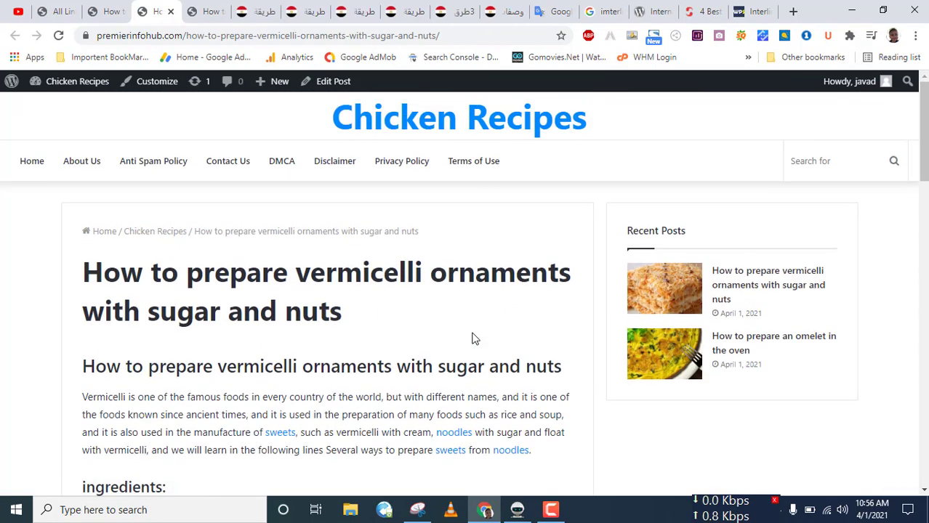
Step: Read through the published omelet post's introduction and ingredients for words that could serve as internal link keywords
click(211, 11)
scroll(321, 157, down, 3)
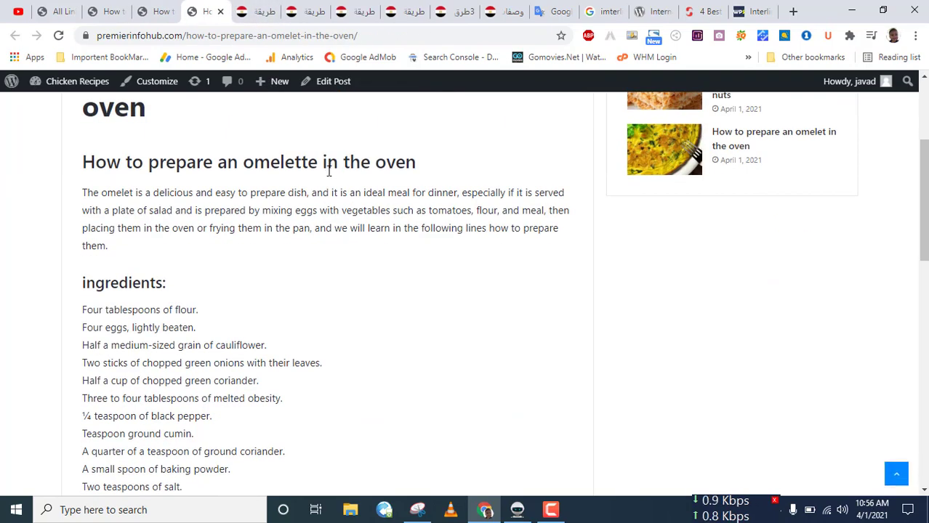
scroll(328, 174, down, 4)
scroll(241, 112, up, 3)
scroll(225, 243, up, 2)
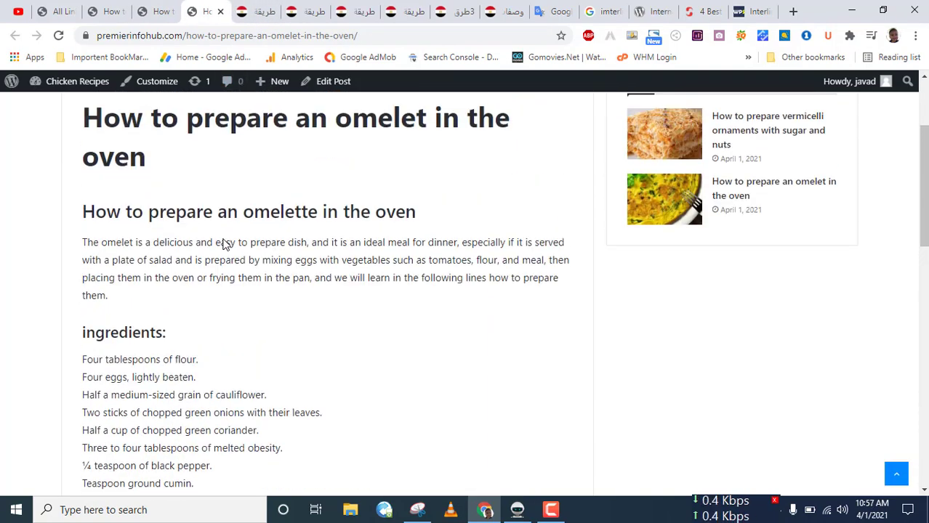
scroll(226, 244, up, 1)
mouse_move(92, 266)
mouse_down()
mouse_move(129, 322)
mouse_move(117, 289)
mouse_move(82, 259)
mouse_up()
click(148, 278)
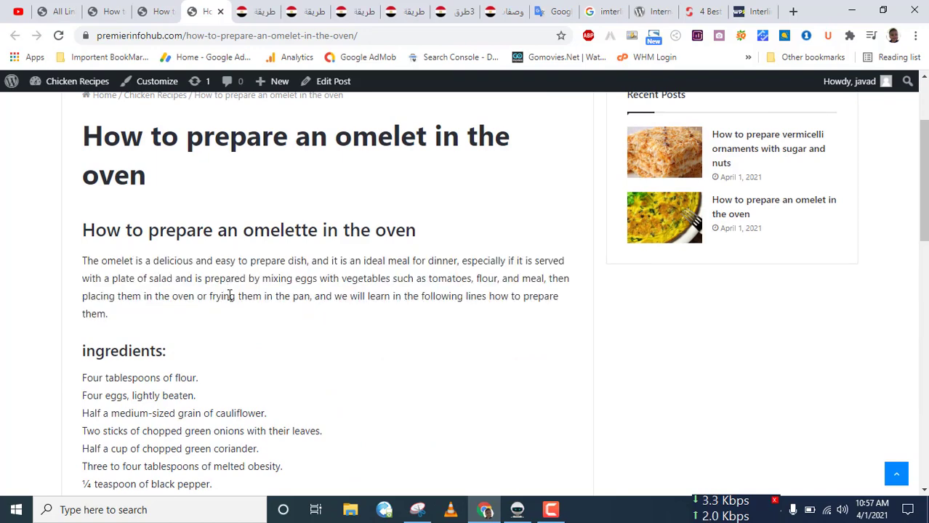
Step: Close the open omelet and vermicelli post pages and return to the All Links list
click(221, 12)
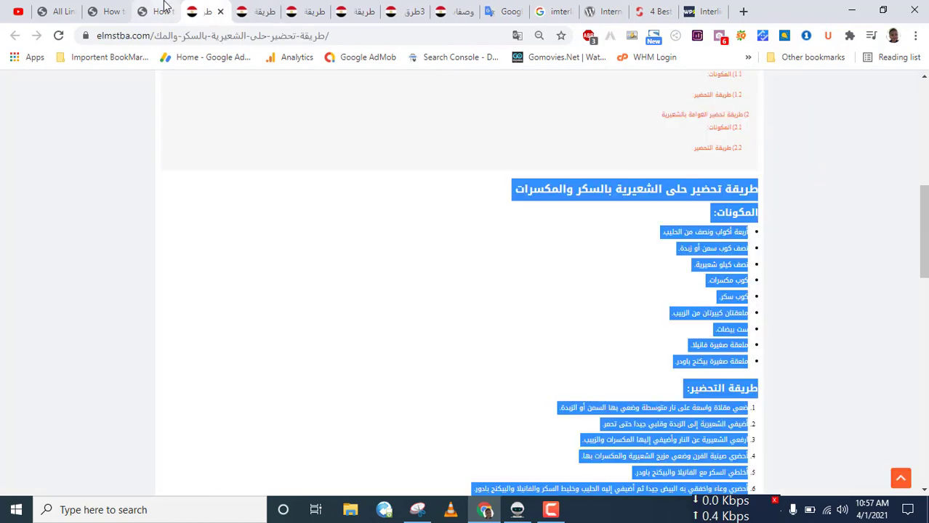
click(167, 14)
click(169, 12)
click(112, 12)
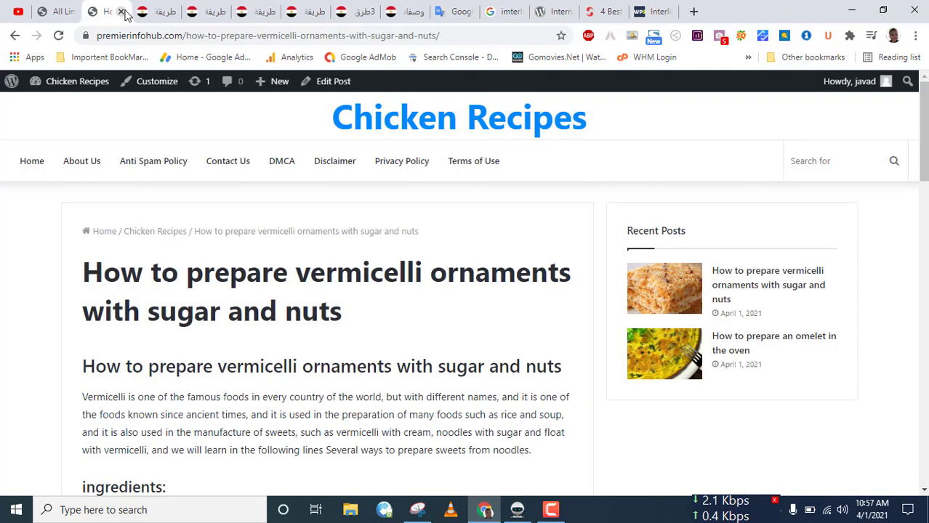
click(121, 12)
click(66, 11)
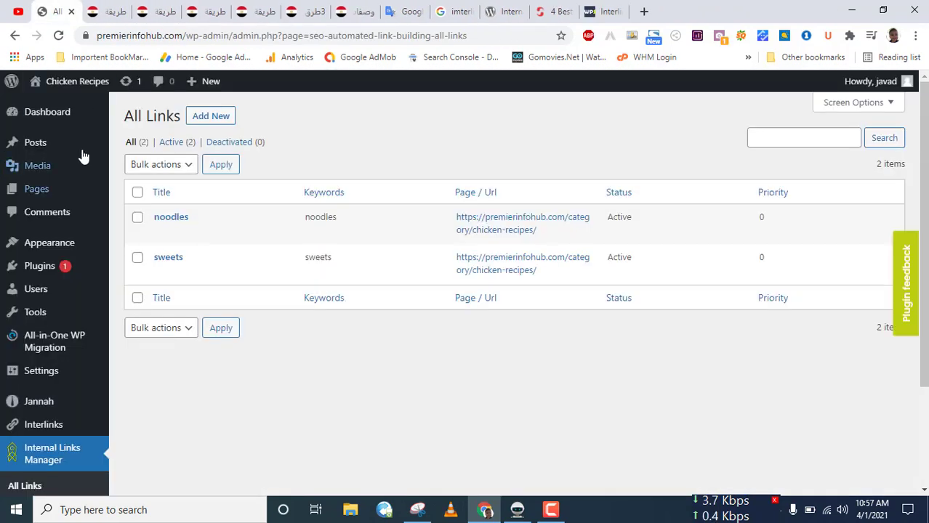
Step: Open a new post in a separate tab, close the used vermicelli source page, and copy the Arabic title of the oatmeal recipe article
mouse_move(29, 143)
middle_click(132, 164)
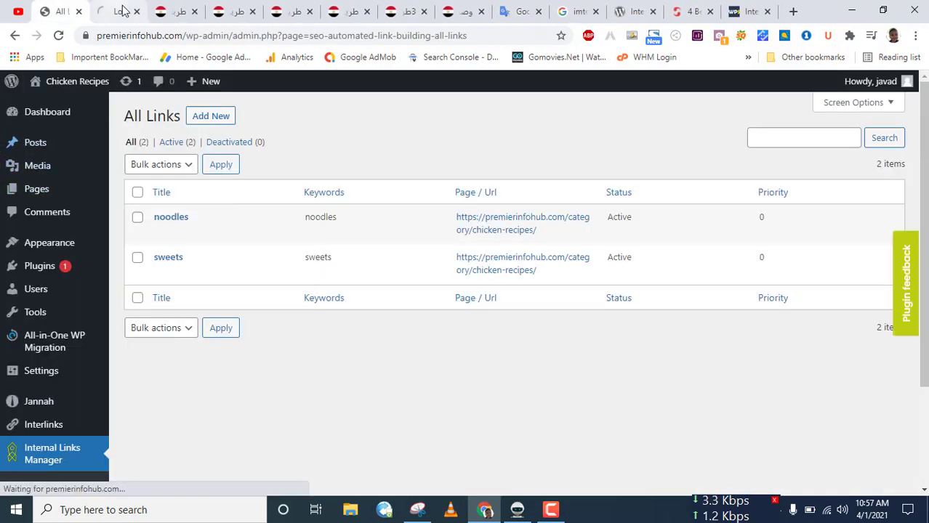
click(182, 13)
click(195, 12)
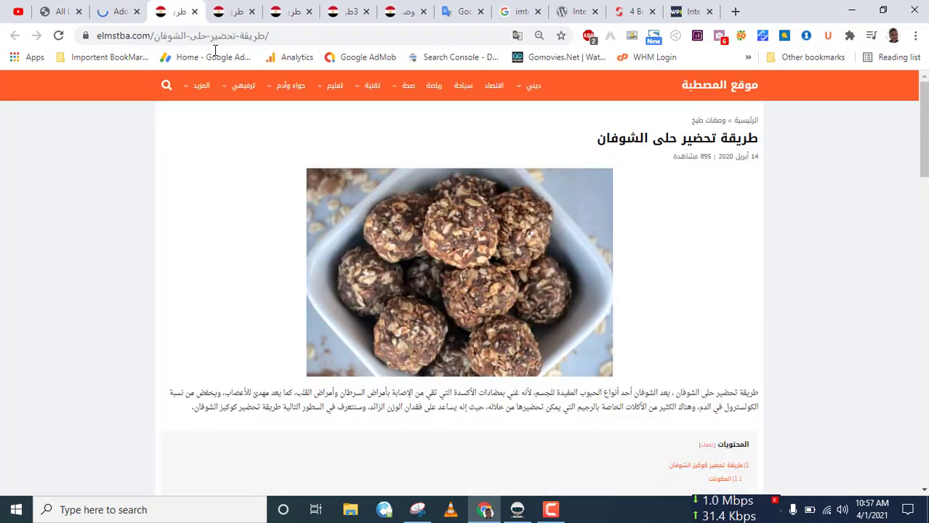
double_click(663, 140)
triple_click(663, 144)
key(ctrl+c)
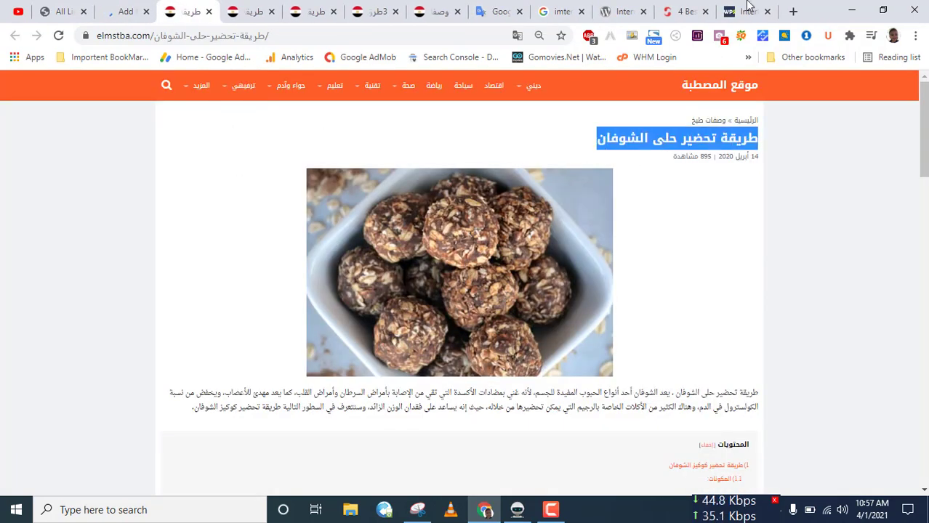
Step: In Google Translate, close the tabs beyond it, replace the source text with the copied oatmeal title, and copy the English translation
click(499, 11)
right_click(497, 10)
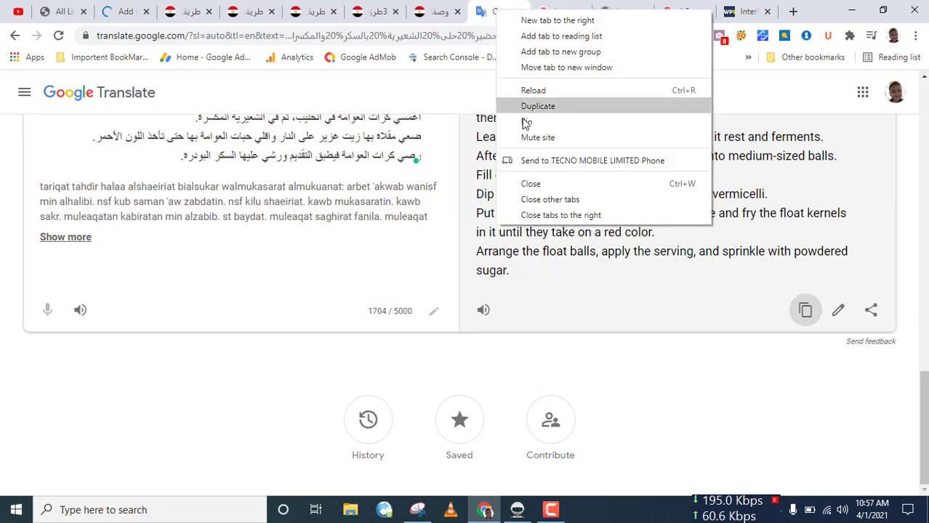
click(538, 215)
click(381, 154)
key(ctrl+a)
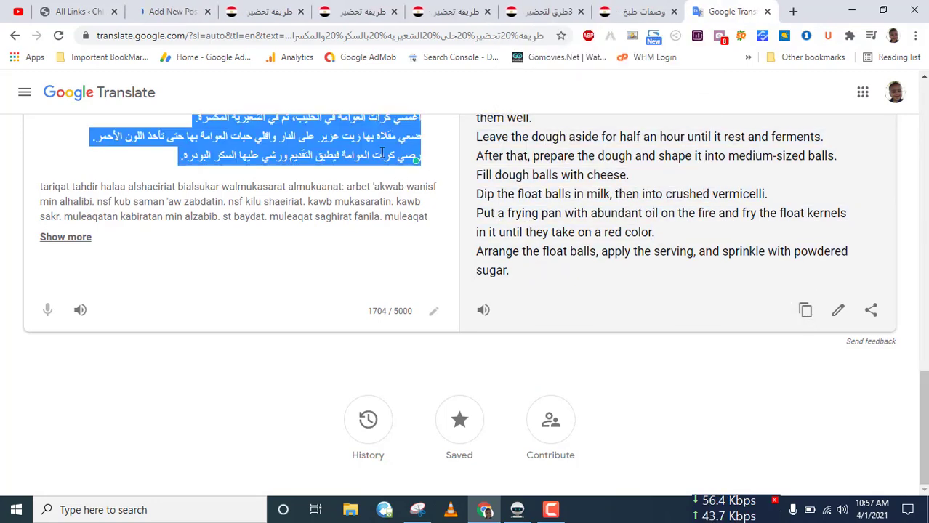
key(ctrl+v)
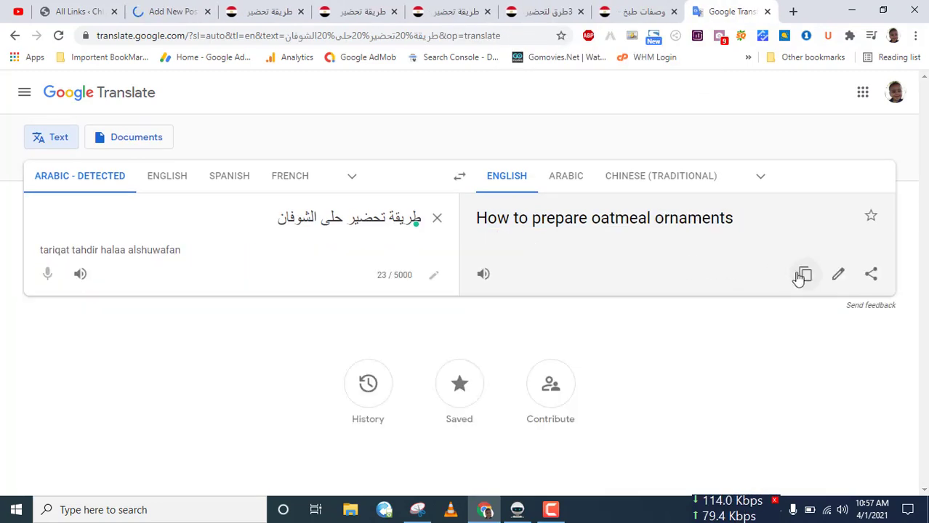
click(803, 274)
Step: Title the new post "How to prepare oatmeal ornaments" and insert the same text in the body as an H2 heading
click(172, 10)
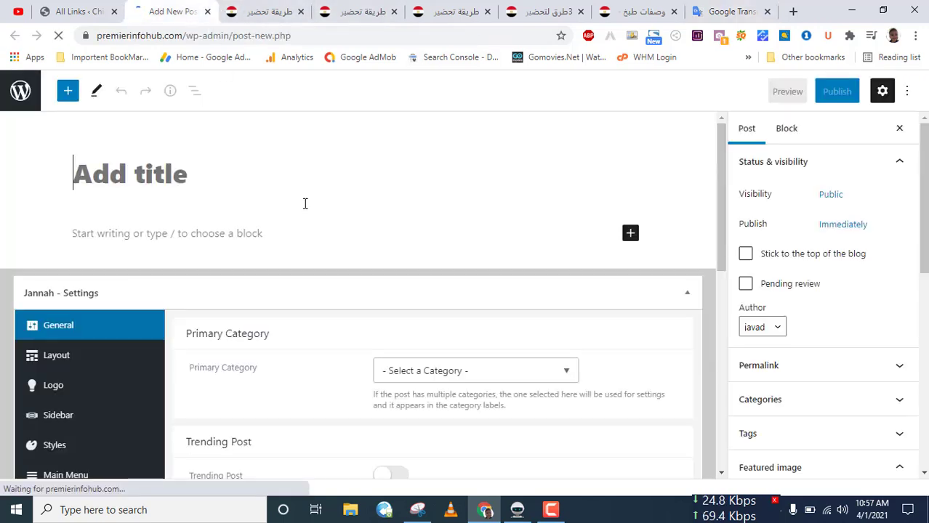
key(ctrl+v)
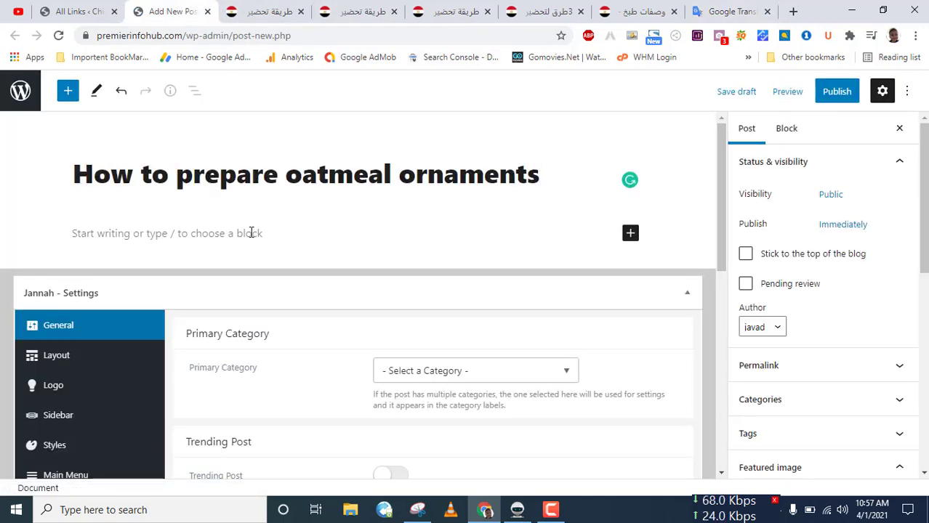
click(251, 233)
key(ctrl+v)
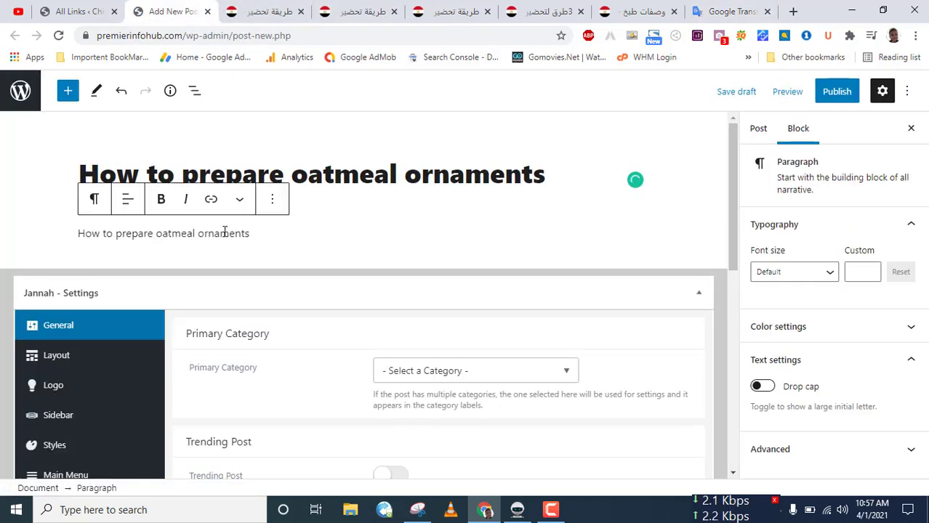
click(94, 199)
click(143, 269)
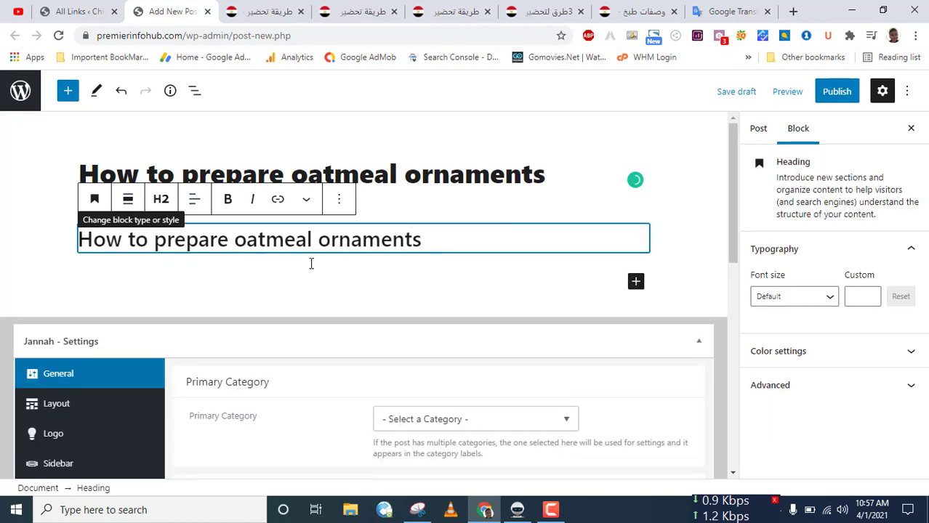
Step: Switch to the oatmeal source article and capture its photo with the Snipping Tool, saving the snip under the suggested name
key(ctrl+Tab)
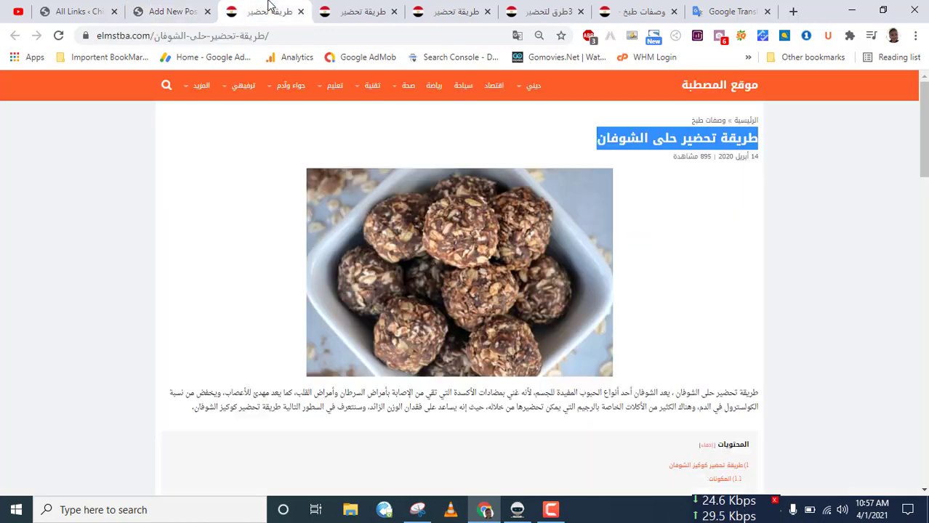
scroll(625, 238, down, 3)
scroll(639, 231, up, 3)
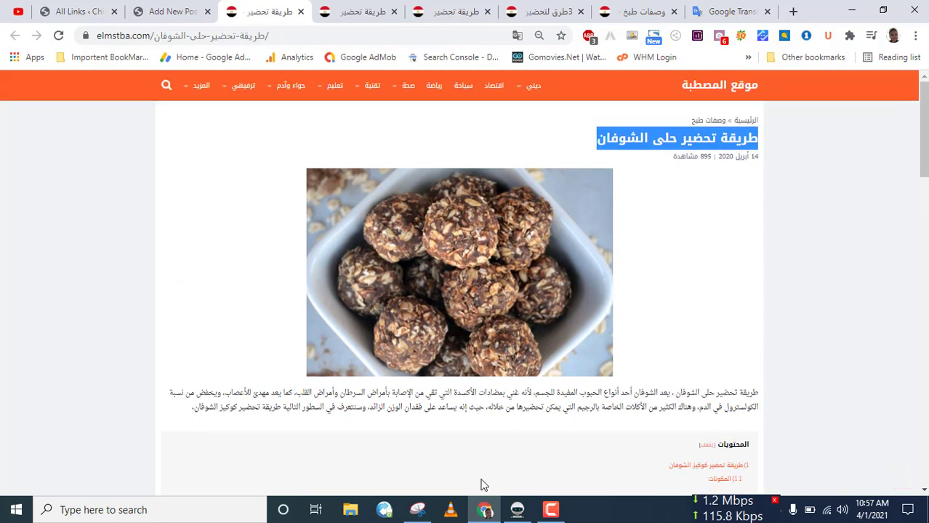
click(424, 511)
click(232, 66)
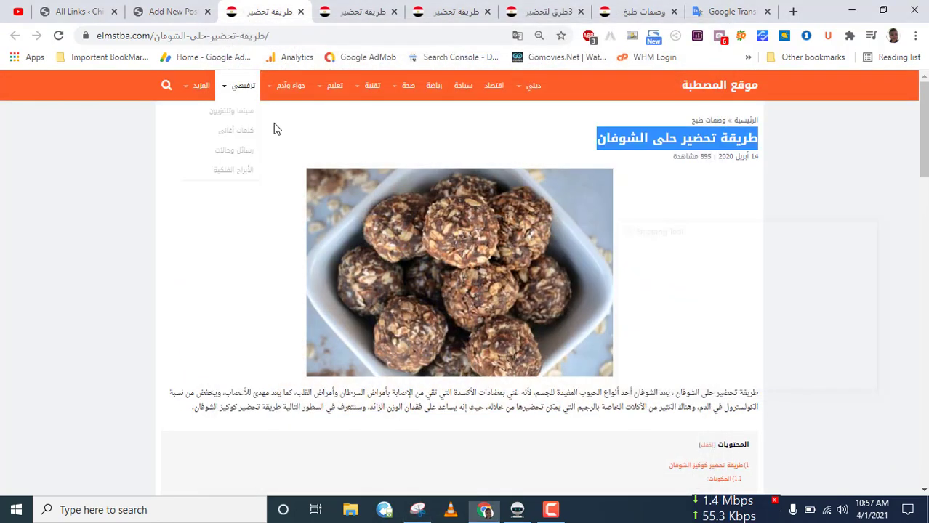
drag(309, 170, 610, 374)
key(ctrl+s)
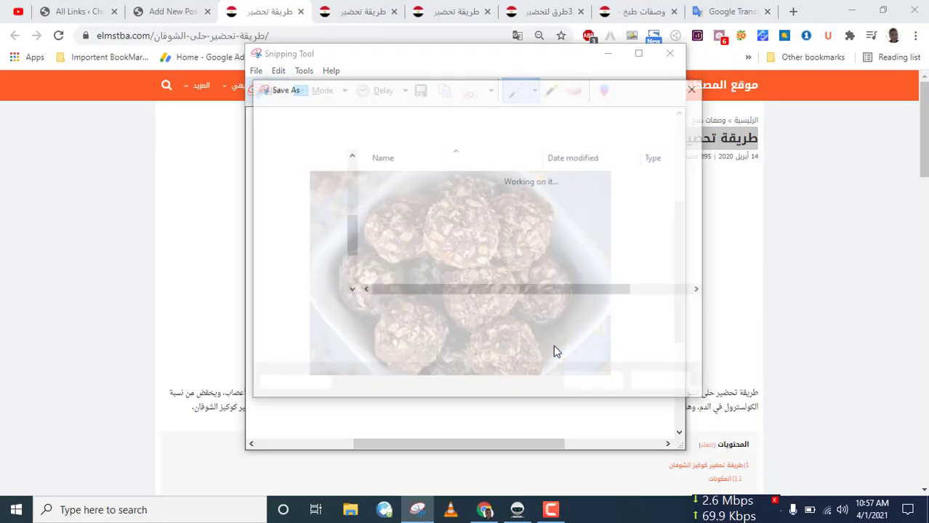
key(Return)
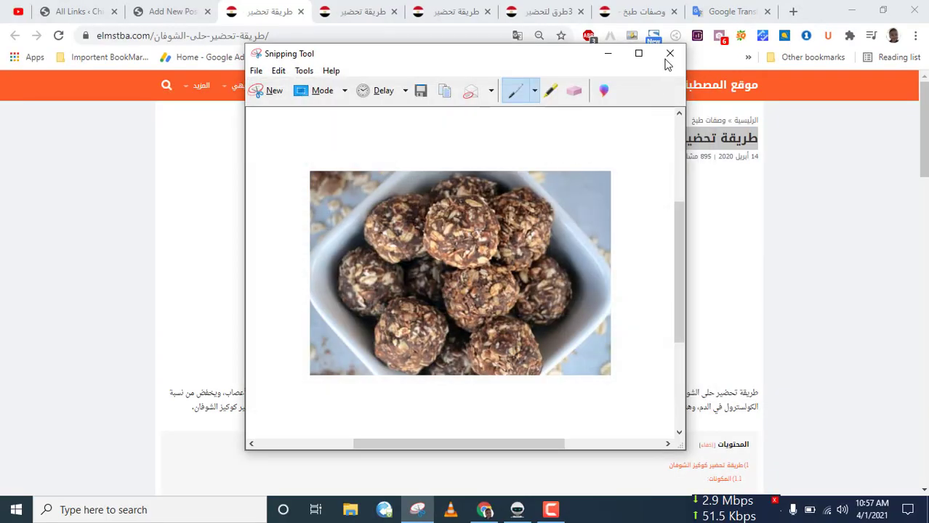
Step: Copy the Arabic introductory paragraph below the photo in the oatmeal article
click(729, 276)
scroll(730, 275, down, 2)
double_click(729, 270)
triple_click(729, 271)
key(ctrl+c)
Step: In Google Translate, replace the source text with the copied introduction and copy its English translation
click(725, 18)
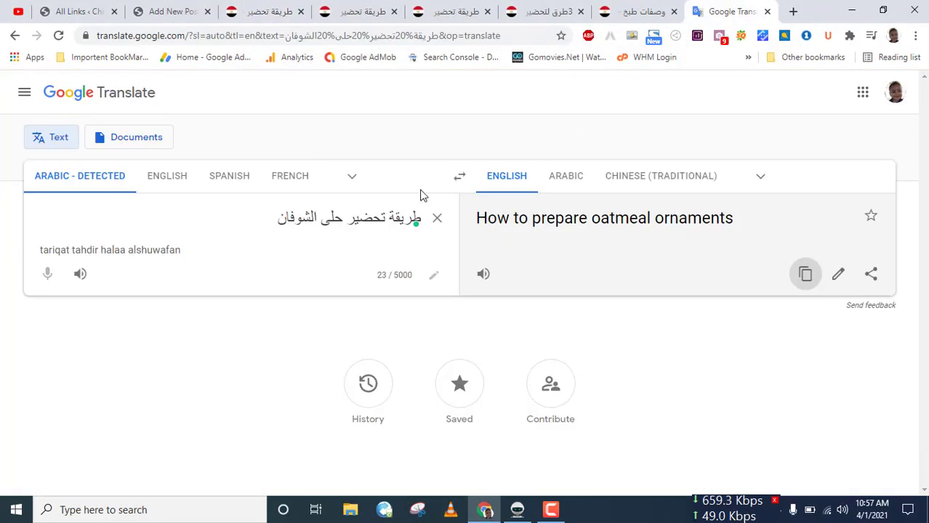
key(ctrl+a)
key(ctrl+v)
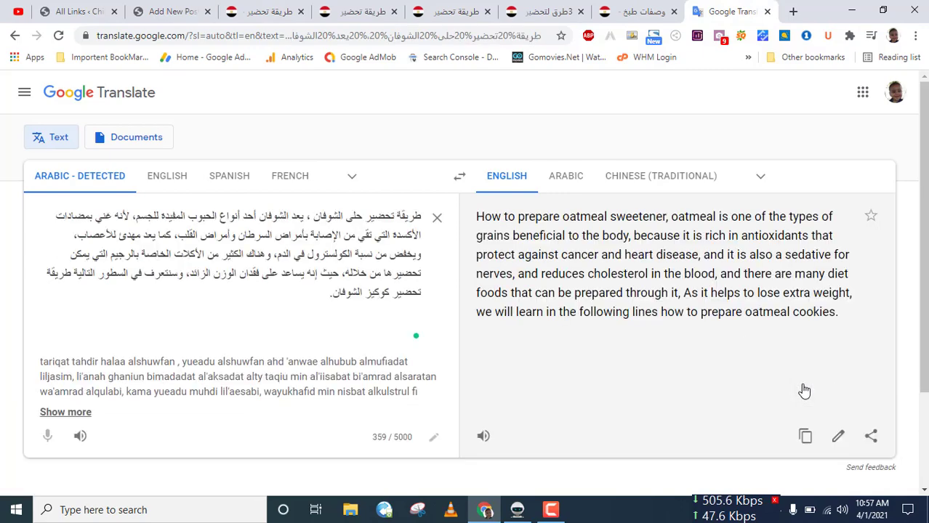
click(807, 437)
Step: Insert the translated introduction as a paragraph below the post's H2 heading and add an empty paragraph after it
click(270, 11)
click(173, 11)
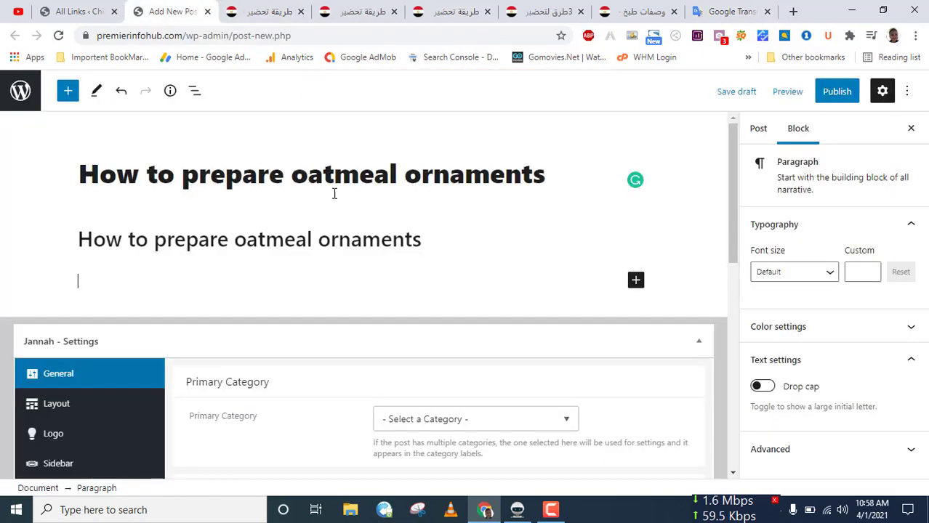
key(ctrl+v)
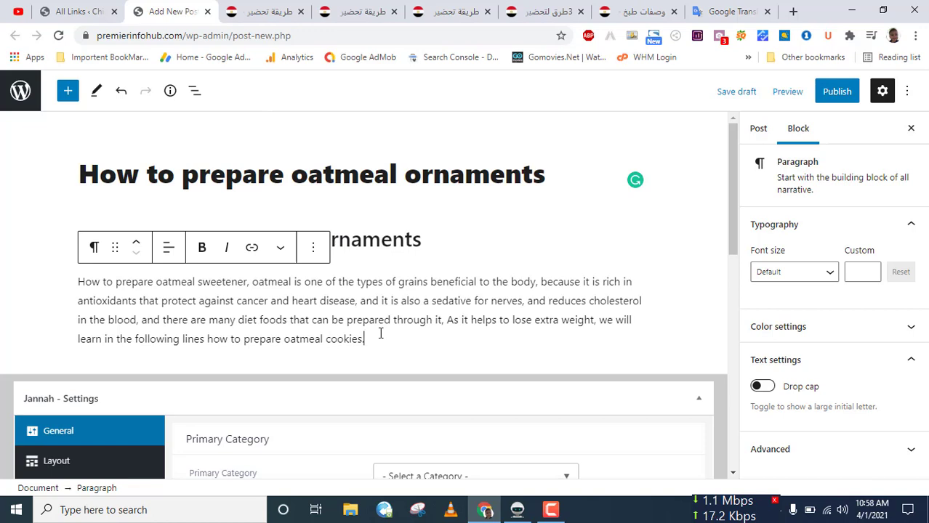
key(Return)
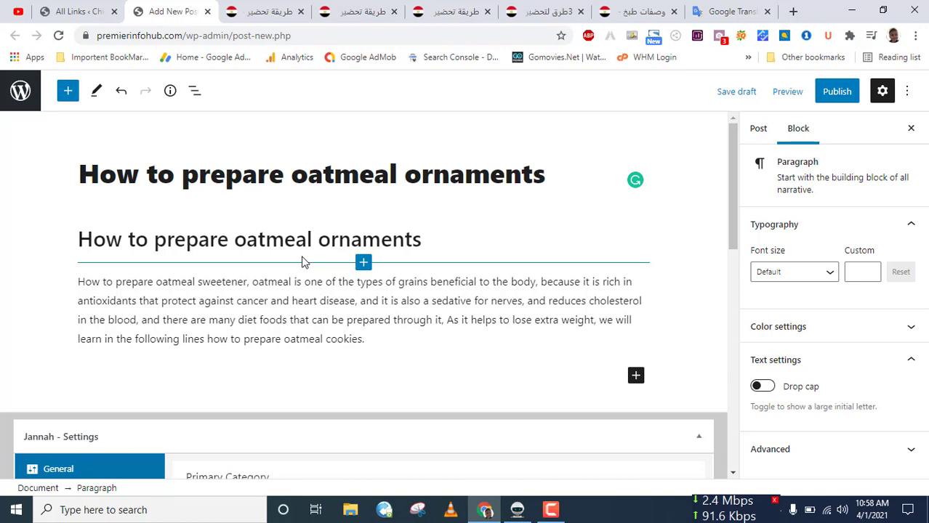
Step: In the oatmeal article, copy the full recipe text from the cookies heading down to the last preparation step of the squares recipe
click(268, 12)
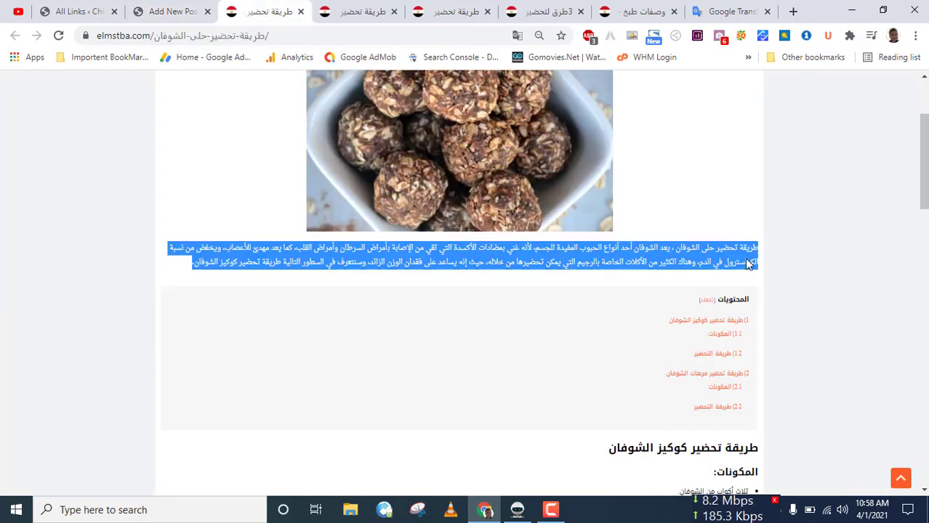
scroll(745, 257, down, 3)
drag(758, 252, 518, 290)
scroll(637, 306, down, 7)
scroll(534, 293, down, 3)
right_click(517, 297)
click(542, 303)
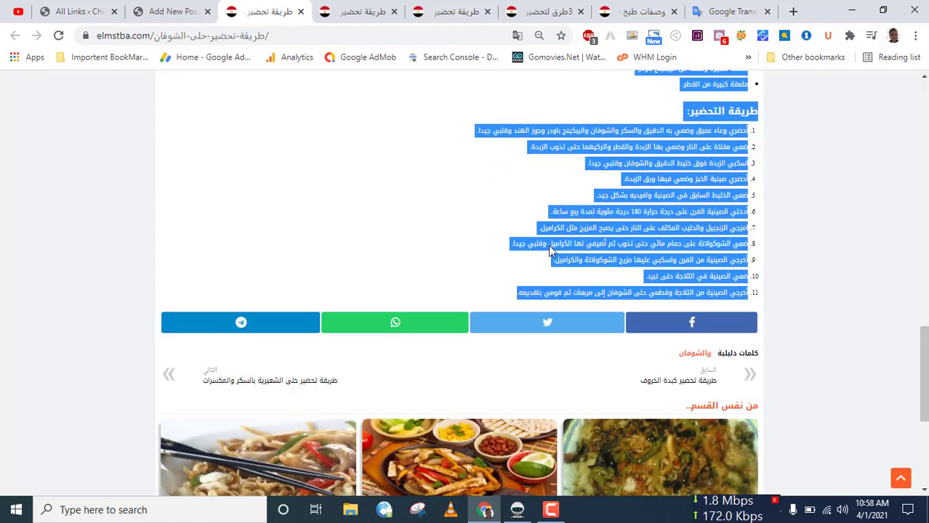
Step: Replace the Google Translate source text with the copied oatmeal cookies and squares recipes
click(730, 11)
triple_click(412, 234)
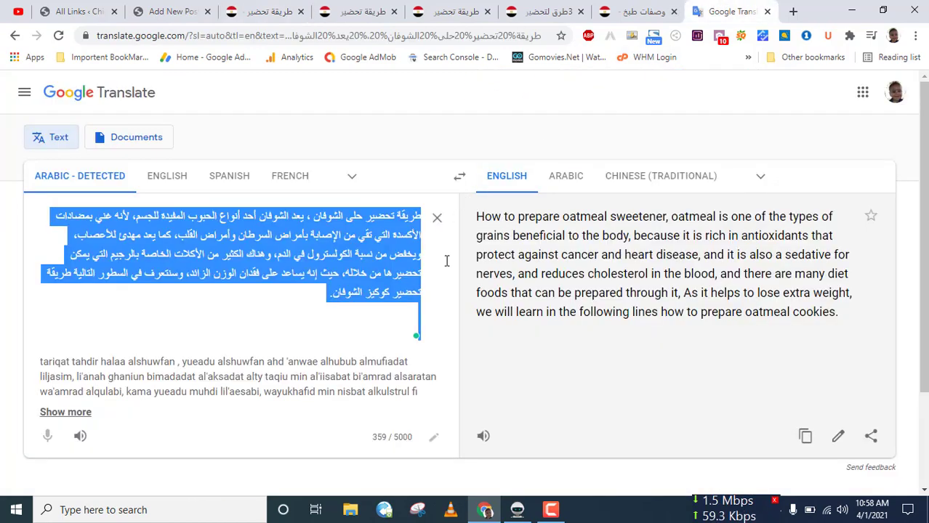
key(ctrl+v)
scroll(431, 260, up, 5)
scroll(431, 259, up, 4)
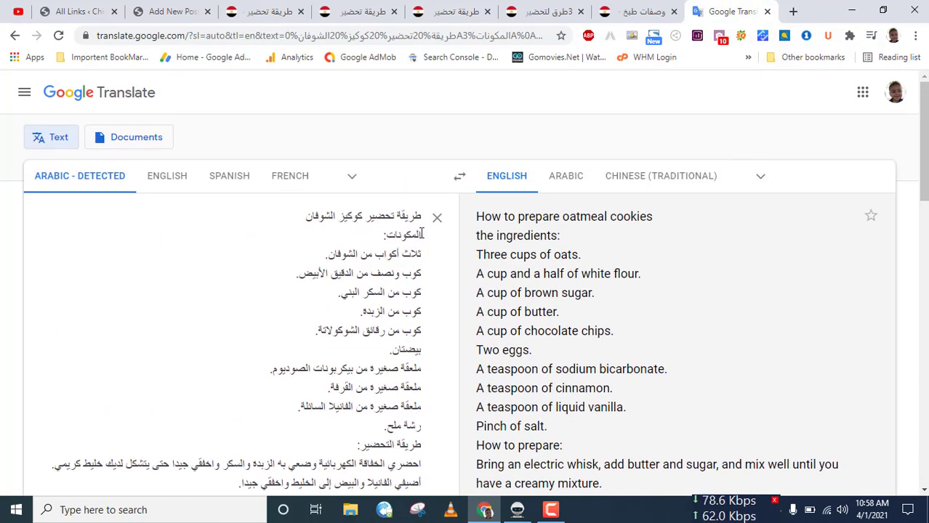
Step: In the source text, set off the cookies recipe's ingredients and preparation headings with blank lines above and below each
click(421, 233)
key(Return)
key(End)
key(Return)
scroll(413, 261, down, 2)
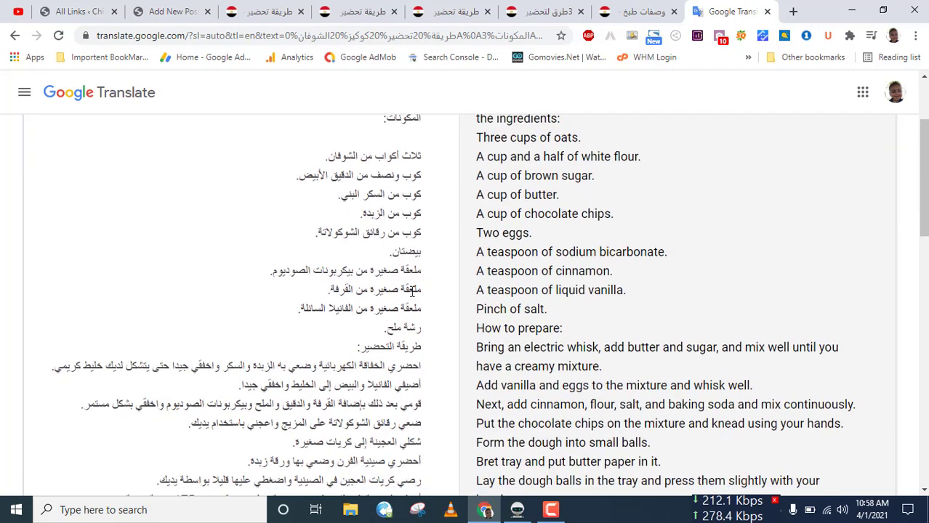
click(420, 348)
key(Return)
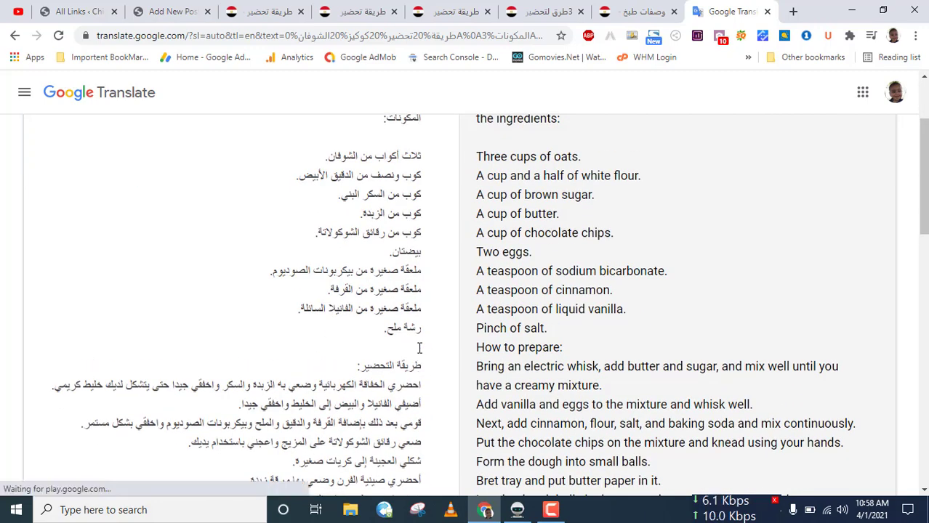
key(End)
key(Return)
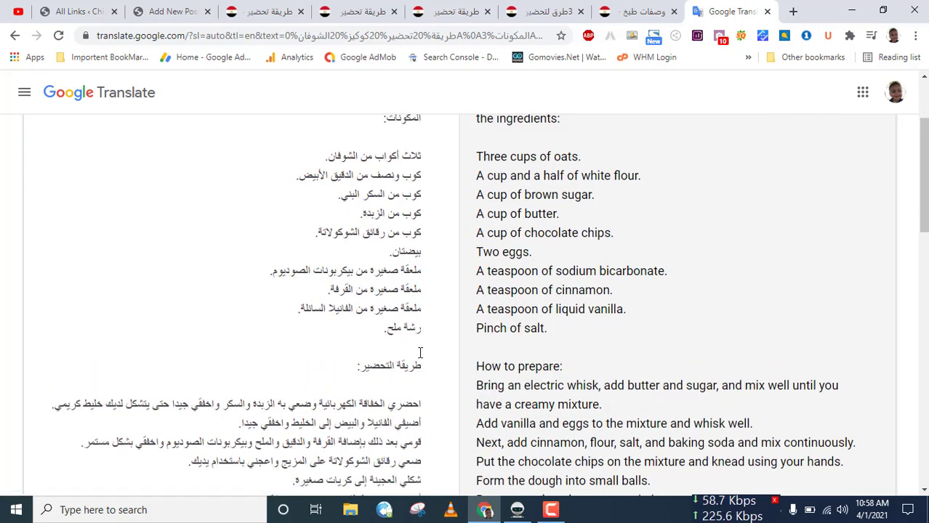
Step: Separate the squares recipe's ingredients and preparation headings with blank lines, removing the surplus blank line above the ingredients heading
scroll(420, 348, down, 5)
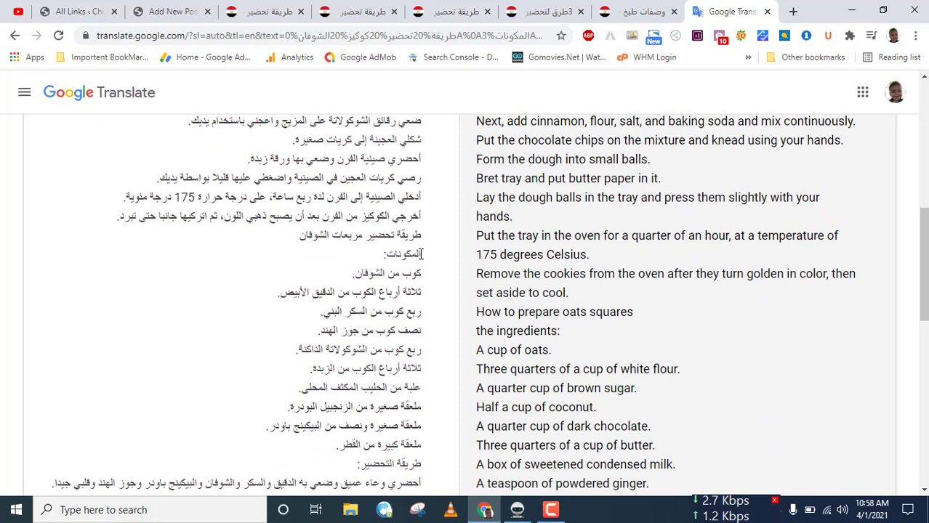
scroll(419, 254, down, 3)
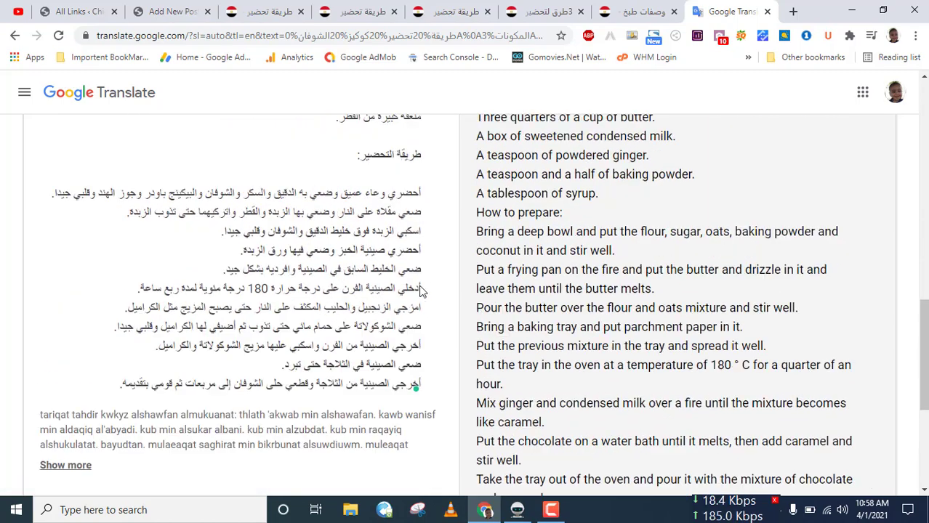
scroll(419, 405, up, 2)
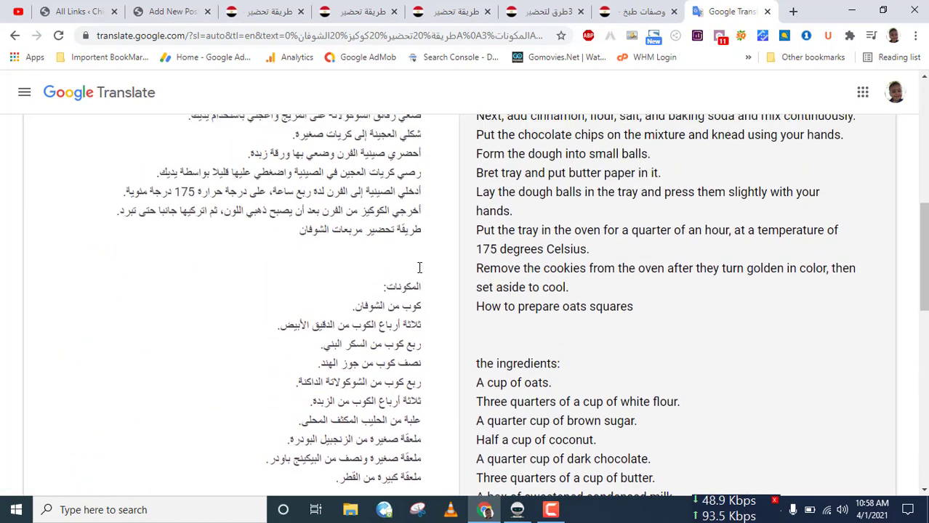
click(418, 258)
key(BackSpace)
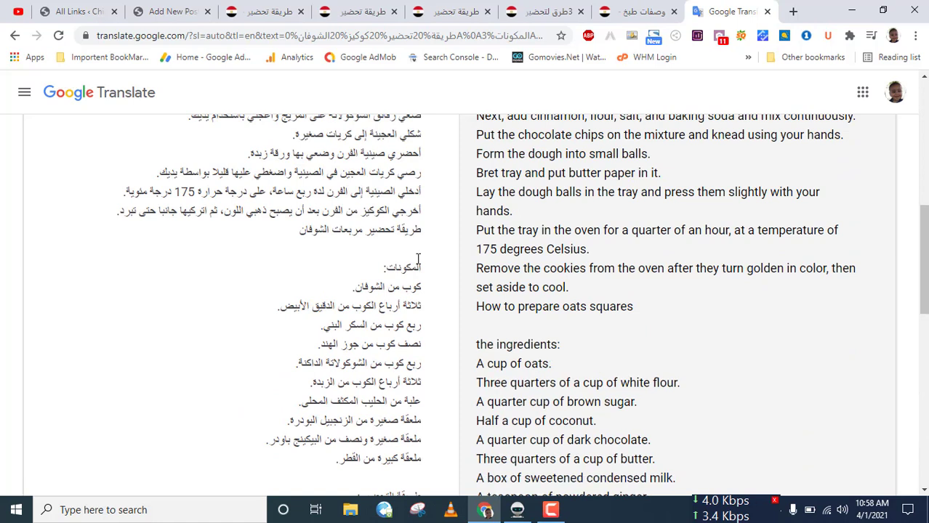
key(Return)
key(BackSpace)
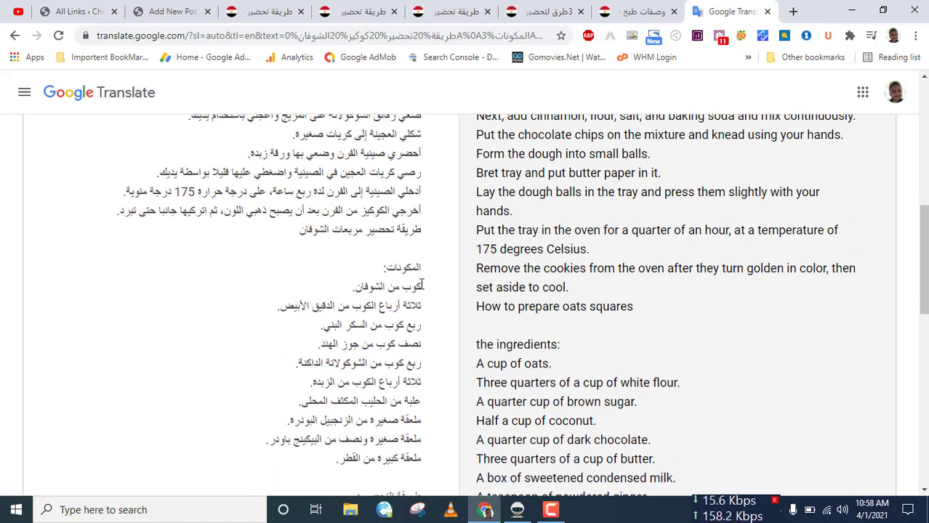
Step: Copy the whole English translation of both recipes and insert it below the post's introduction, staying on the page when asked to leave
drag(573, 315, 577, 319)
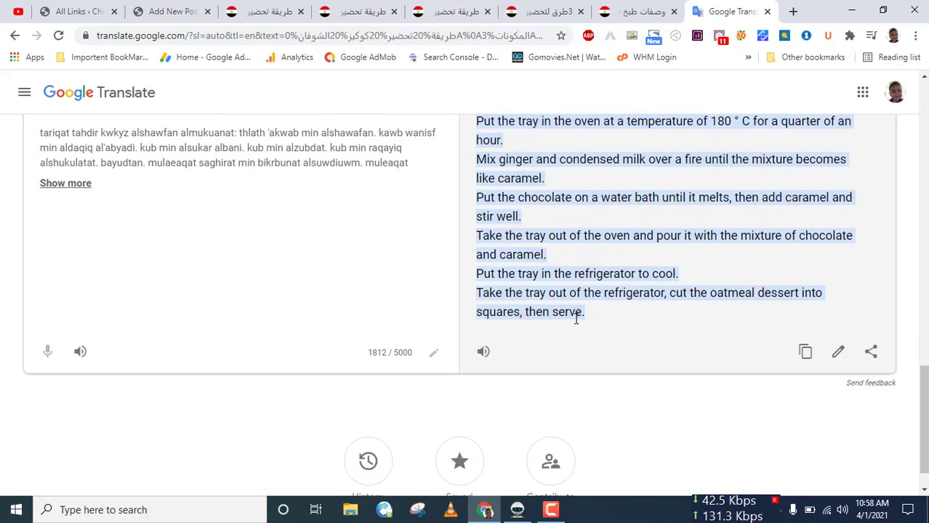
click(803, 311)
click(283, 9)
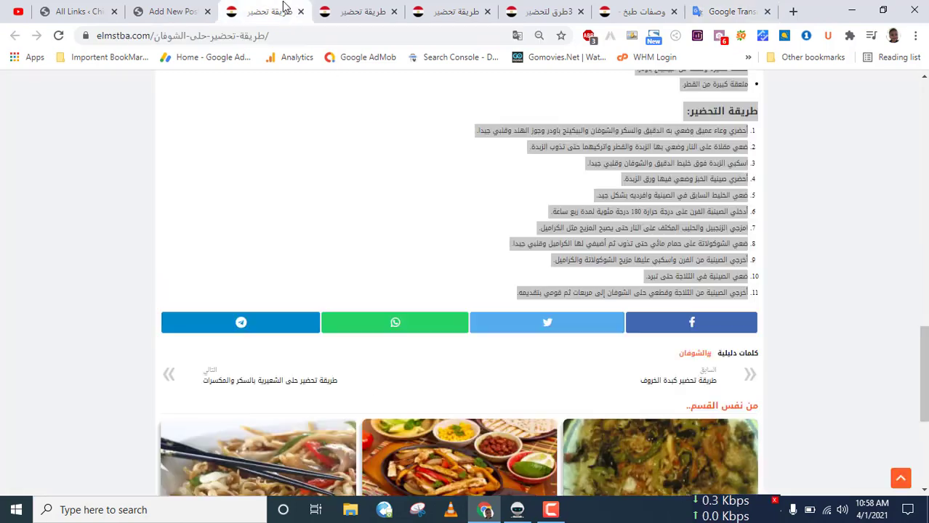
click(201, 7)
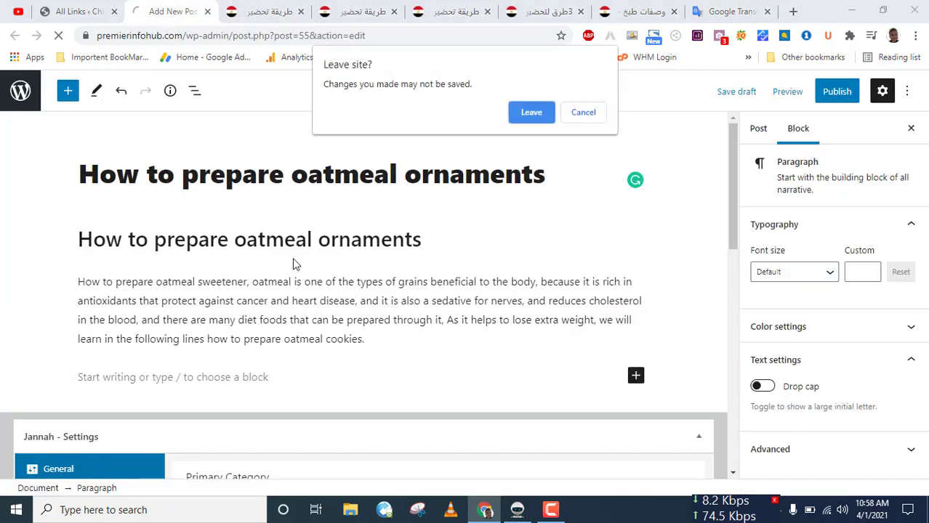
click(583, 113)
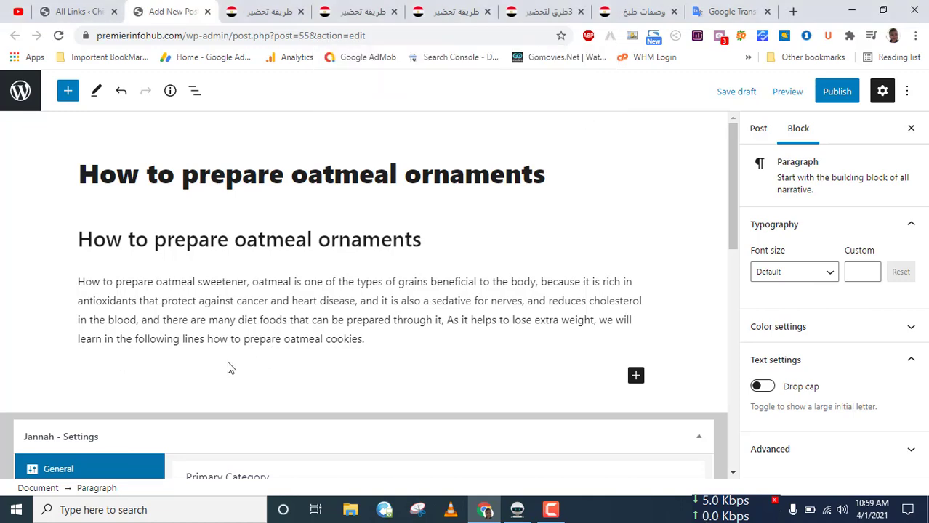
key(ctrl+v)
scroll(193, 307, up, 15)
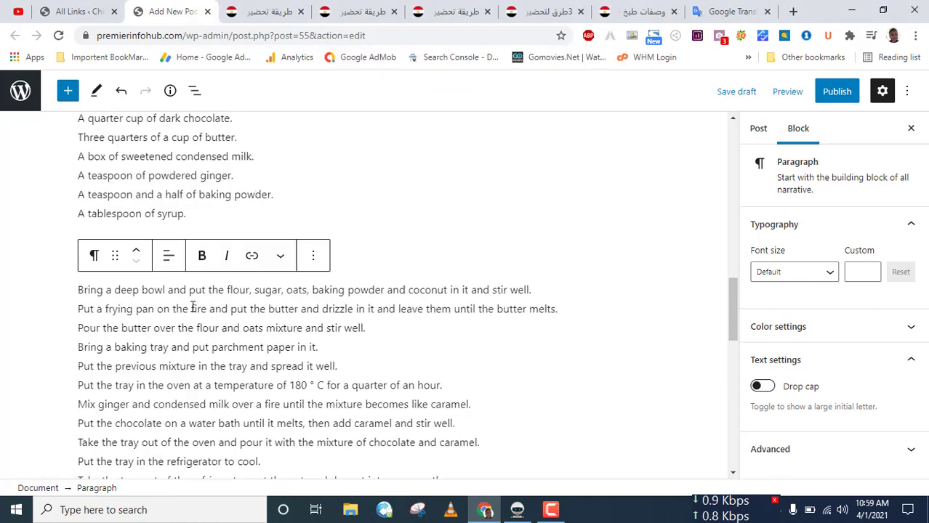
scroll(193, 307, down, 2)
scroll(170, 305, up, 1)
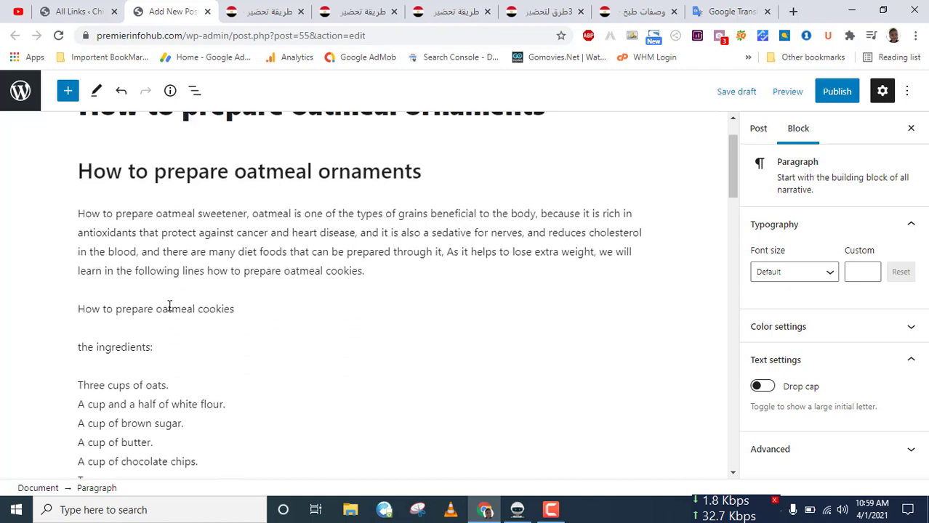
Step: Delete the "How to prepare oatmeal cookies" line below the introduction
triple_click(169, 307)
key(BackSpace)
key(BackSpace)
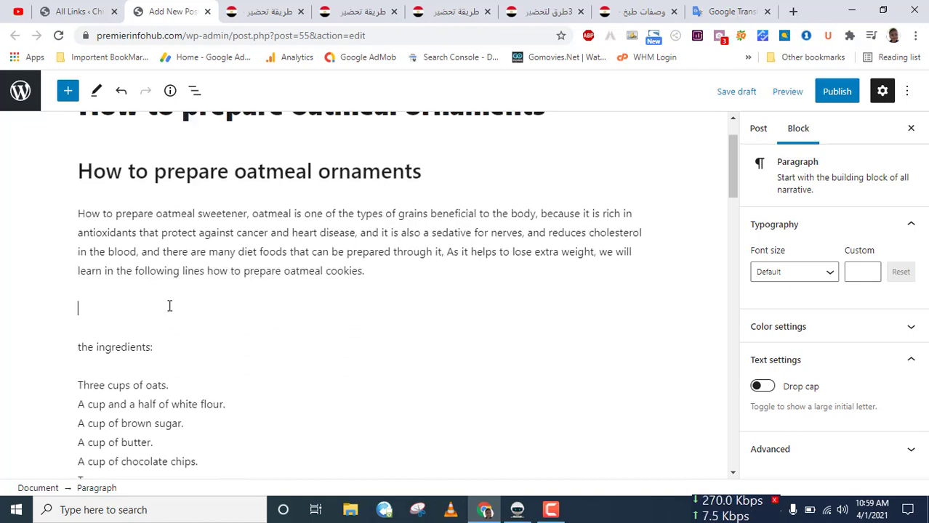
Step: Shorten the first "the ingredients:" line to "ingredients:" and convert it to an H3 heading
click(126, 346)
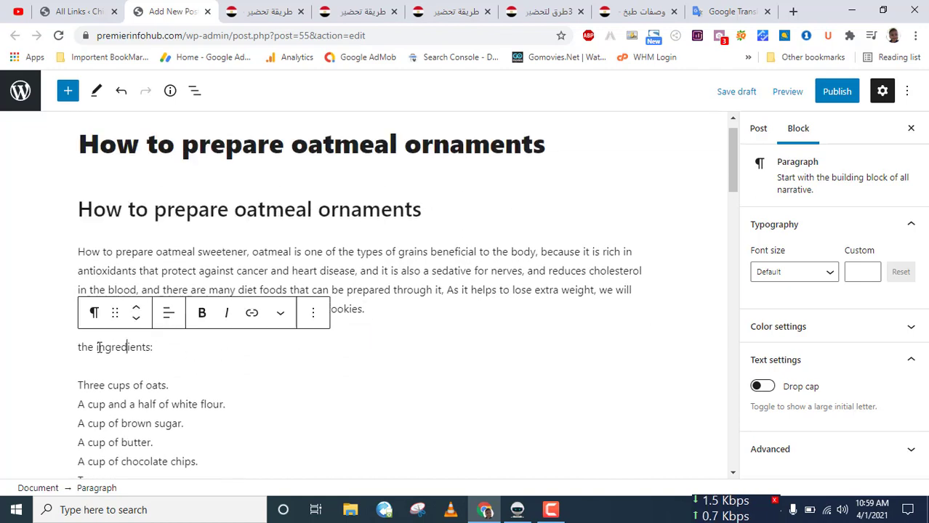
click(98, 347)
key(BackSpace)
key(BackSpace)
key(BackSpace)
key(BackSpace)
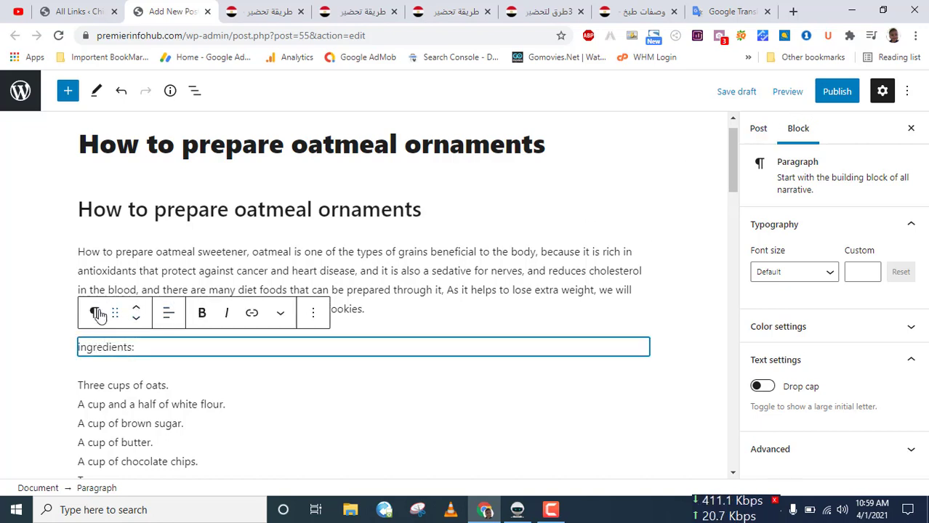
click(98, 314)
click(143, 116)
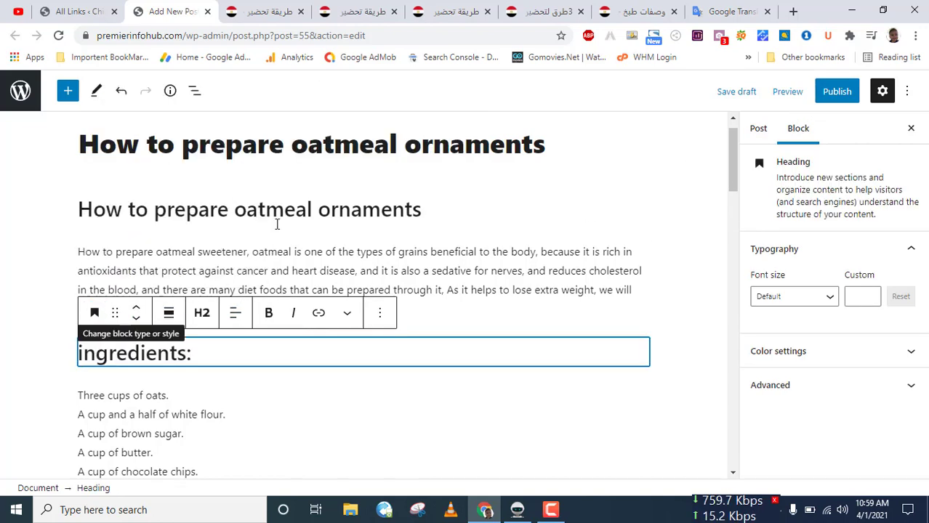
click(201, 312)
click(251, 355)
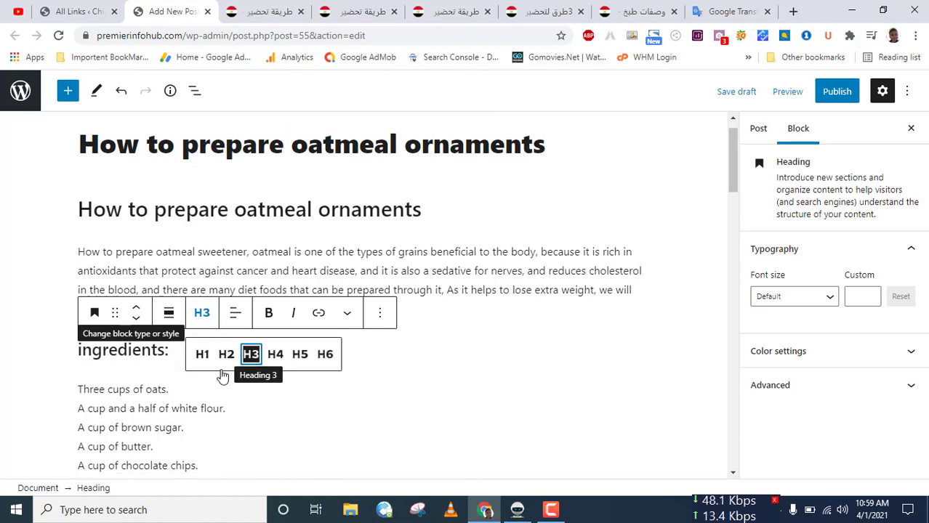
Step: Convert the "How to prepare:" line of the cookie recipe into an H3 heading
click(138, 407)
scroll(137, 404, down, 4)
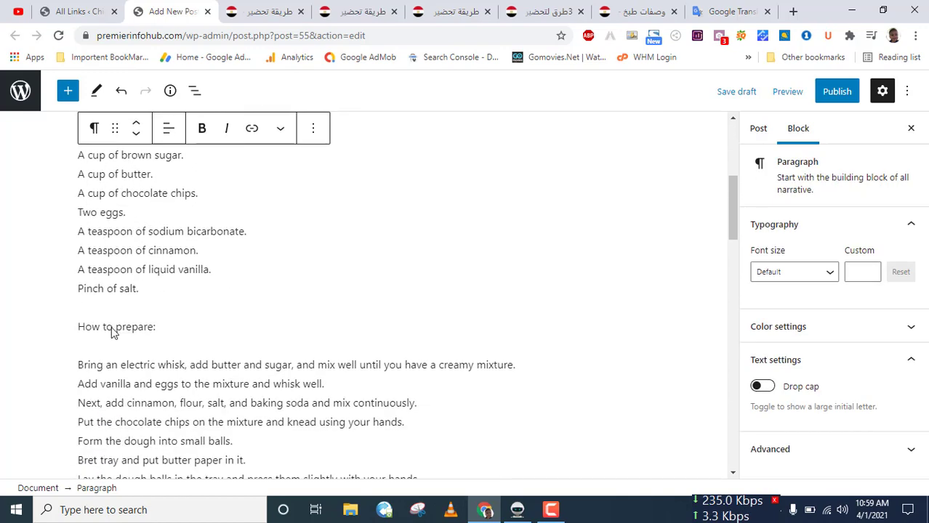
click(112, 332)
click(94, 293)
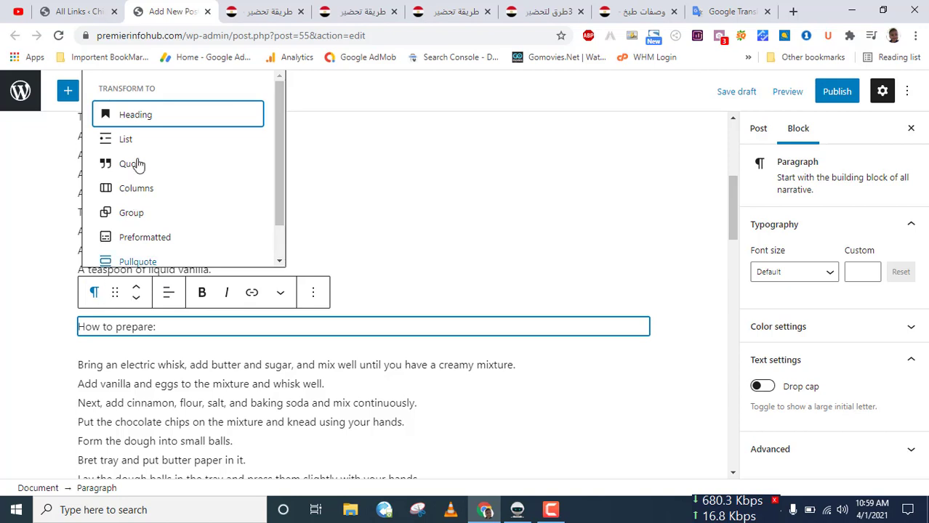
click(159, 122)
click(201, 292)
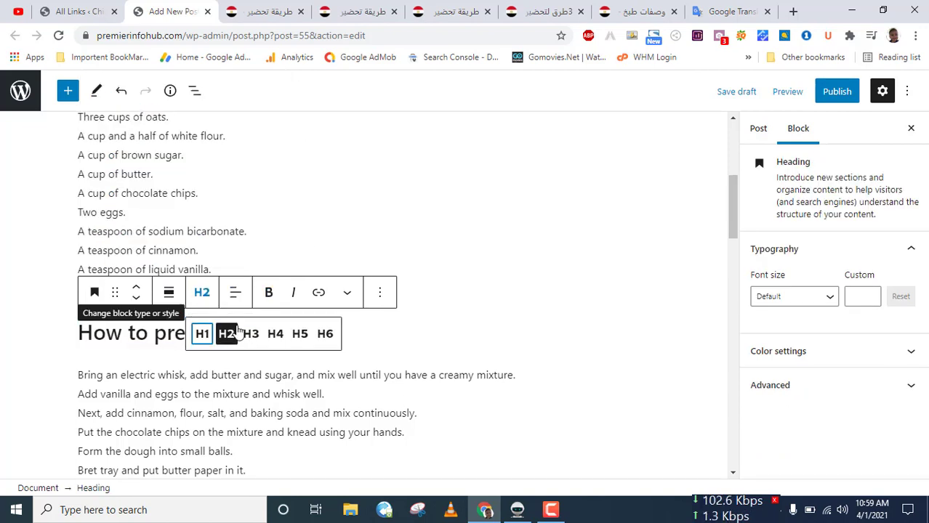
click(251, 333)
Step: Add the line "Read More: Chicken Recipes" below "Pinch of salt." in the cookie ingredients
click(347, 294)
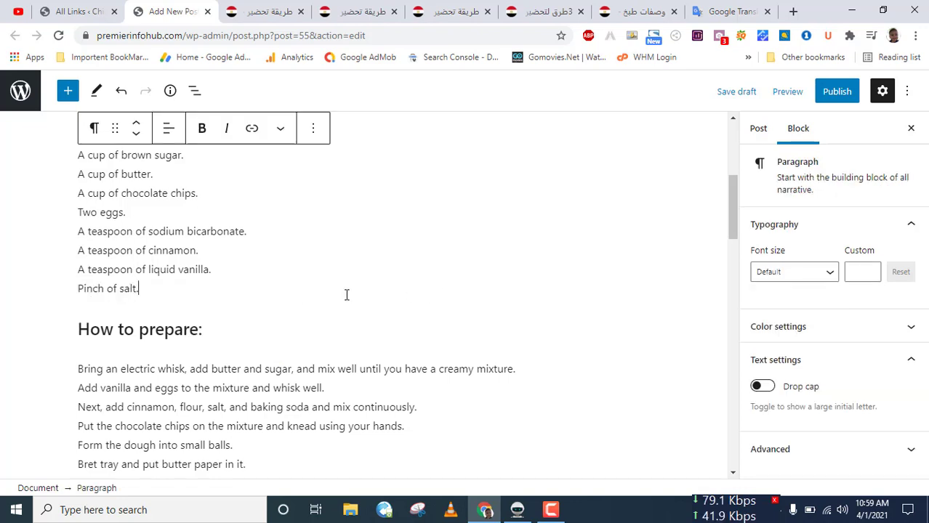
key(Return)
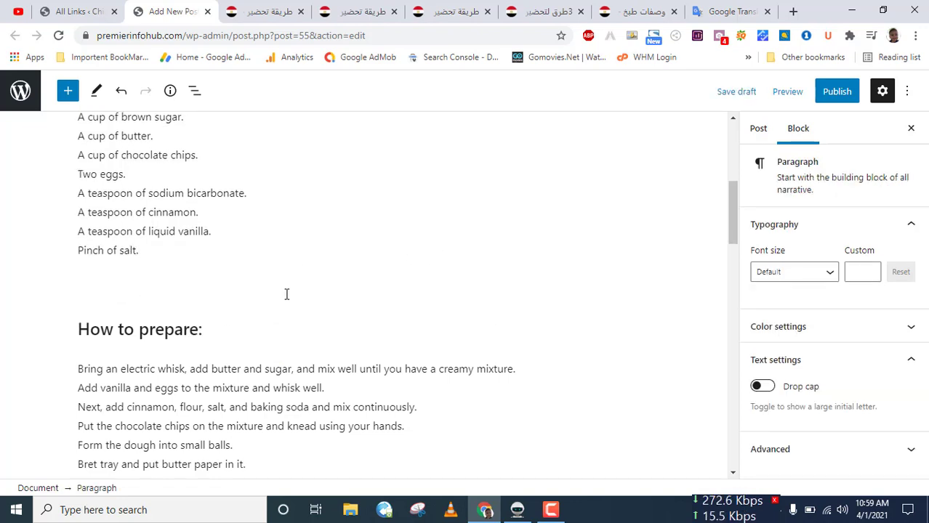
text(Read More)
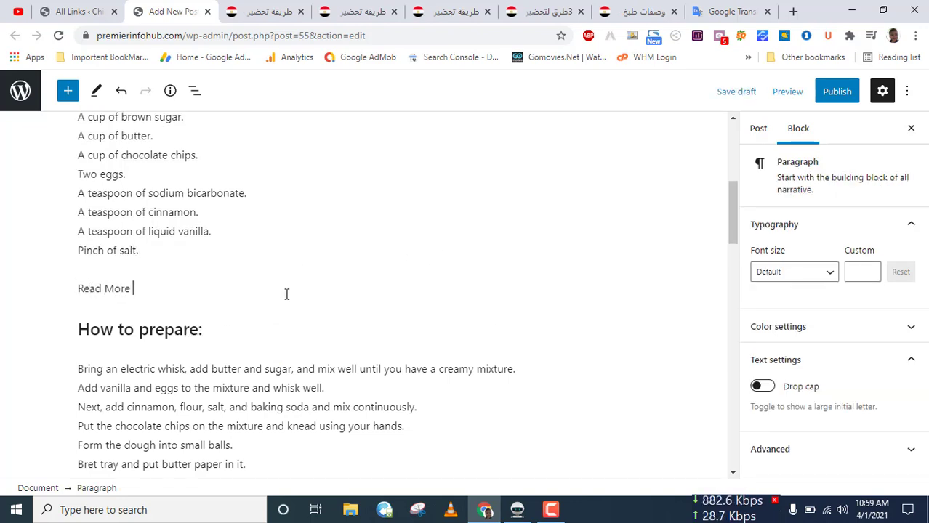
text(: )
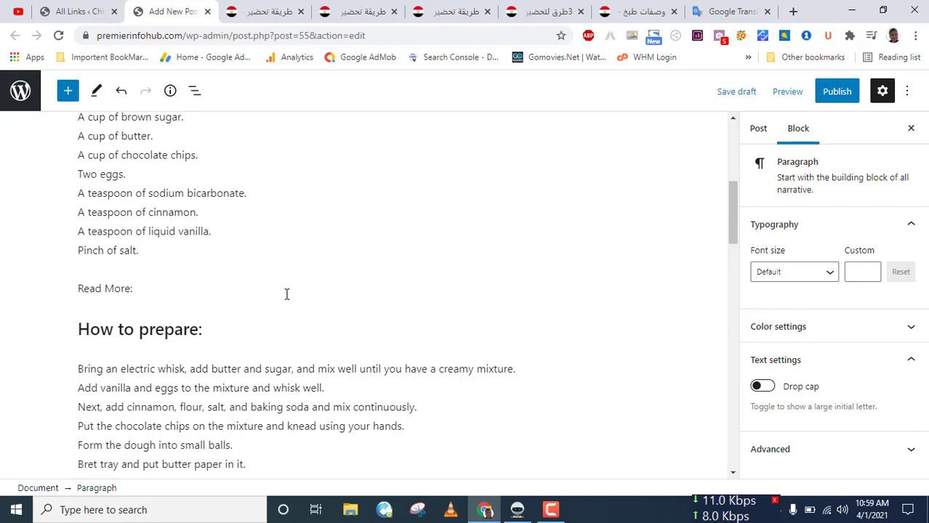
text(Chicken Re)
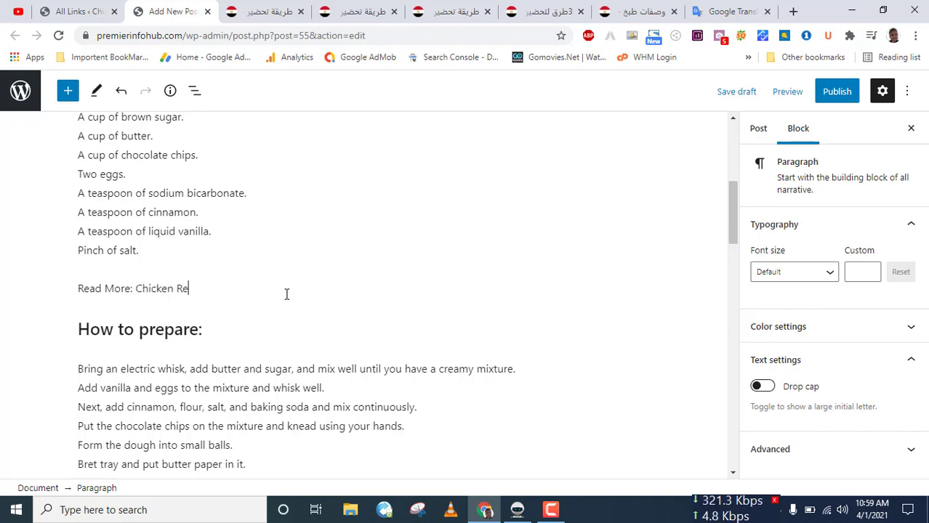
text(cipes)
drag(213, 289, 135, 285)
click(161, 289)
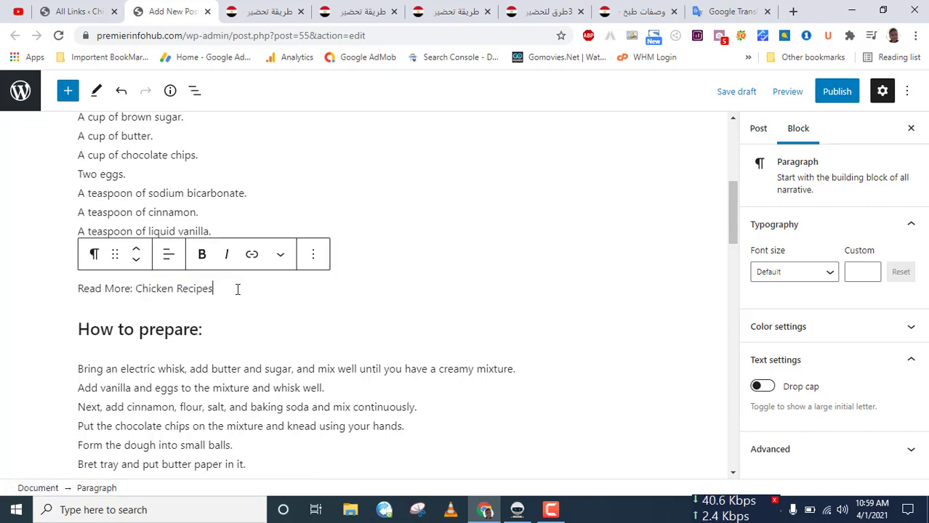
Step: Copy the "Read More: Chicken Recipes" line and insert it below "A tablespoon of syrup." in the squares recipe
drag(236, 289, 78, 290)
key(ctrl+c)
scroll(145, 317, down, 7)
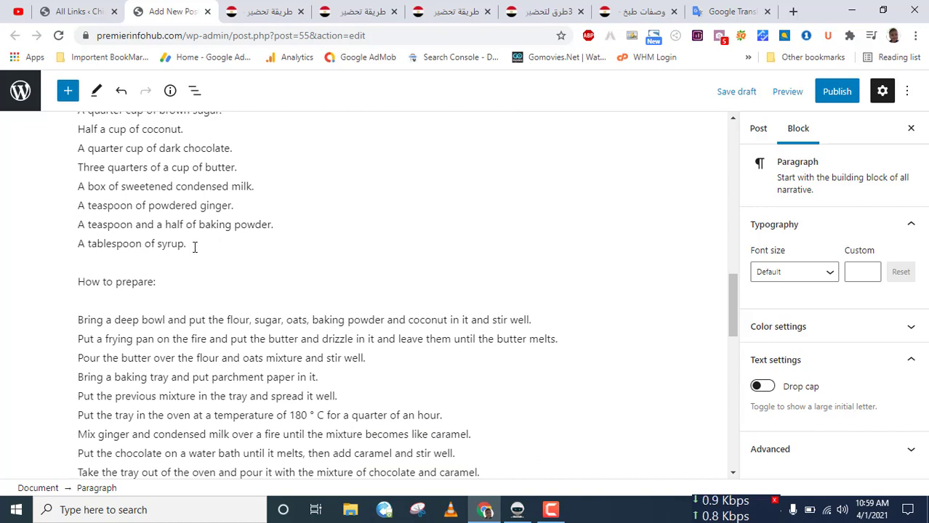
click(193, 245)
key(Return)
key(ctrl+v)
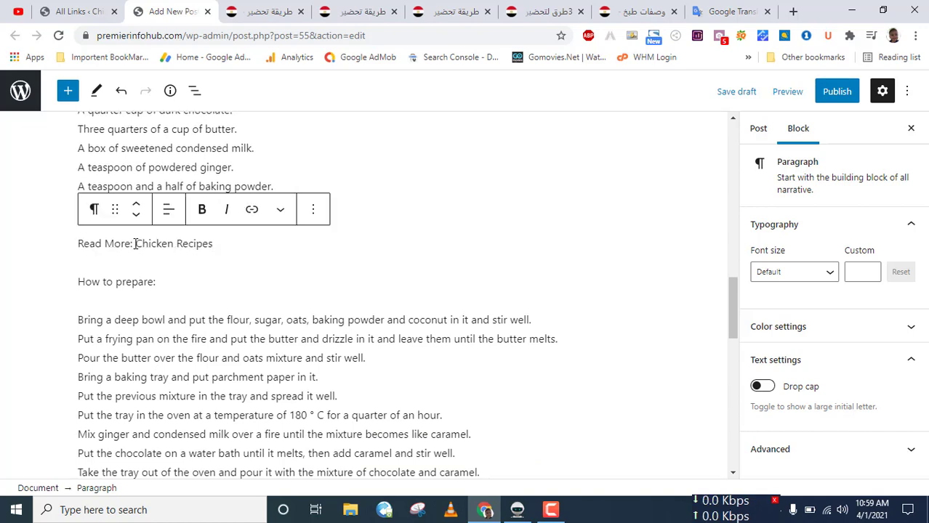
Step: Make the words "Read More:" bold in the squares recipe's Chicken Recipes line
key(ctrl+shift+Left)
key(ctrl+shift+Left)
key(Right)
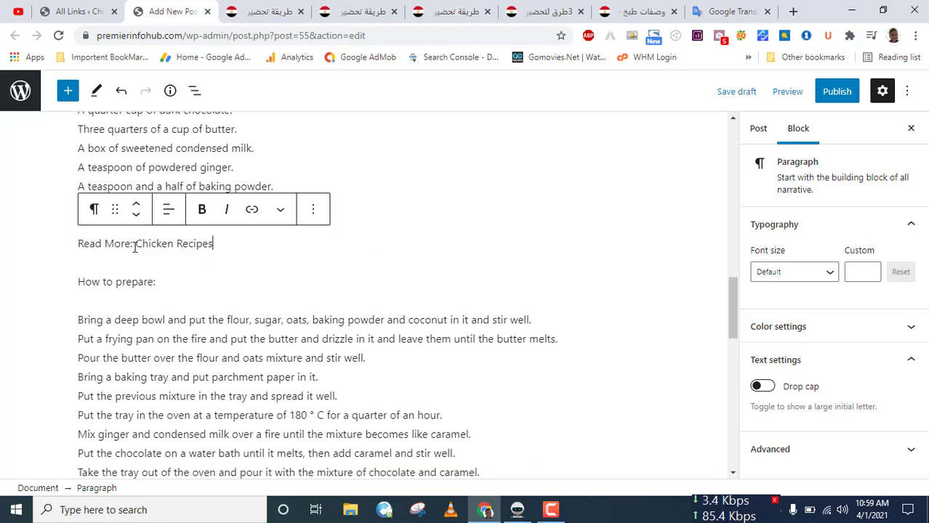
drag(103, 244, 81, 245)
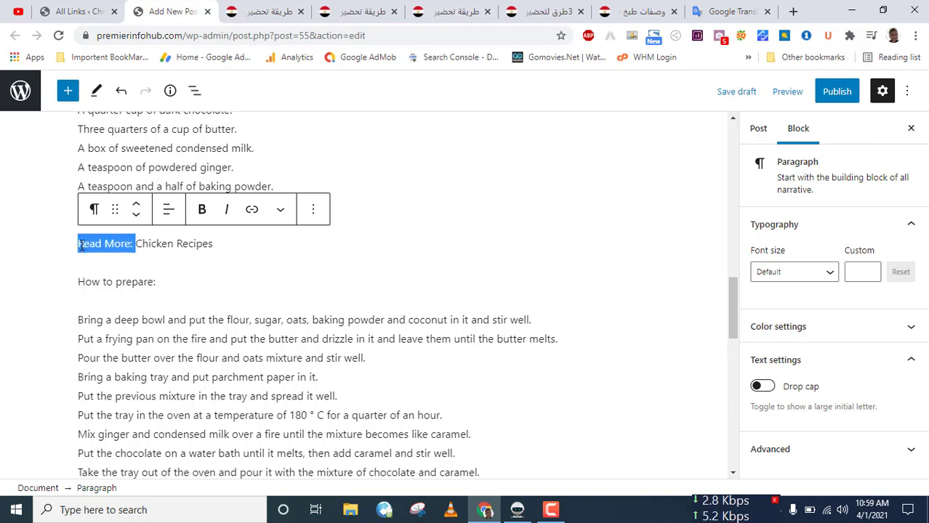
key(ctrl+b)
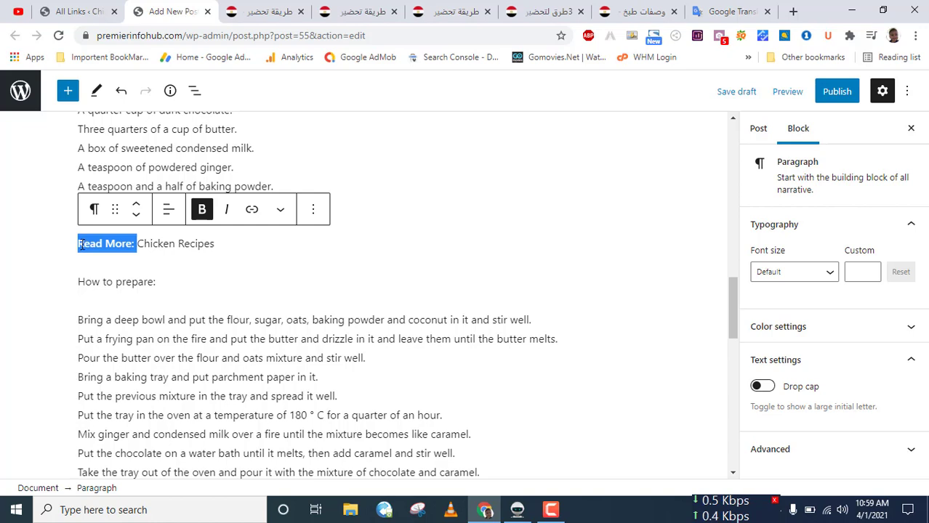
mouse_move(138, 245)
mouse_down()
mouse_move(220, 254)
mouse_move(137, 244)
mouse_up()
click(220, 244)
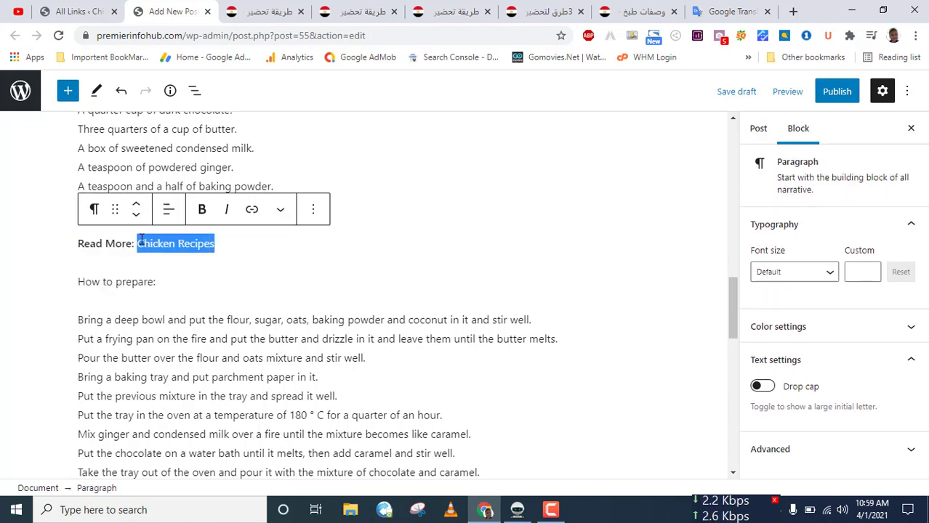
click(139, 243)
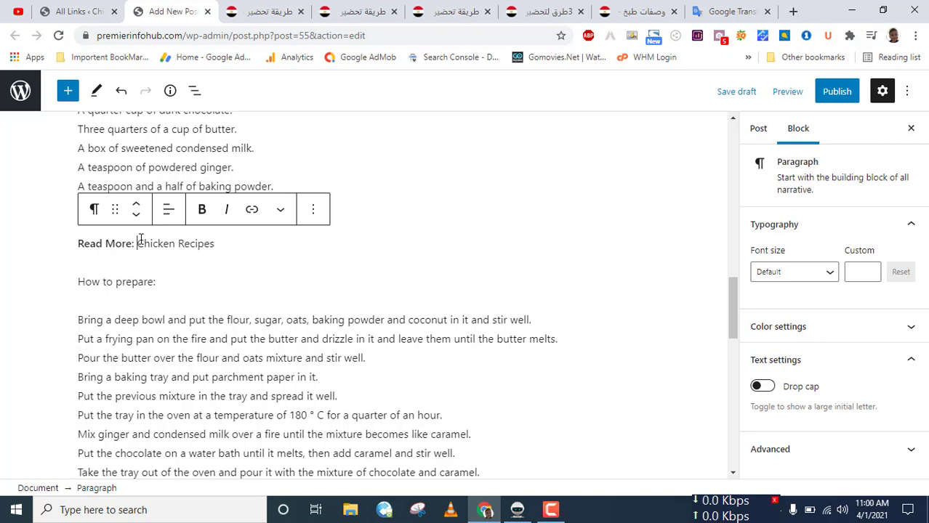
mouse_move(140, 244)
mouse_down()
mouse_move(199, 244)
mouse_move(137, 244)
mouse_up()
click(217, 244)
click(138, 245)
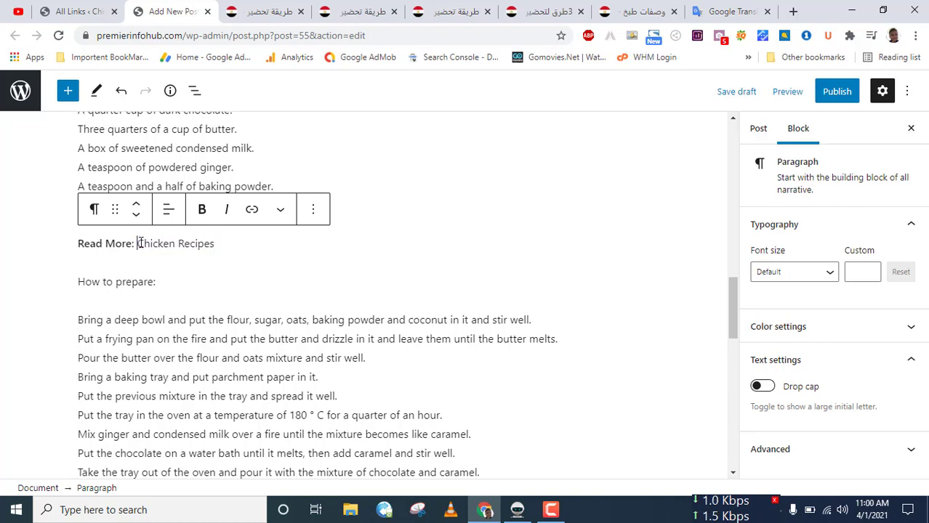
Step: Convert the "How to prepare:" line of the squares recipe into an H3 heading
click(144, 282)
click(95, 247)
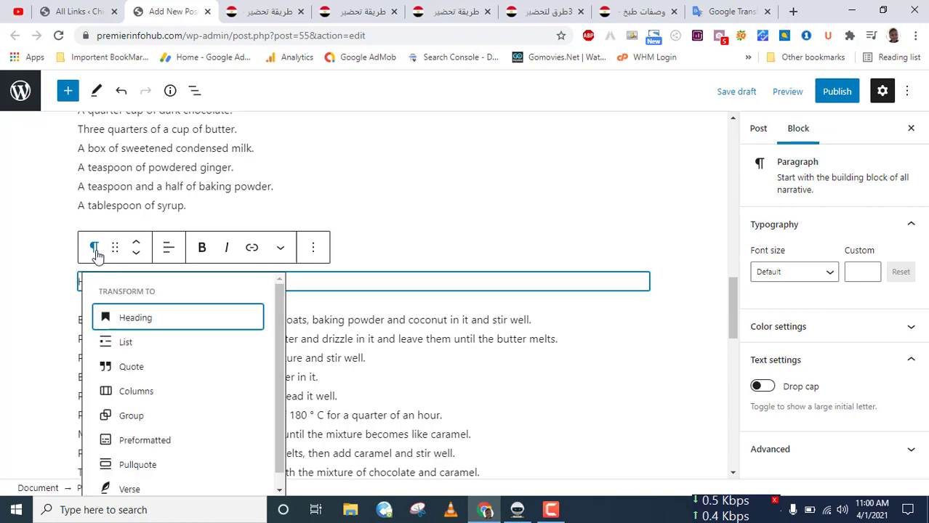
click(122, 322)
click(200, 249)
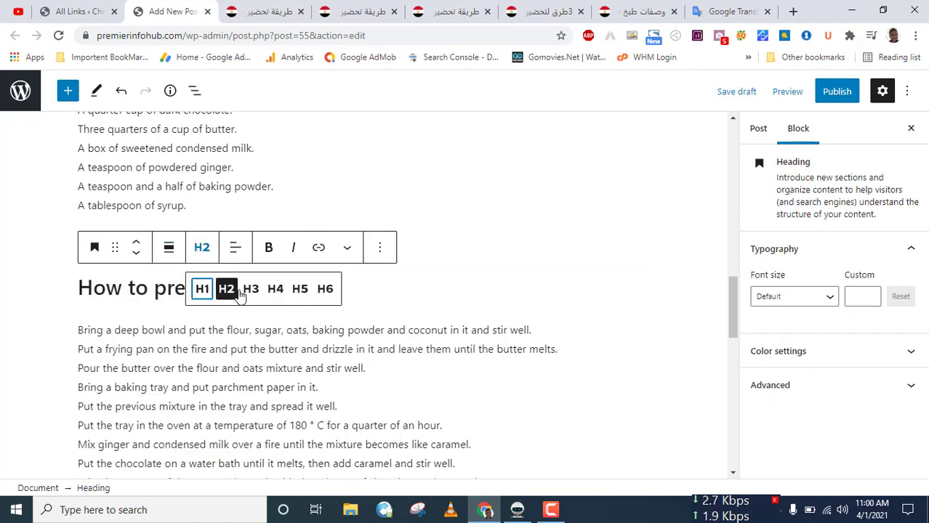
click(247, 291)
scroll(243, 327, up, 4)
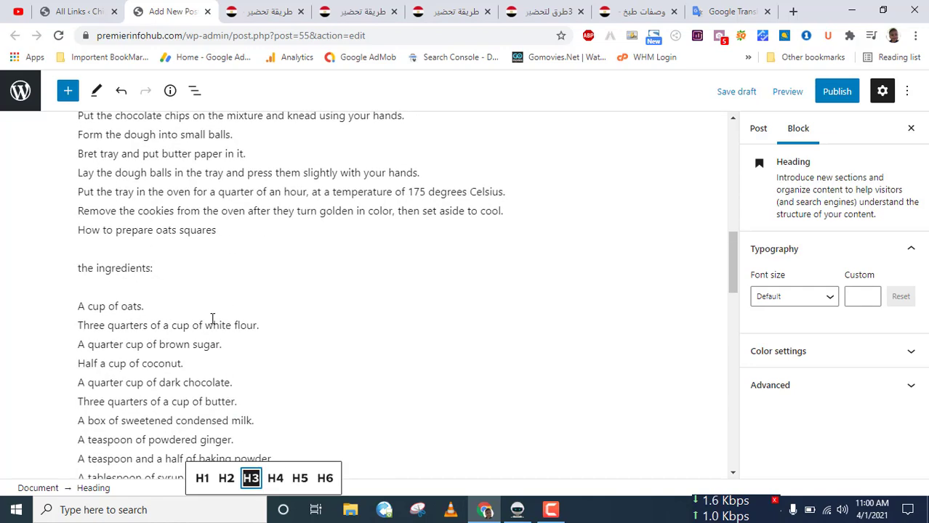
click(212, 319)
scroll(212, 319, up, 2)
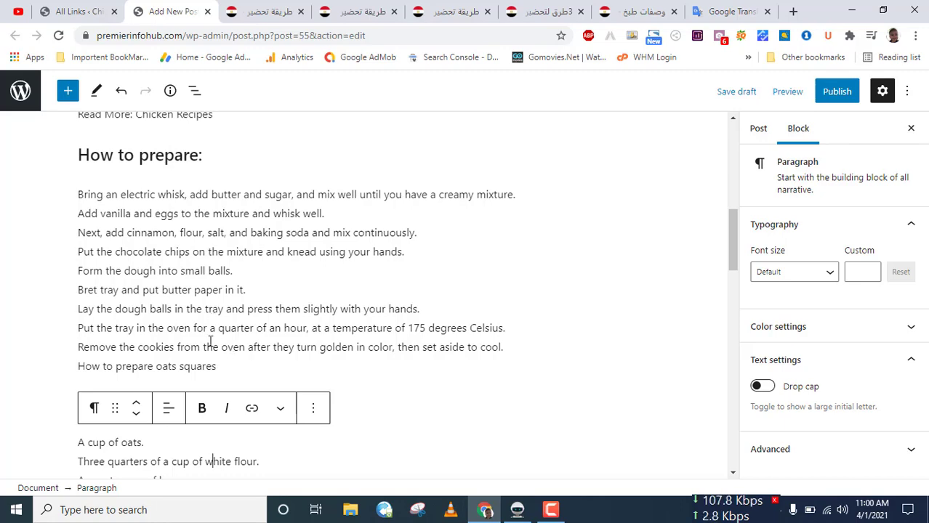
drag(217, 368, 78, 194)
click(79, 197)
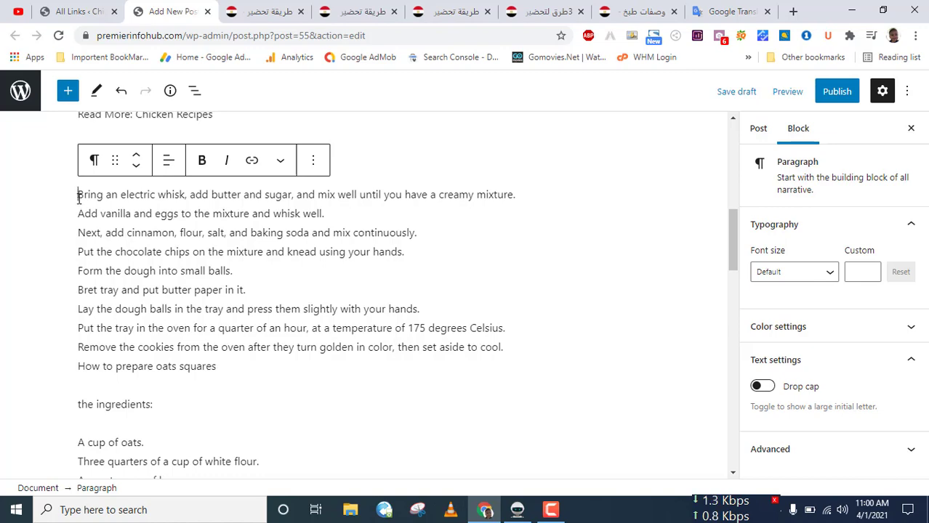
drag(79, 197, 234, 367)
click(216, 367)
Step: Shorten the squares recipe's "the ingredients:" line to "ingredients:" and convert it to an H3 heading
scroll(199, 402, down, 2)
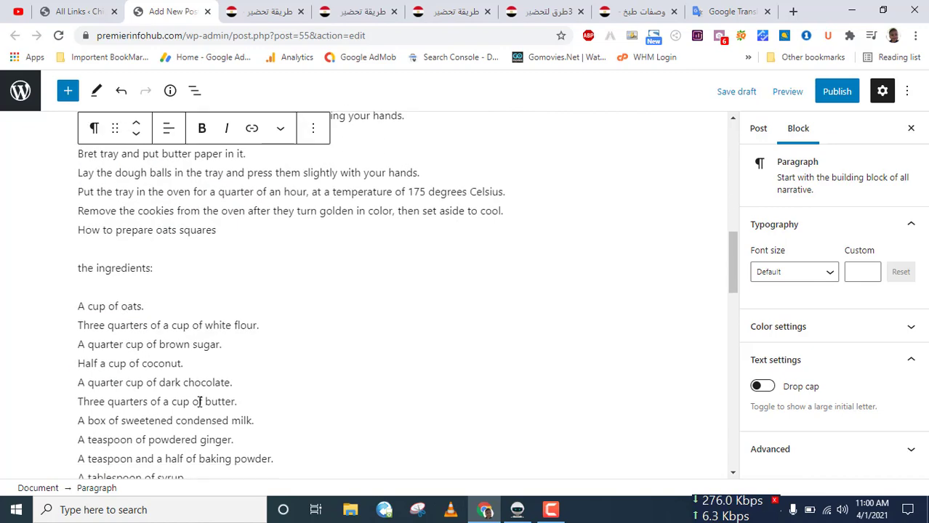
click(102, 289)
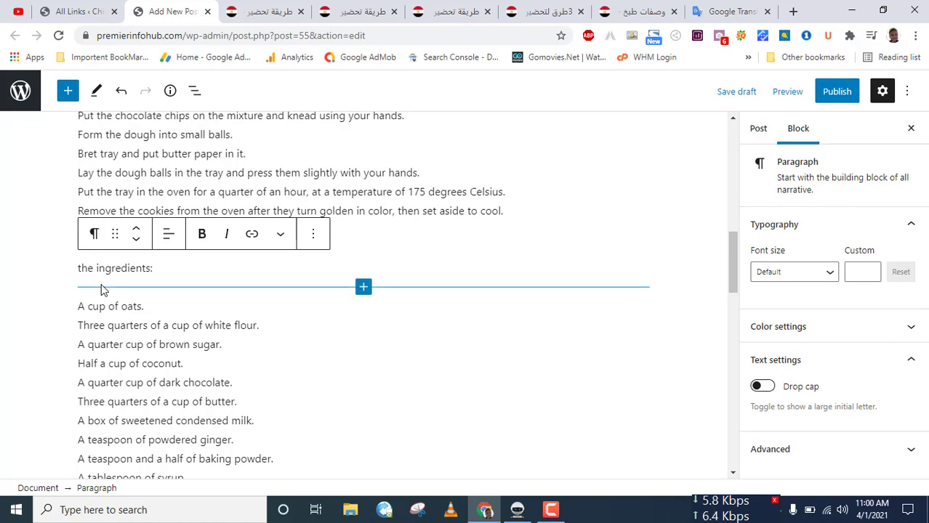
key(Delete)
key(Delete)
key(Delete)
key(Delete)
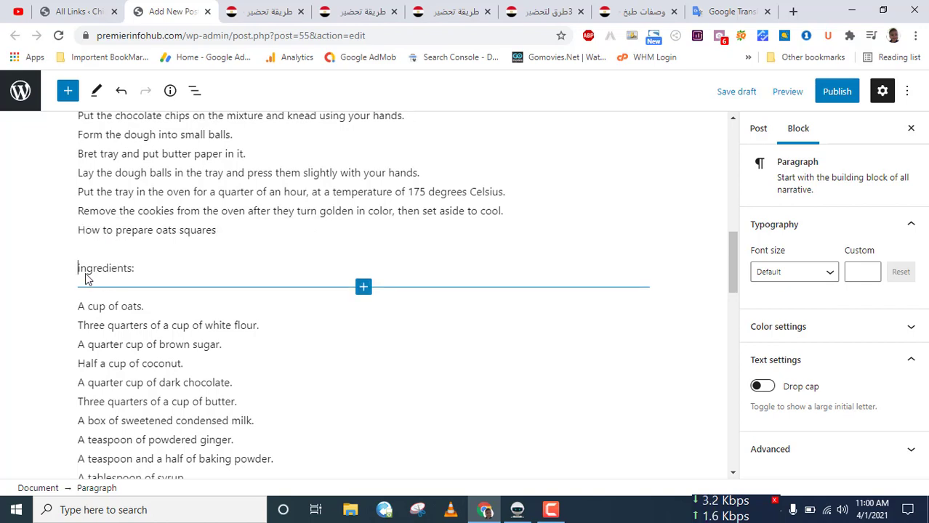
click(94, 233)
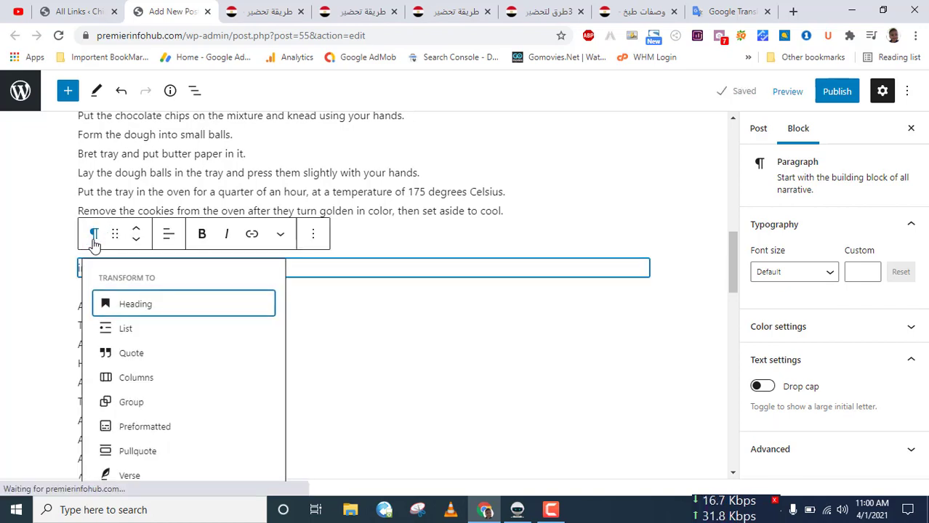
click(135, 304)
click(202, 233)
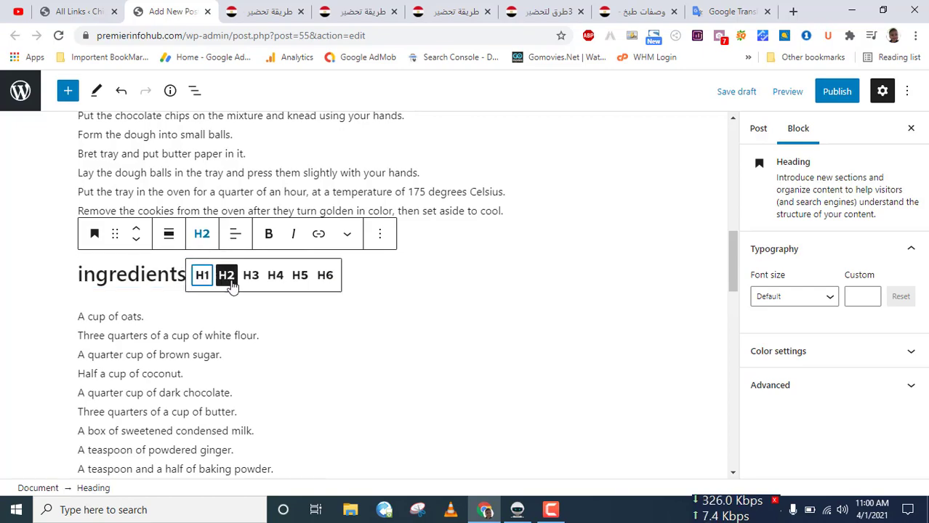
click(251, 276)
scroll(226, 327, down, 5)
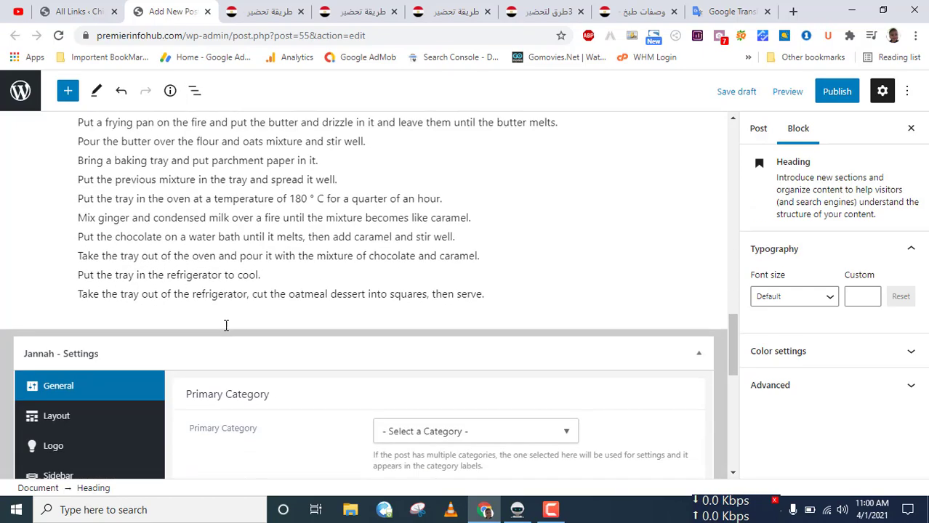
scroll(226, 329, up, 15)
scroll(224, 331, up, 1)
click(377, 338)
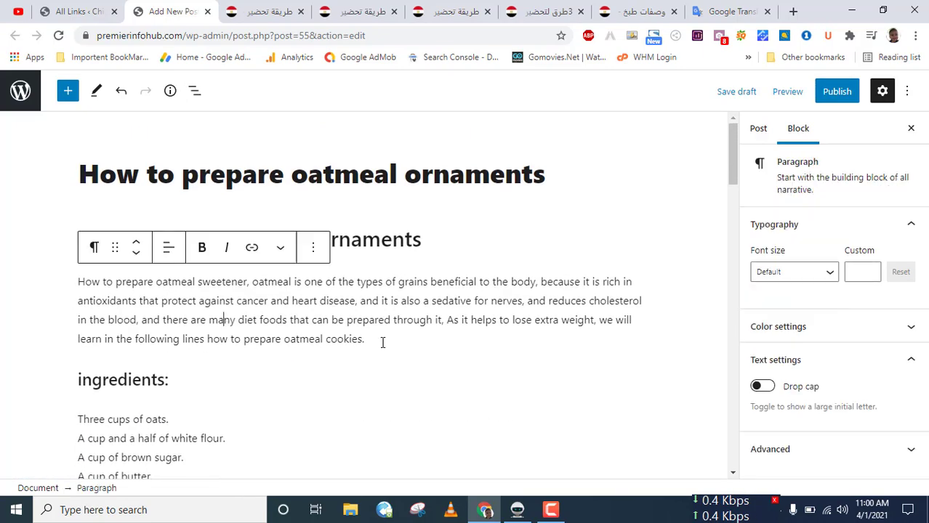
drag(361, 322, 372, 337)
click(373, 338)
Step: Copy the post title and open the file selection for uploading a new featured image
triple_click(484, 182)
key(ctrl+c)
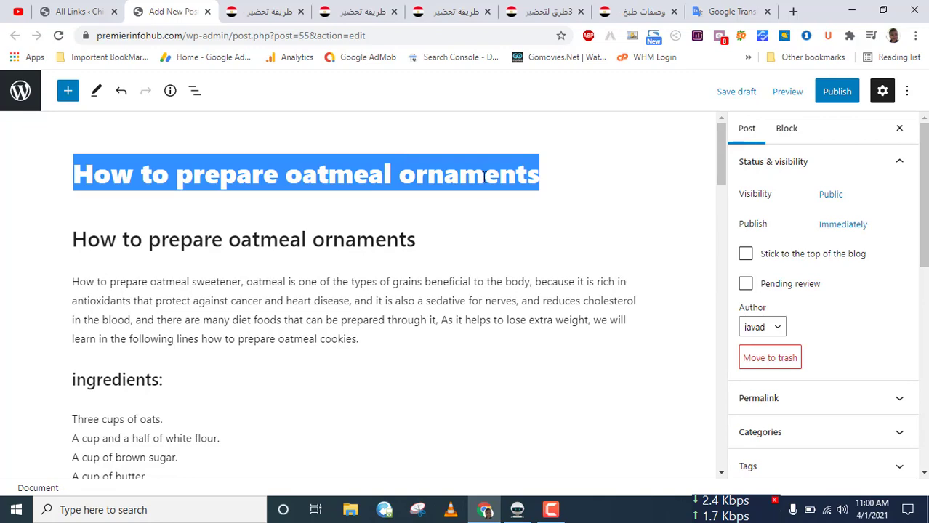
scroll(803, 339, down, 5)
click(825, 233)
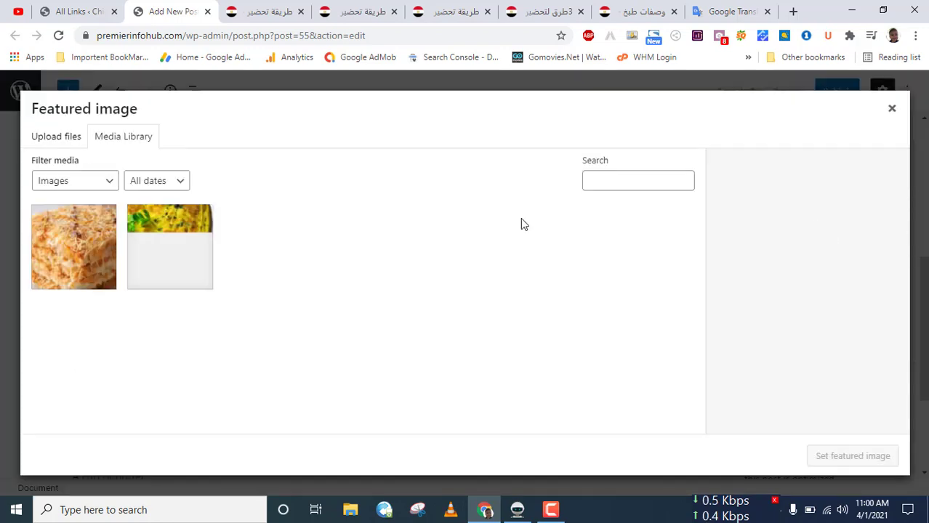
click(73, 137)
click(452, 305)
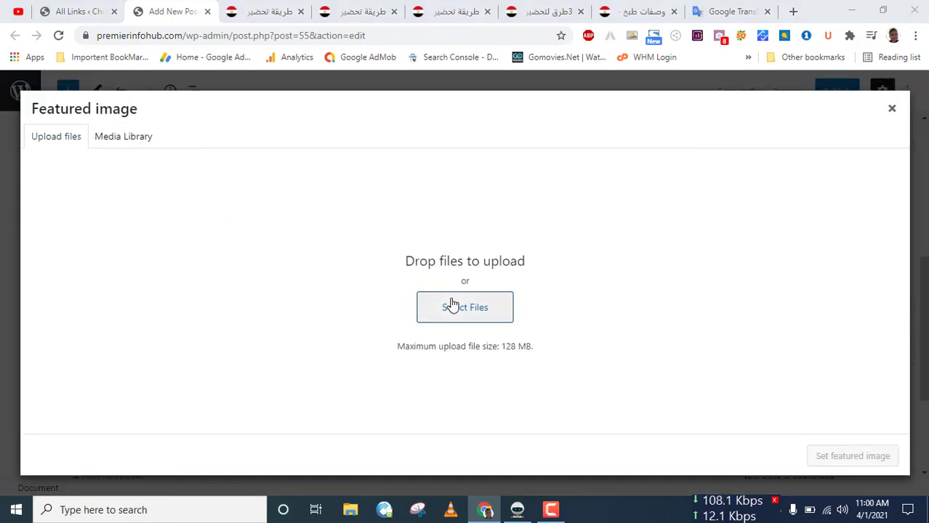
Step: Upload the image "How to prepare oatmeal ornaments" from the Desktop folder, using the copied title as the file name
key(ctrl+v)
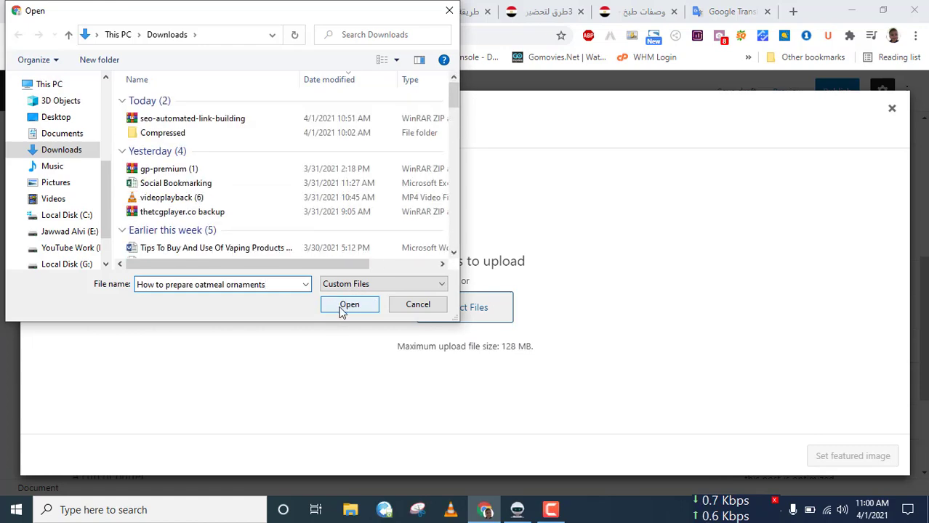
click(339, 306)
click(554, 264)
click(66, 118)
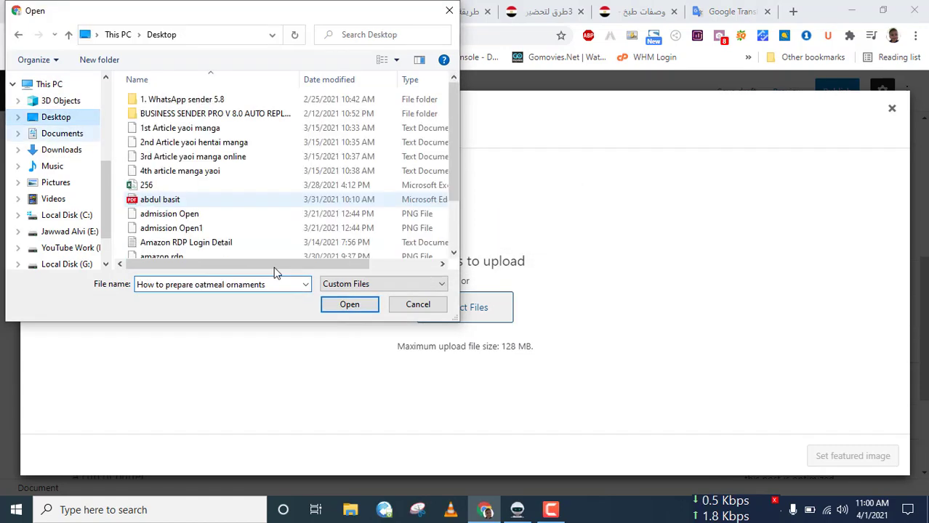
click(335, 308)
key(ctrl+c)
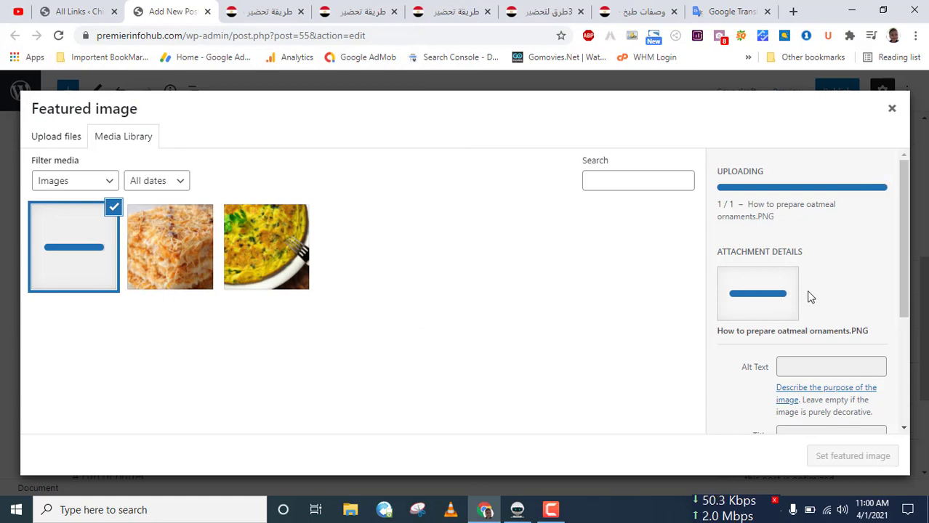
Step: Fill the uploaded image's alt text, caption and description with the copied post title, and set it as the featured image
click(799, 218)
key(ctrl+v)
click(820, 344)
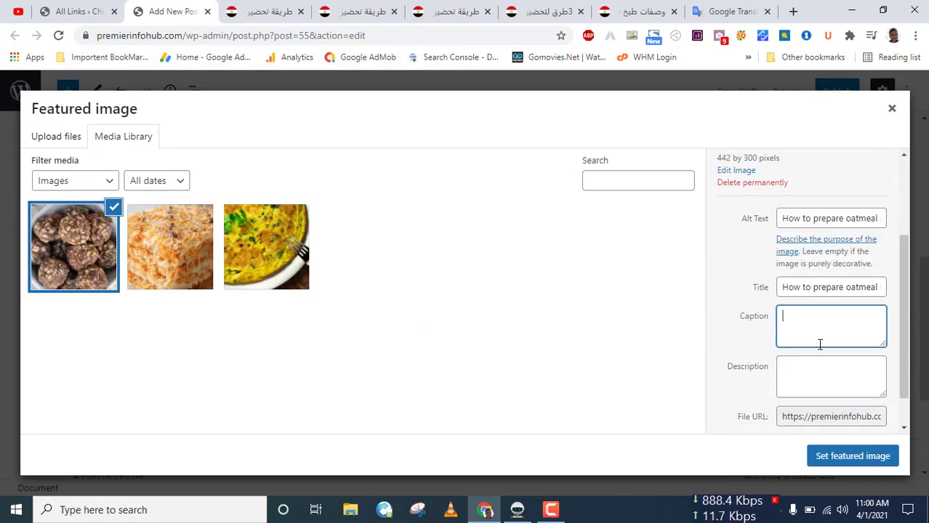
key(ctrl+v)
click(821, 380)
key(ctrl+v)
click(841, 456)
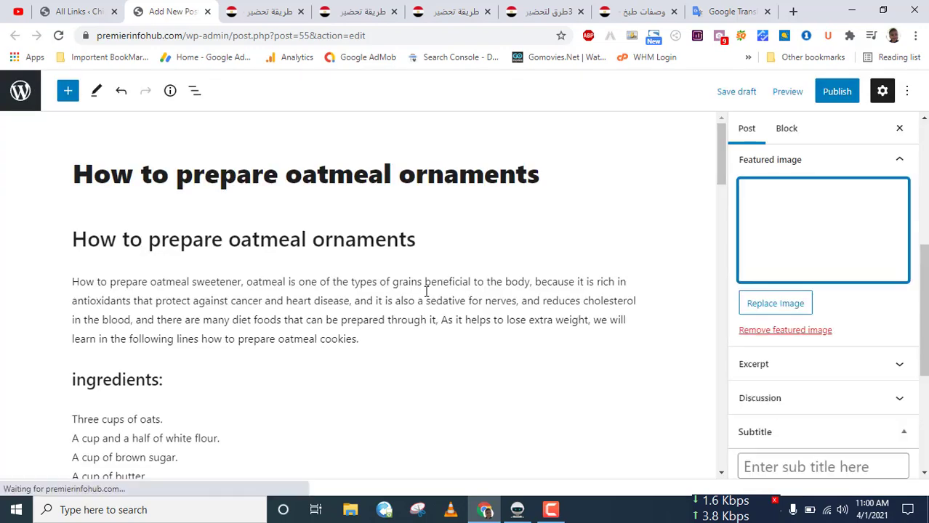
Step: Publish the oatmeal post and copy the words "Chicken Recipes" from its first Read More line
click(837, 92)
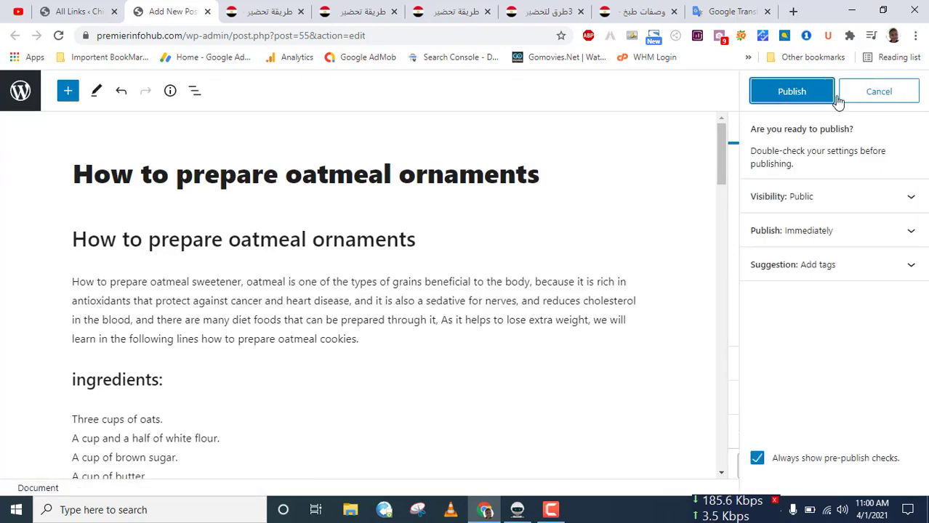
click(798, 96)
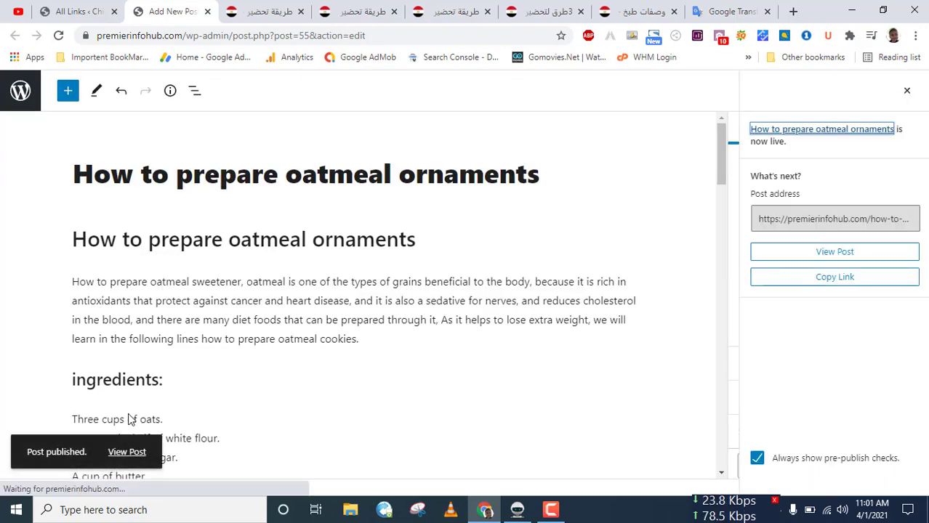
scroll(211, 185, down, 6)
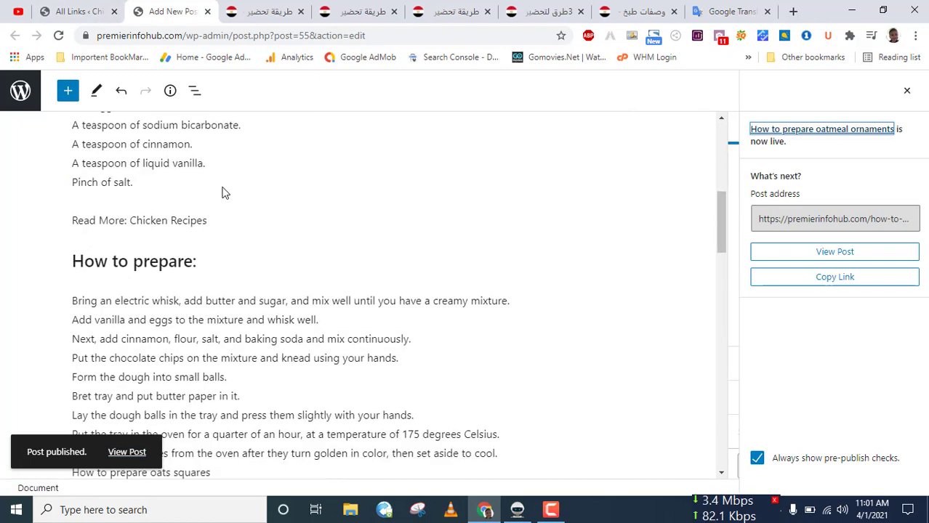
click(208, 221)
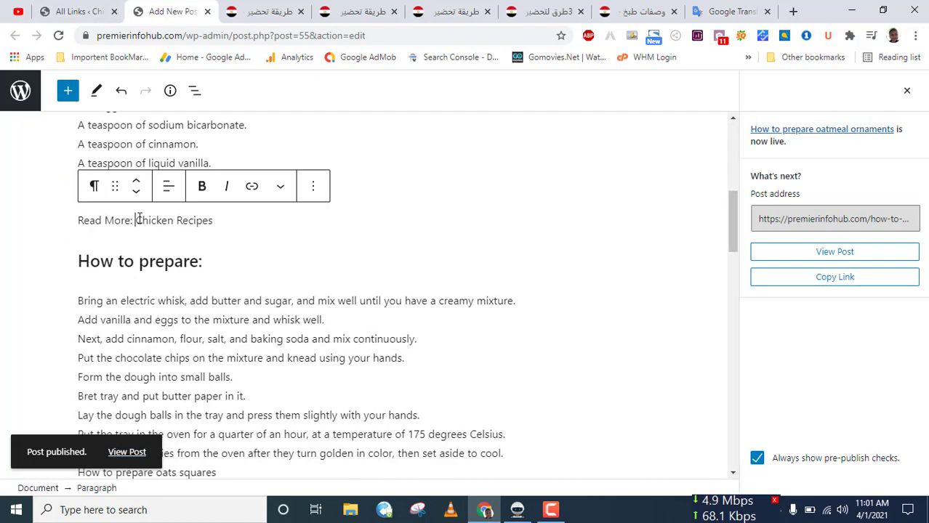
drag(136, 220, 196, 219)
Step: Add a new internal link with "Chicken Recipes" as both its internal title and its keyword
key(ctrl+shift+Tab)
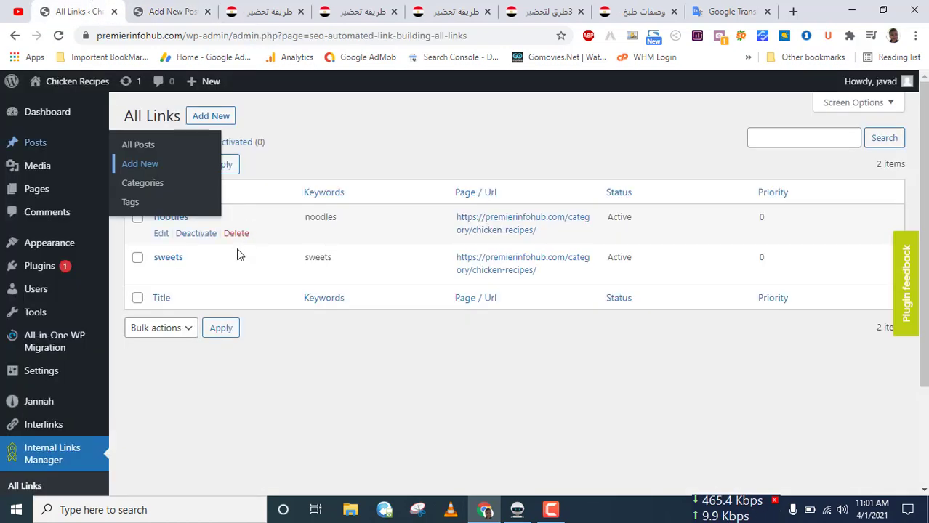
click(212, 117)
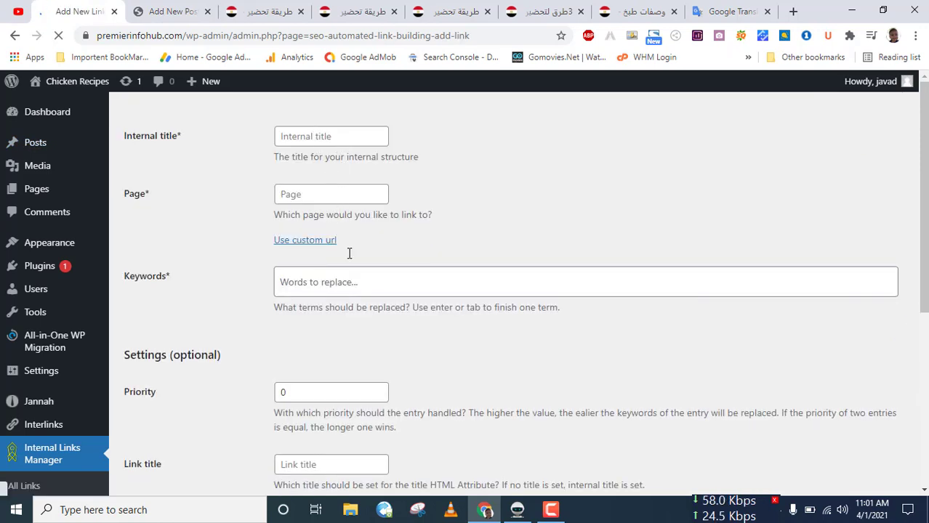
click(340, 140)
text(Chicken Recipes)
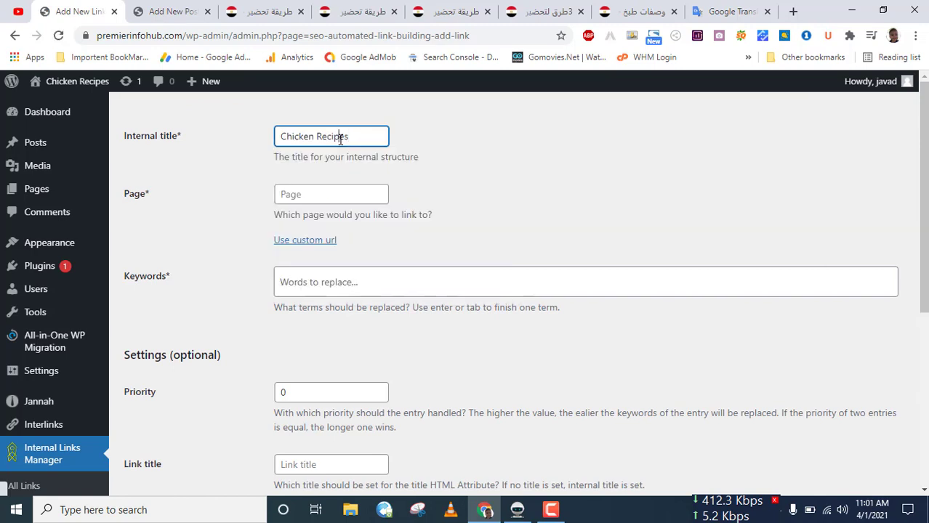
click(354, 285)
text(Chicken Recipes)
key(Return)
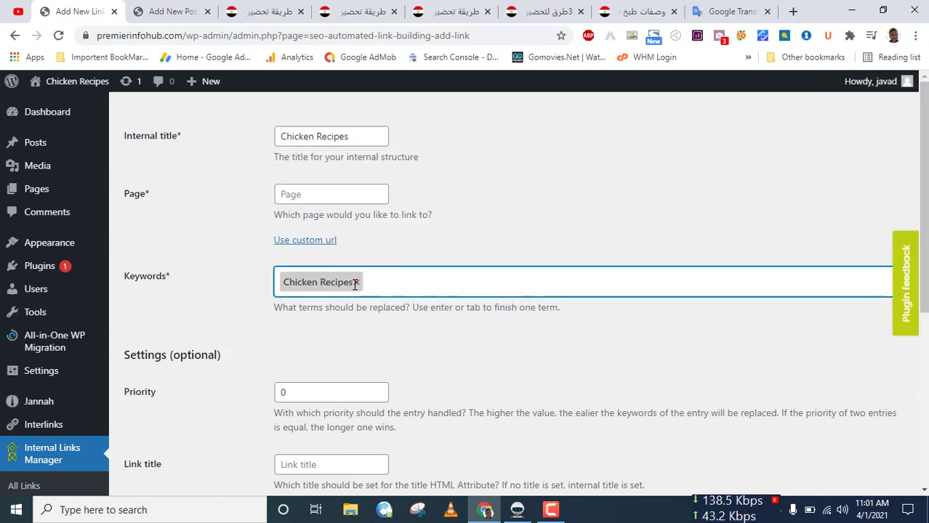
Step: Switch the new link's target from a website page to a custom URL
click(309, 194)
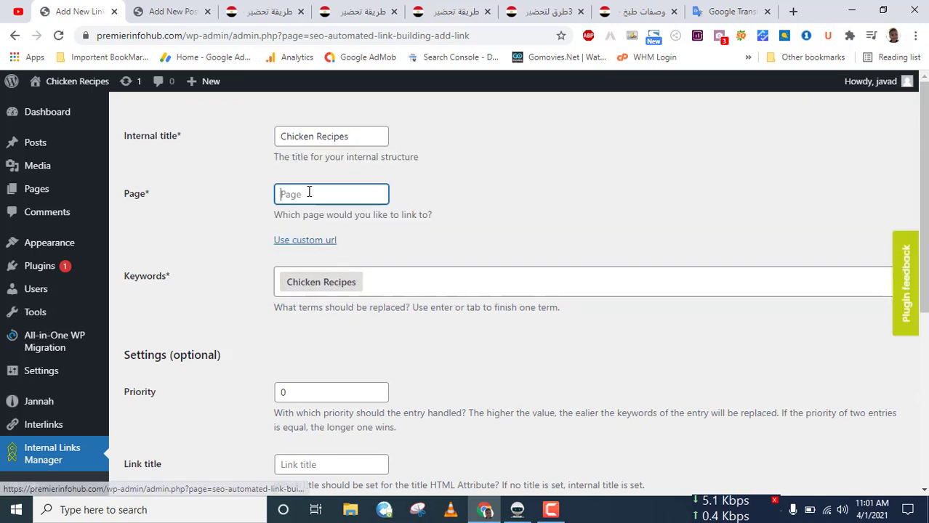
scroll(320, 226, down, 1)
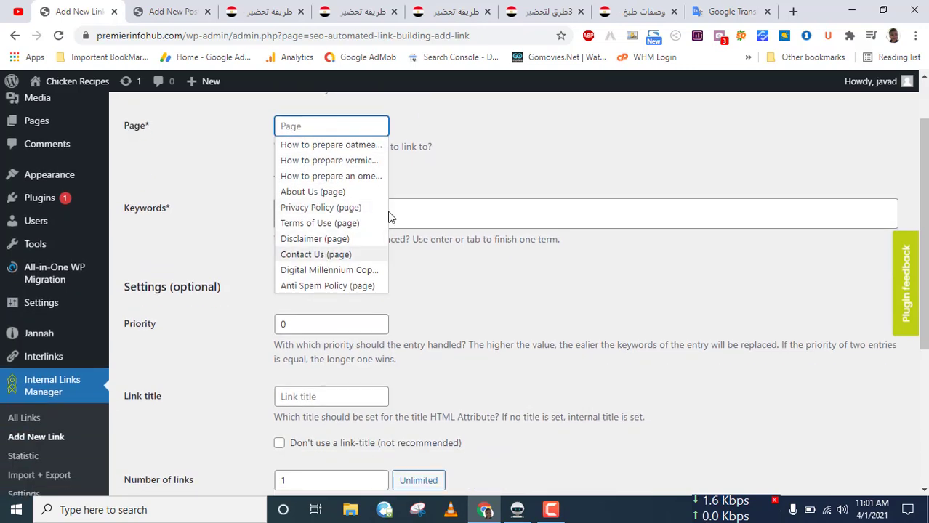
click(312, 171)
Step: View the published oatmeal post and copy the address of the Chicken Recipes category from its breadcrumb
click(172, 11)
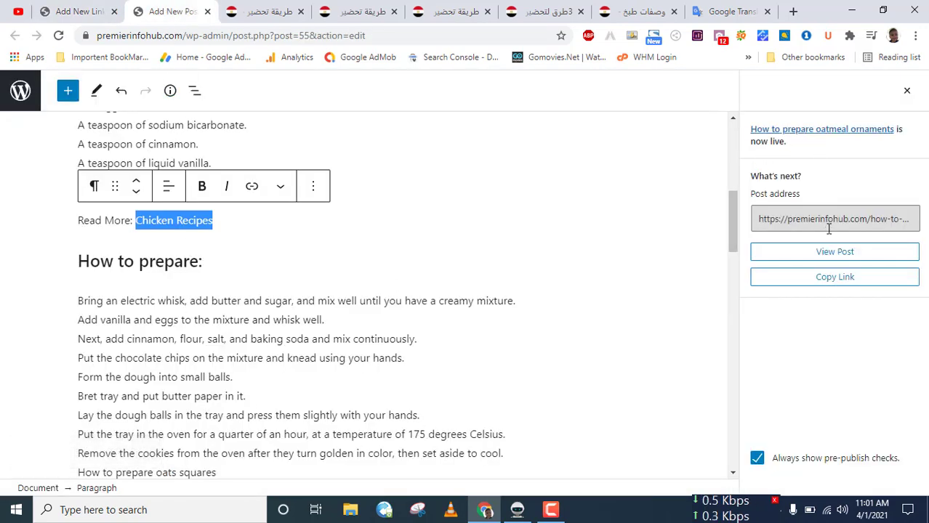
click(833, 253)
click(234, 9)
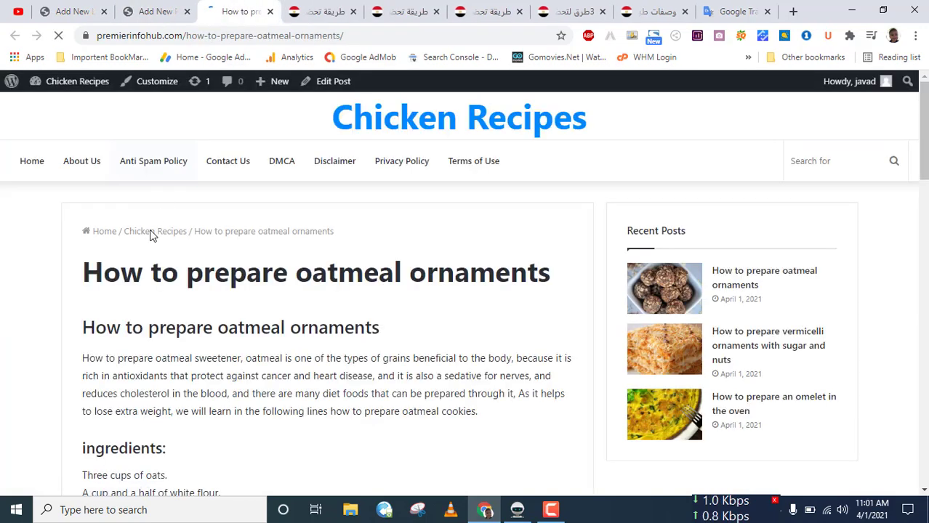
right_click(151, 234)
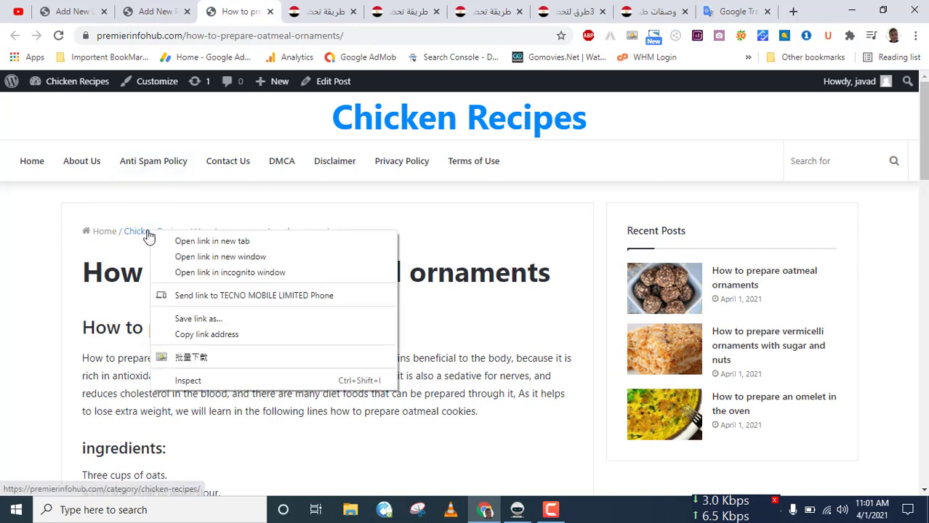
click(232, 332)
Step: Set the new internal link's number of links to unlimited (-1) and paste the copied category address as its link title
click(157, 10)
click(93, 9)
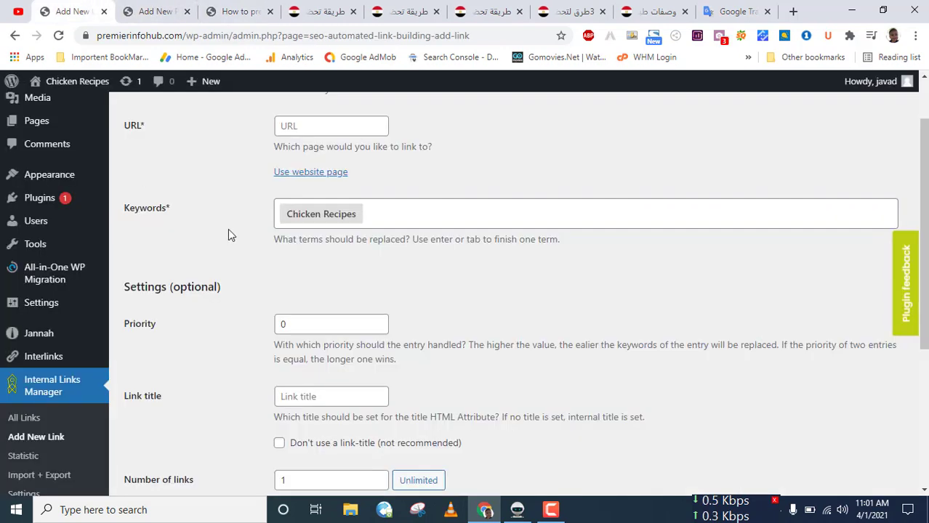
scroll(324, 341, down, 1)
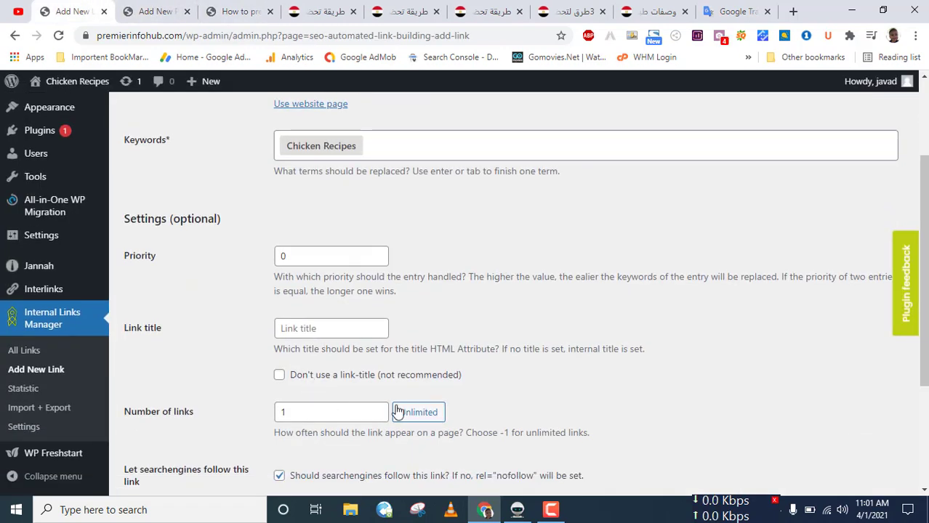
click(398, 412)
click(332, 329)
key(ctrl+v)
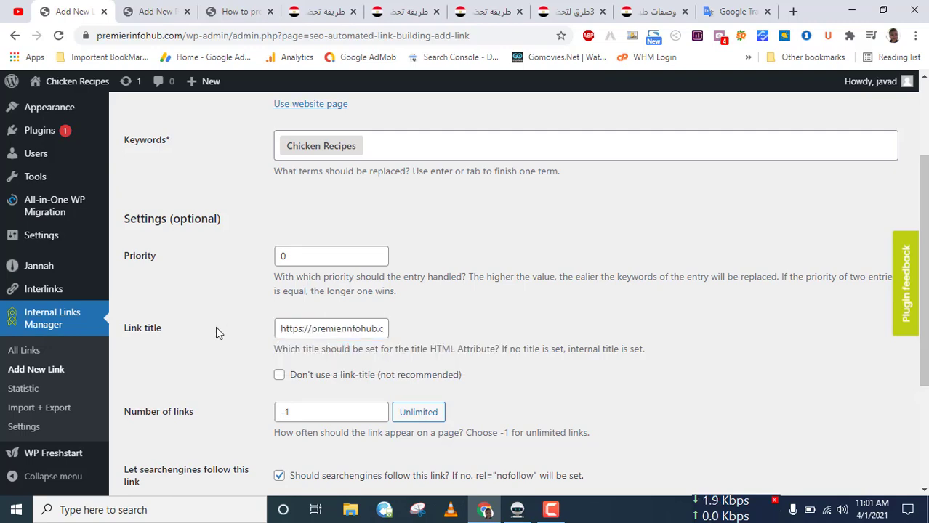
Step: Paste the copied Chicken Recipes category address as the internal link's URL and save the link
scroll(313, 273, up, 2)
click(317, 196)
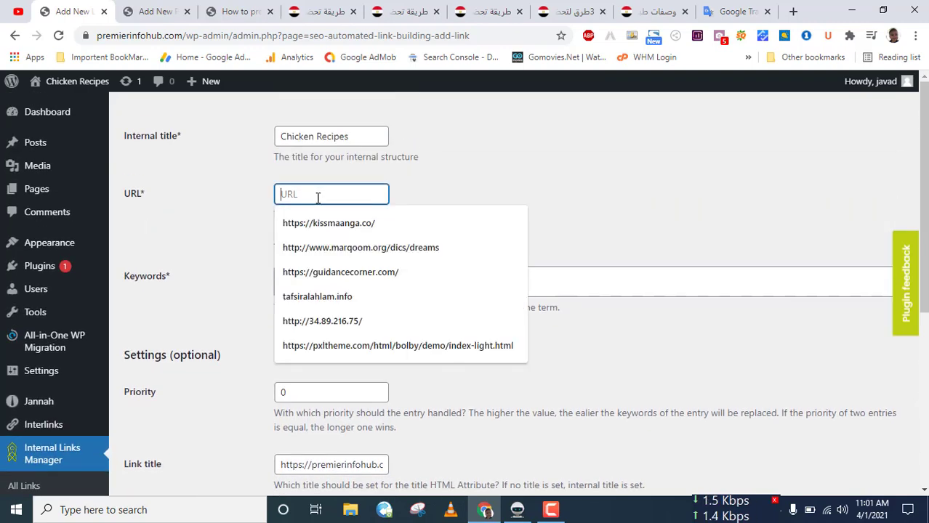
key(ctrl+v)
key(Home)
drag(313, 195, 451, 202)
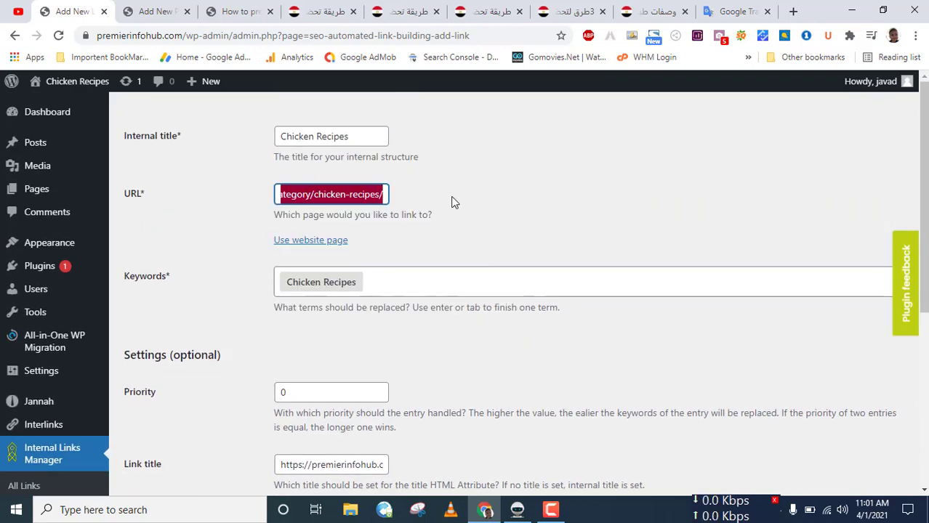
click(319, 195)
drag(319, 195, 440, 202)
click(403, 217)
scroll(314, 218, down, 1)
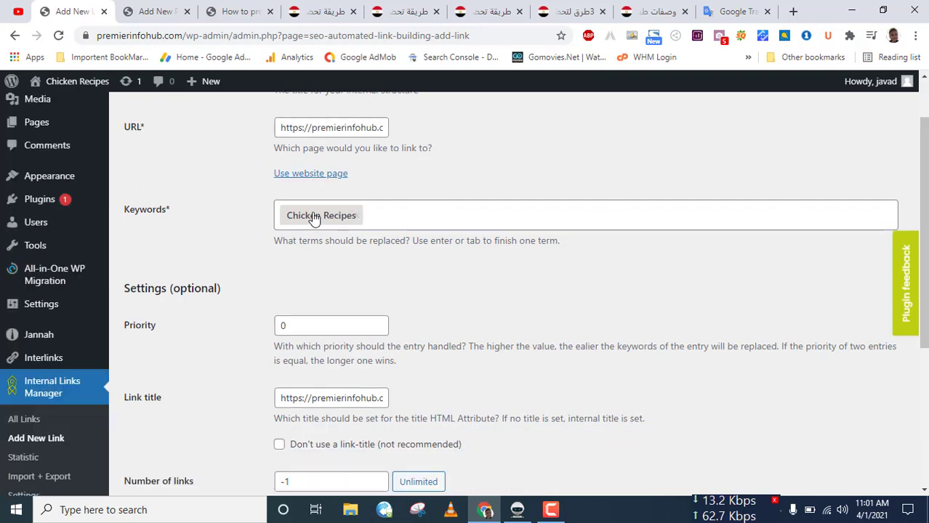
scroll(313, 218, down, 4)
click(142, 442)
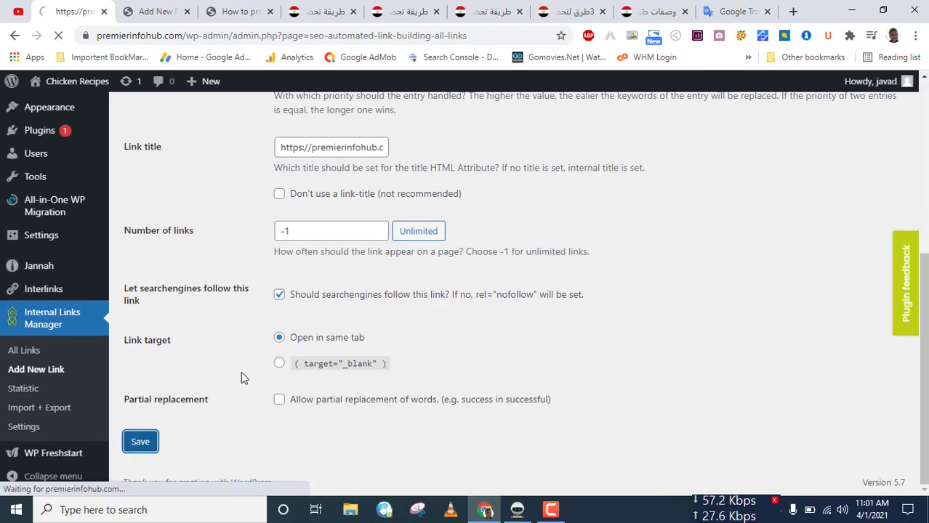
Step: Reload the published oatmeal post and examine the "Chicken Recipes" text in its Read More lines for automatic links
click(156, 11)
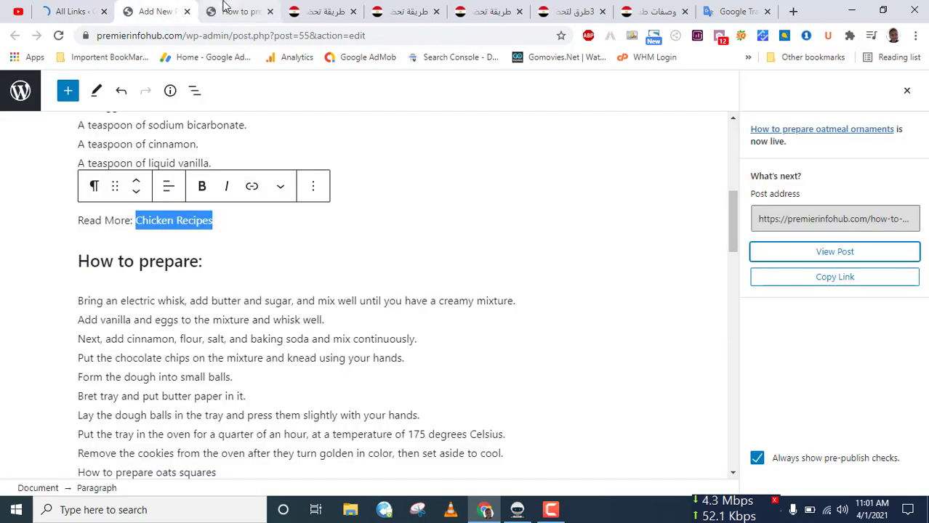
click(228, 10)
click(193, 7)
click(221, 9)
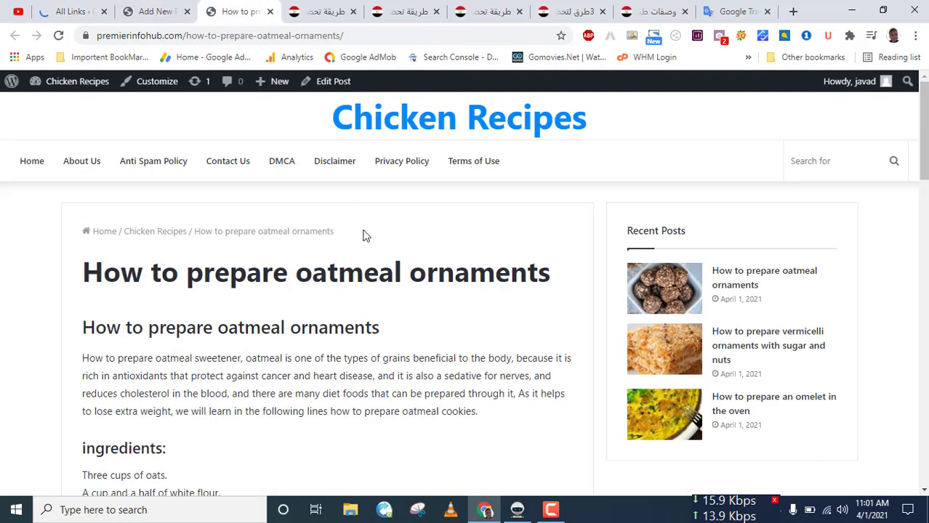
scroll(384, 331, down, 2)
scroll(384, 331, down, 2)
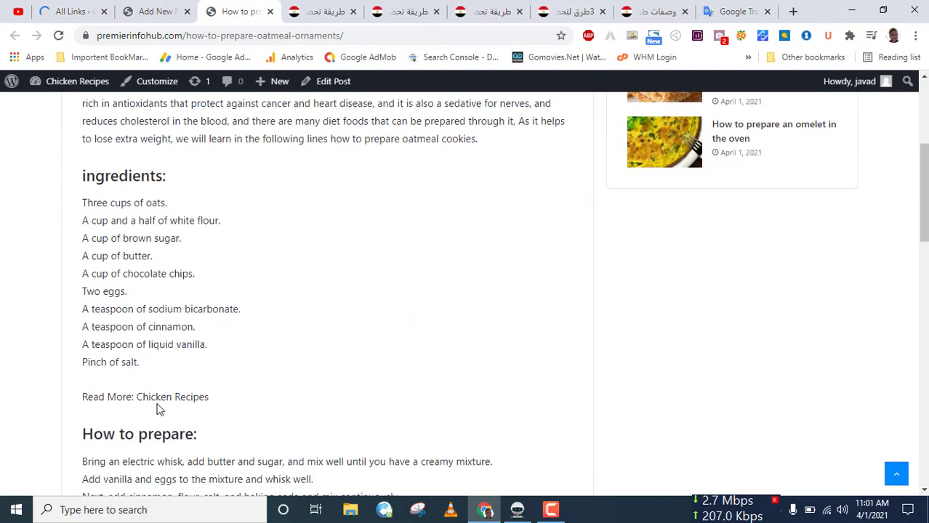
drag(139, 396, 234, 398)
click(176, 397)
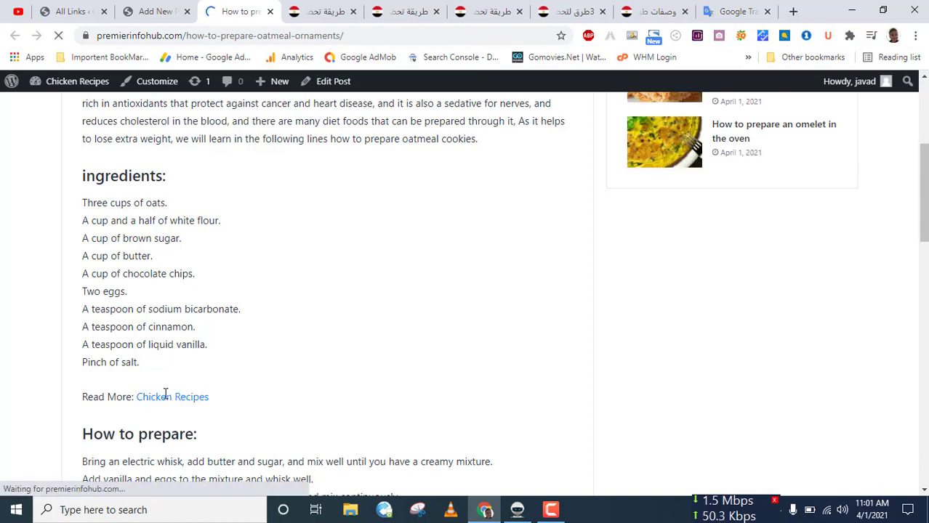
scroll(161, 394, down, 10)
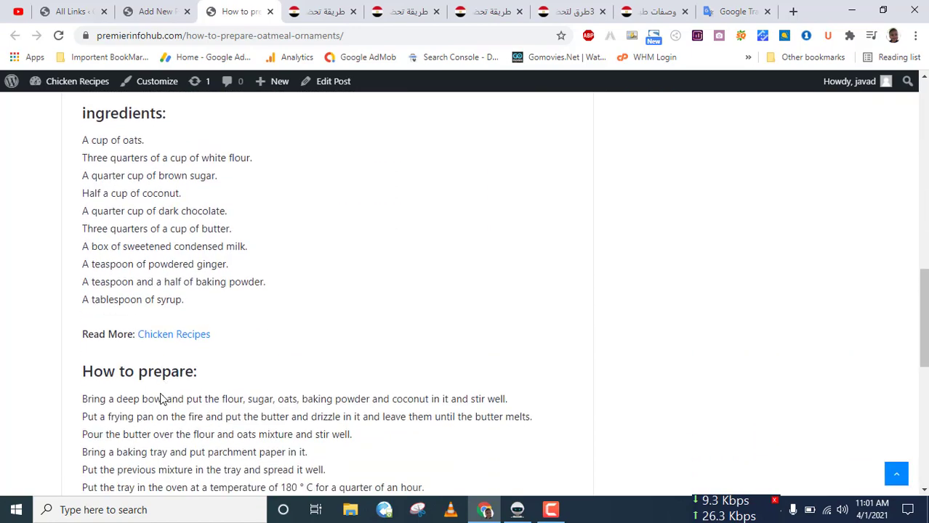
scroll(162, 396, up, 15)
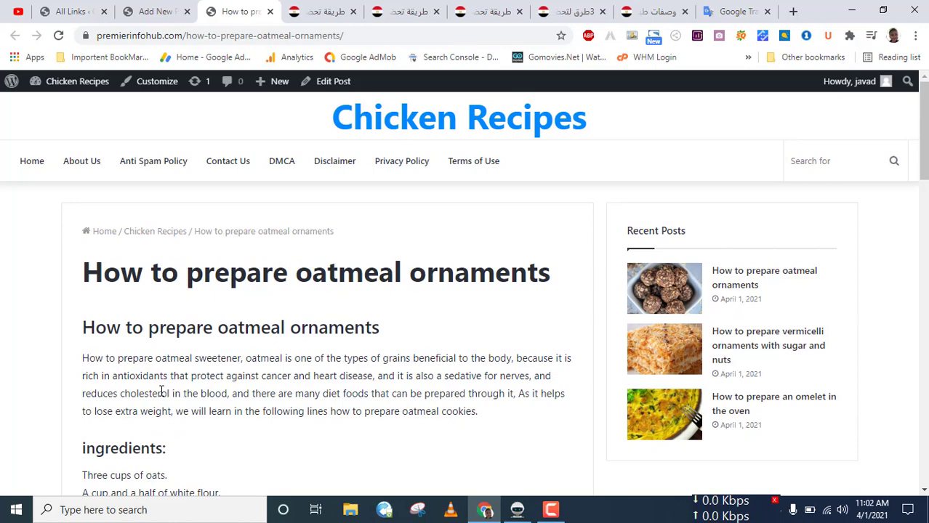
Step: Close the published post and its editor, and return to the list of all internal links
click(270, 11)
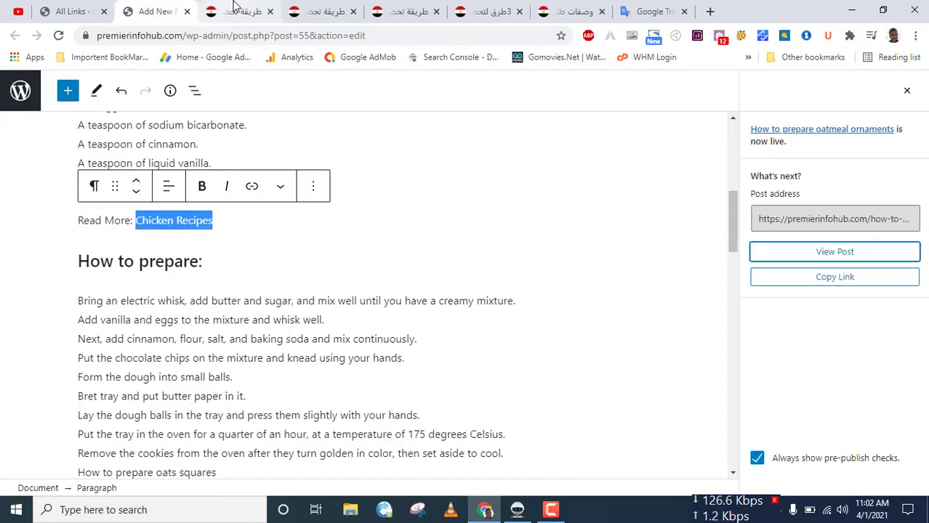
click(187, 11)
click(86, 13)
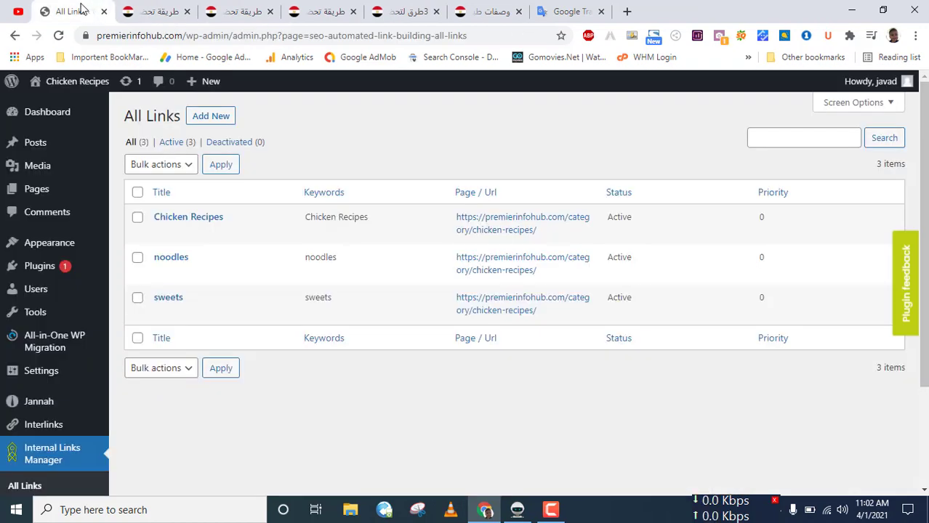